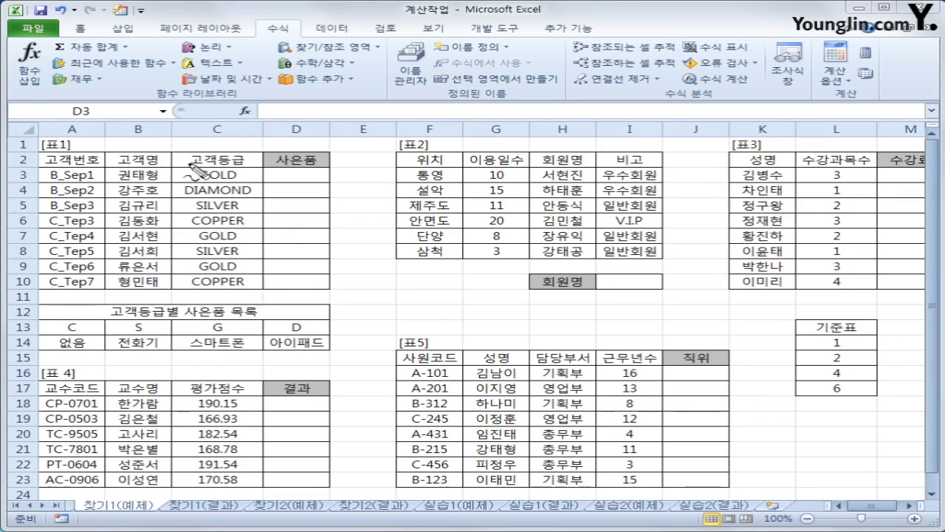
mouse_move(217, 170)
mouse_down()
mouse_move(193, 177)
mouse_move(216, 182)
mouse_move(179, 194)
mouse_move(198, 185)
mouse_up()
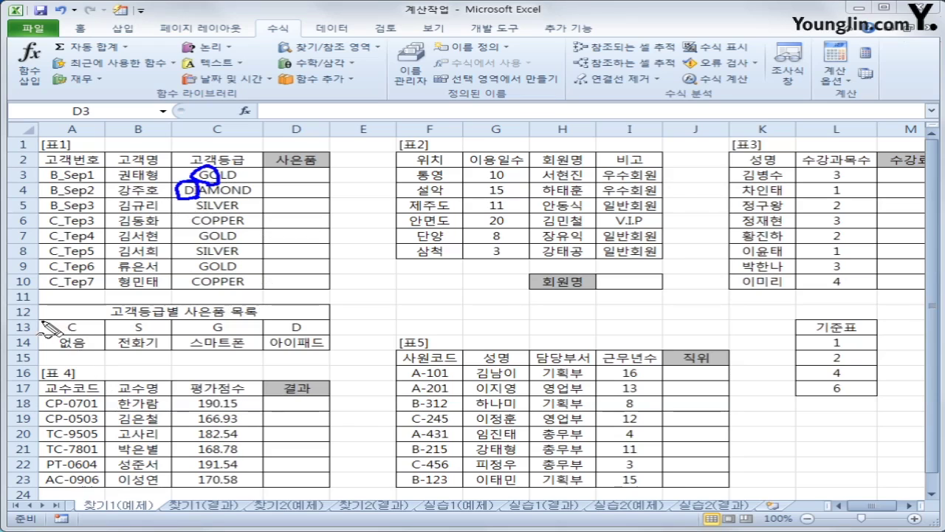
mouse_move(39, 321)
mouse_down()
mouse_move(42, 356)
mouse_move(324, 356)
mouse_move(334, 323)
mouse_move(42, 325)
mouse_up()
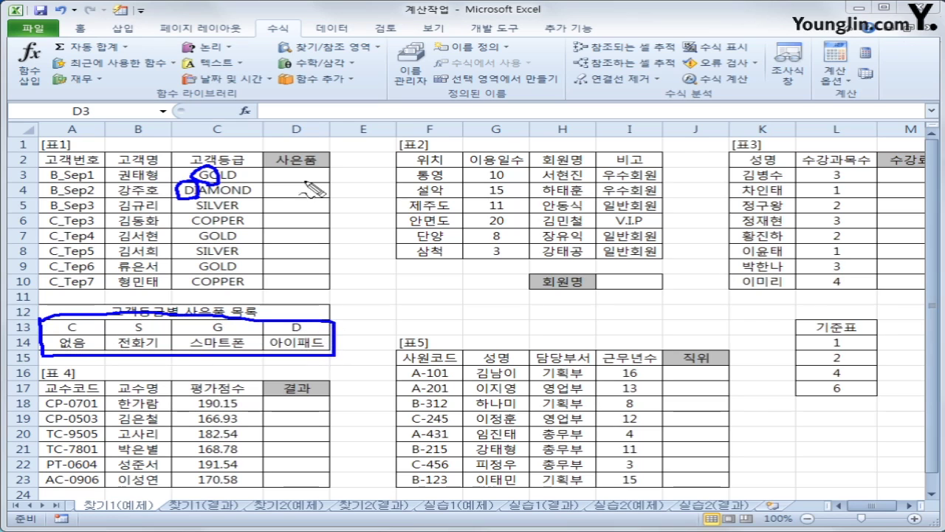
drag(305, 176, 330, 169)
mouse_move(310, 190)
mouse_down()
mouse_move(315, 196)
mouse_move(331, 183)
mouse_move(322, 209)
mouse_move(331, 198)
mouse_up()
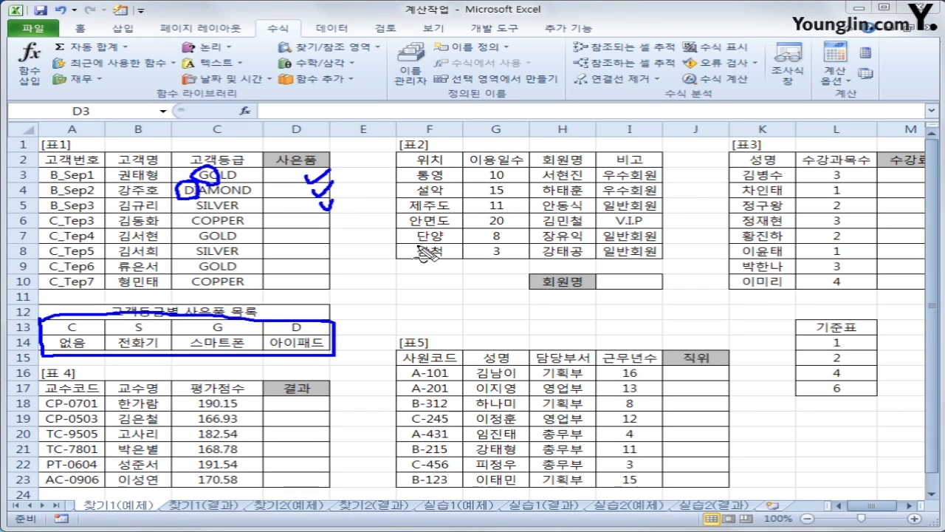
key(Escape)
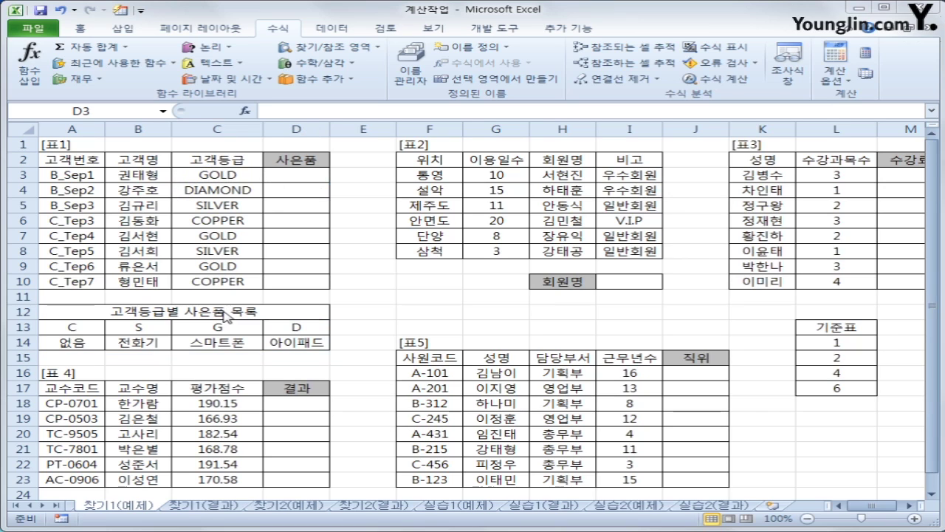
Step: Enter =LEFT(C3,1) in D3 under 사은품 and fill the formula down to D10
click(305, 176)
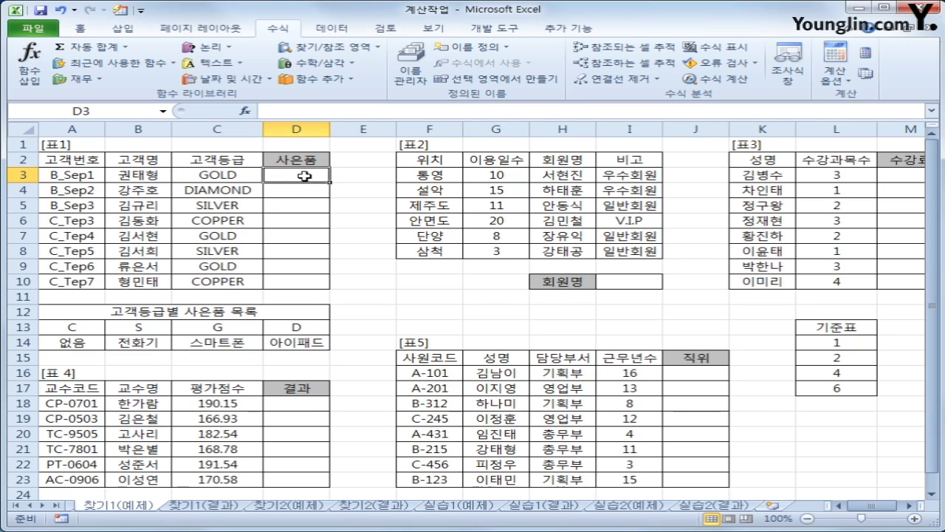
click(210, 63)
click(510, 241)
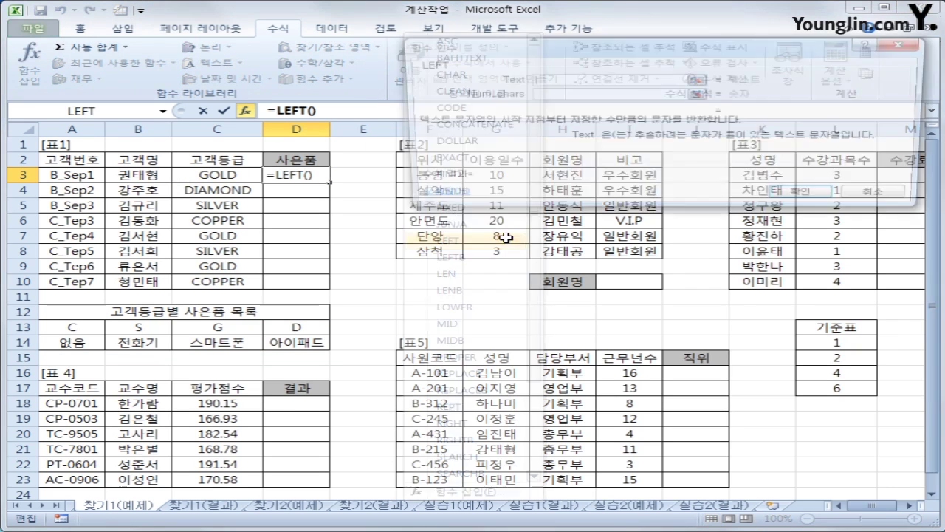
click(246, 175)
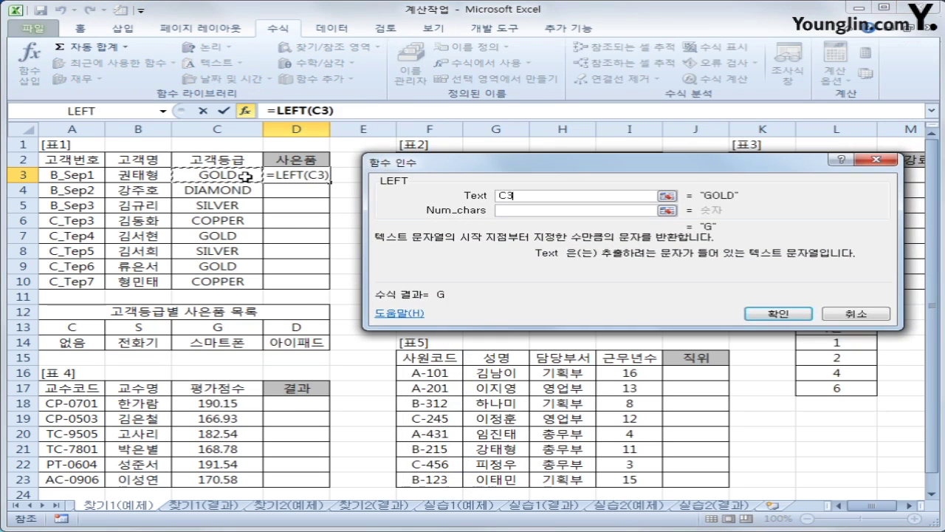
click(524, 210)
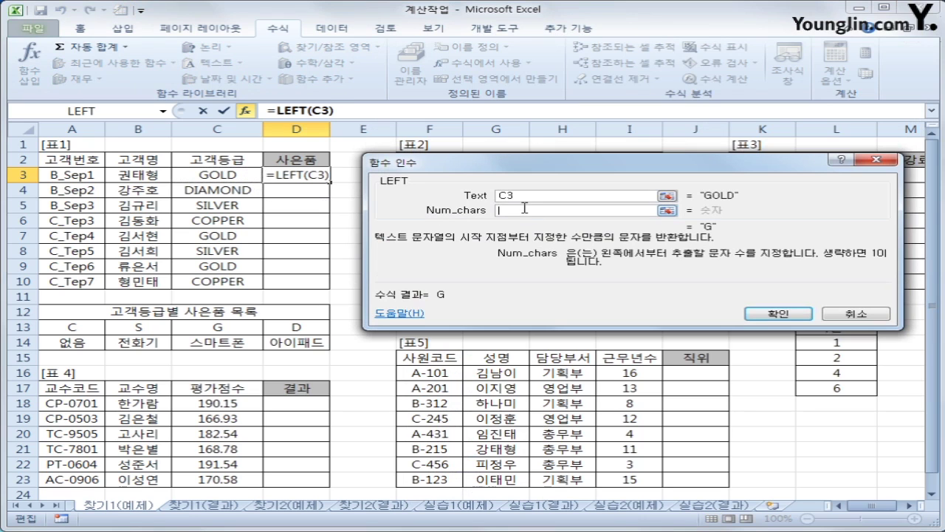
text(1)
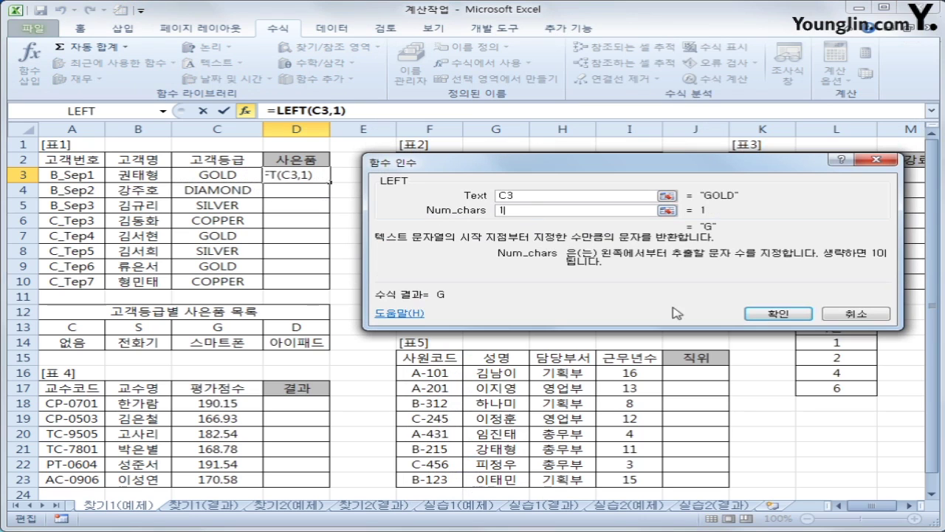
click(780, 314)
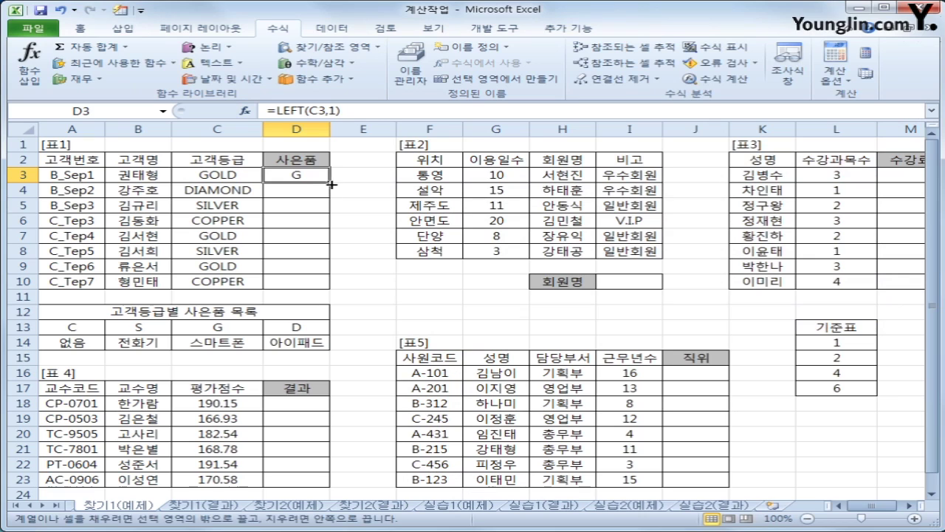
drag(331, 184, 333, 291)
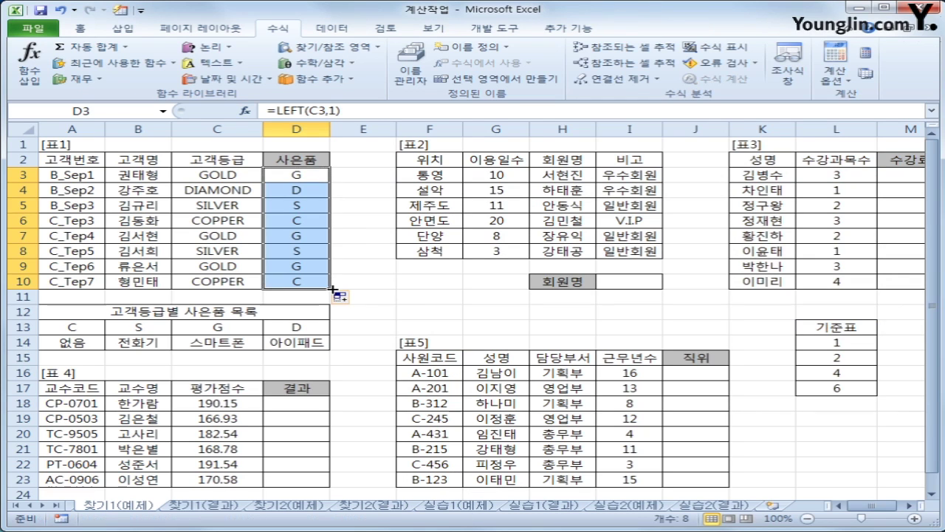
click(294, 174)
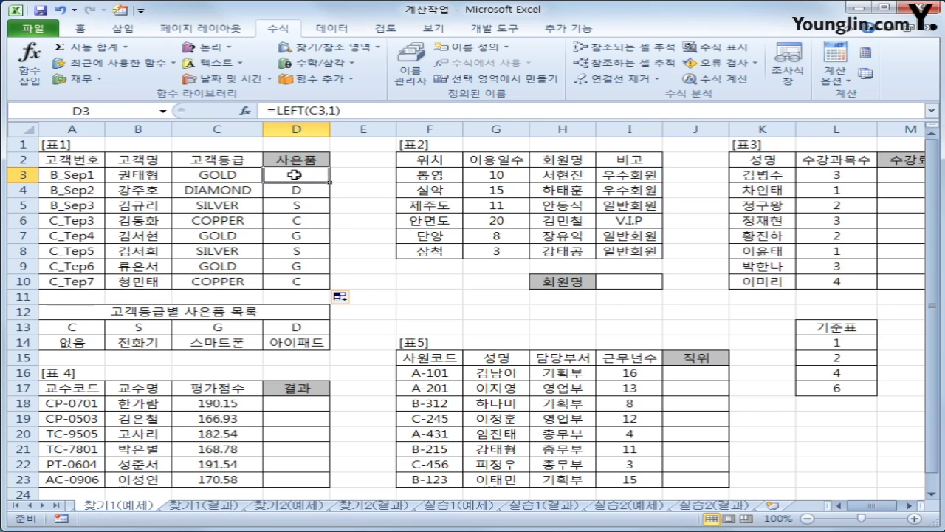
drag(74, 330, 293, 345)
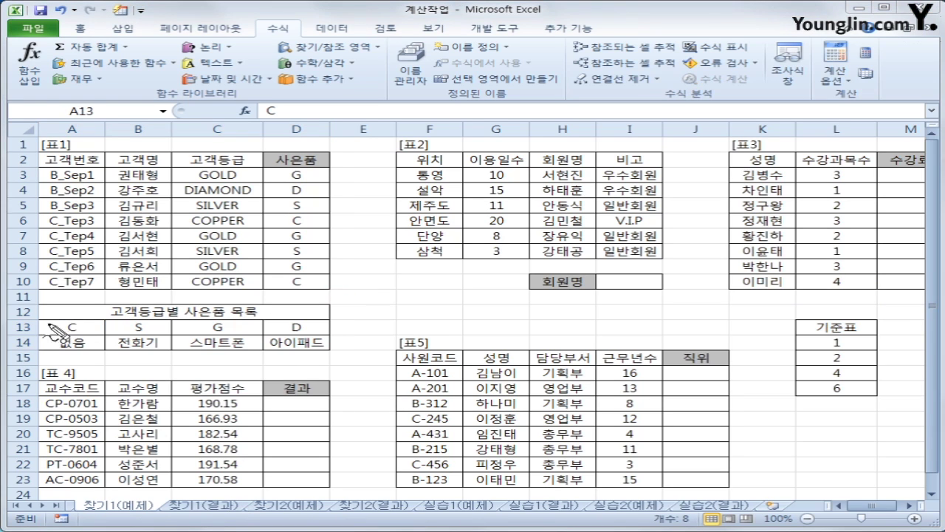
mouse_move(49, 325)
mouse_down()
mouse_move(43, 365)
mouse_move(317, 360)
mouse_move(328, 319)
mouse_move(88, 323)
mouse_up()
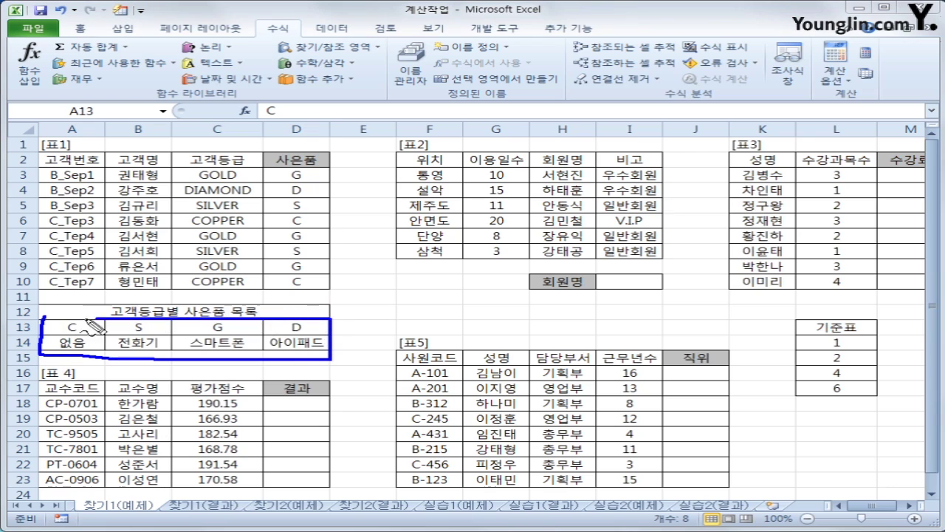
mouse_move(196, 252)
mouse_down()
mouse_move(196, 299)
mouse_move(237, 281)
mouse_move(237, 300)
mouse_move(338, 303)
mouse_move(384, 284)
mouse_move(405, 292)
mouse_move(414, 313)
mouse_move(413, 300)
mouse_move(447, 310)
mouse_up()
mouse_move(362, 343)
mouse_down()
mouse_move(363, 497)
mouse_move(509, 387)
mouse_move(362, 357)
mouse_up()
drag(373, 405, 454, 388)
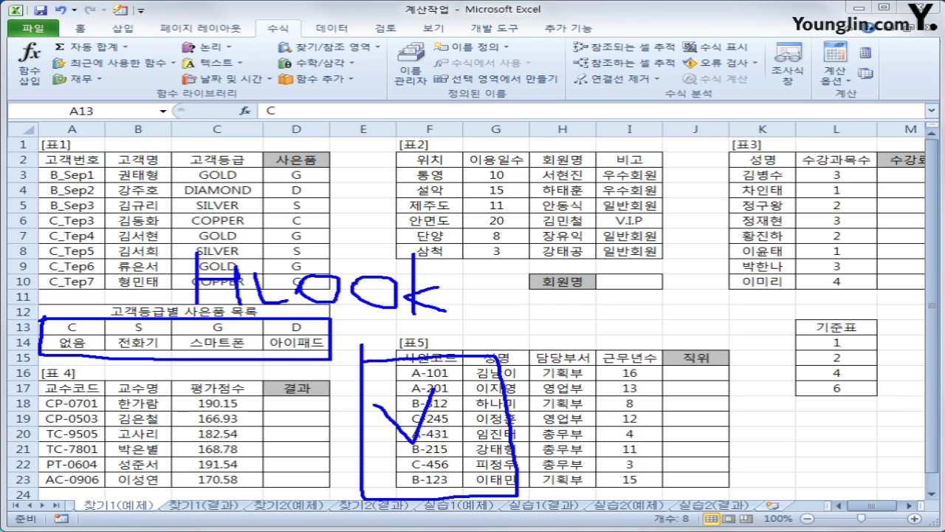
key(Escape)
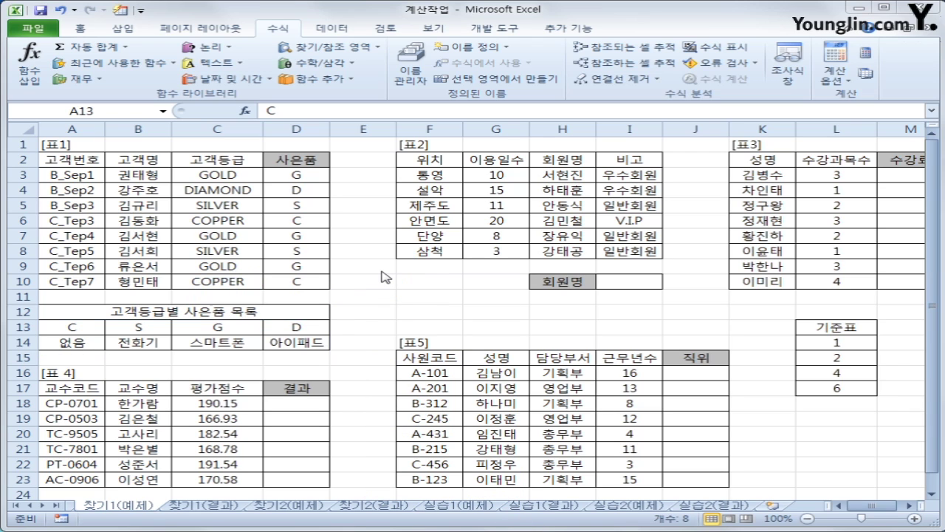
Step: Cut LEFT(C3,1) out of the formula in D3, keeping only the equals sign
click(311, 174)
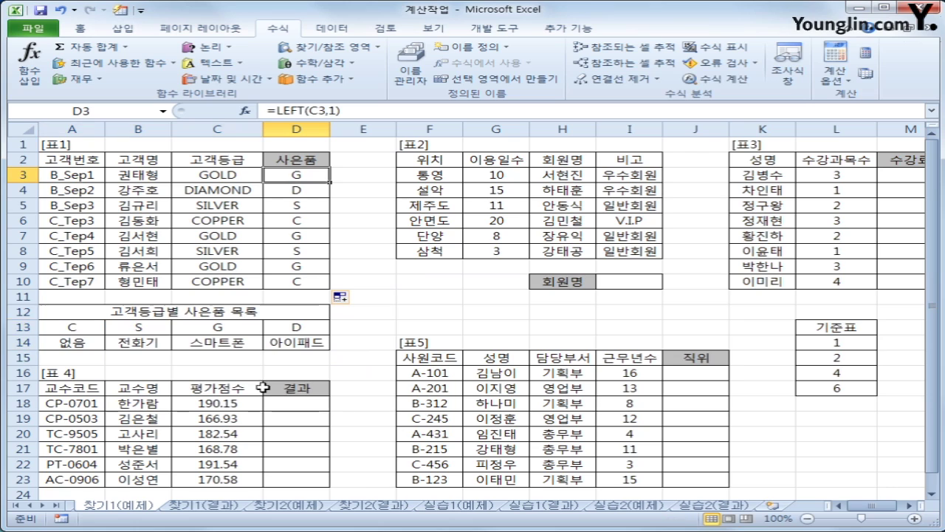
click(277, 111)
drag(277, 111, 345, 110)
right_click(330, 110)
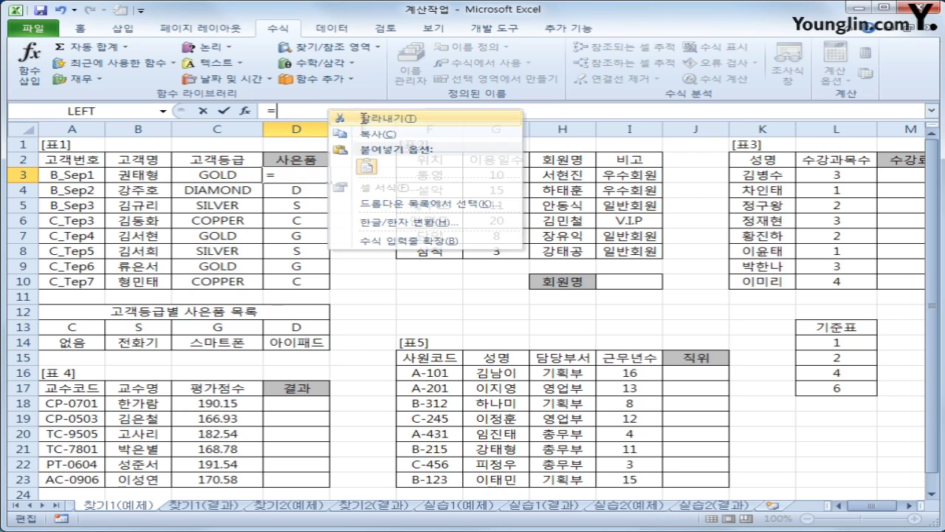
click(349, 118)
Step: Insert an HLOOKUP function in D3 with the cut LEFT(C3,1) pasted as its Lookup_value
click(326, 47)
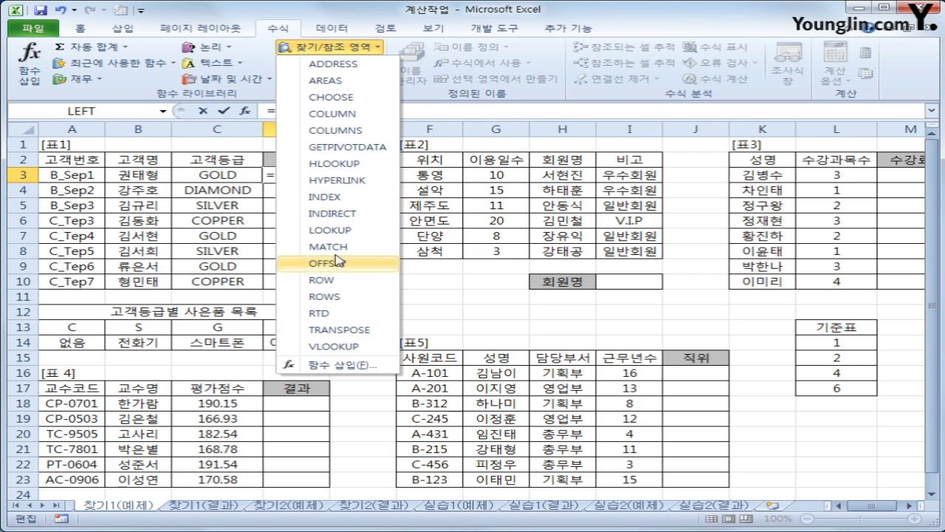
click(336, 164)
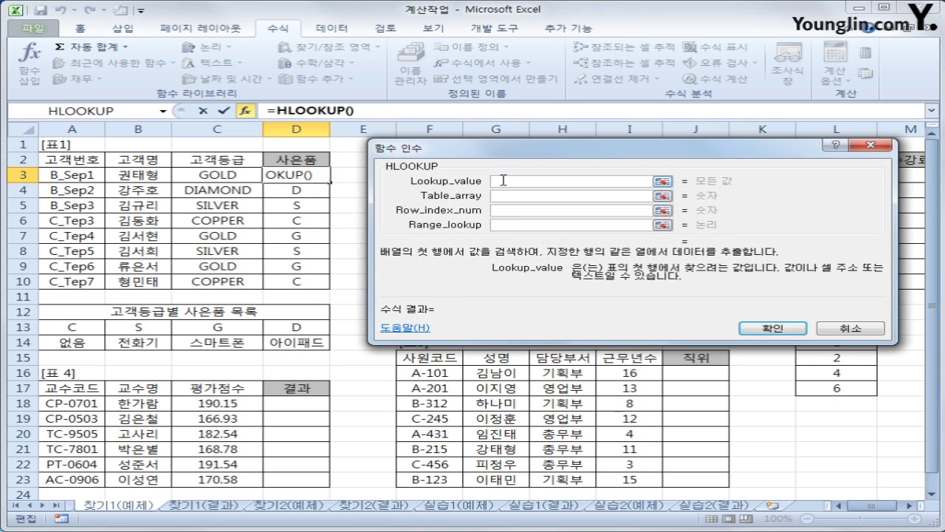
right_click(502, 182)
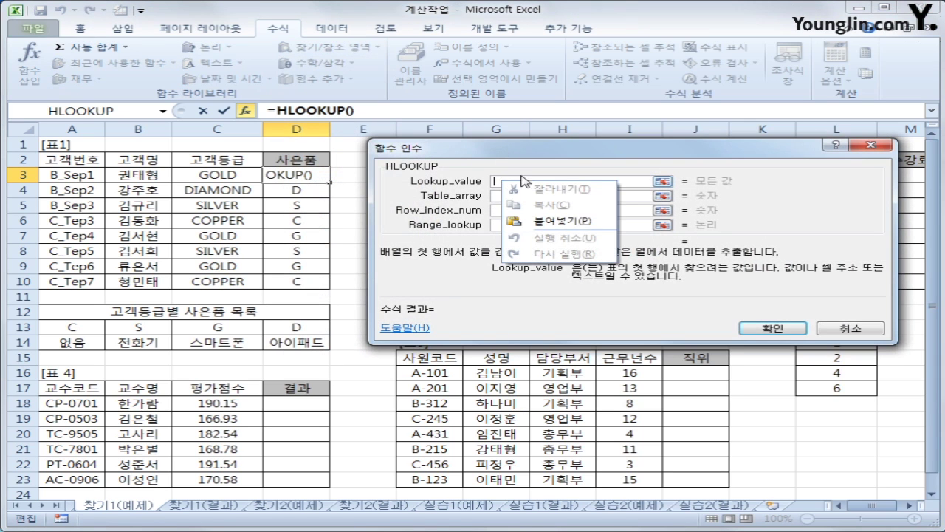
click(562, 220)
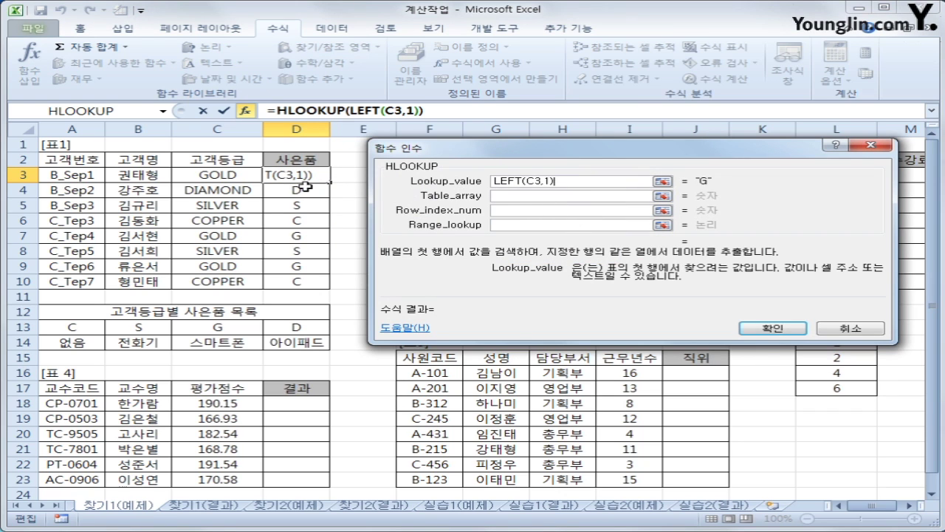
Step: Set the HLOOKUP Table_array to the gift list as the absolute range $A$13:$D$14
click(507, 194)
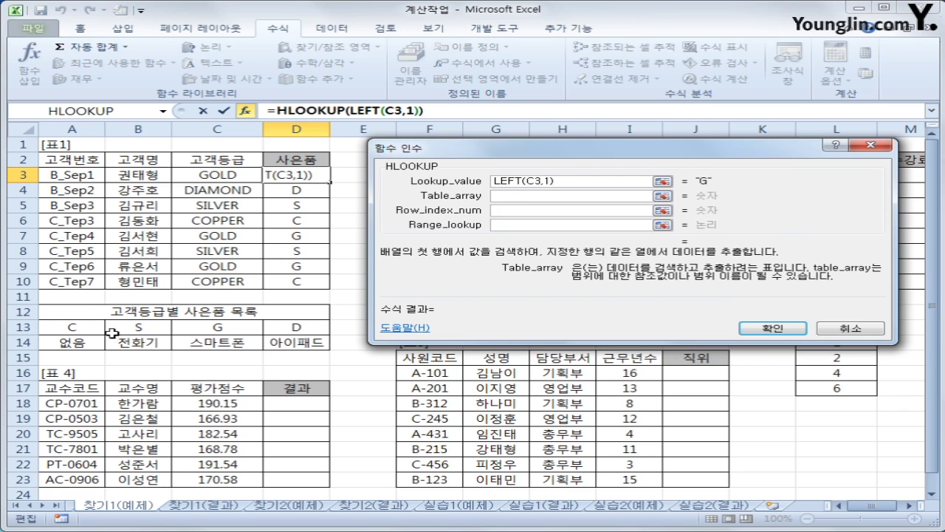
drag(92, 328, 289, 344)
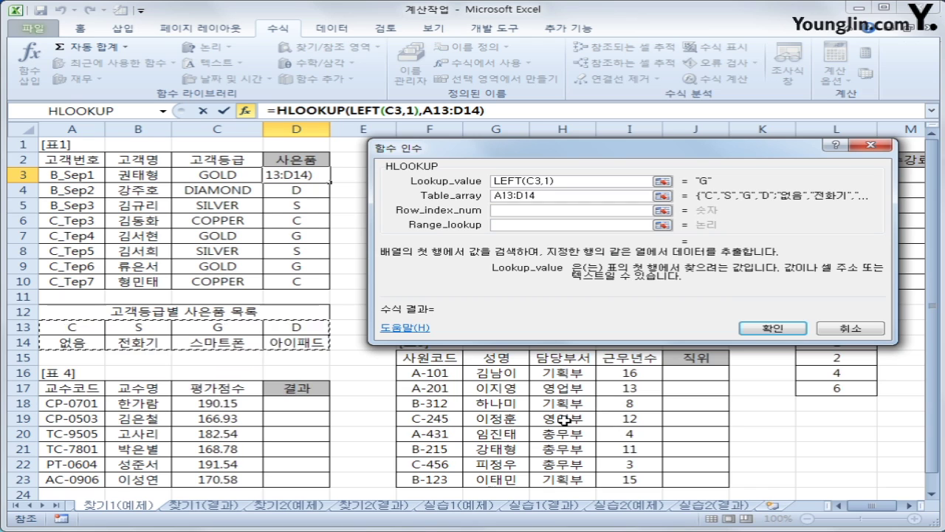
key(F4)
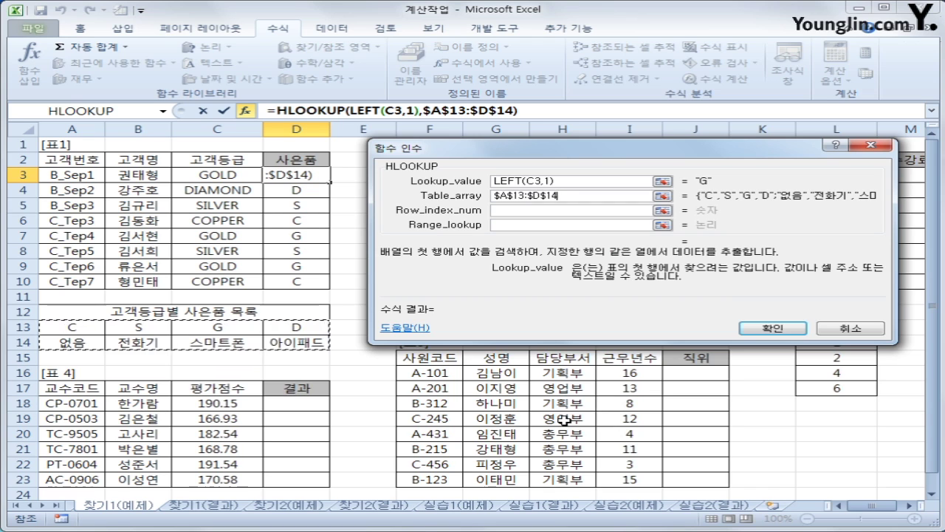
click(563, 210)
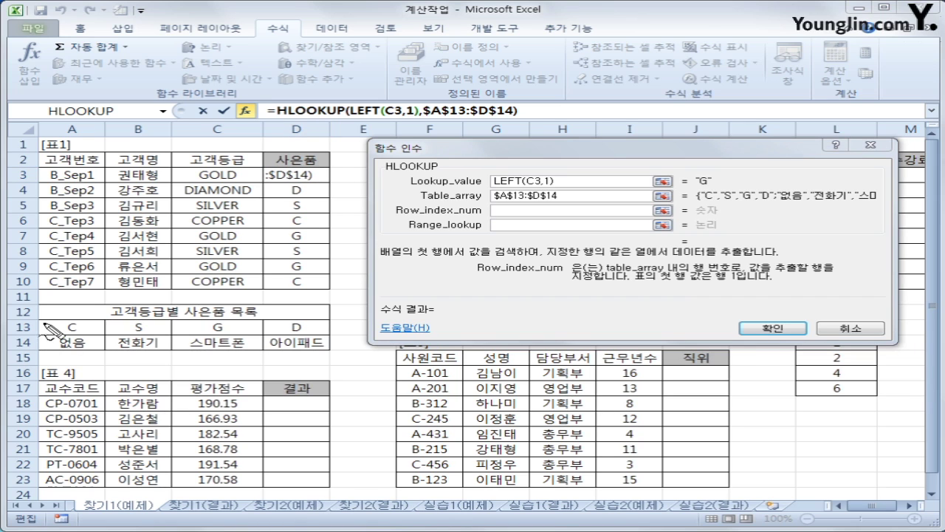
mouse_move(44, 321)
mouse_down()
mouse_move(37, 366)
mouse_move(296, 363)
mouse_move(336, 319)
mouse_move(66, 326)
mouse_move(292, 325)
mouse_up()
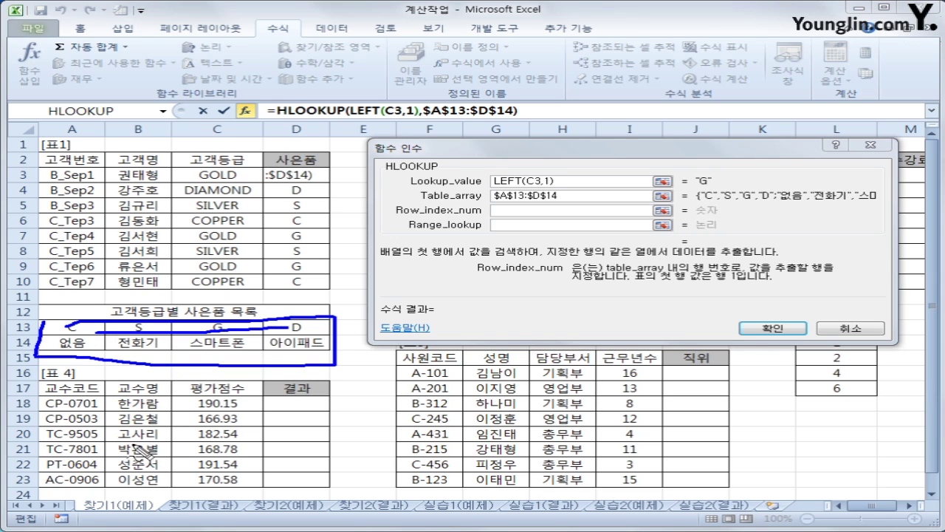
mouse_move(100, 347)
mouse_down()
mouse_move(306, 341)
mouse_move(325, 354)
mouse_up()
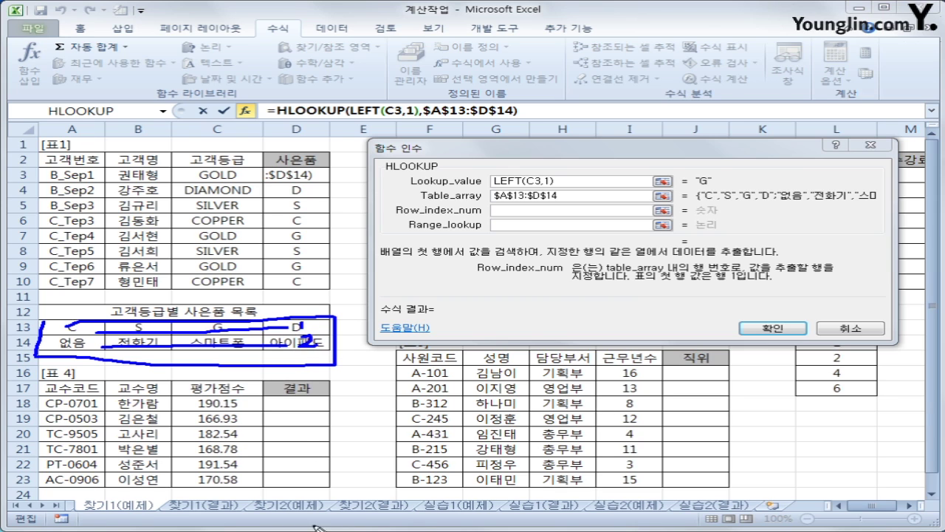
key(Escape)
Step: Complete the HLOOKUP with Row_index_num 2 and Range_lookup 0, and fill the formula from D3 down to D10
click(506, 211)
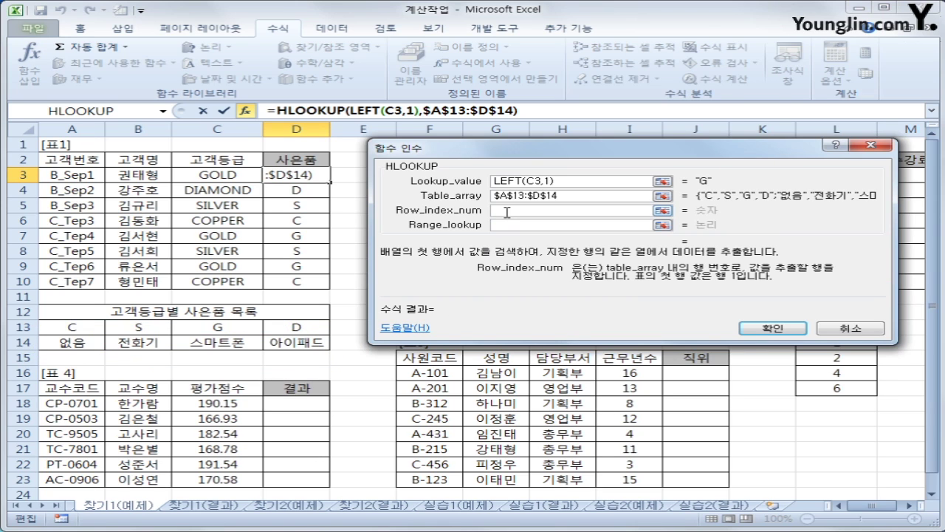
text(2)
key(Tab)
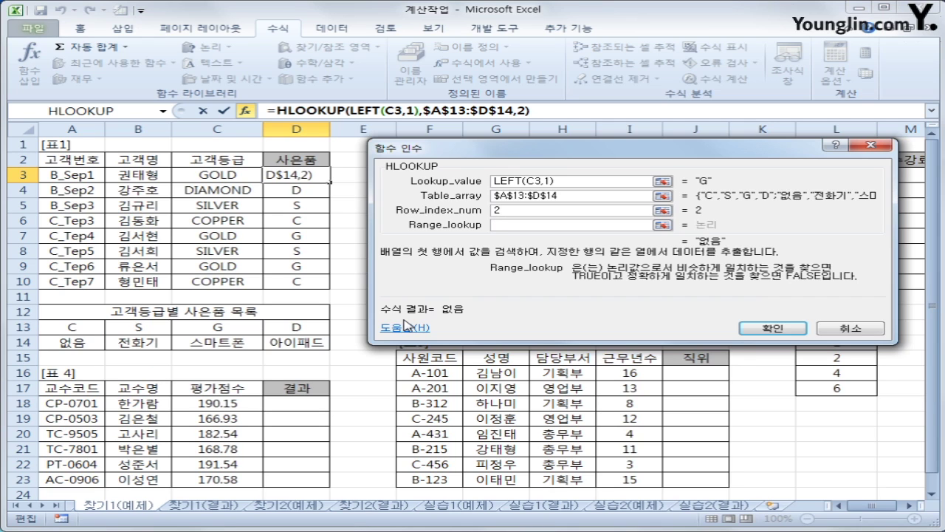
text(0)
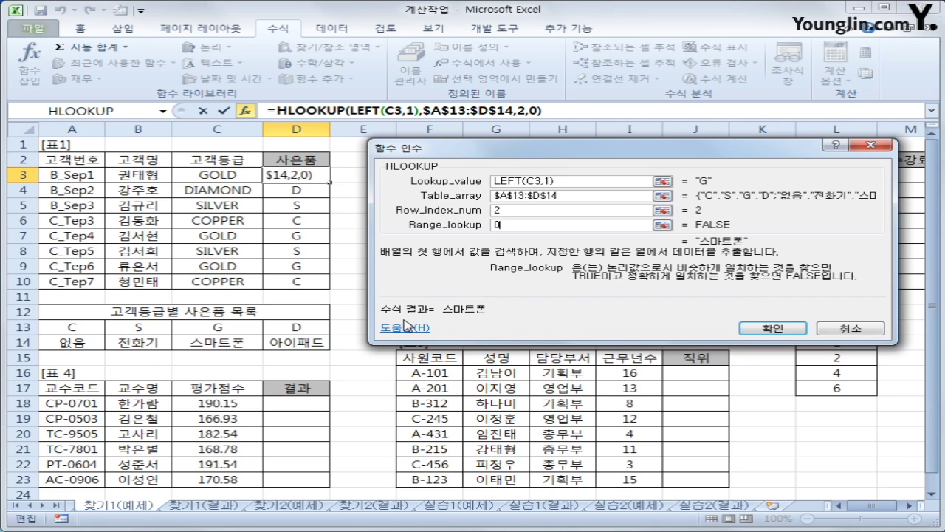
click(755, 333)
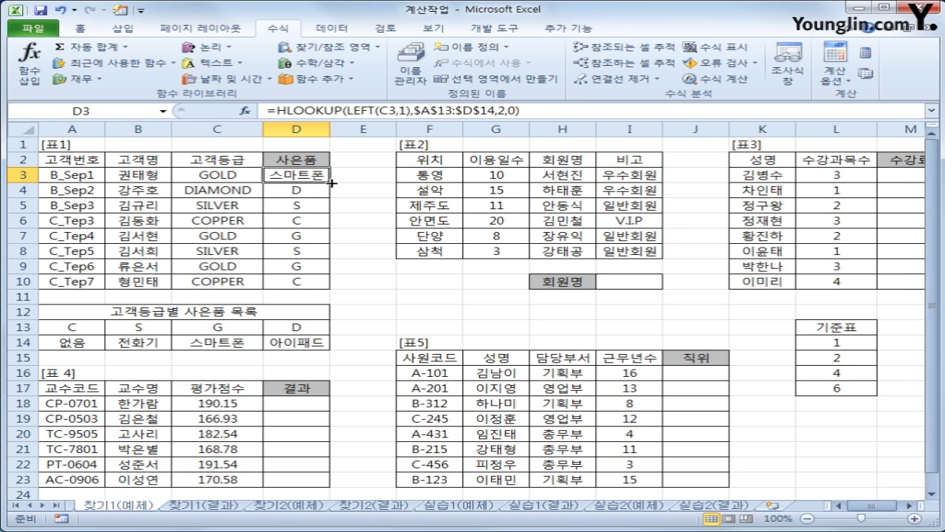
drag(332, 182, 330, 288)
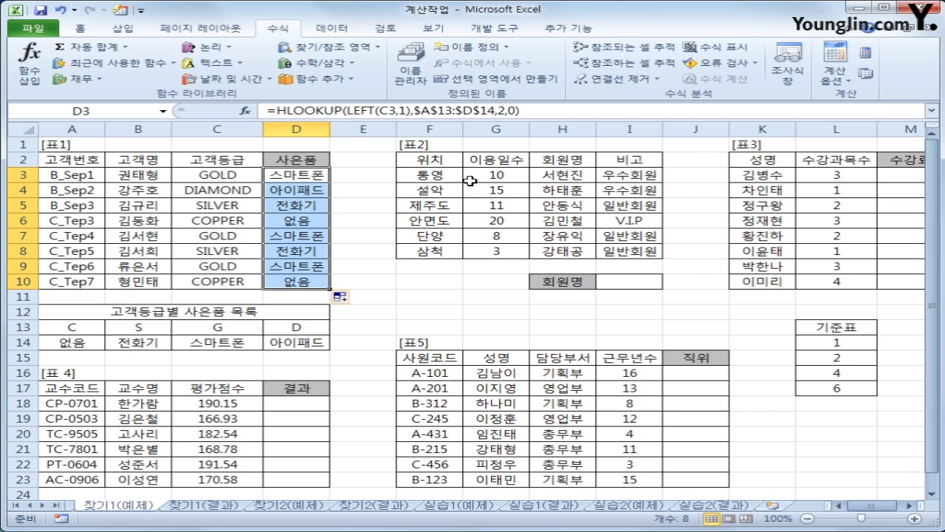
Step: Examine the 이용일수 values in G3:G8 and the 이용일수 and 회원명 range G3:H8 in [표2] for the lookup
click(646, 279)
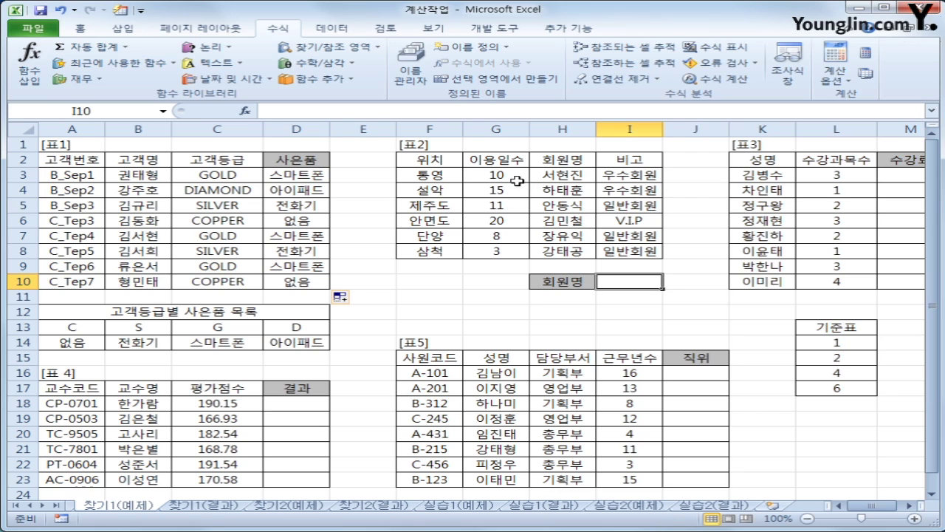
drag(502, 177, 505, 257)
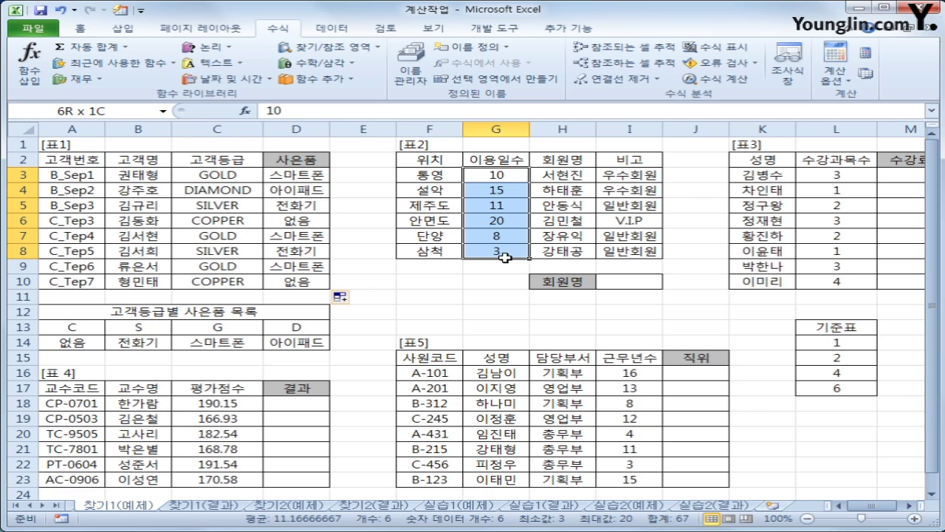
drag(505, 257, 506, 257)
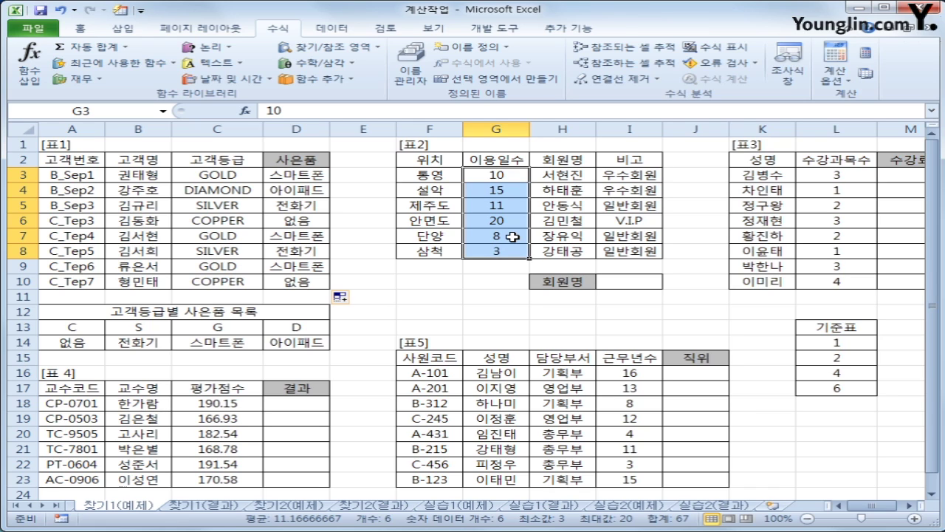
click(650, 281)
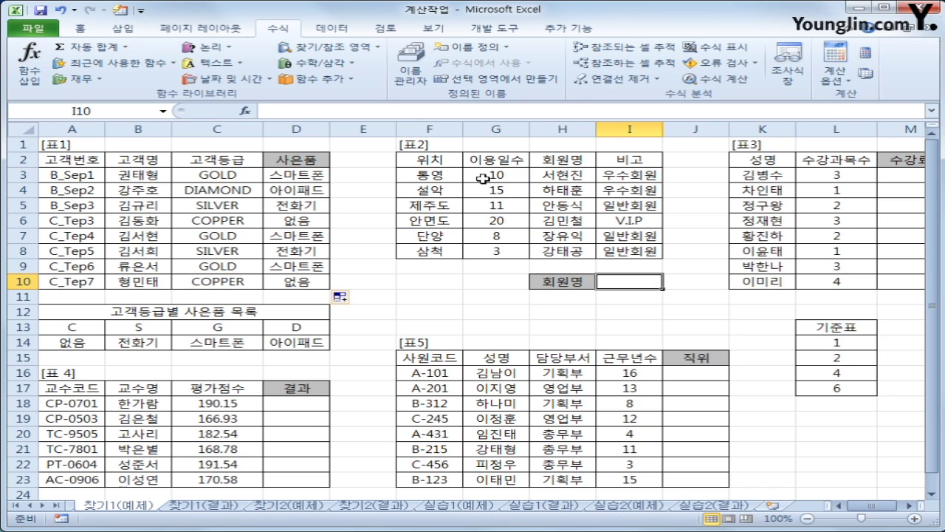
drag(496, 176, 498, 249)
click(495, 219)
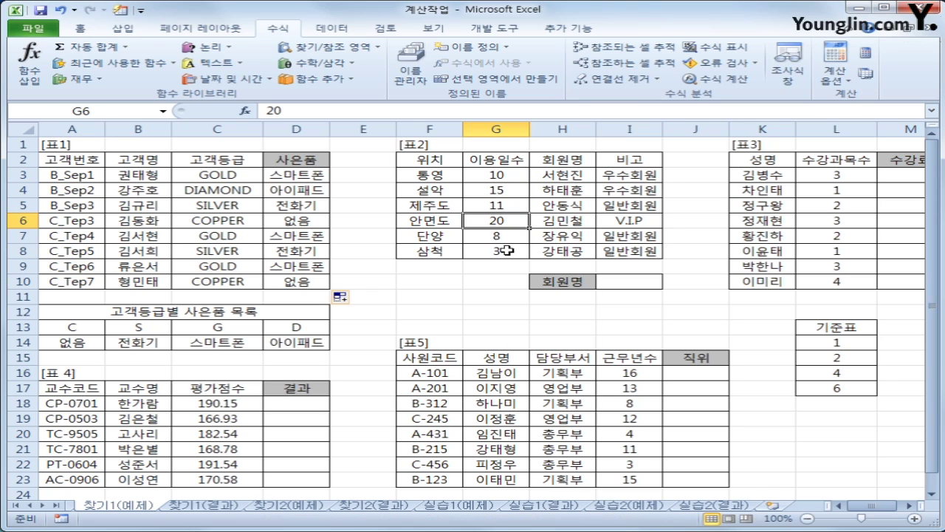
click(570, 222)
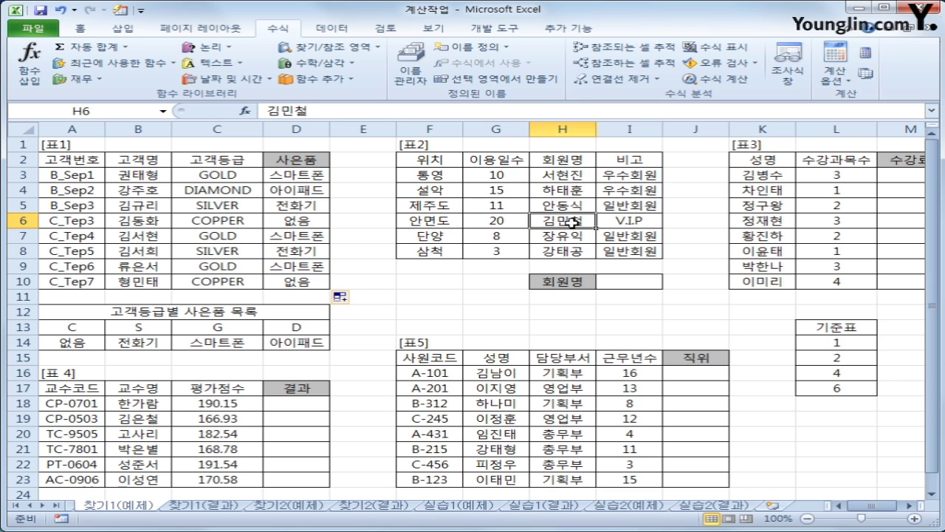
click(624, 284)
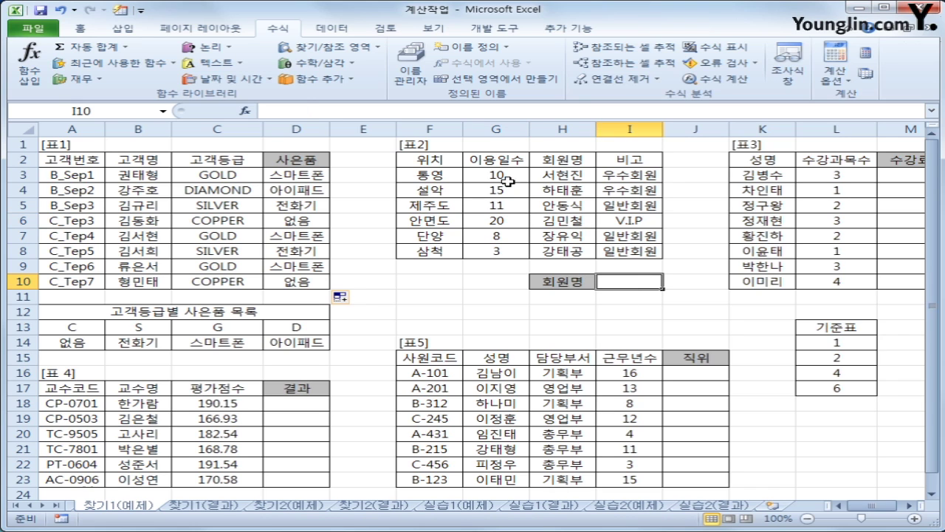
drag(509, 182, 544, 249)
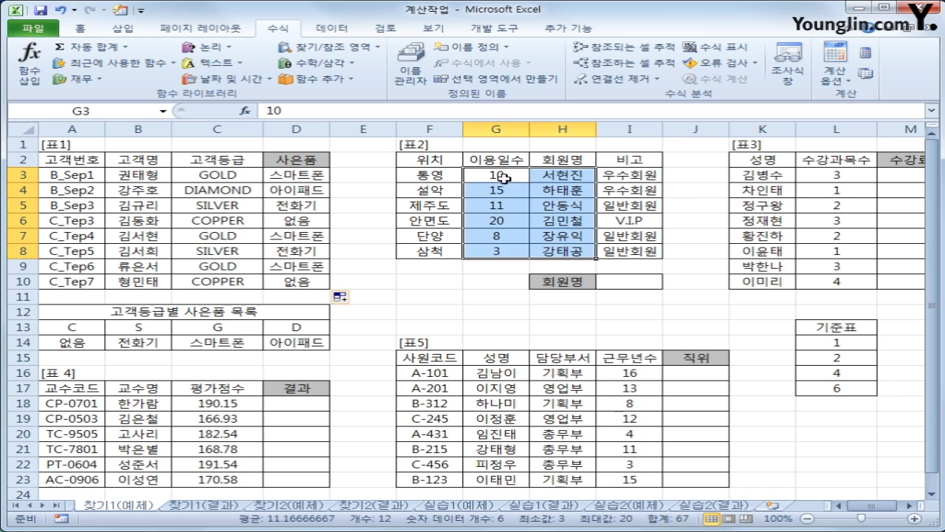
drag(506, 179, 551, 251)
click(619, 286)
drag(520, 177, 556, 251)
Step: Insert the statistical function LARGE in I10, the result cell for 회원명 in [표2]
click(625, 284)
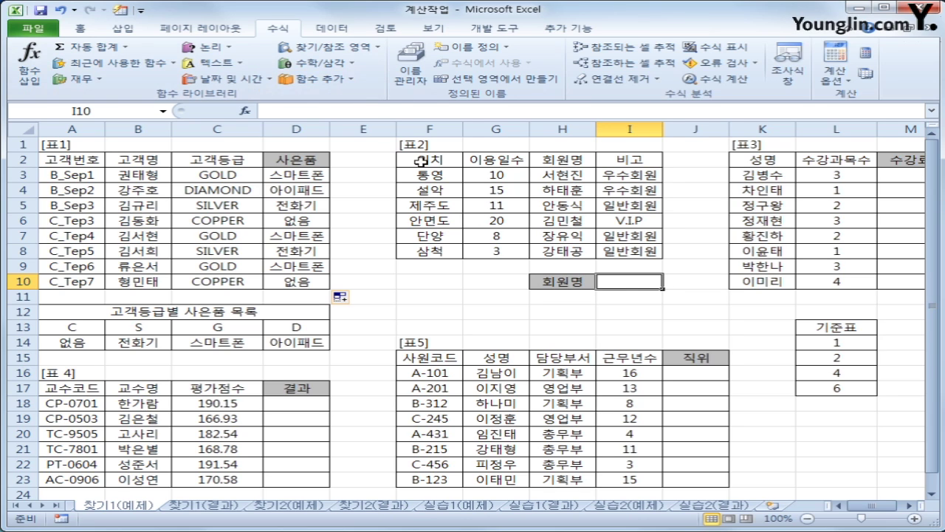
click(220, 65)
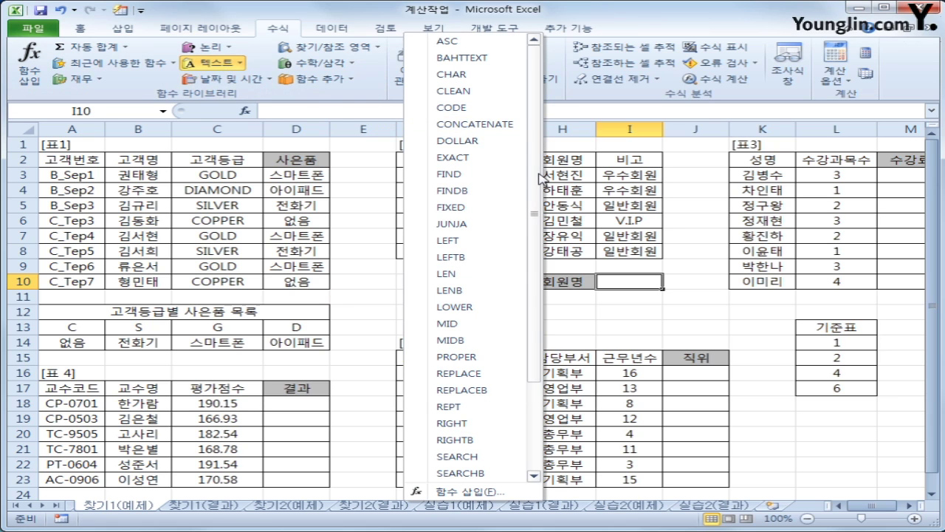
click(314, 79)
mouse_move(327, 95)
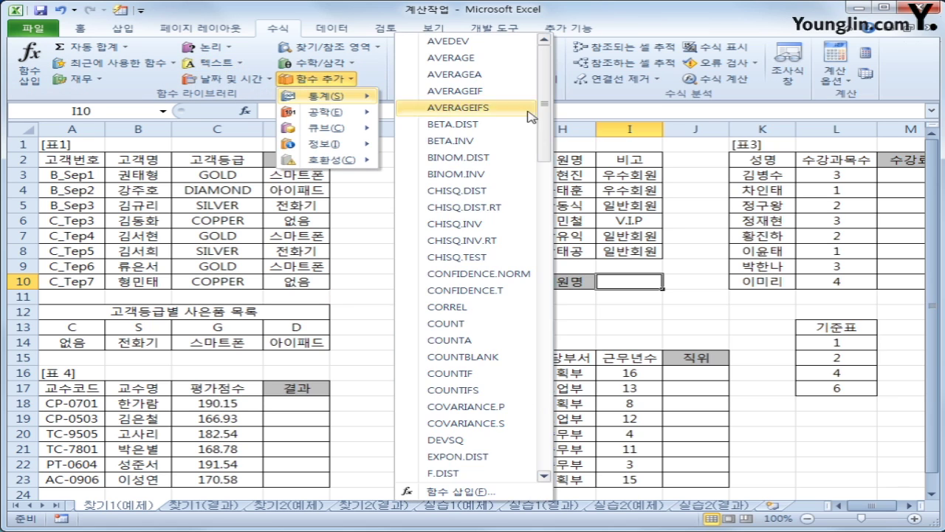
drag(551, 127, 551, 233)
click(443, 396)
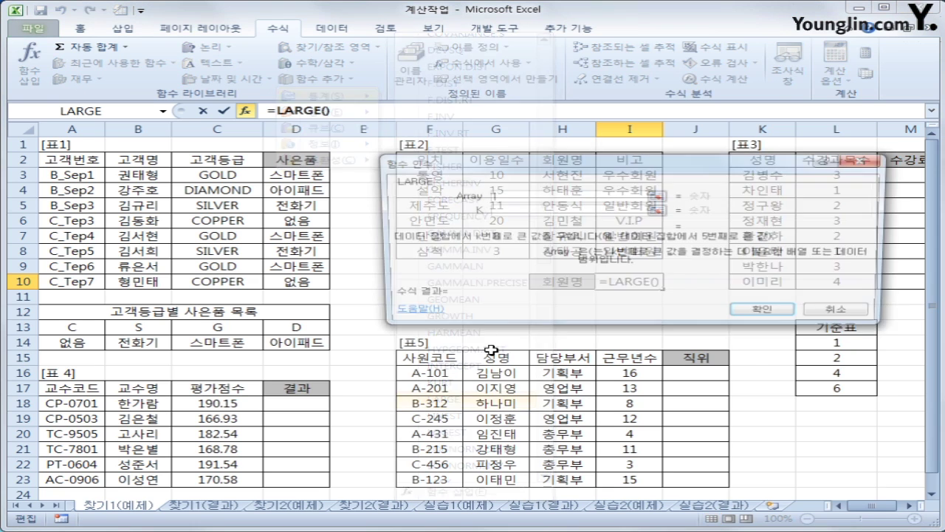
Step: Complete the LARGE function with the 이용일수 range G3:G8 as Array and 1 as K
drag(543, 295, 487, 417)
click(502, 177)
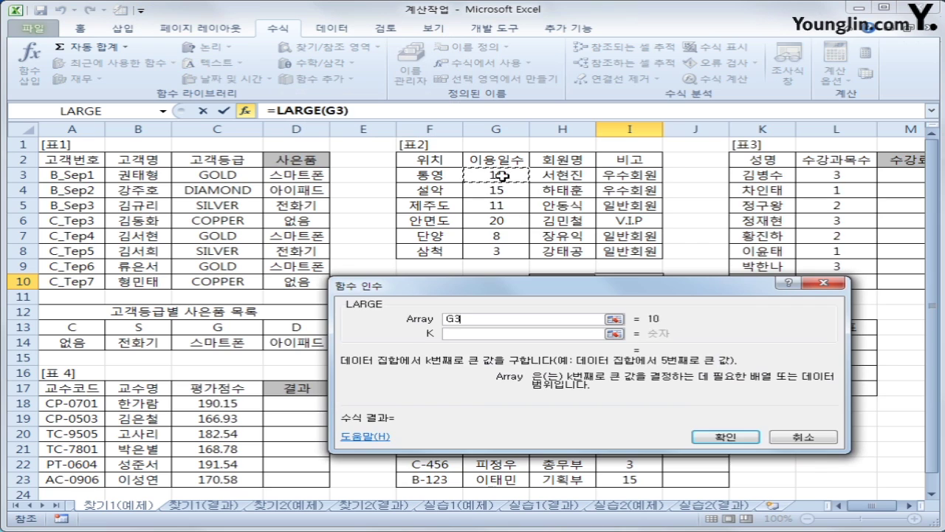
drag(502, 177, 496, 252)
click(499, 335)
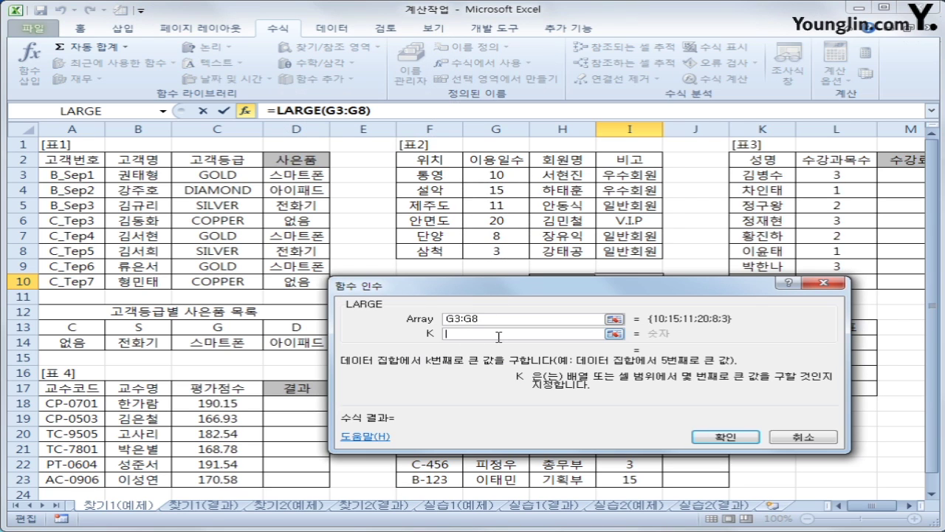
text(1)
click(722, 437)
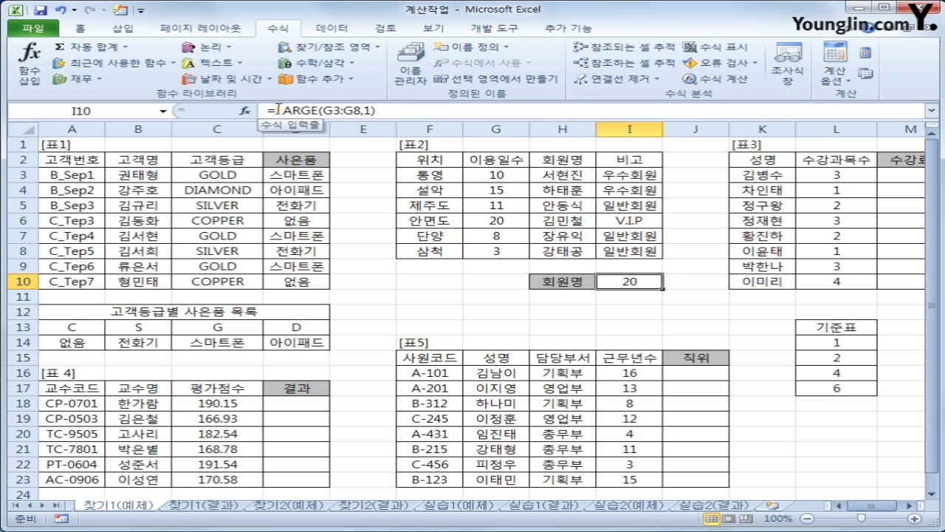
Step: Cut LARGE(G3:G8,1) out of the formula in I10, keeping only the equals sign
drag(276, 110, 407, 111)
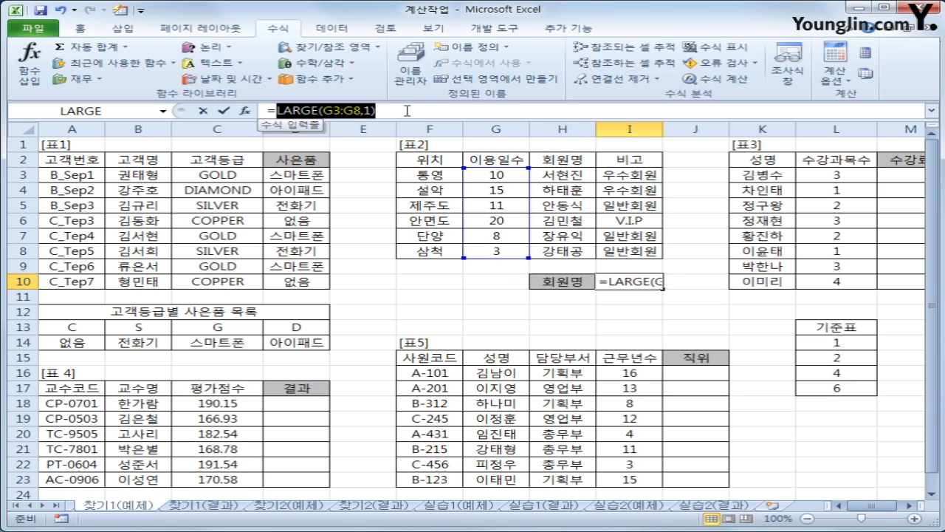
right_click(350, 113)
click(372, 126)
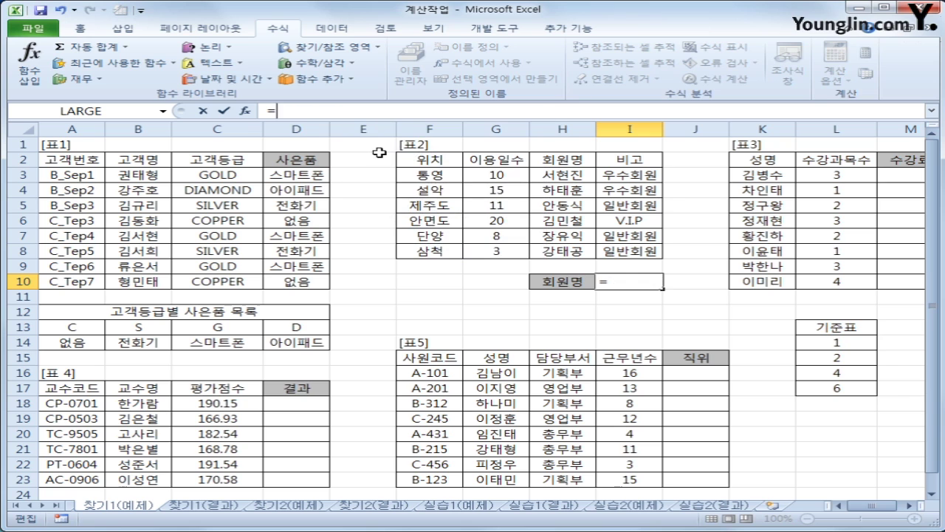
Step: Insert a VLOOKUP function in I10 with the cut LARGE(G3:G8,1) pasted as its Lookup_value
click(331, 46)
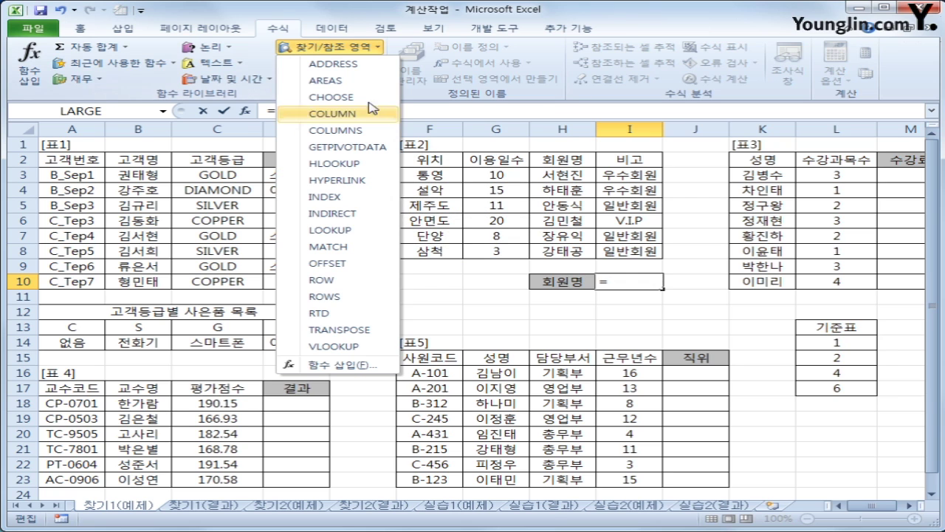
click(334, 345)
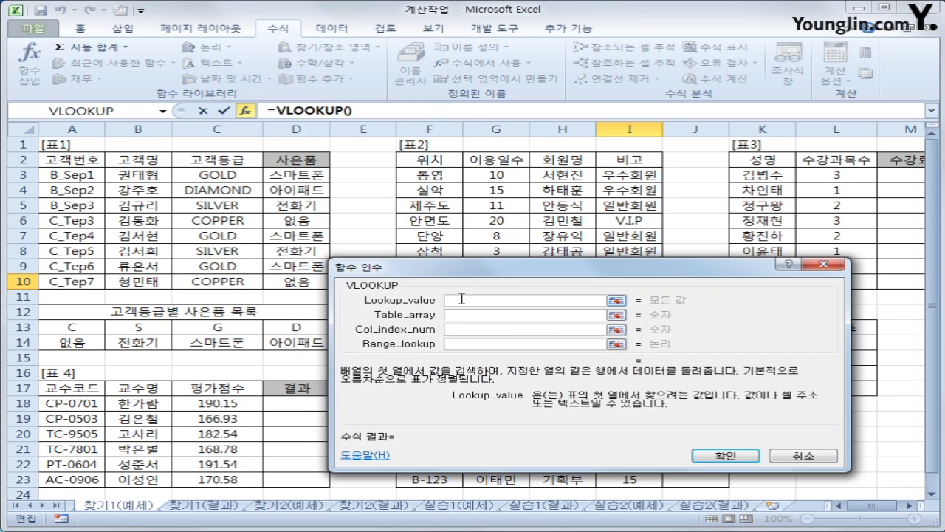
right_click(461, 299)
click(487, 345)
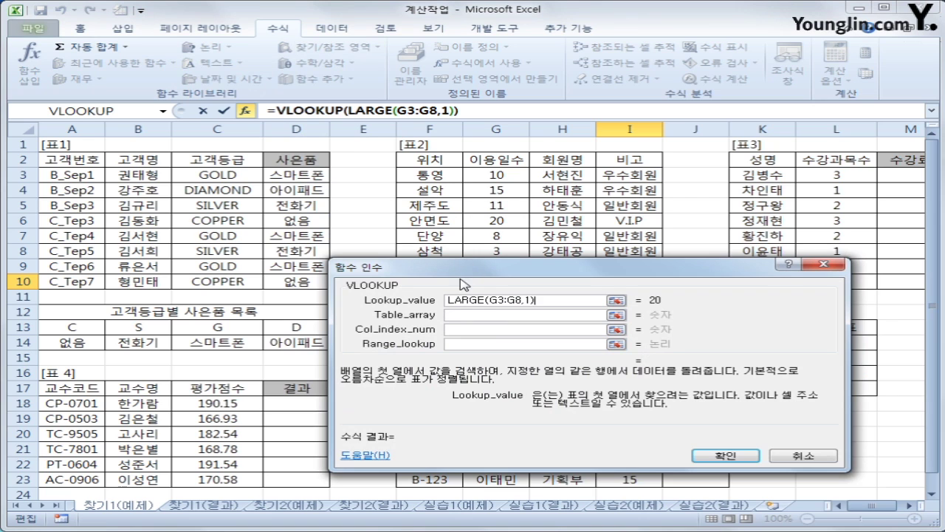
Step: Set the VLOOKUP Table_array to the 이용일수 and 회원명 data as the relative range G3:H8
drag(461, 283, 374, 310)
click(374, 353)
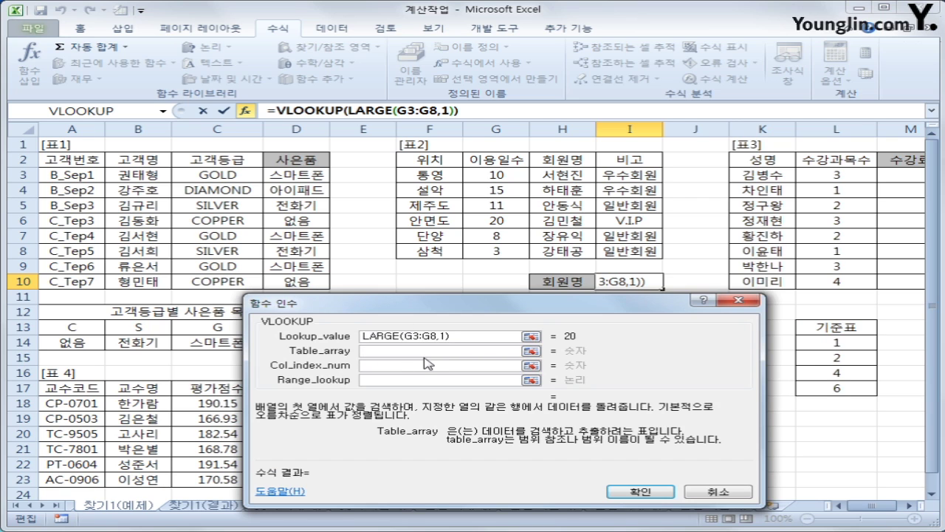
drag(517, 175, 537, 251)
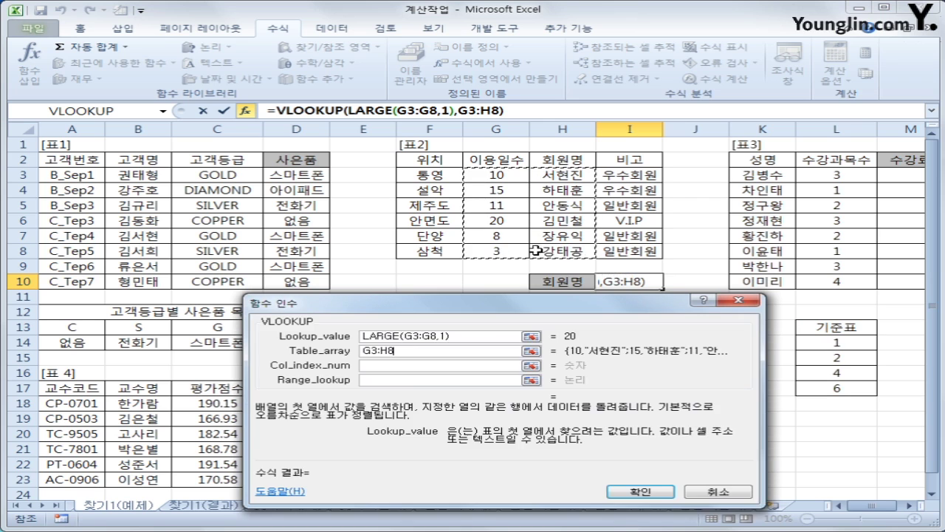
drag(432, 175, 543, 249)
drag(517, 175, 566, 251)
key(F4)
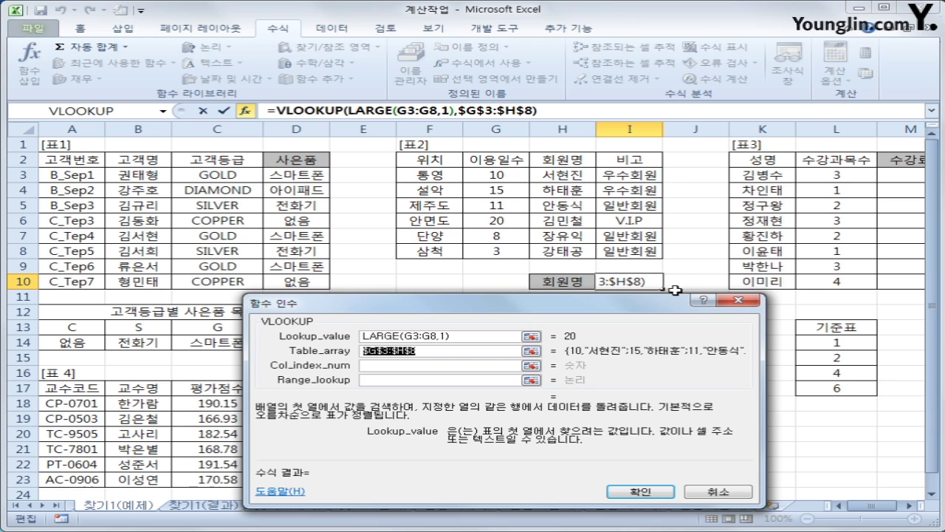
drag(487, 175, 546, 254)
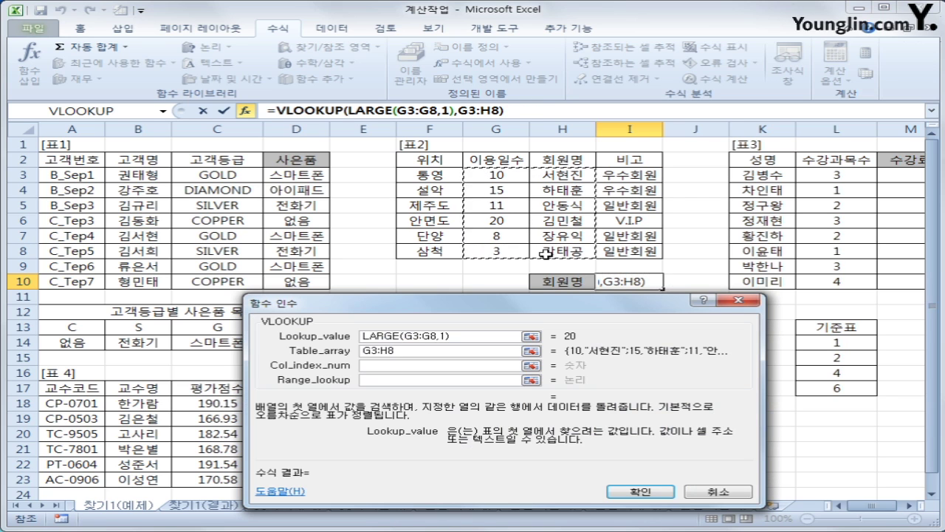
Step: Complete the VLOOKUP in I10 with Col_index_num 2 and Range_lookup 0
click(442, 365)
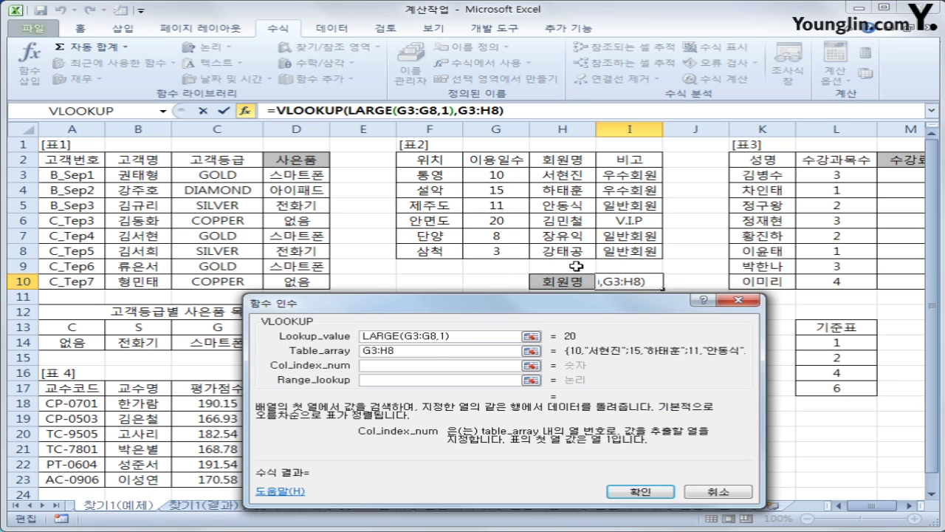
text(2)
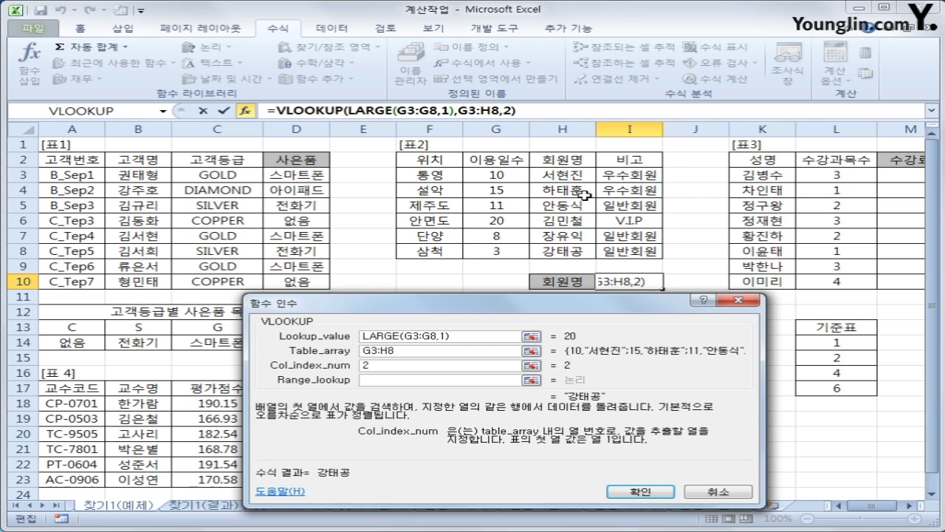
click(405, 380)
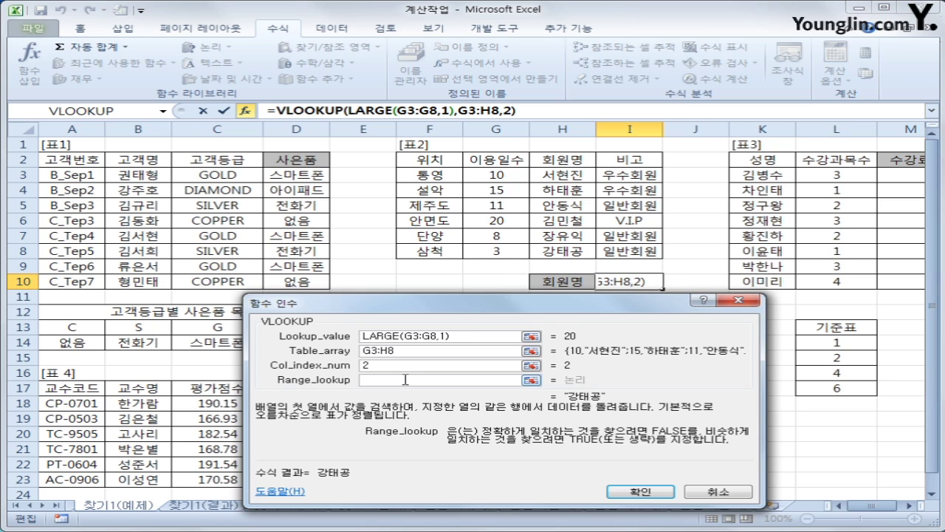
text(0)
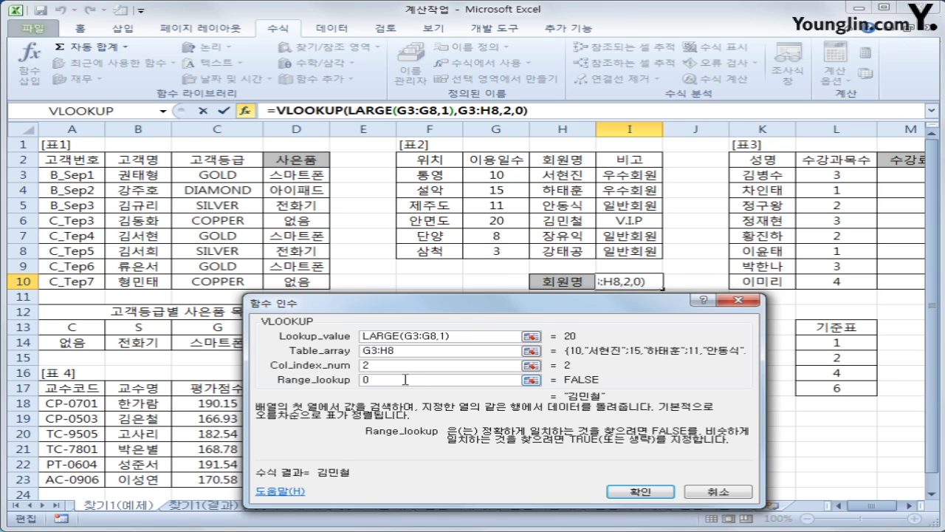
click(625, 492)
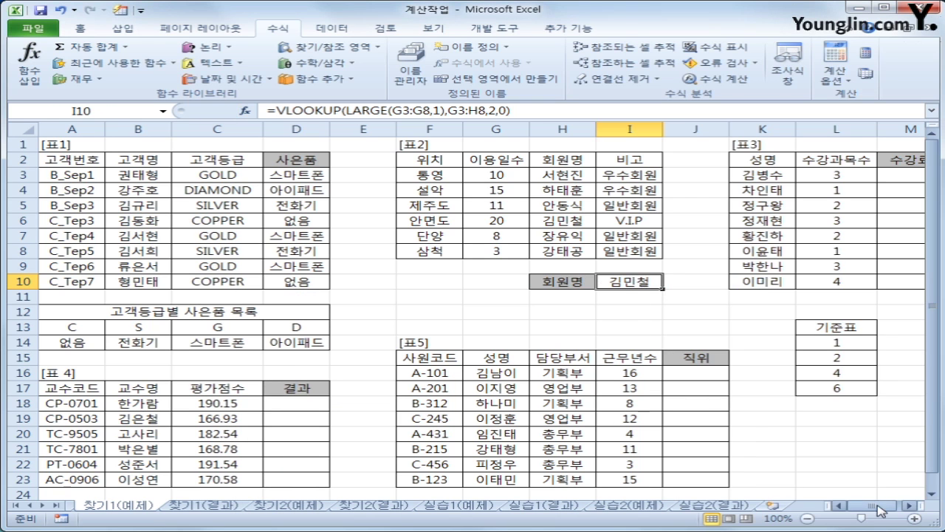
Step: Insert a MATCH function in M3, the first 수강료 cell of [표3], keeping the 수강과목수 and 기준표 data uncovered
click(918, 505)
click(842, 179)
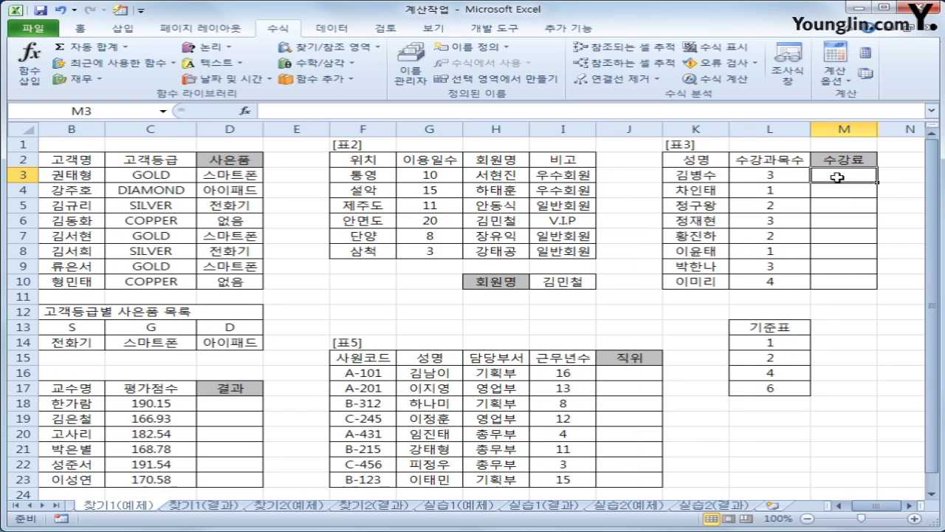
drag(792, 174, 792, 281)
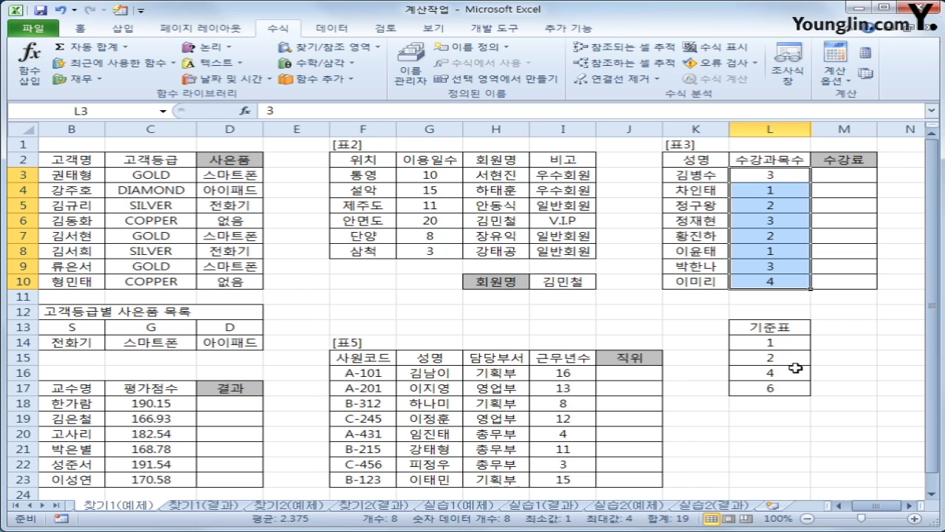
click(914, 506)
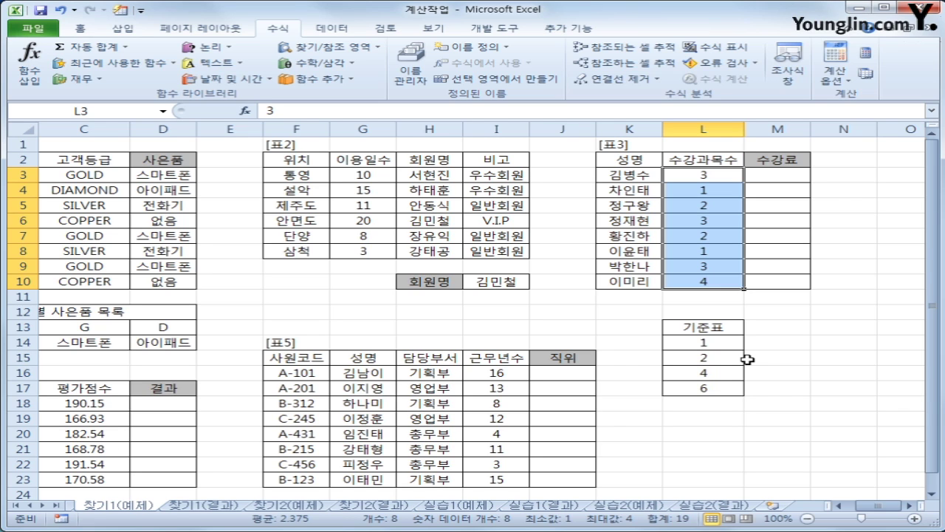
drag(785, 180, 773, 283)
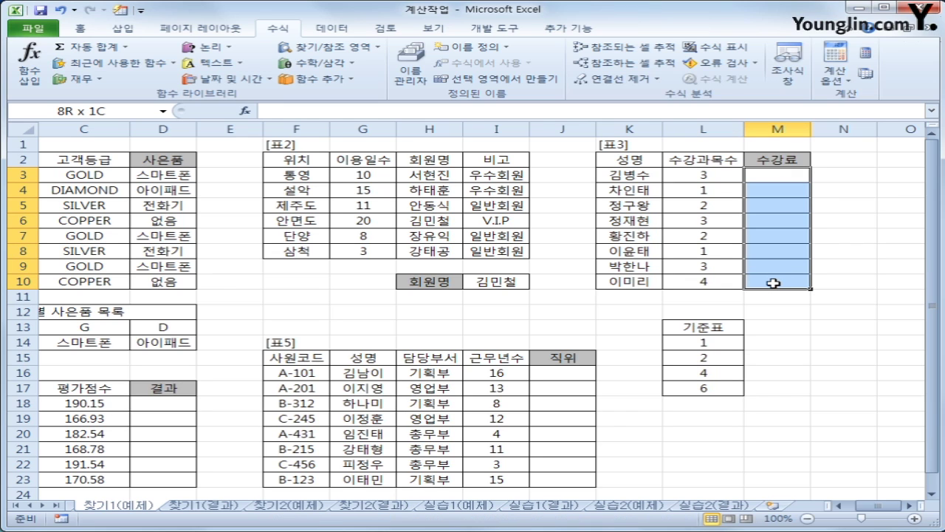
click(773, 176)
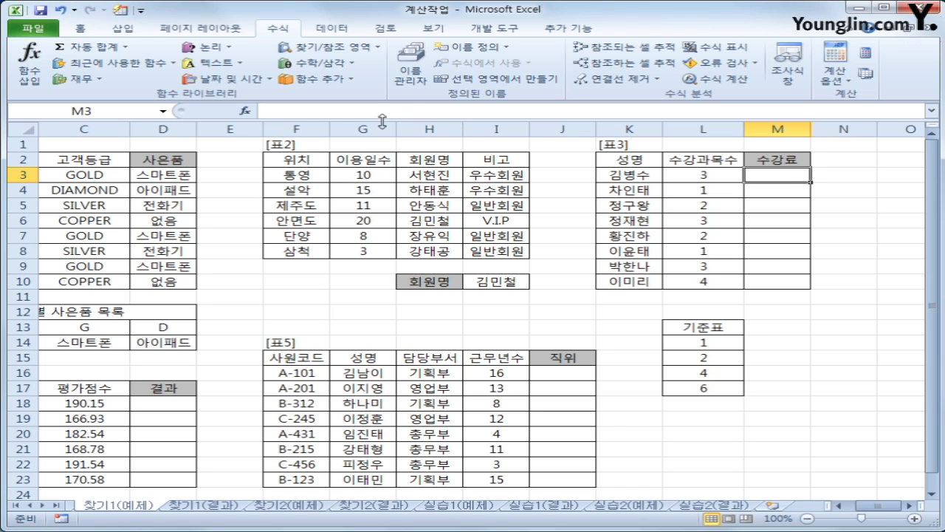
click(341, 48)
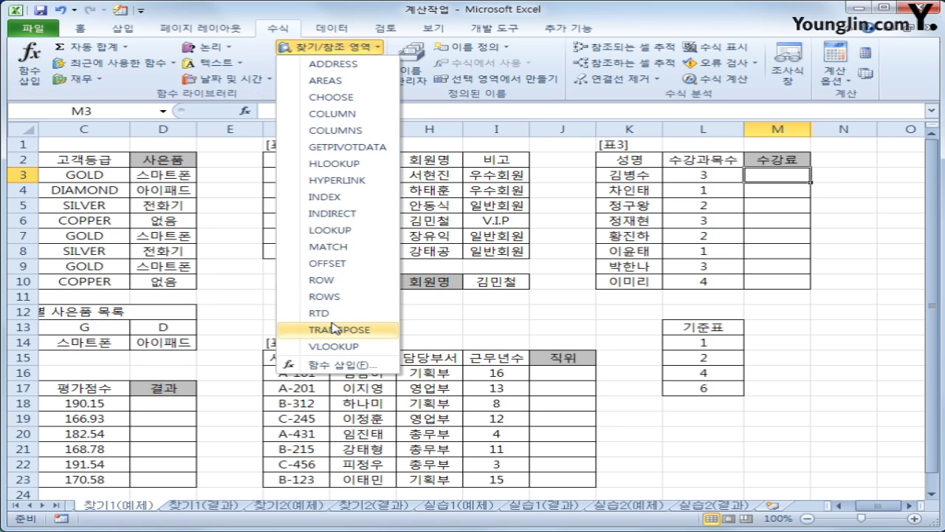
click(356, 254)
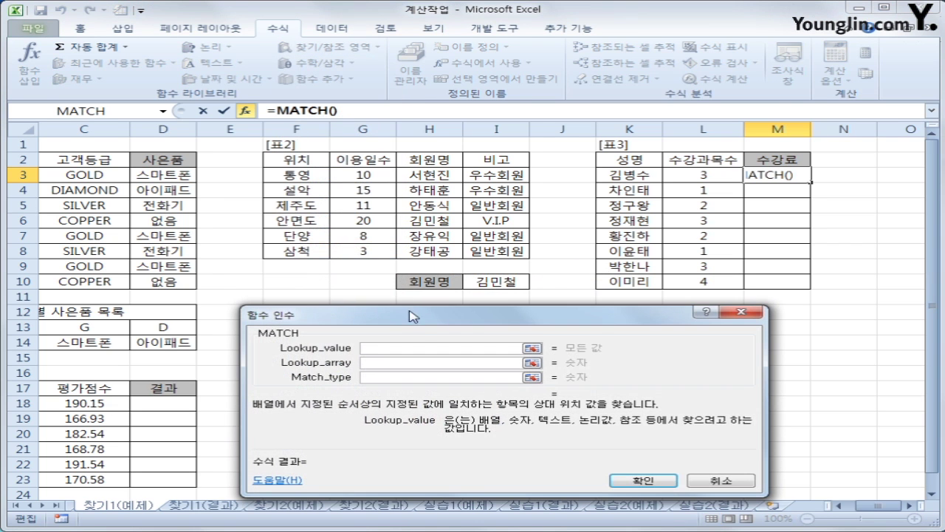
drag(411, 316, 278, 78)
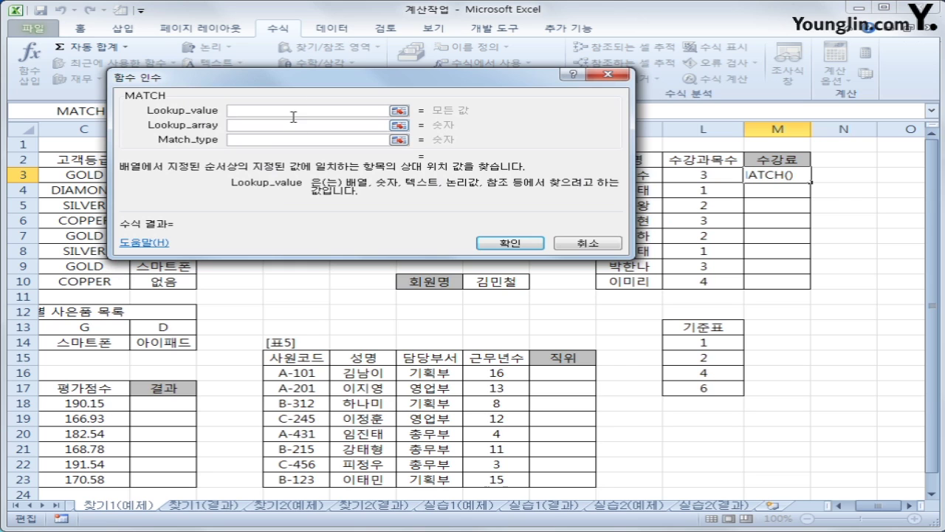
drag(295, 84, 246, 78)
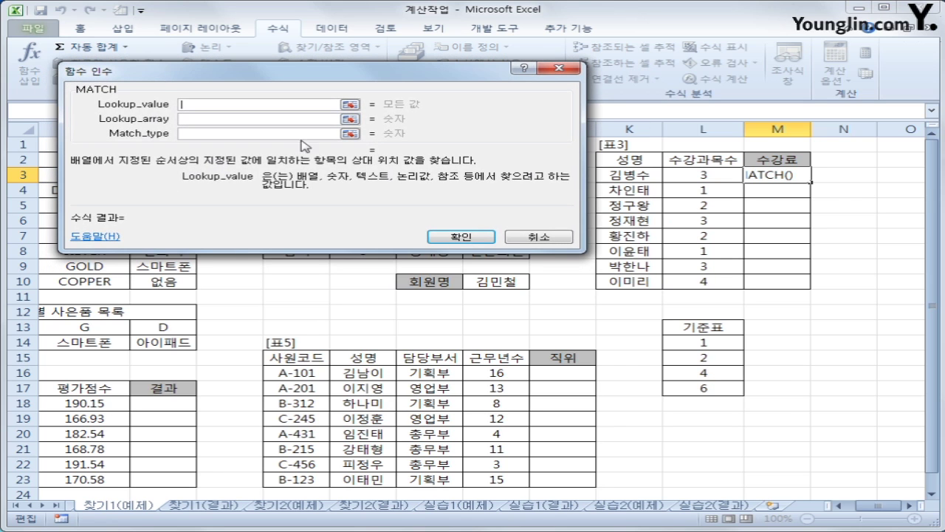
Step: Open the help for the MATCH function and read its description and the =MATCH(25,A1:A3,0) example
click(111, 238)
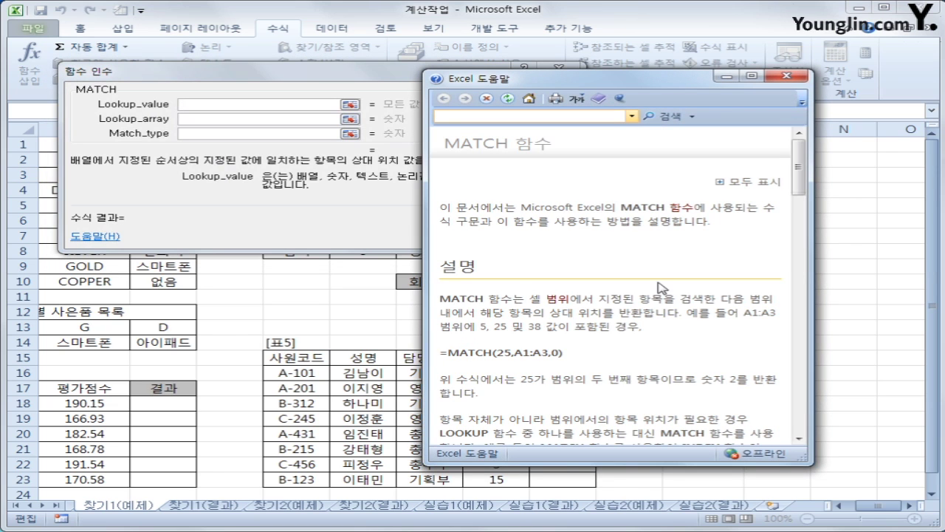
drag(800, 179, 802, 187)
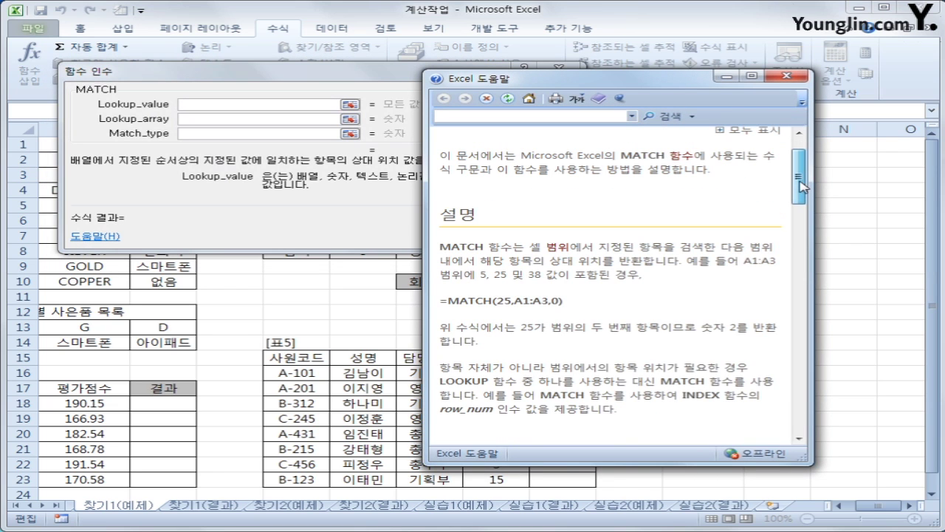
drag(799, 185, 800, 196)
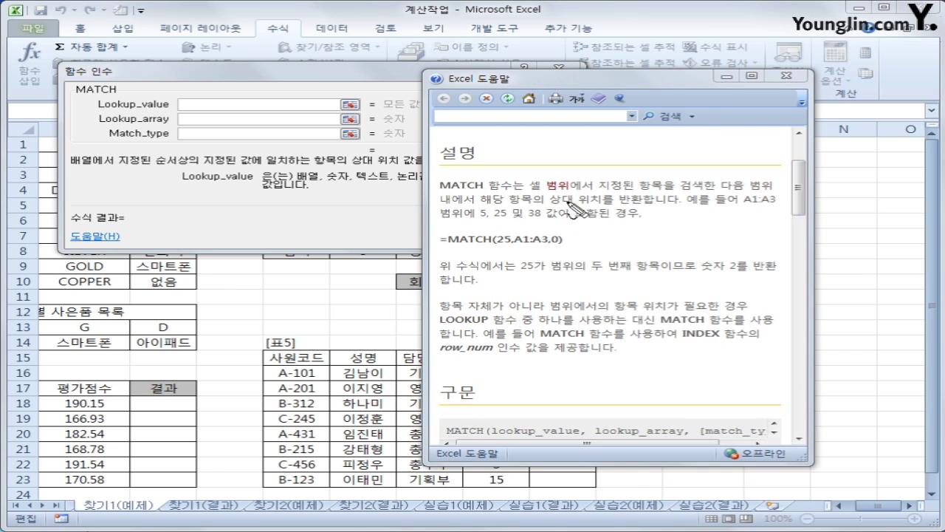
drag(529, 195, 776, 194)
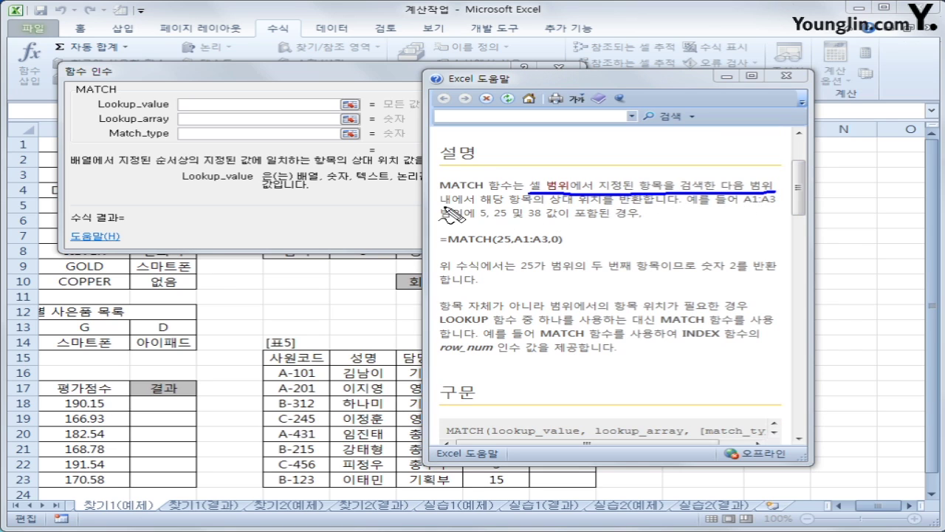
drag(443, 208, 683, 206)
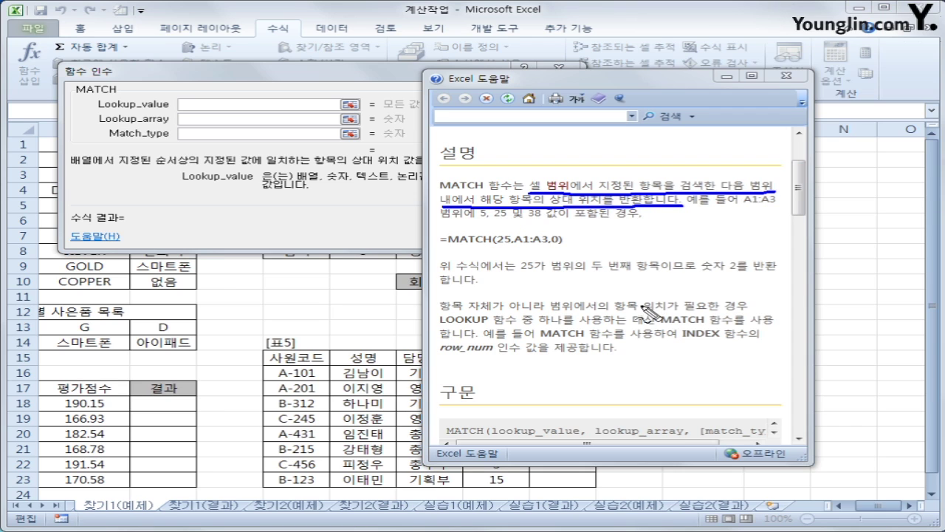
mouse_move(741, 206)
mouse_down()
mouse_move(775, 205)
mouse_move(779, 217)
mouse_up()
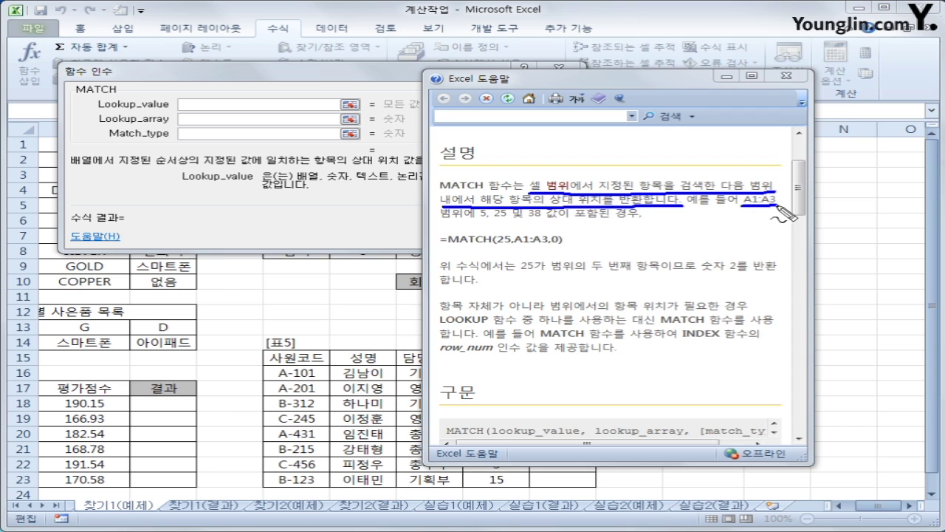
mouse_move(475, 209)
mouse_down()
mouse_move(507, 222)
mouse_move(553, 217)
mouse_move(555, 227)
mouse_up()
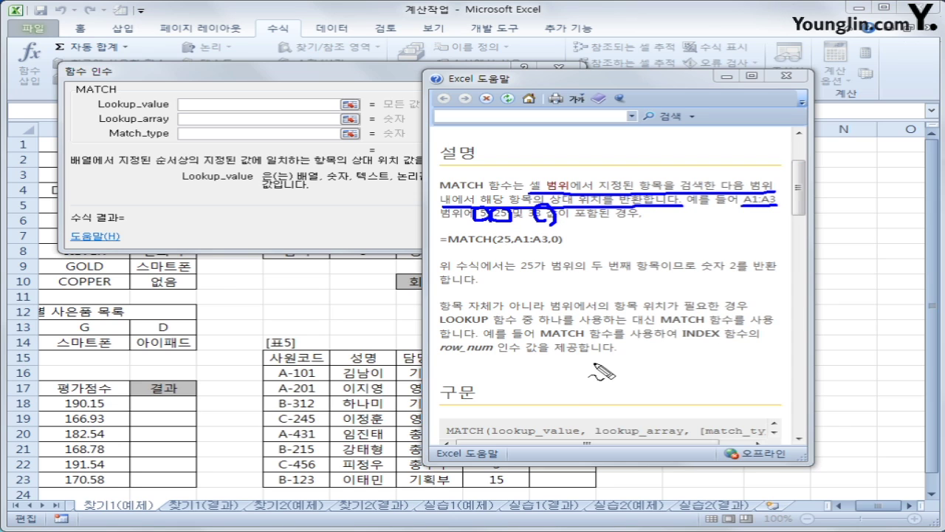
key(Escape)
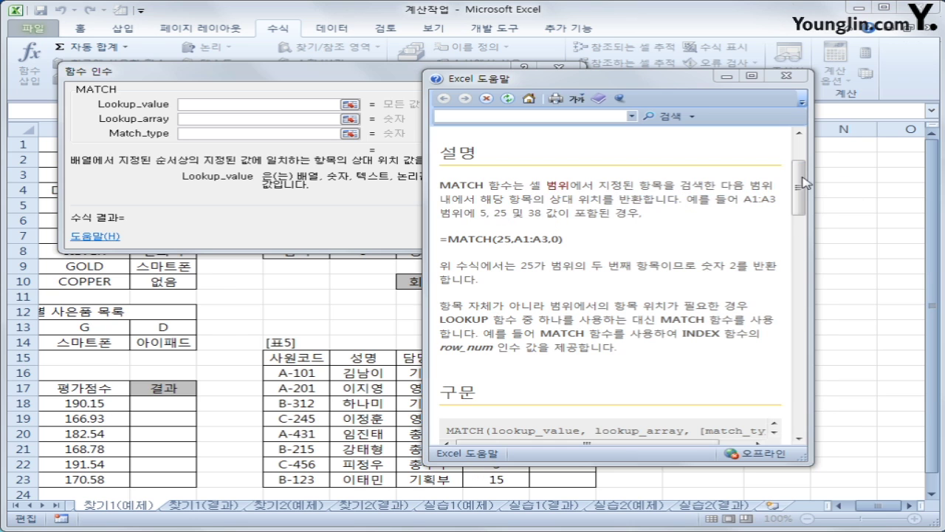
Step: Examine the MATCH help's worked examples comparing the match types 1, 0 and -1, and close the help
drag(804, 183, 795, 384)
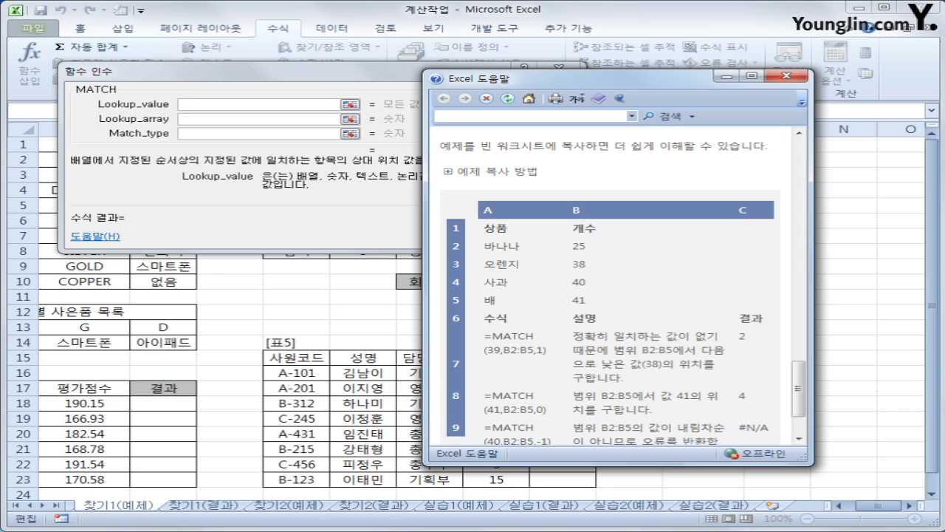
mouse_move(505, 338)
mouse_down()
mouse_move(489, 360)
mouse_move(509, 353)
mouse_move(499, 341)
mouse_up()
drag(489, 367, 503, 367)
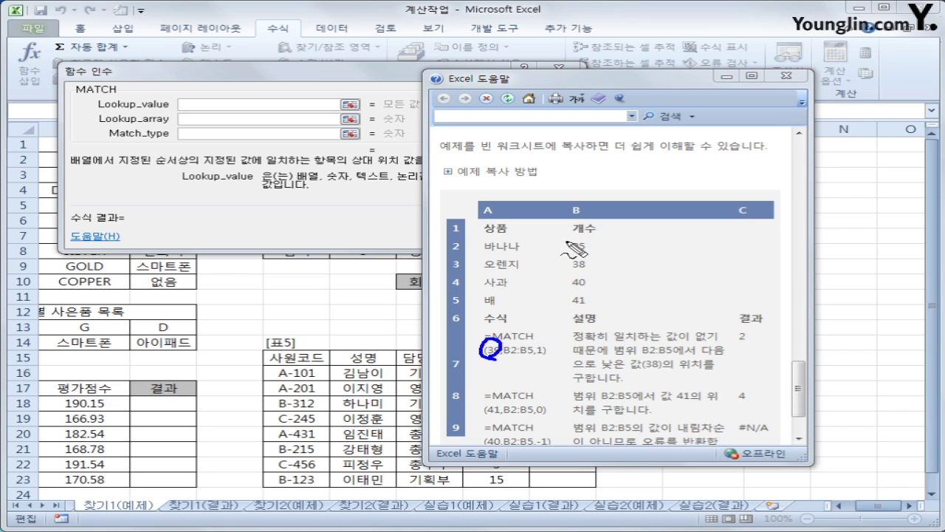
mouse_move(566, 238)
mouse_down()
mouse_move(550, 310)
mouse_move(602, 313)
mouse_move(605, 250)
mouse_move(576, 241)
mouse_up()
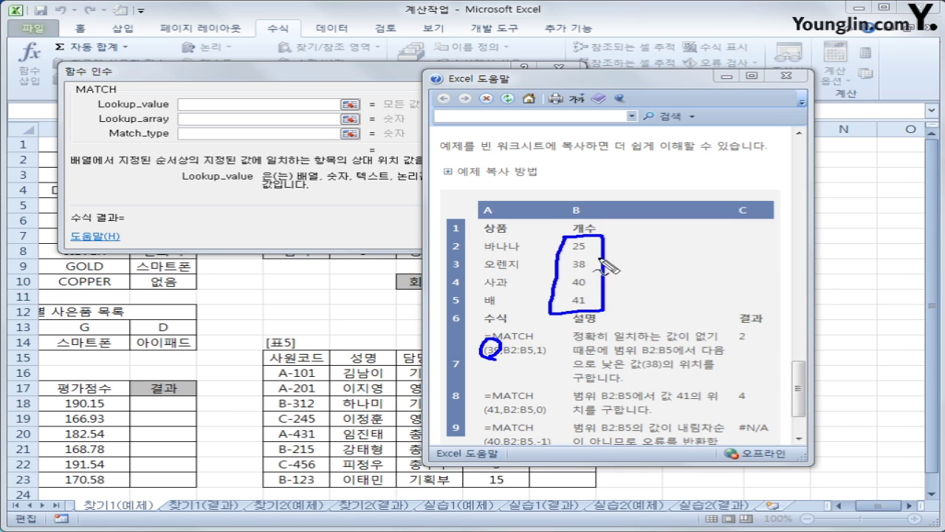
drag(560, 258, 609, 271)
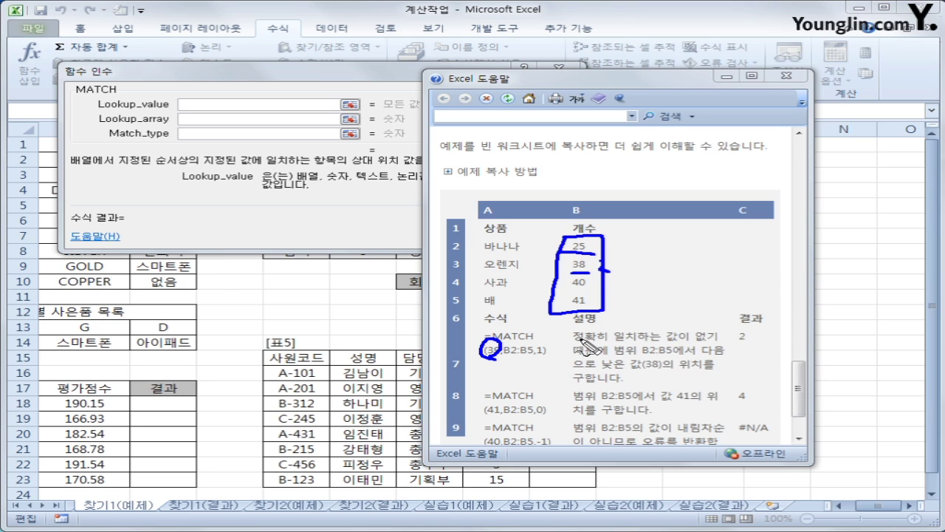
drag(571, 342, 720, 343)
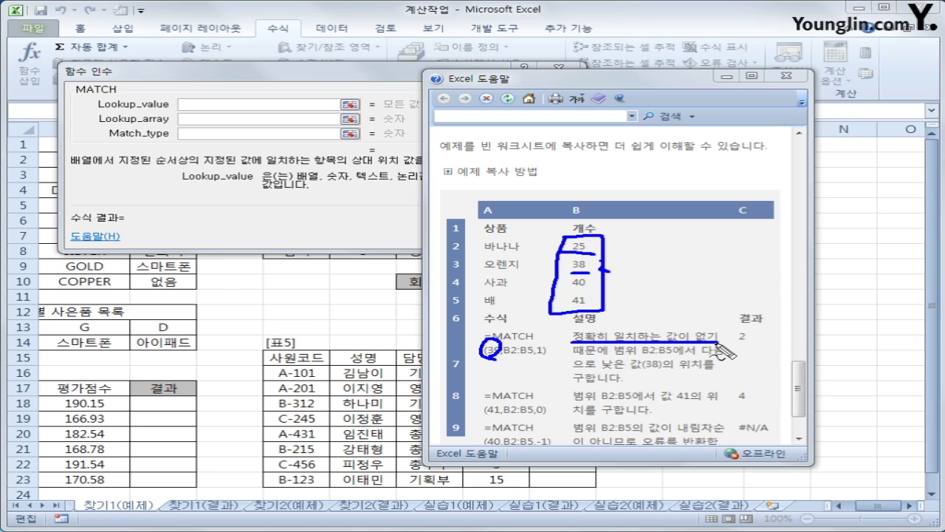
drag(575, 358, 722, 360)
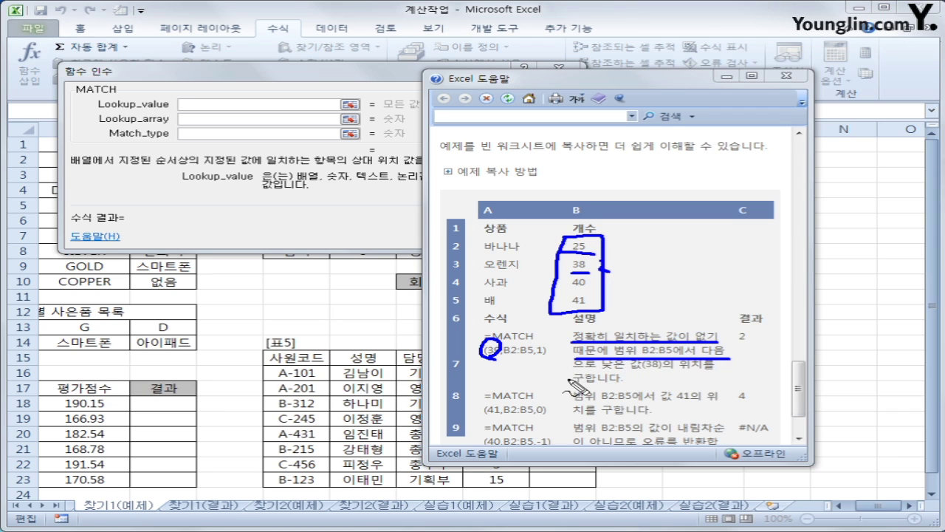
drag(573, 369, 714, 370)
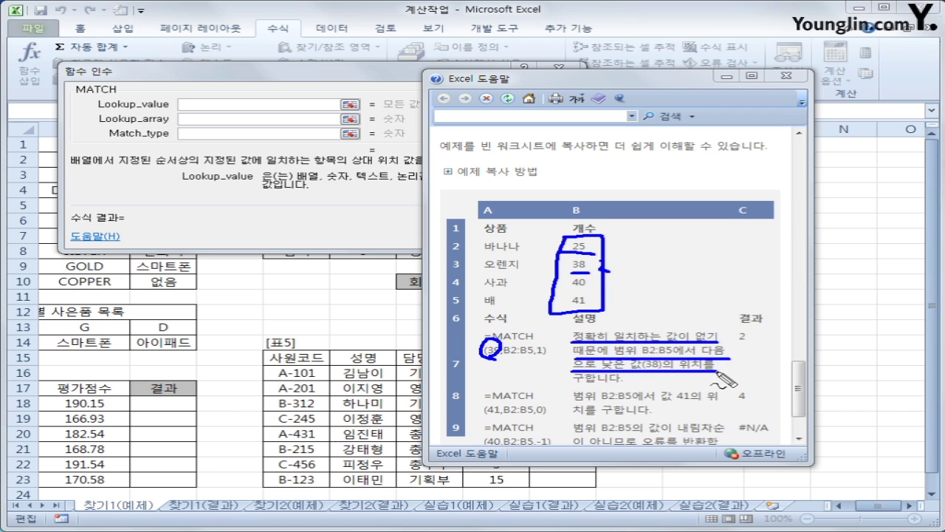
drag(573, 385, 624, 385)
mouse_move(754, 347)
mouse_down()
mouse_move(727, 347)
mouse_move(754, 347)
mouse_up()
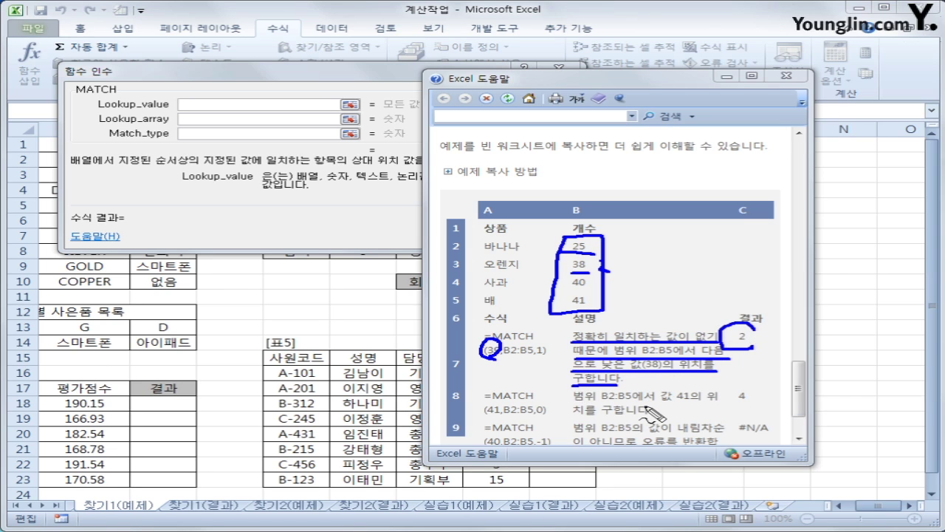
drag(476, 420, 568, 424)
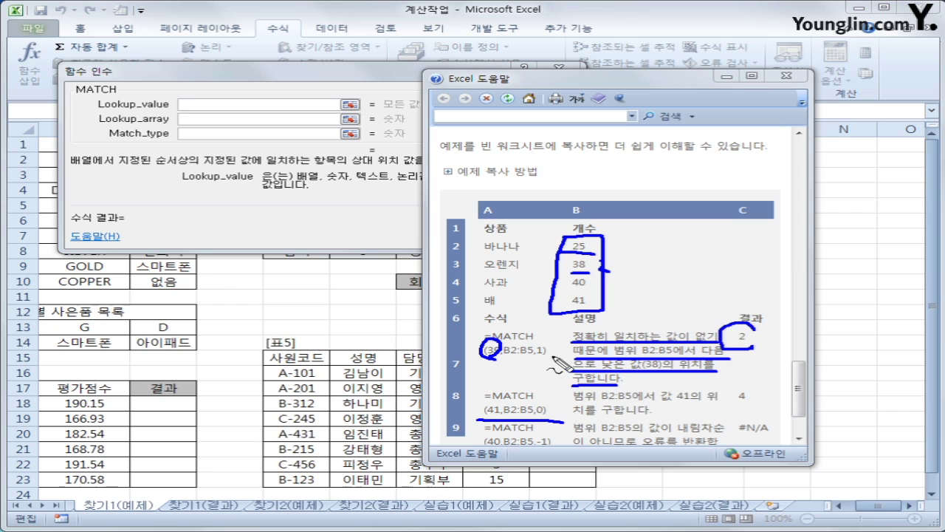
drag(536, 347, 548, 356)
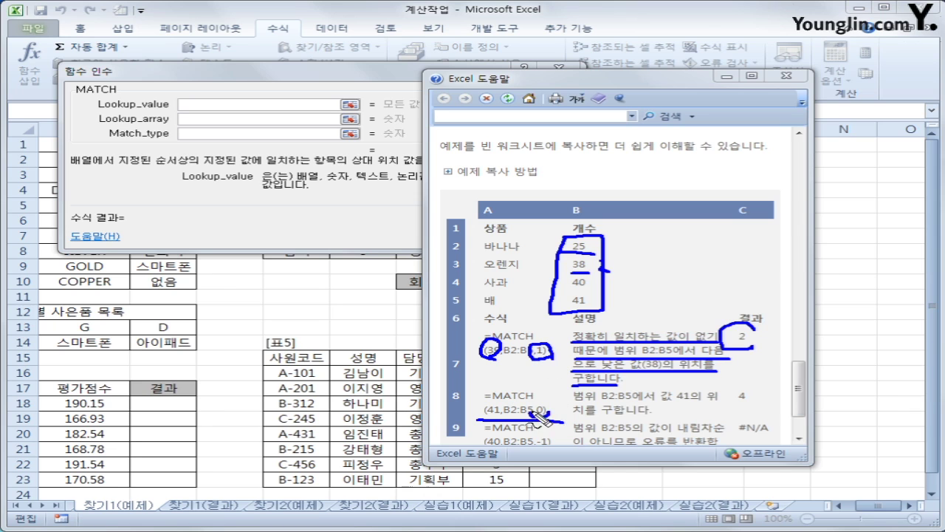
drag(547, 402, 550, 412)
mouse_move(550, 453)
mouse_down()
mouse_move(533, 436)
mouse_move(565, 437)
mouse_move(554, 448)
mouse_up()
key(Escape)
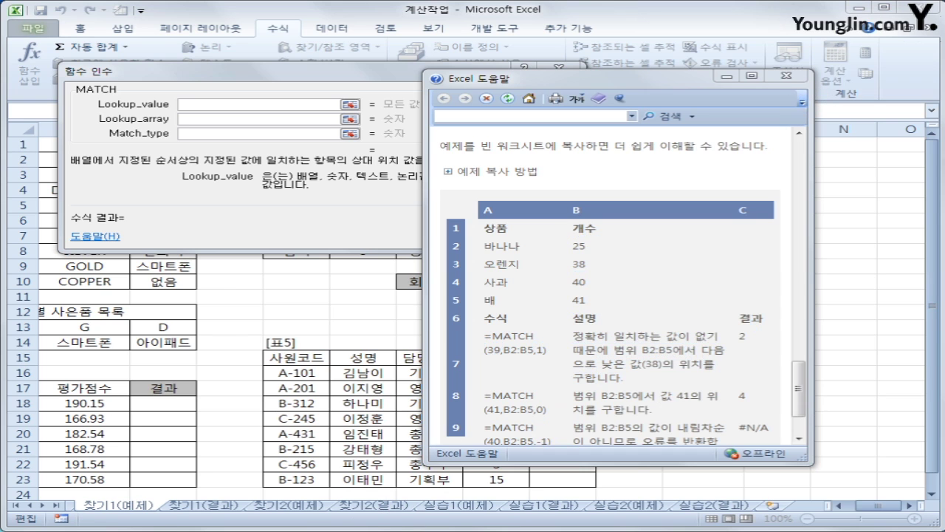
click(787, 75)
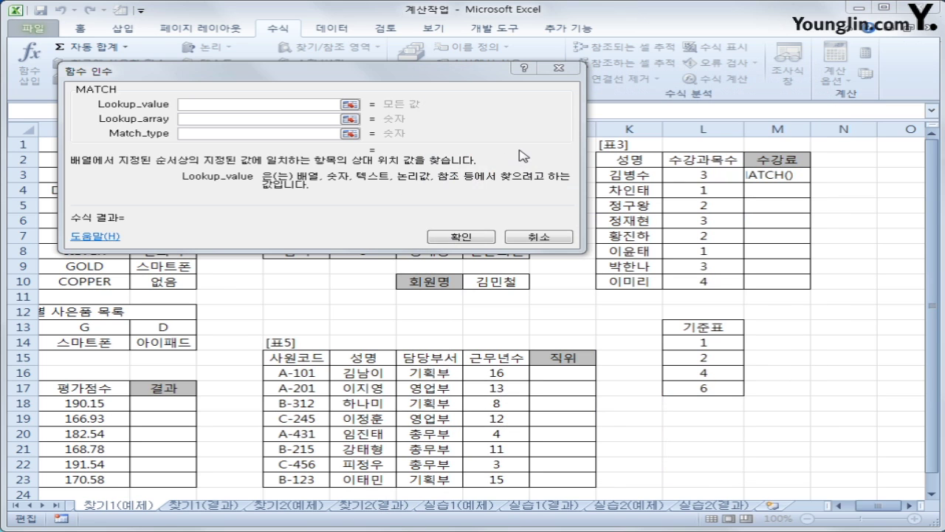
Step: Set the MATCH Lookup_value to L3 and its Lookup_array to the 기준표 values as the absolute range $L$14:$L$17
click(235, 107)
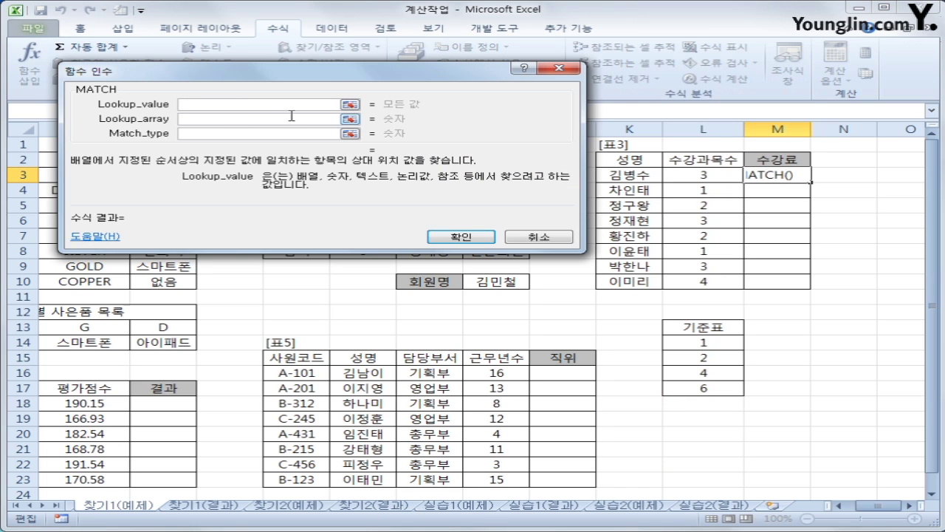
click(707, 176)
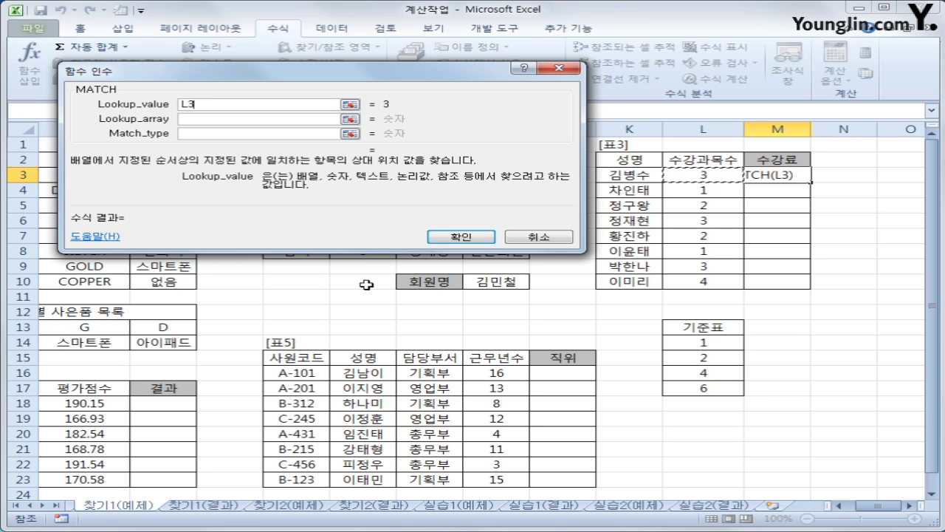
click(190, 122)
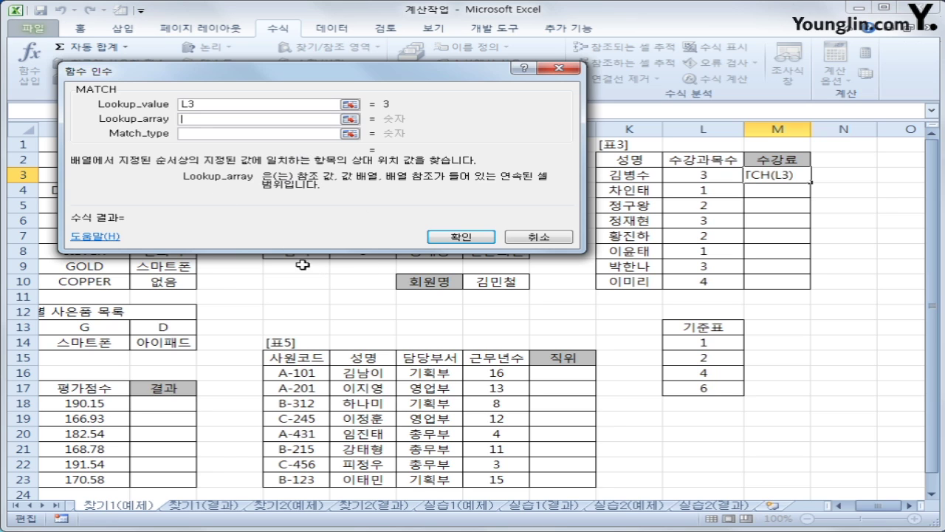
drag(726, 340, 724, 391)
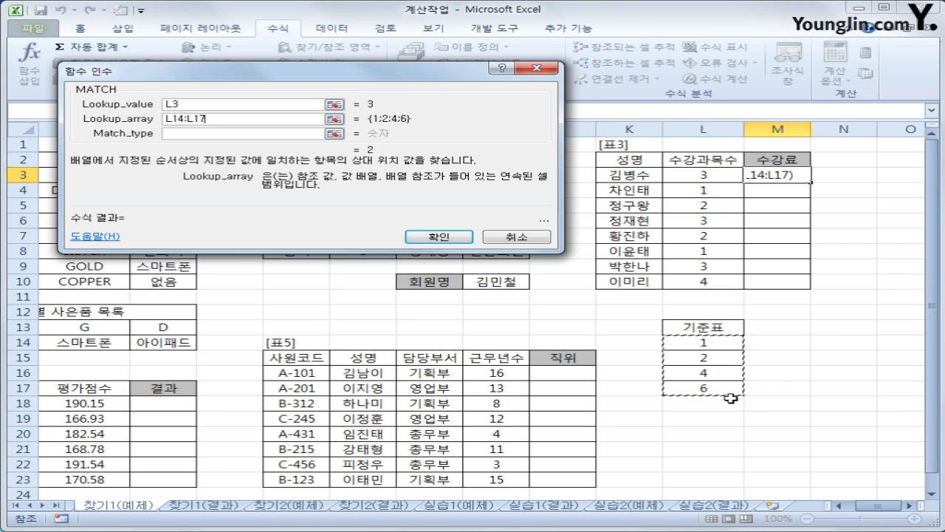
key(F4)
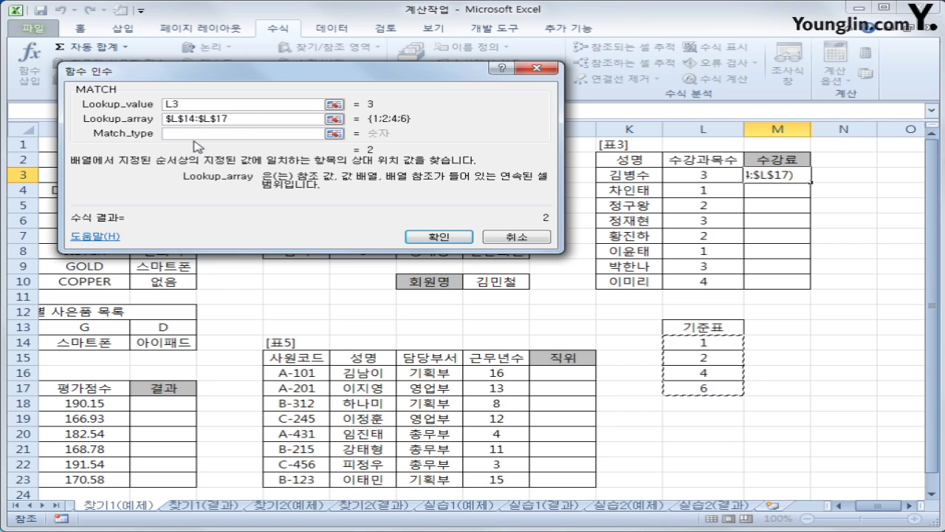
Step: Open the MATCH function's help and read how Match_type 1 or omitted searches an ascending Lookup_array
click(198, 134)
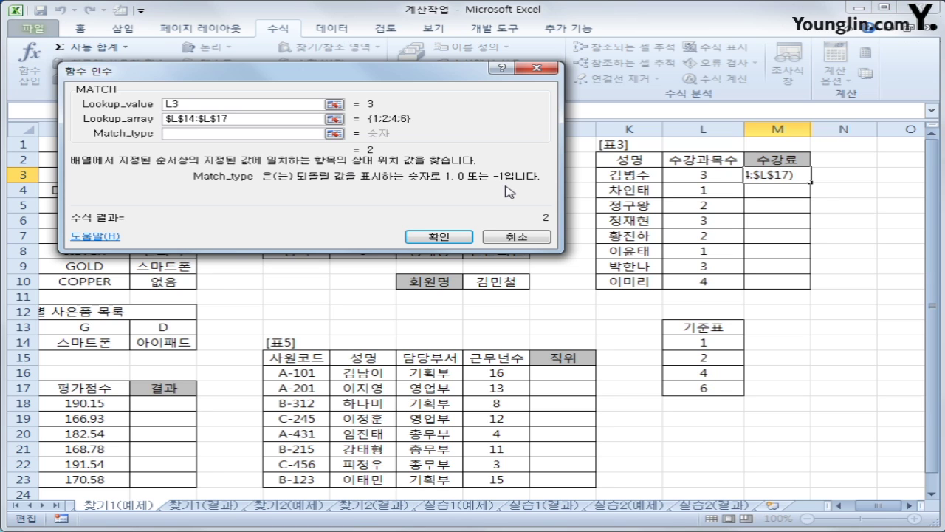
click(95, 236)
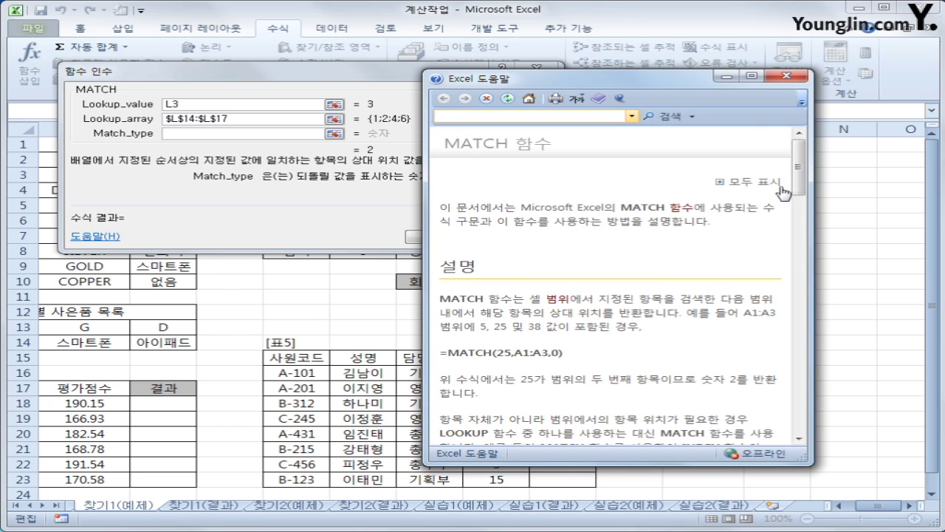
drag(803, 171, 807, 292)
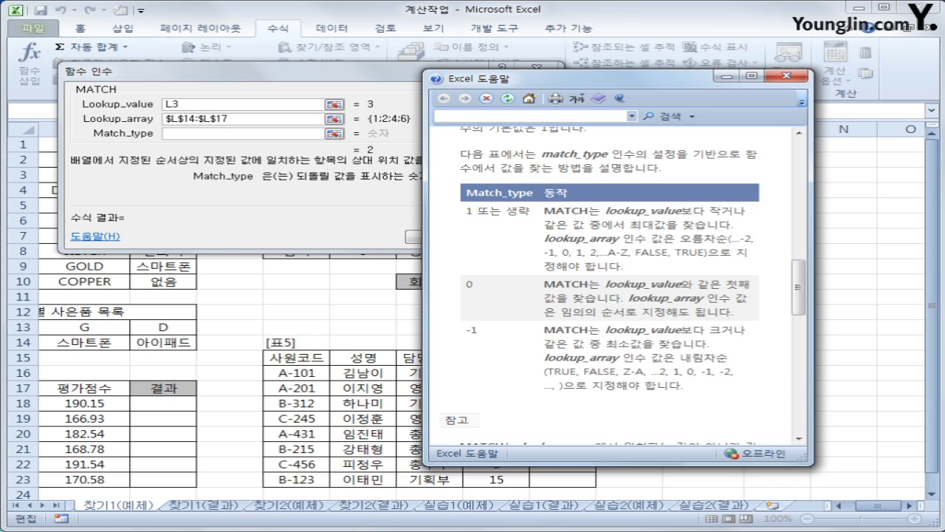
mouse_move(474, 223)
mouse_down()
mouse_move(467, 199)
mouse_move(543, 211)
mouse_move(477, 229)
mouse_up()
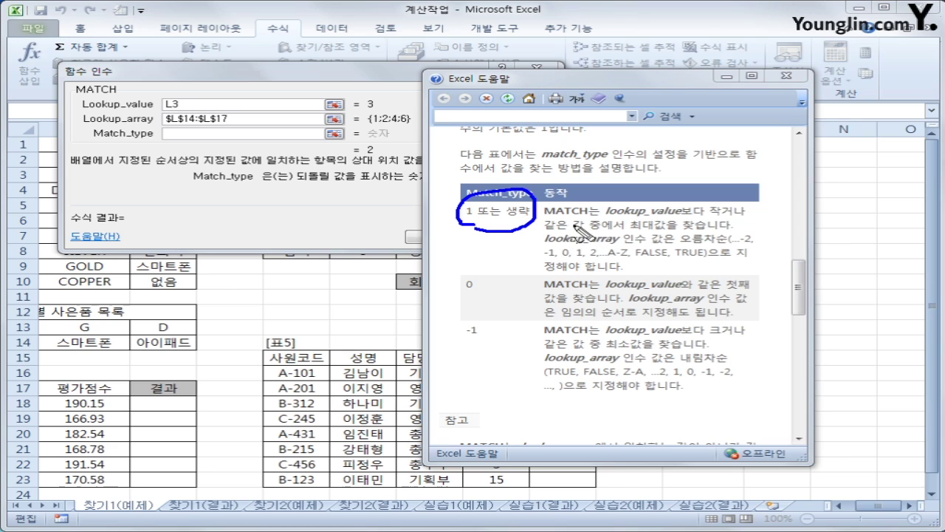
drag(694, 213, 746, 213)
drag(545, 231, 761, 242)
mouse_move(550, 255)
mouse_down()
mouse_move(509, 236)
mouse_move(517, 248)
mouse_move(535, 233)
mouse_up()
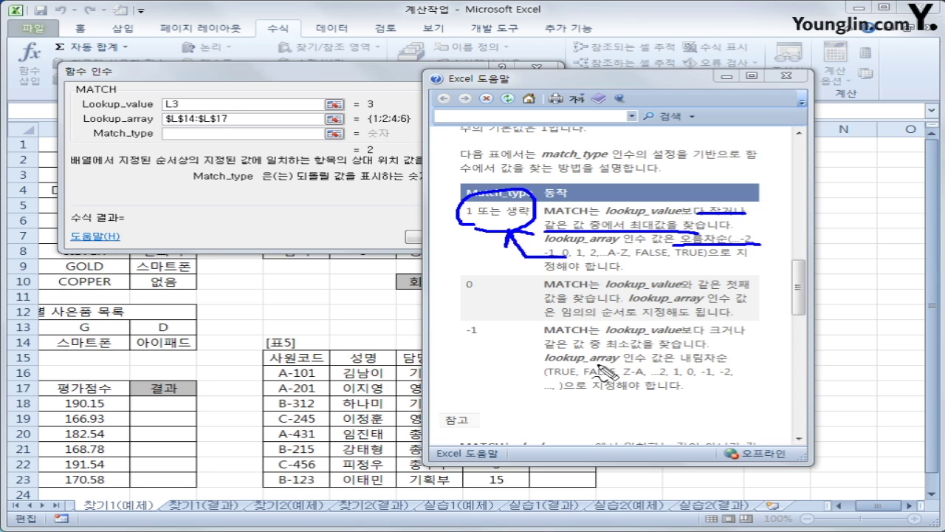
Step: Examine how Match_type 0 and -1 behave in the MATCH help's table, and close the help
mouse_move(489, 295)
mouse_down()
mouse_move(460, 315)
mouse_move(472, 271)
mouse_move(487, 300)
mouse_up()
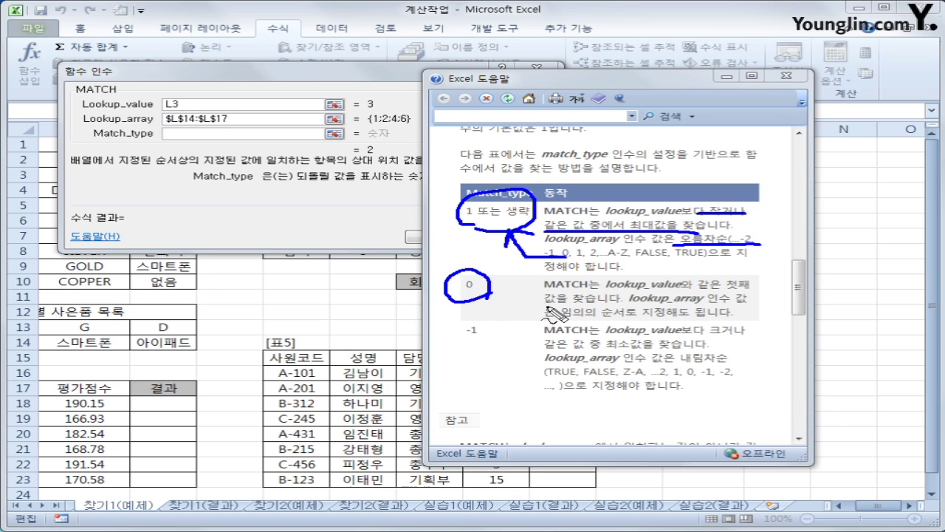
drag(544, 308, 621, 310)
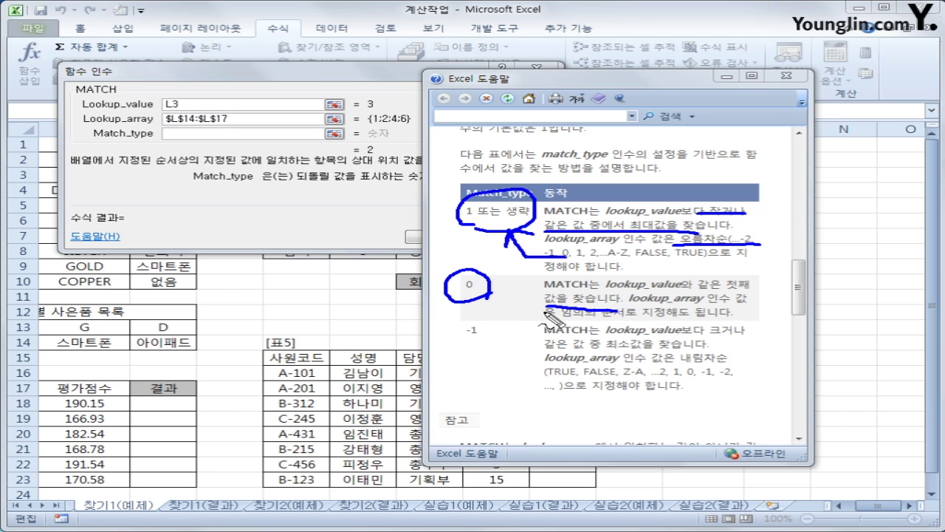
mouse_move(550, 314)
mouse_down()
mouse_move(484, 301)
mouse_move(493, 309)
mouse_up()
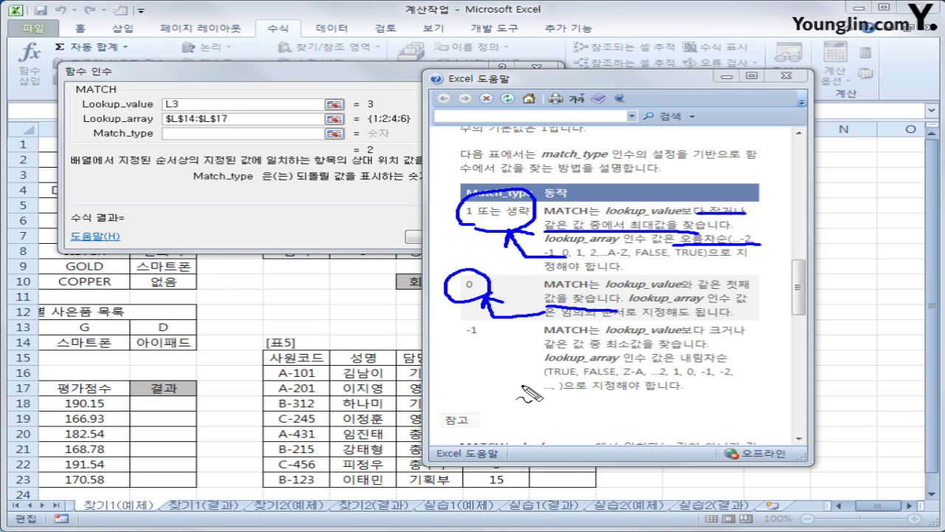
drag(458, 339, 497, 337)
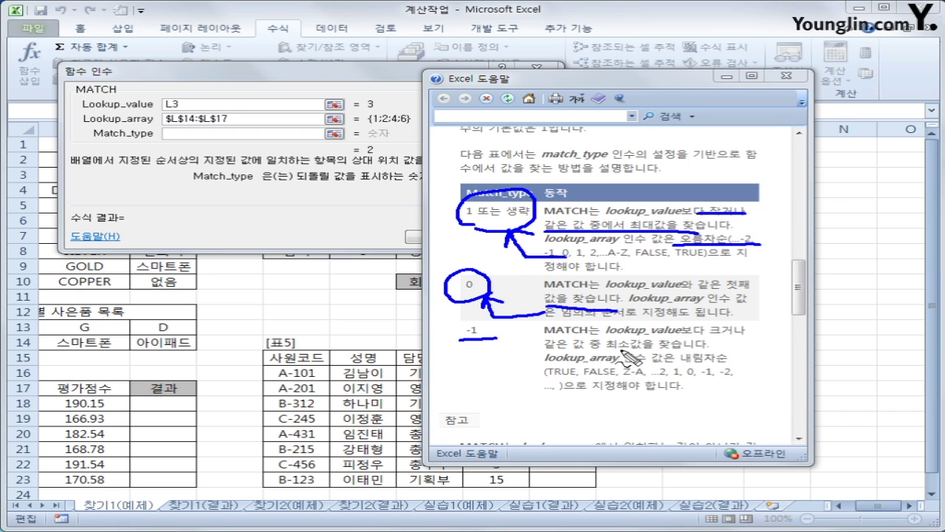
drag(606, 349, 702, 348)
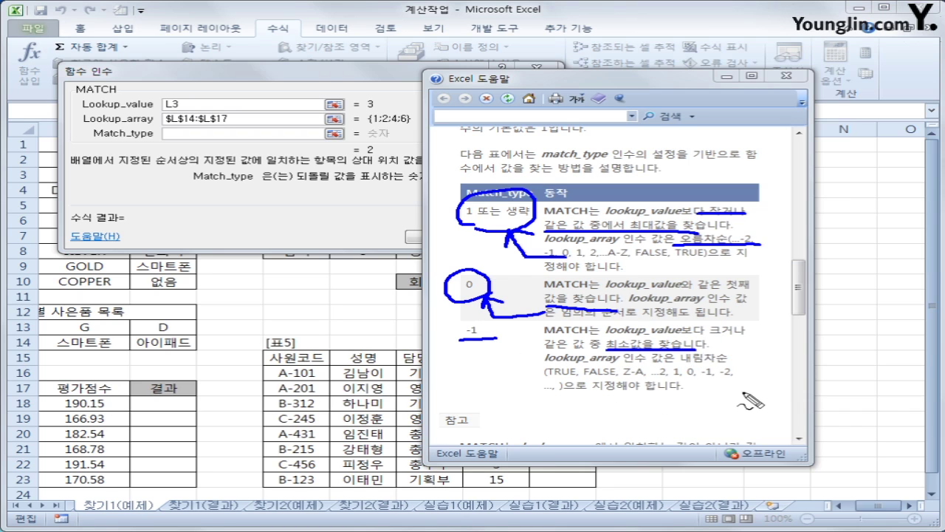
mouse_move(529, 355)
mouse_down()
mouse_move(529, 383)
mouse_move(583, 414)
mouse_move(570, 351)
mouse_move(531, 353)
mouse_move(543, 390)
mouse_move(561, 383)
mouse_move(566, 403)
mouse_up()
mouse_move(744, 201)
mouse_down()
mouse_move(743, 229)
mouse_move(789, 255)
mouse_move(749, 213)
mouse_move(756, 238)
mouse_move(772, 238)
mouse_move(765, 229)
mouse_up()
mouse_move(723, 284)
mouse_down()
mouse_move(722, 304)
mouse_move(804, 340)
mouse_move(739, 280)
mouse_move(723, 299)
mouse_up()
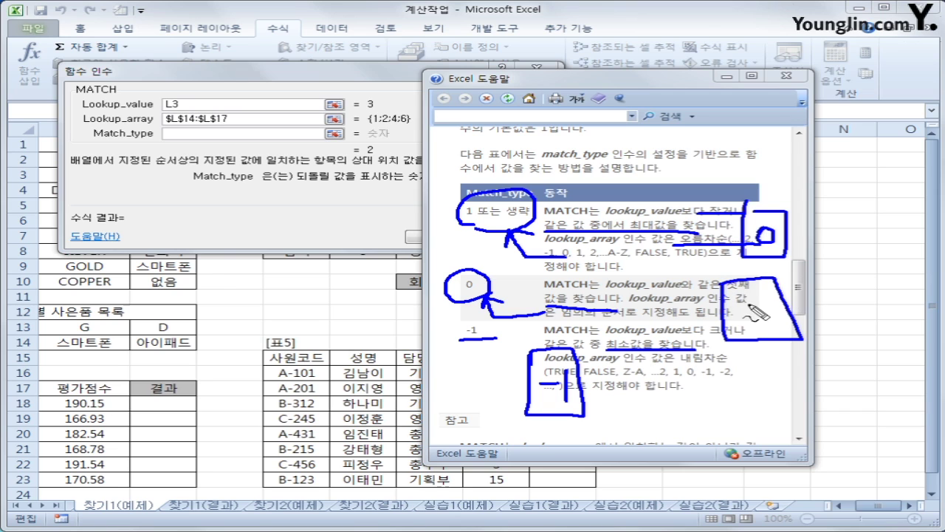
drag(768, 237, 770, 248)
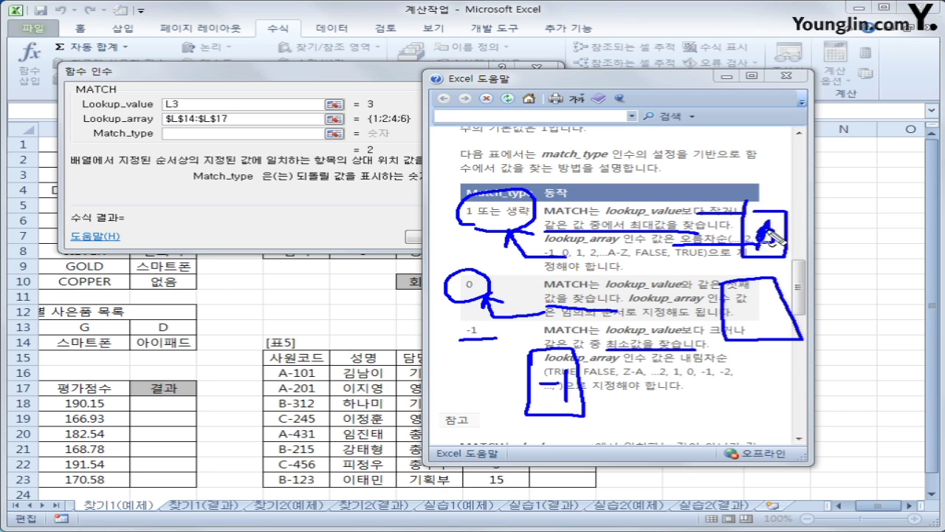
mouse_move(741, 302)
mouse_down()
mouse_move(768, 299)
mouse_move(743, 314)
mouse_up()
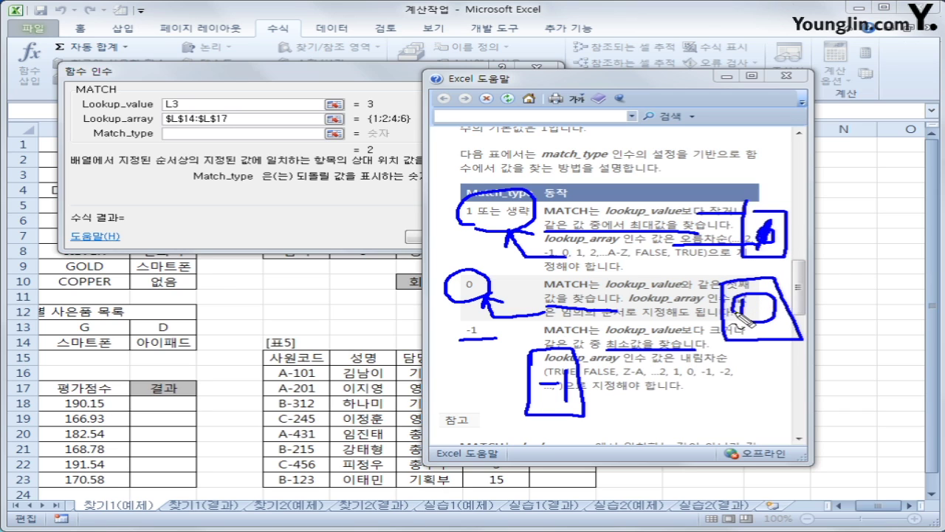
key(Escape)
click(788, 76)
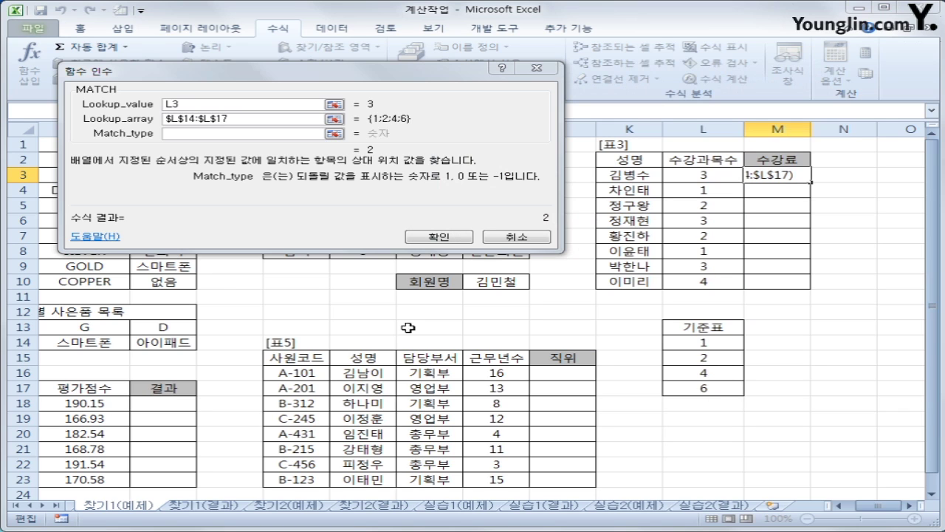
Step: Set the MATCH Match_type to 1 and confirm the formula in M3
click(192, 134)
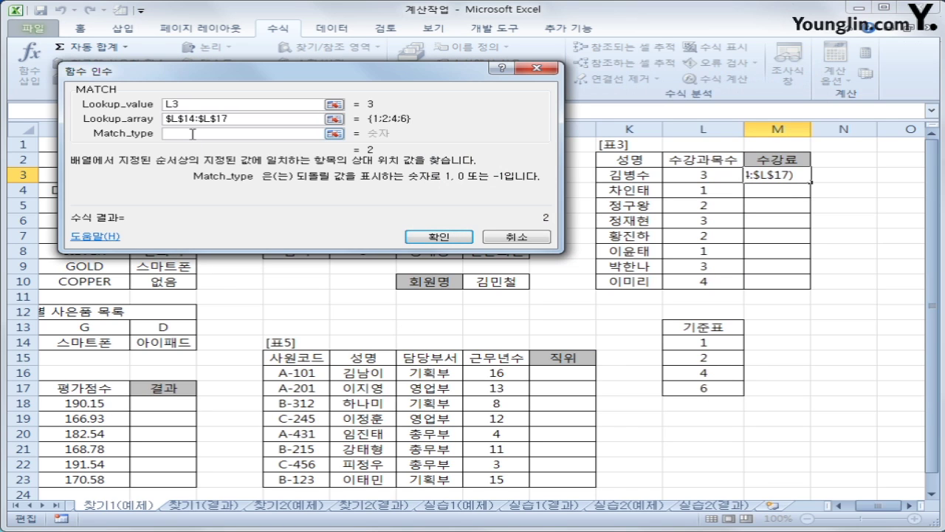
text(1)
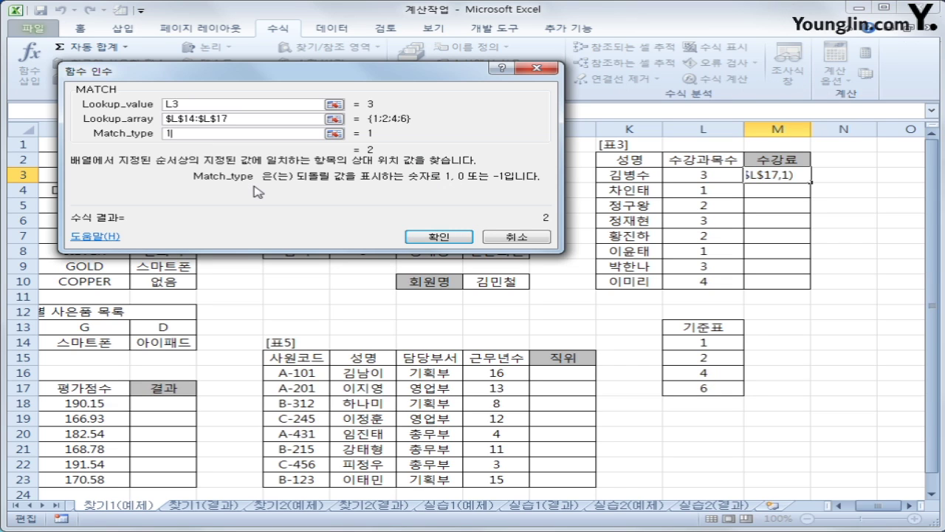
click(438, 236)
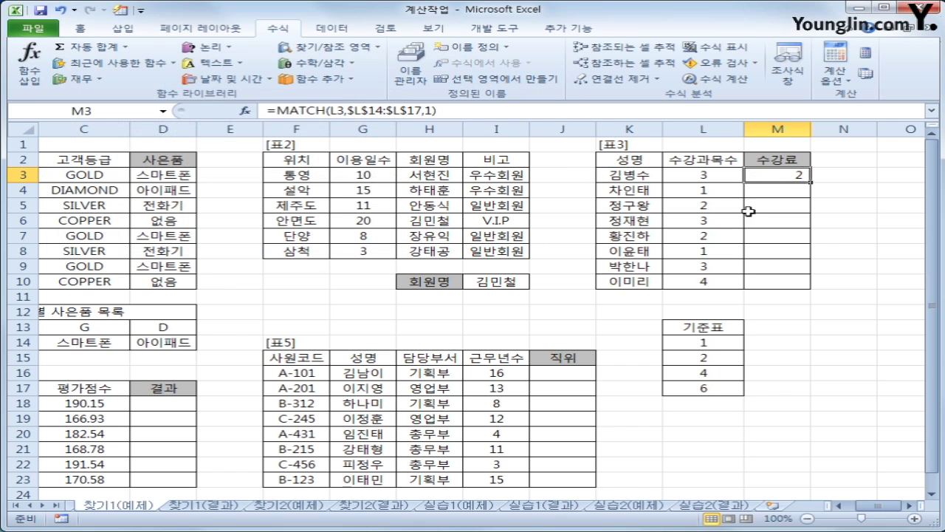
Step: Fill the MATCH formula from M3 down the 수강료 column to M10
click(728, 357)
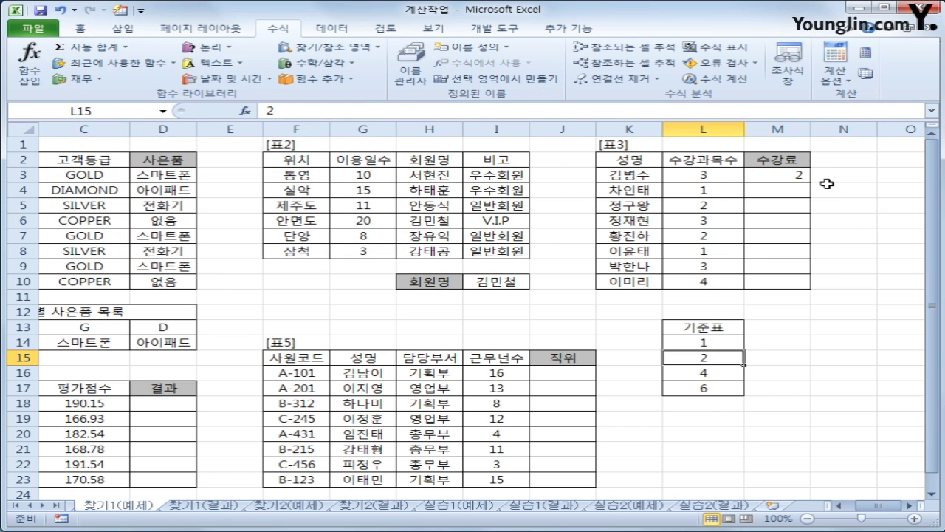
click(803, 178)
drag(804, 177, 790, 287)
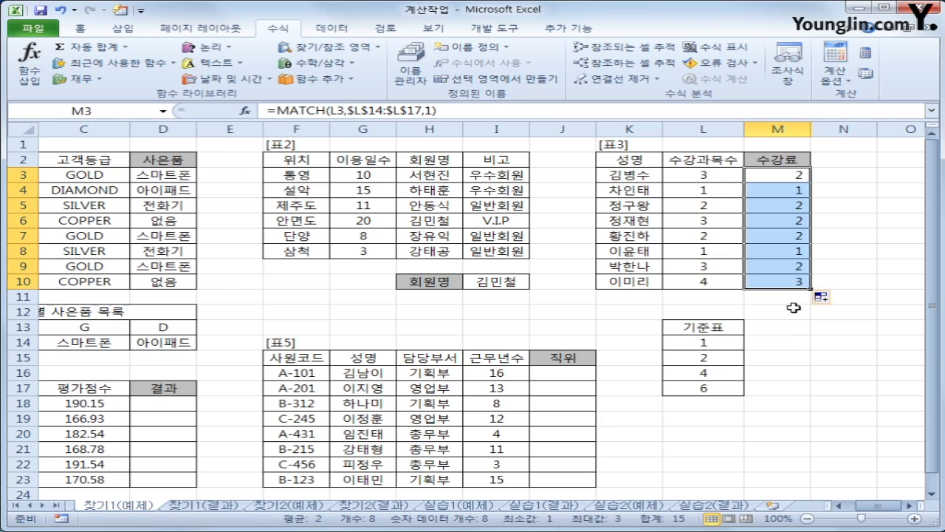
Step: Compare the MATCH results in M3:M10 with the positions of the 기준표 values in L14:L17
click(802, 176)
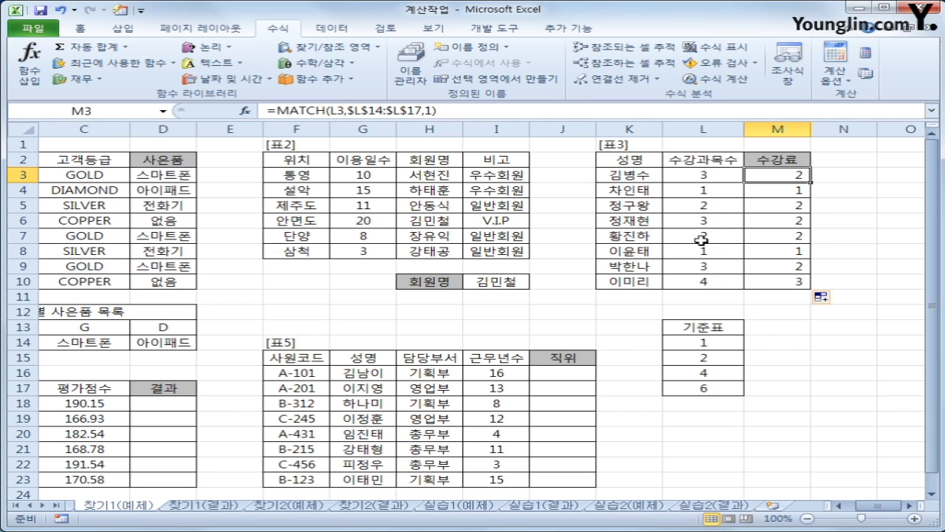
click(729, 346)
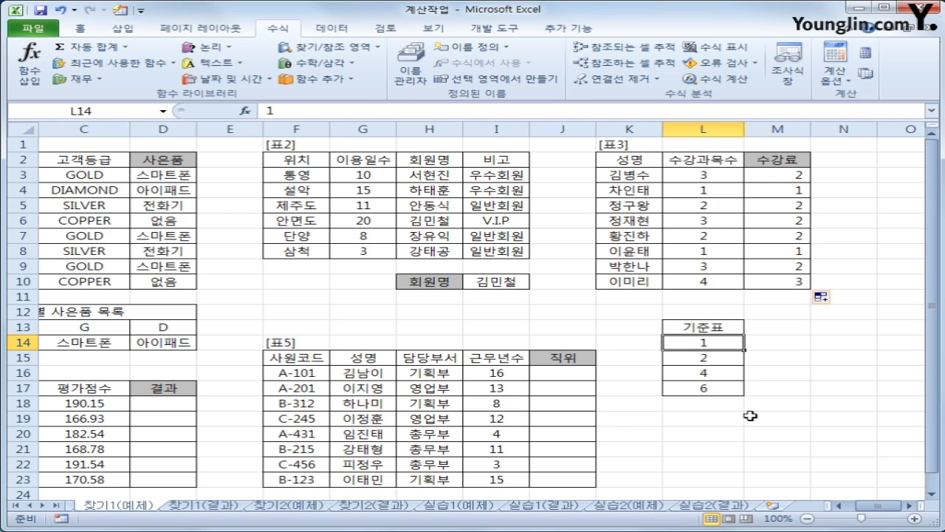
click(714, 362)
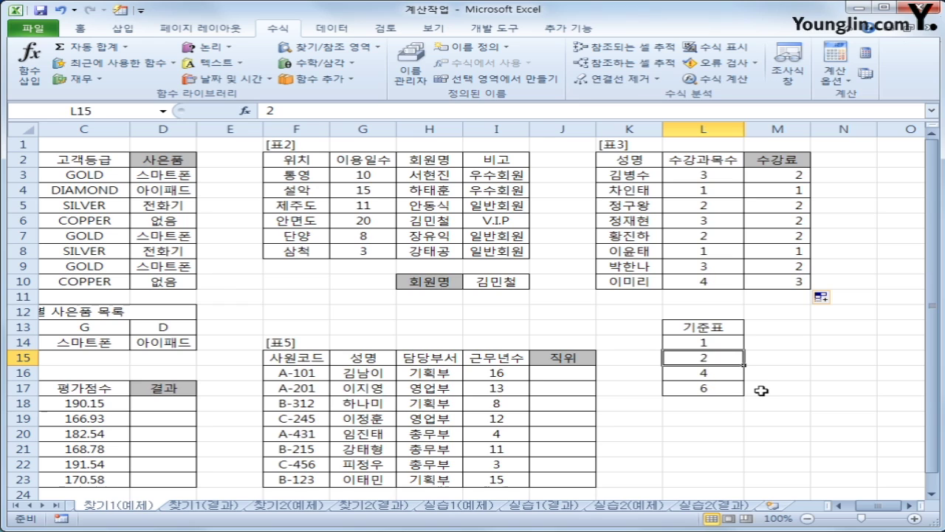
click(731, 375)
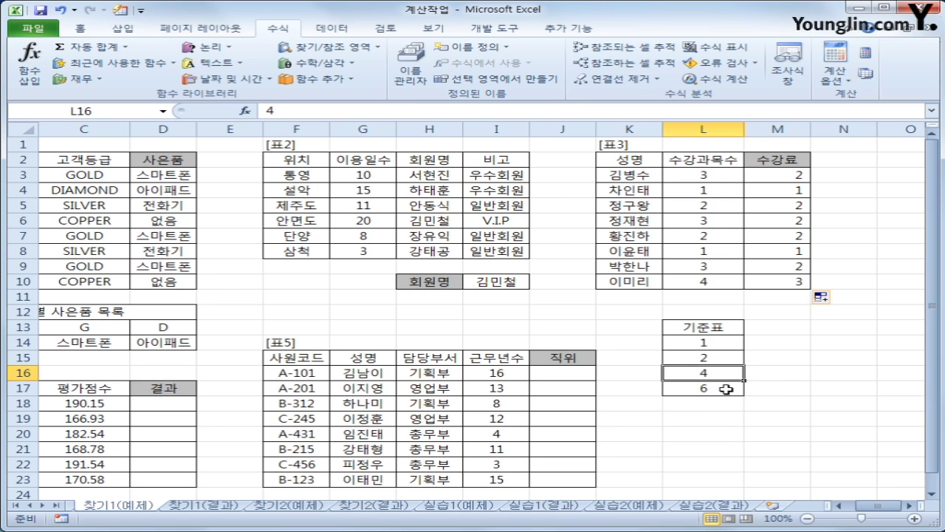
click(725, 389)
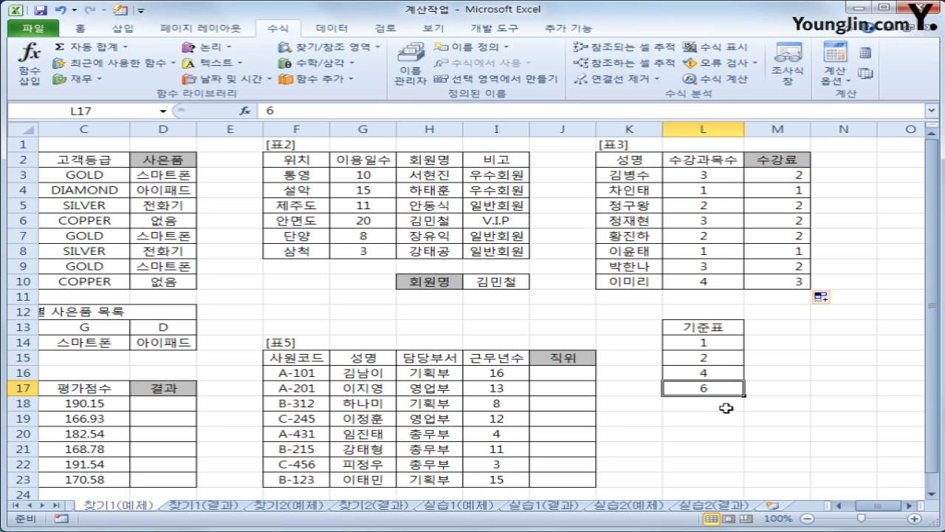
click(795, 176)
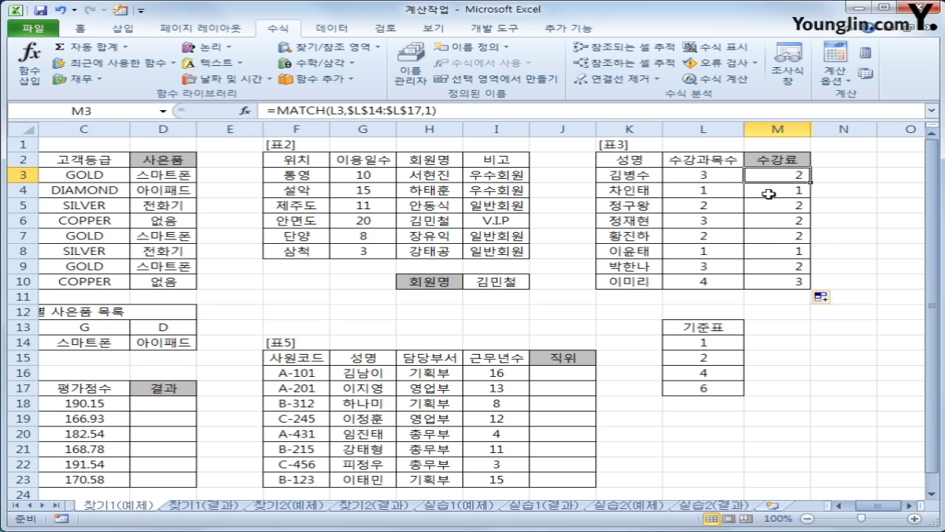
click(794, 192)
click(790, 179)
click(792, 237)
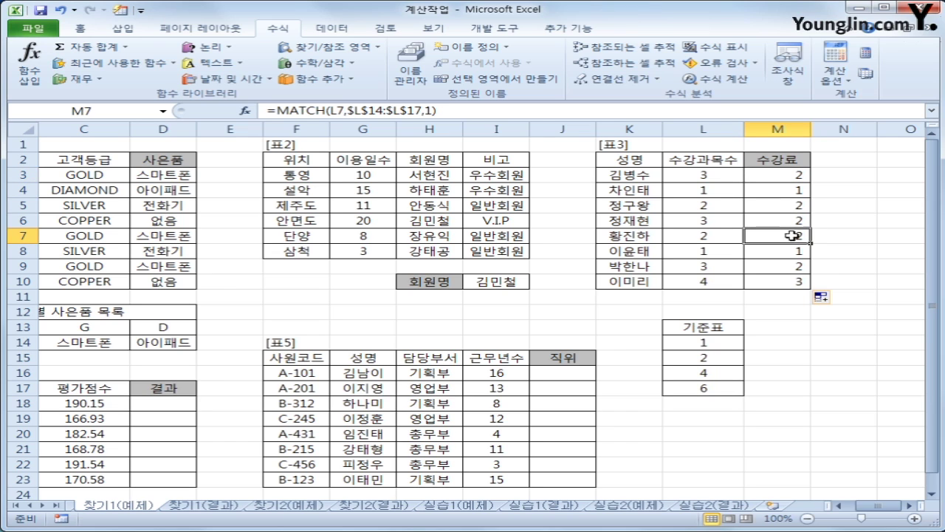
click(797, 275)
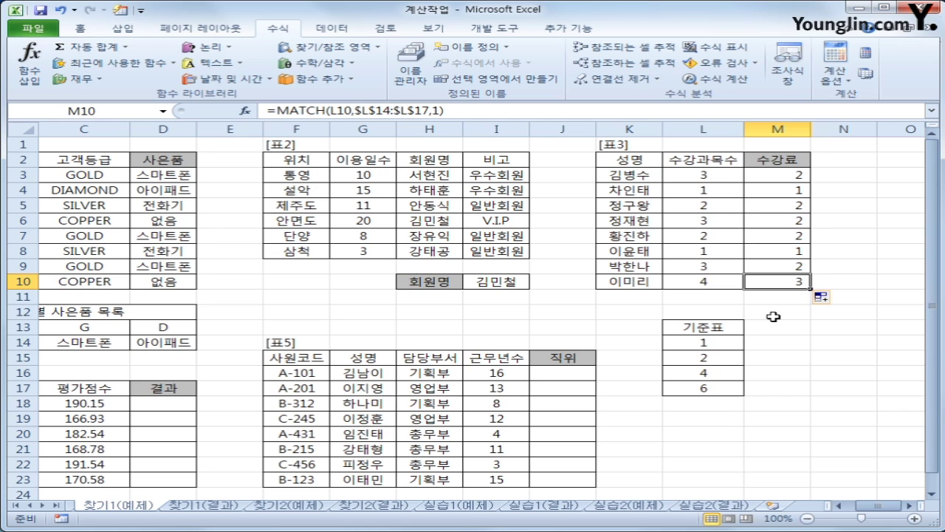
Step: Cut the MATCH expression out of the formula in M3, keeping only the equals sign
click(786, 174)
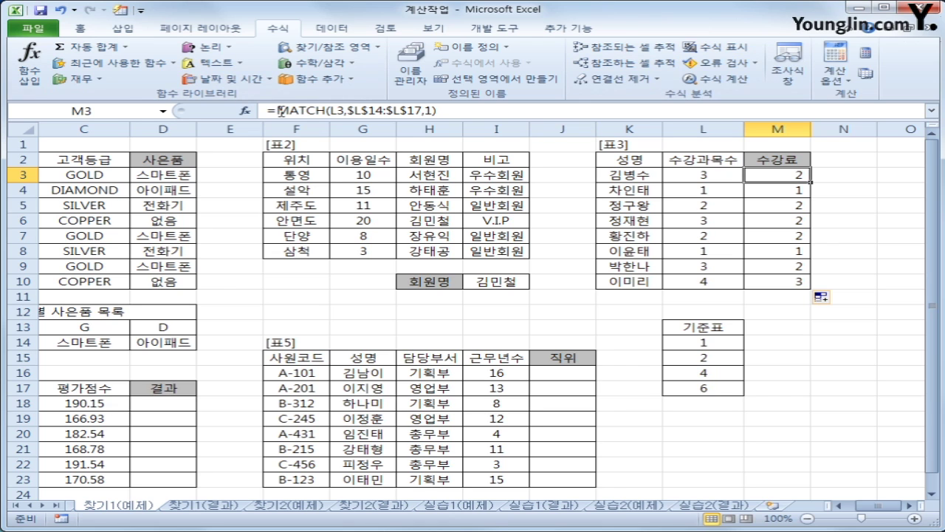
drag(276, 111, 531, 110)
right_click(531, 111)
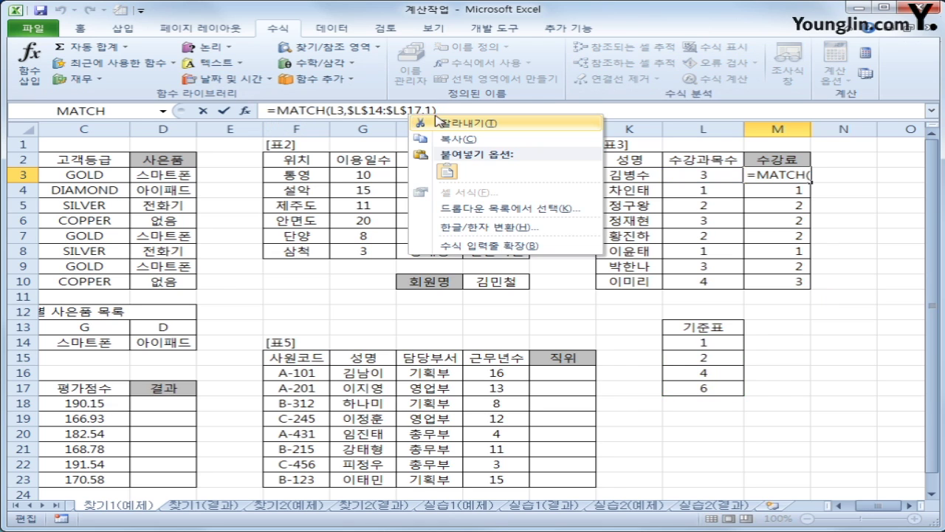
click(561, 122)
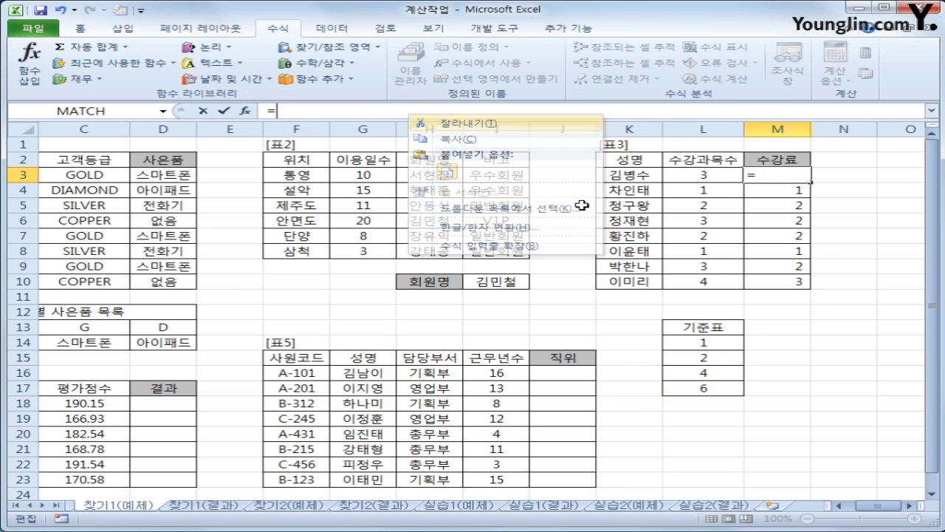
Step: Insert a CHOOSE function in M3 and paste MATCH(L3,$L$14:$L$17,1) as its Index_num
click(328, 47)
click(341, 96)
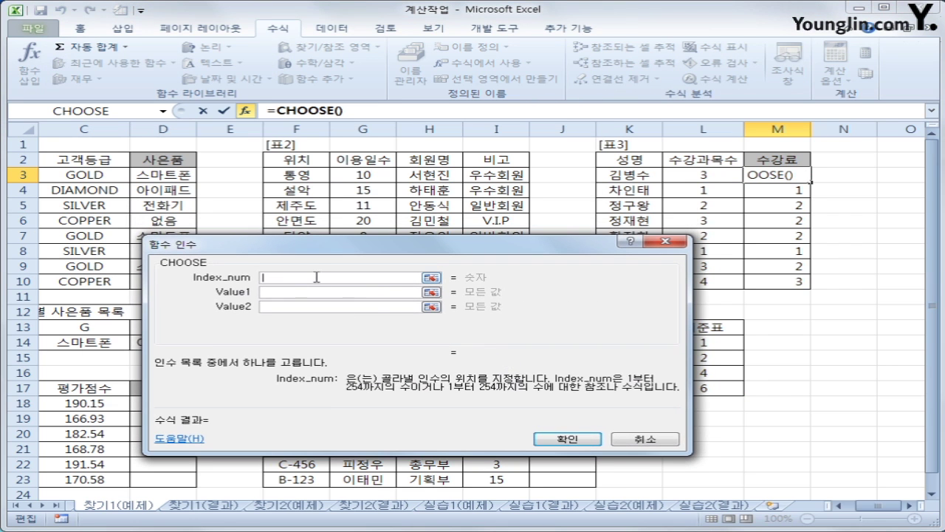
right_click(316, 279)
click(354, 319)
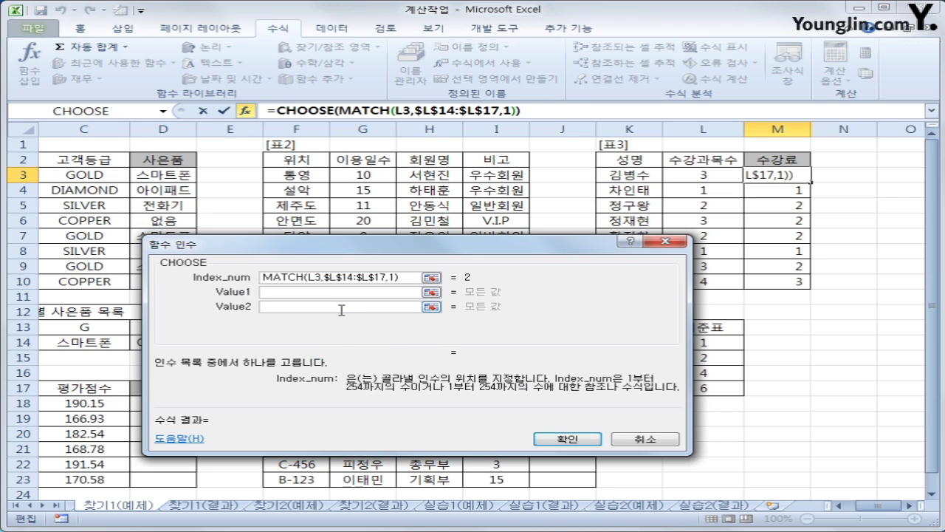
Step: Set CHOOSE's Value1 through Value4 to 0%, 5%, 10% and 15% and confirm the function in M3
click(336, 293)
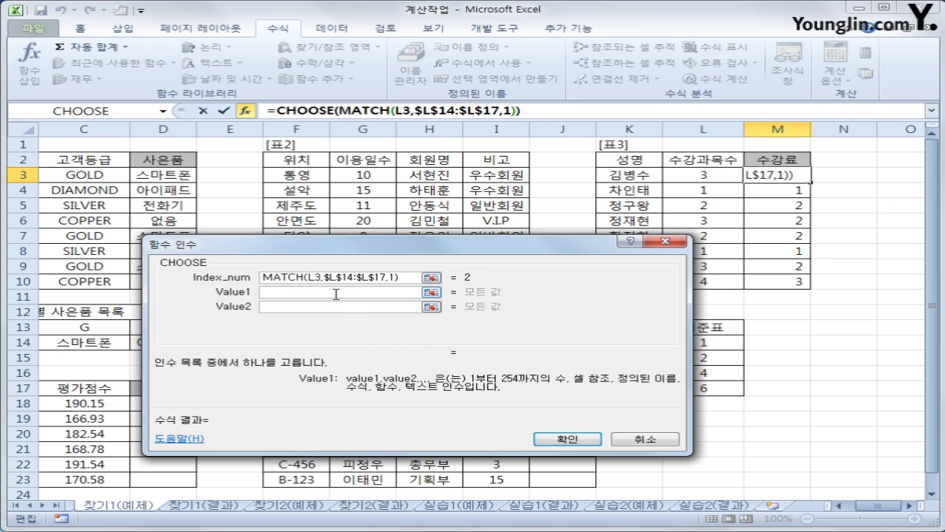
text(0%)
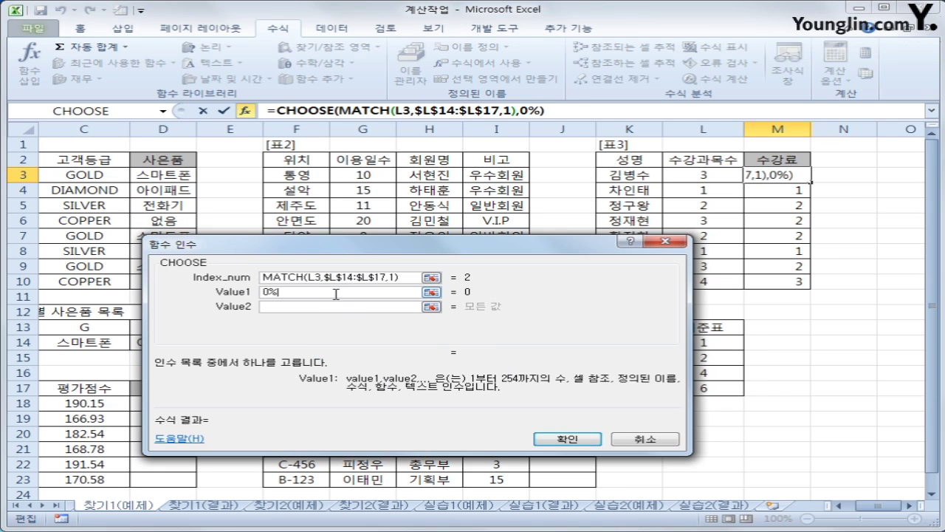
key(Tab)
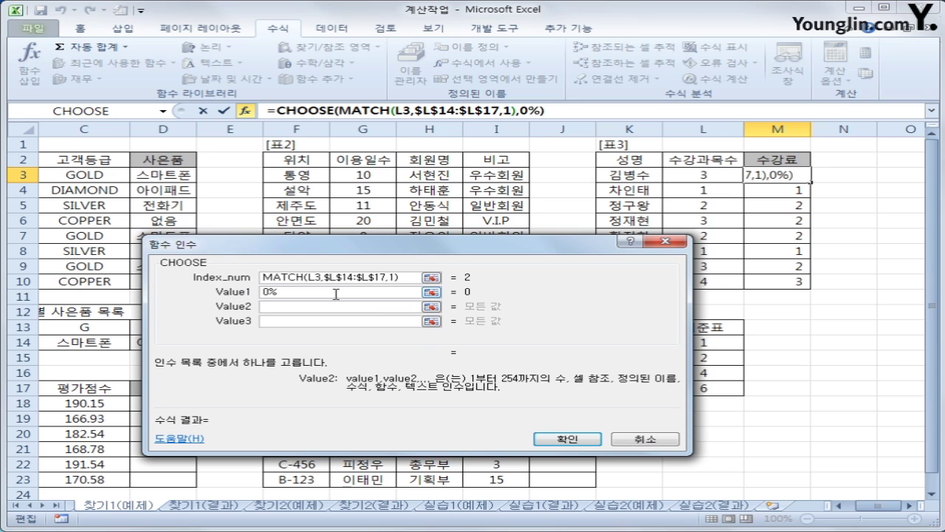
text(5%)
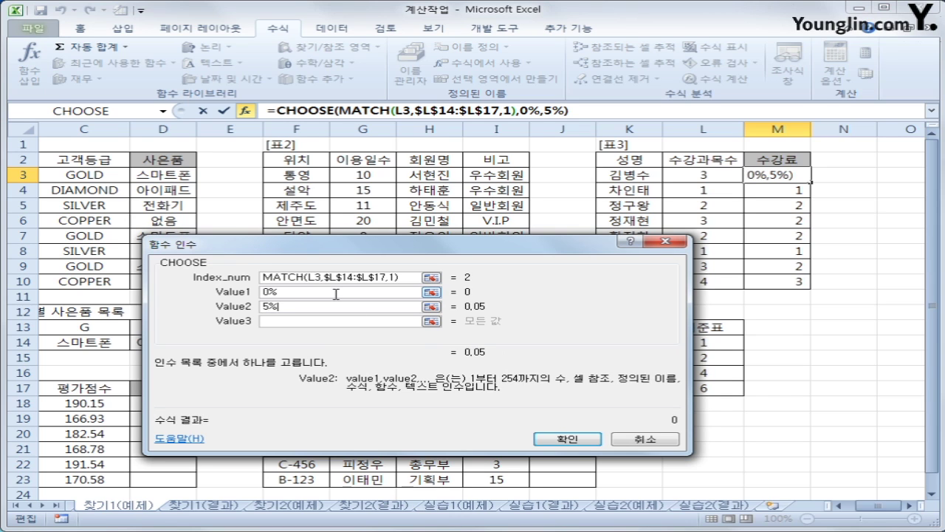
key(Tab)
text(10)
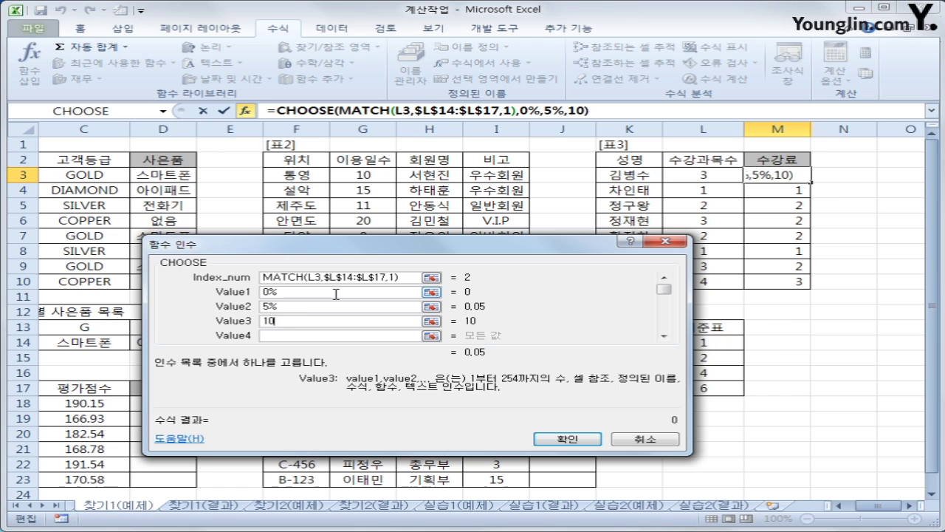
text(%)
key(Tab)
text(15%)
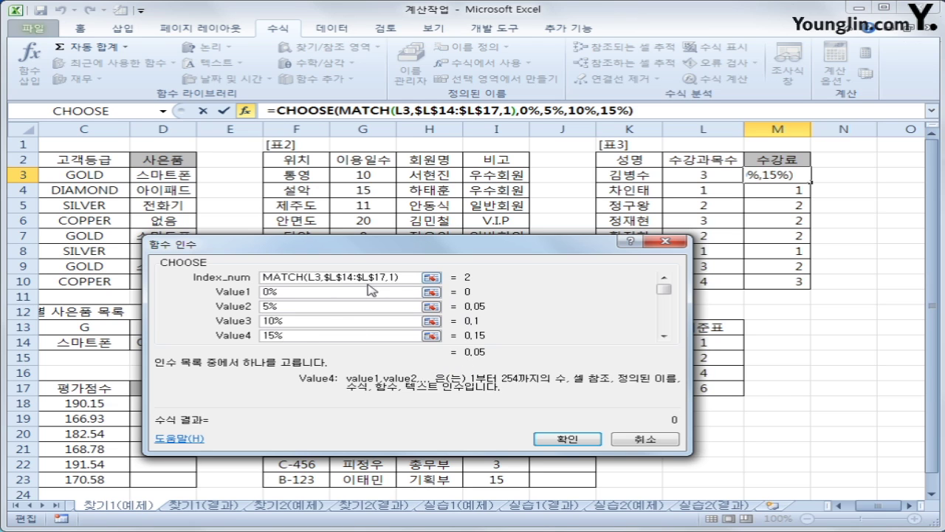
click(310, 294)
click(289, 309)
click(299, 321)
click(297, 337)
click(571, 440)
Step: Fill the CHOOSE formula from M3 down to M10, format the range as percentages, and check the discount rates
drag(804, 183, 800, 302)
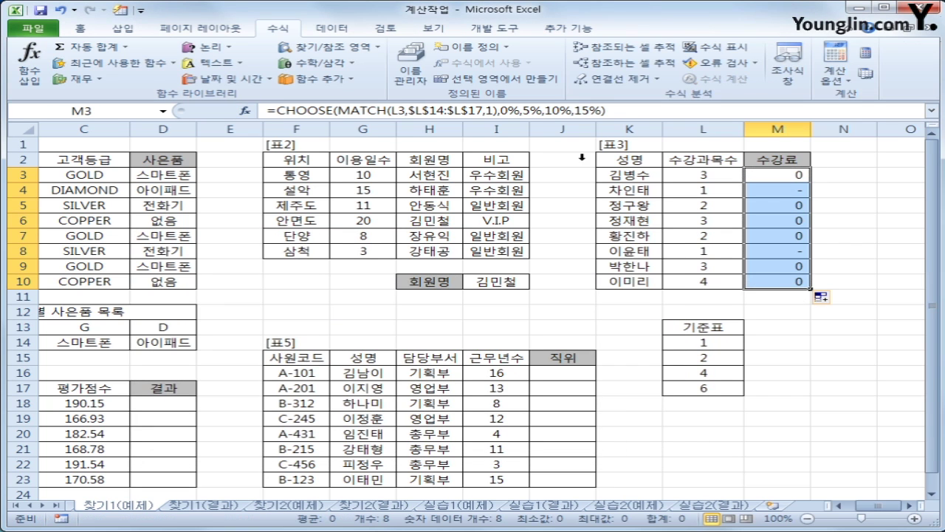
click(83, 29)
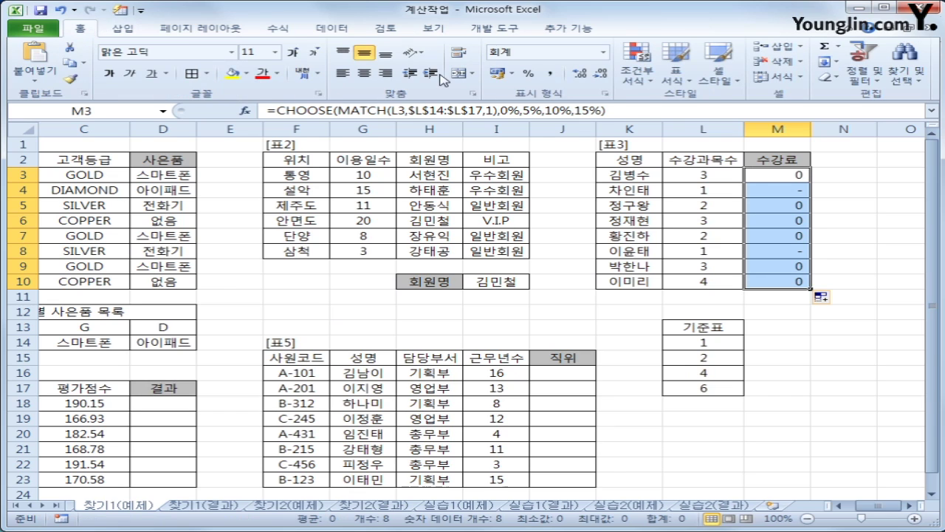
click(531, 76)
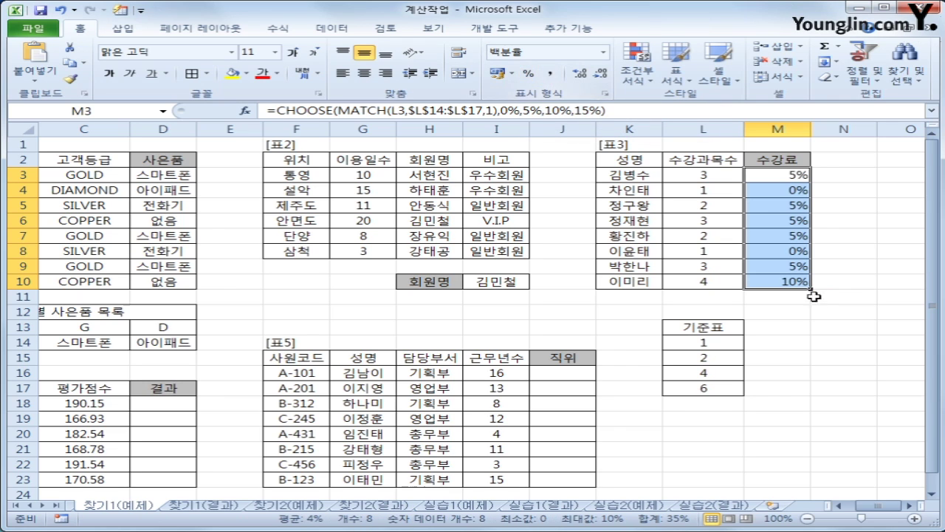
click(776, 191)
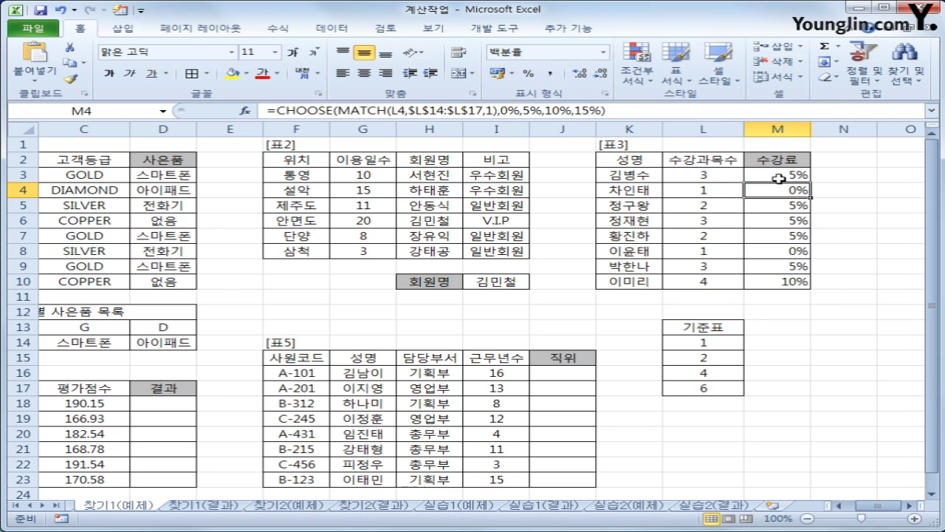
click(780, 178)
click(782, 283)
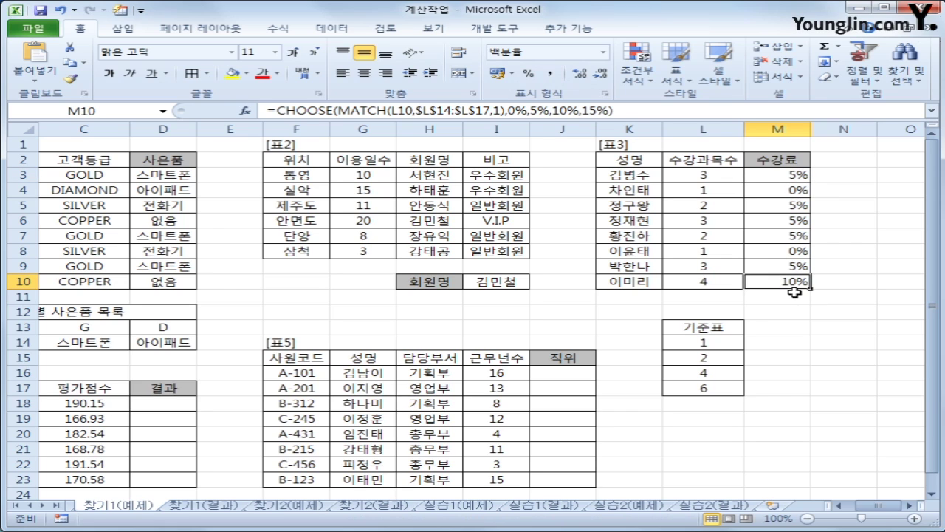
Step: Extend the M3 formula to =L3*60000*(1-CHOOSE(MATCH(L3,$L$14:$L$17,1),0%,5%,10%,15%))
click(778, 176)
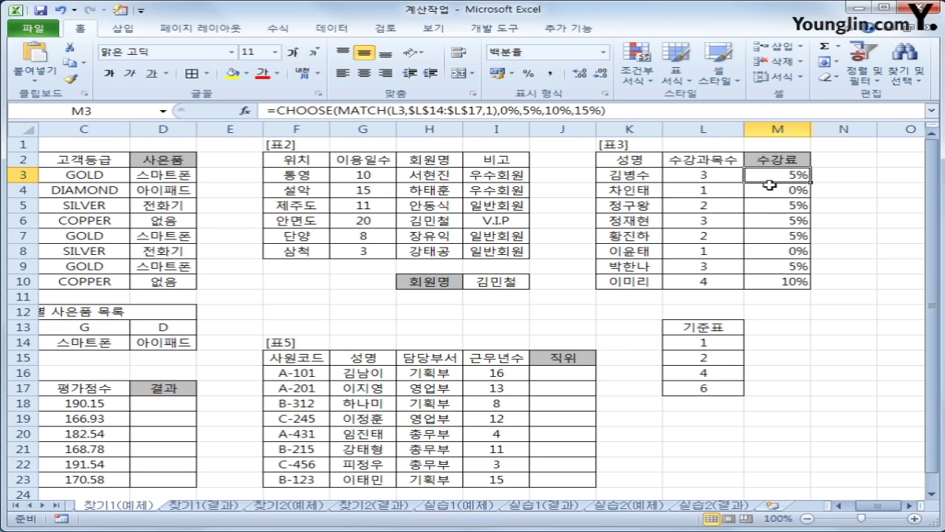
click(275, 111)
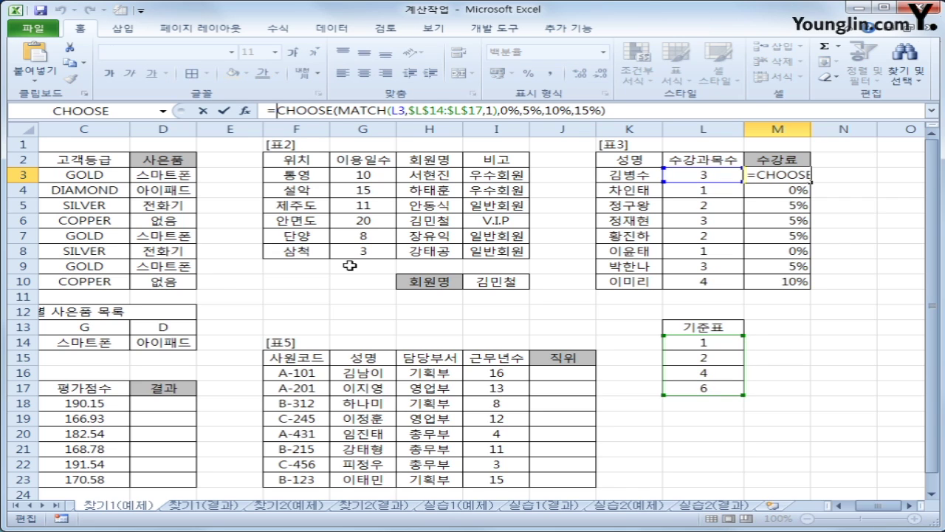
click(720, 177)
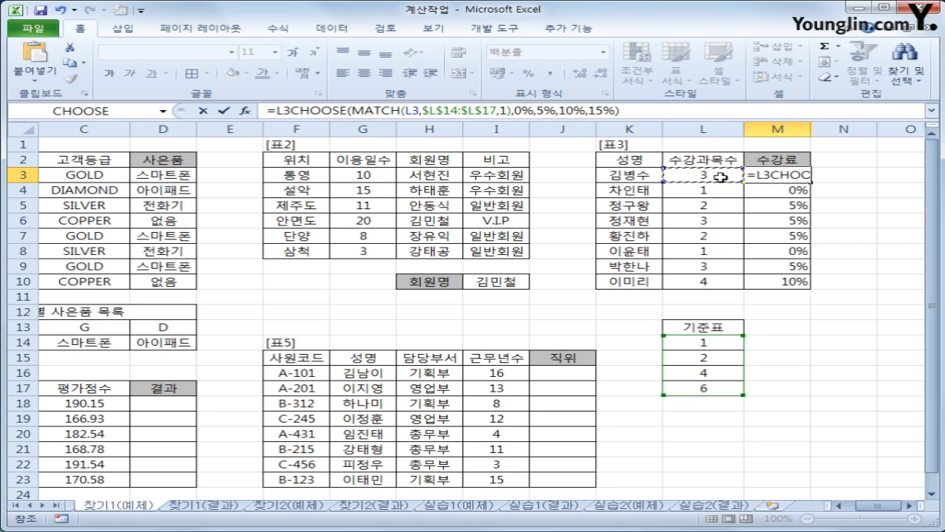
text(*)
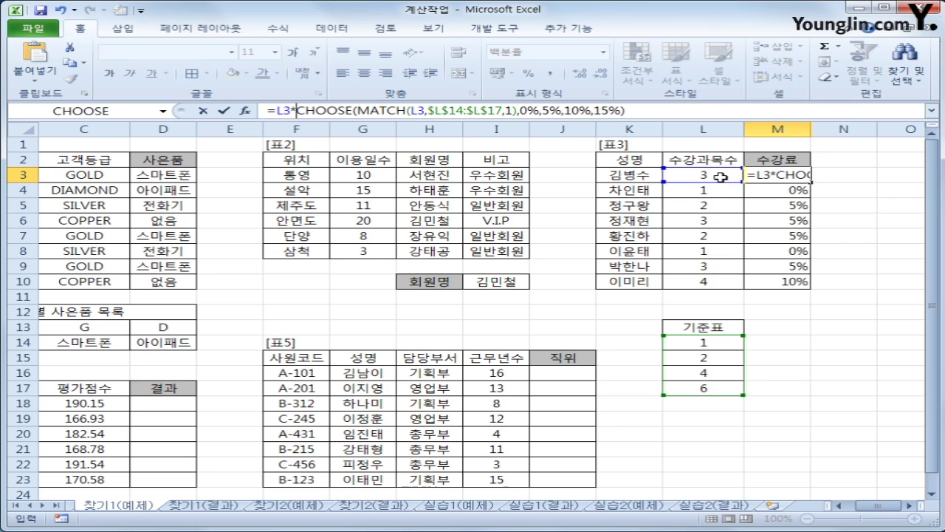
text(60000)
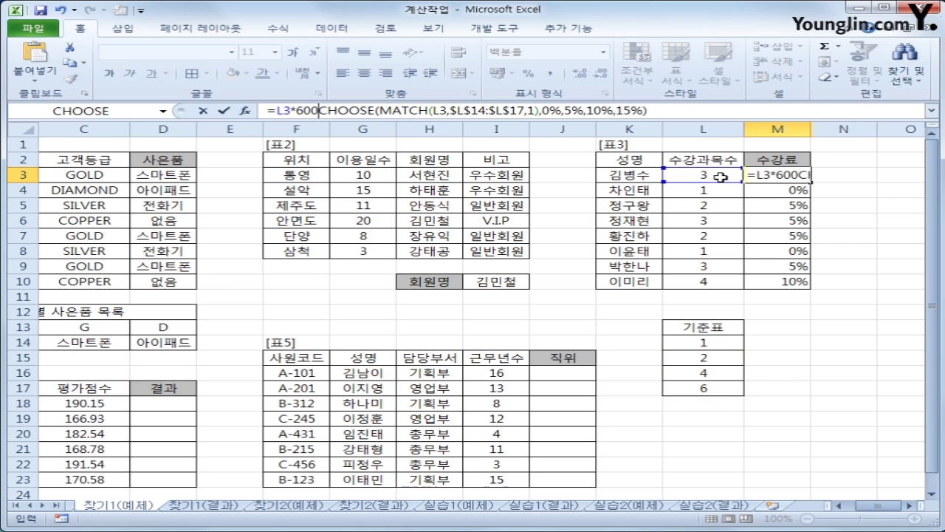
text(*)
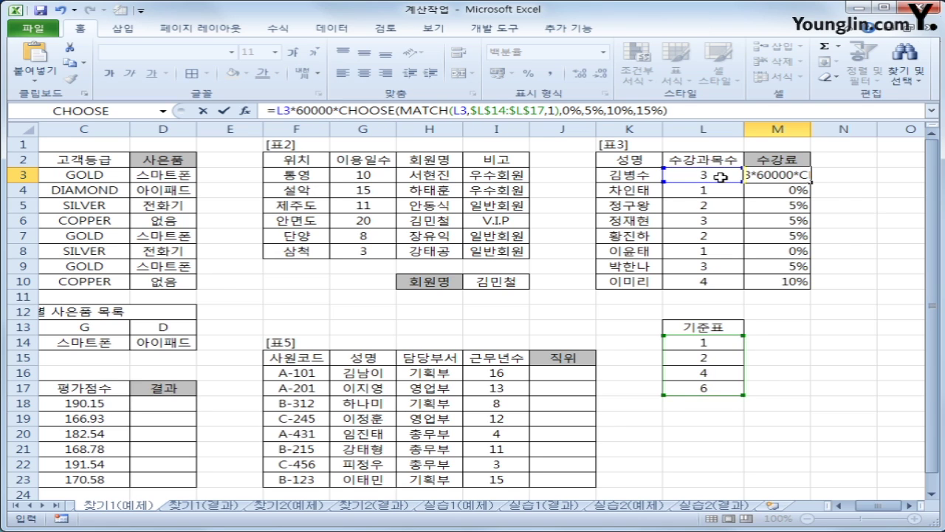
text(()
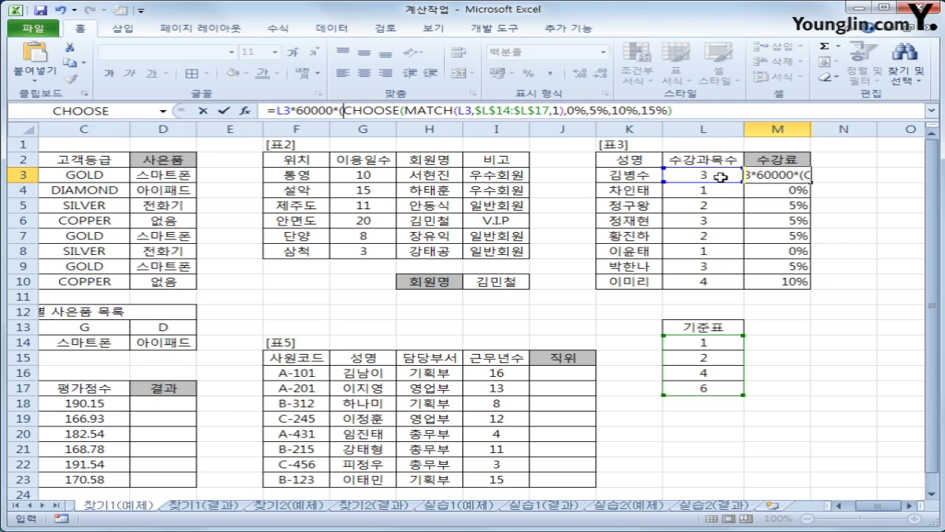
text(1-)
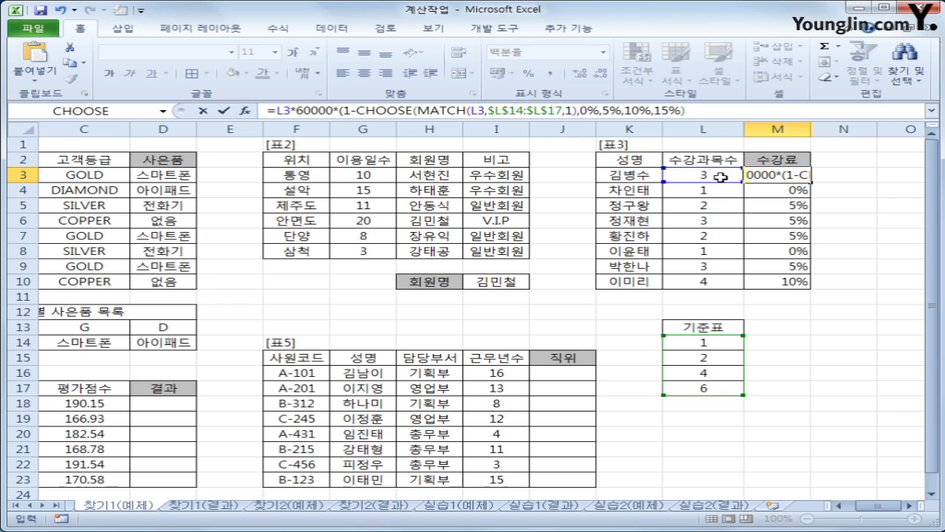
click(724, 110)
text())
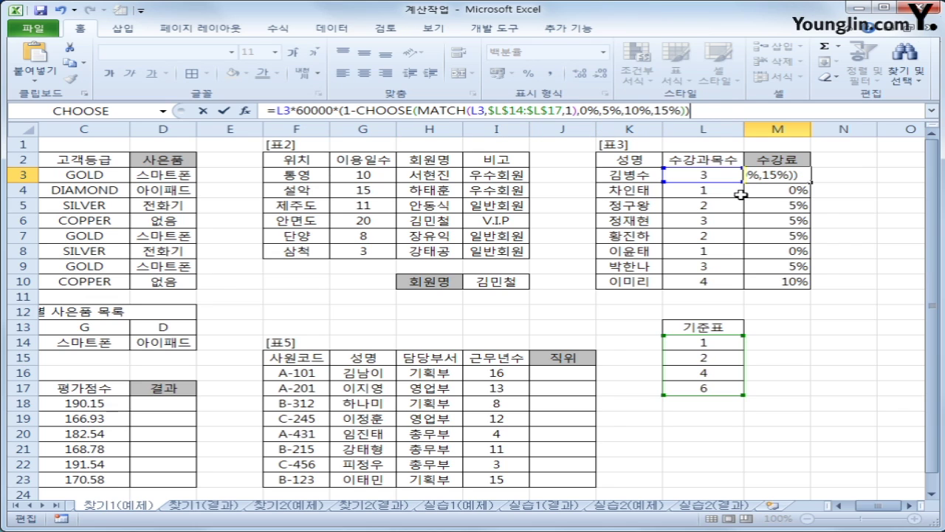
key(Return)
Step: Apply the comma style to M3 and fill its formula down the 수강료 column to M10
click(801, 179)
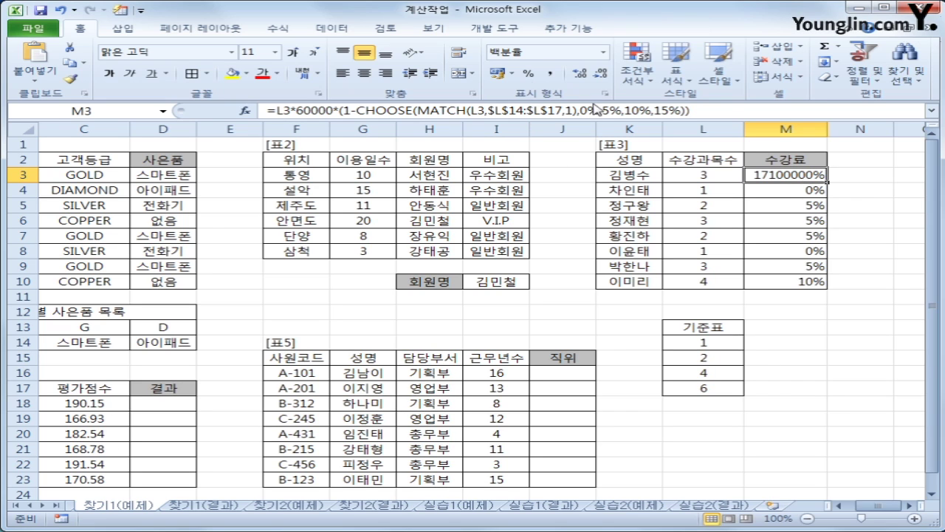
click(550, 76)
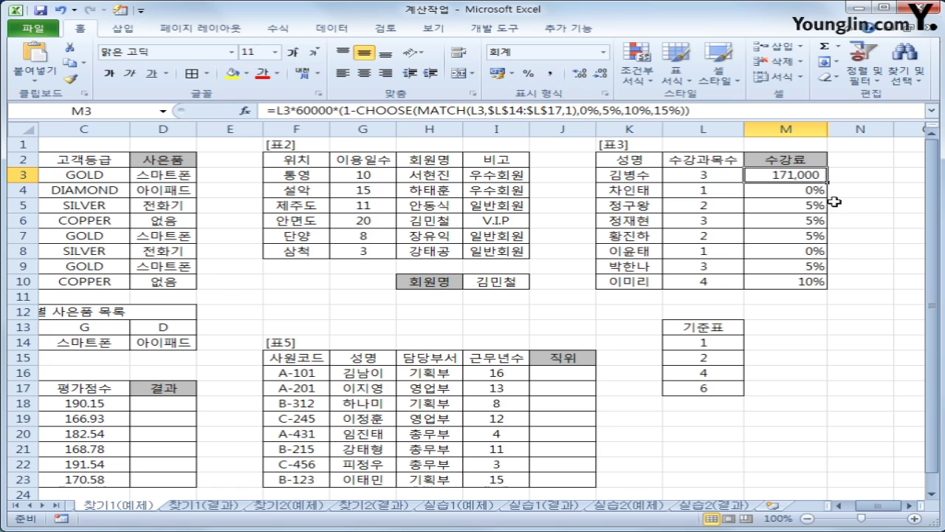
drag(828, 183, 821, 288)
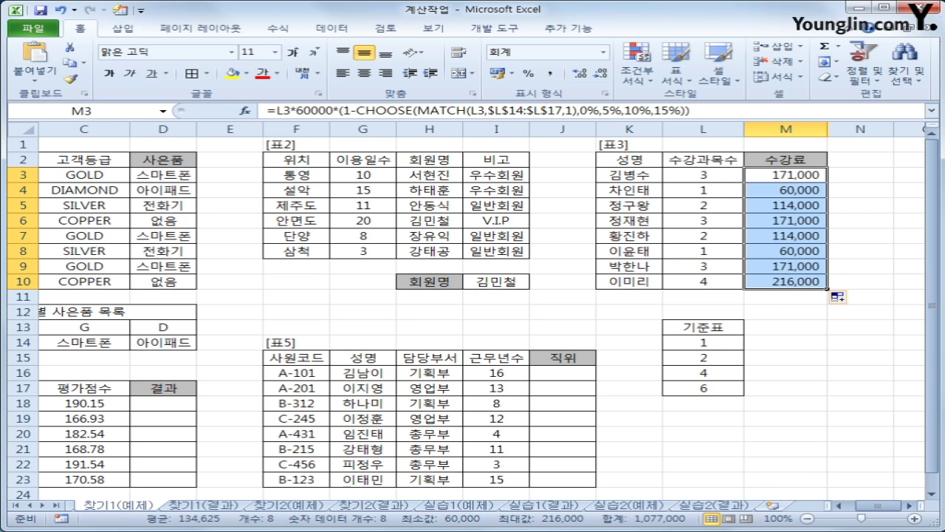
Step: Enter =RANK(C18,$C$18:$C$23) in D18, the first 결과 cell of [표 4]
click(841, 505)
click(841, 505)
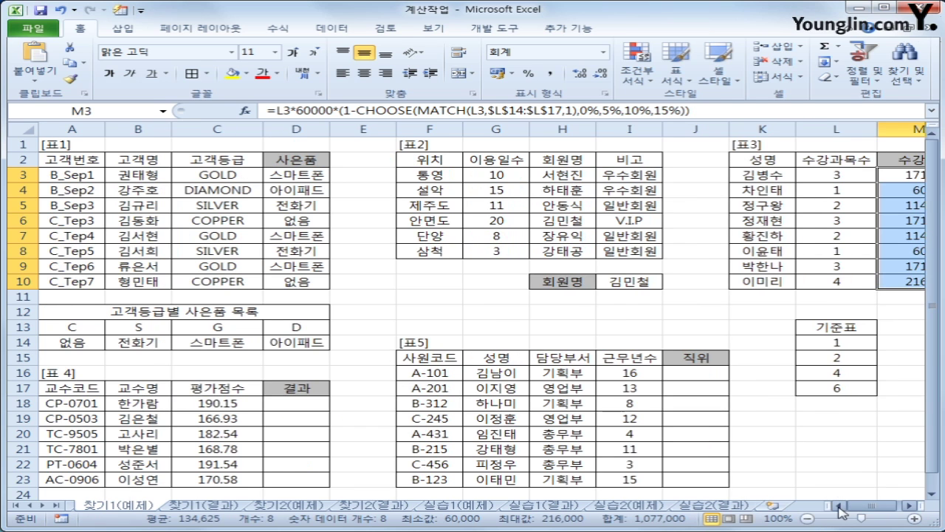
scroll(228, 456, down, 2)
click(290, 310)
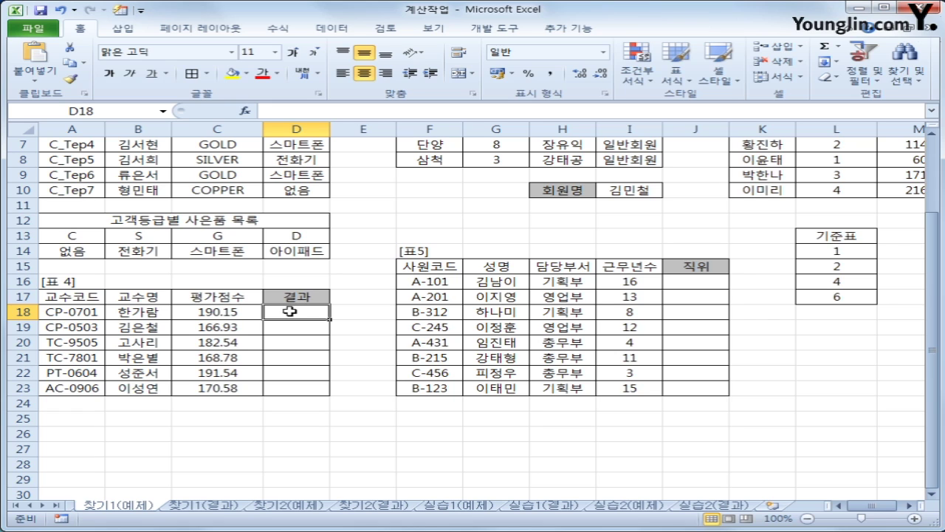
text(=RANK()
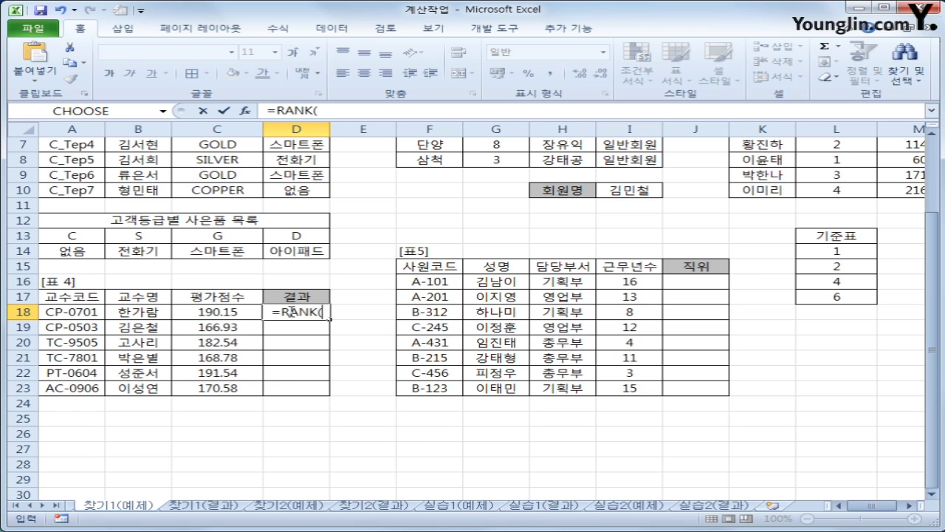
click(222, 312)
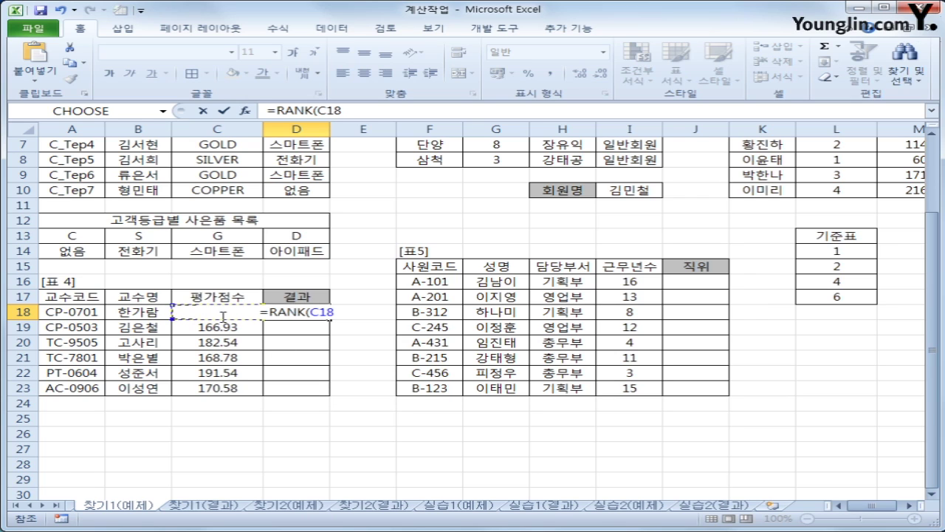
text(,)
click(236, 389)
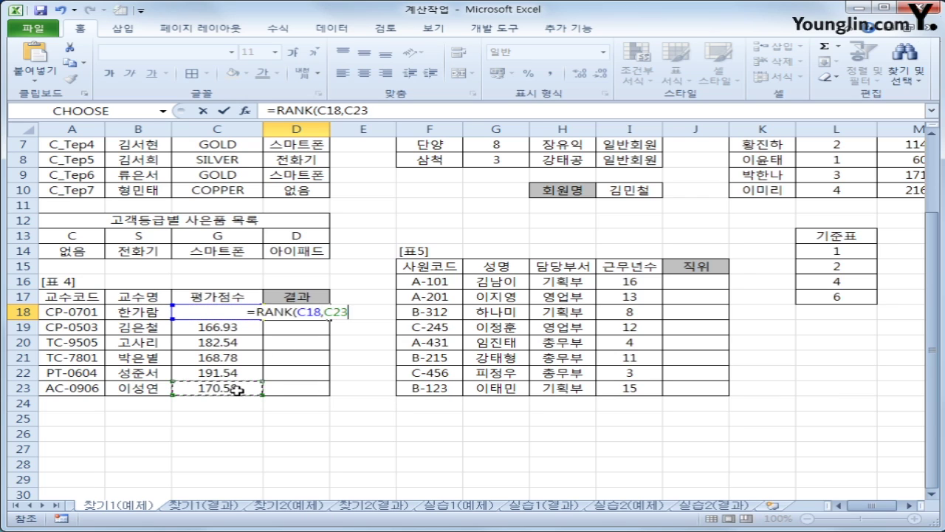
drag(236, 390, 236, 311)
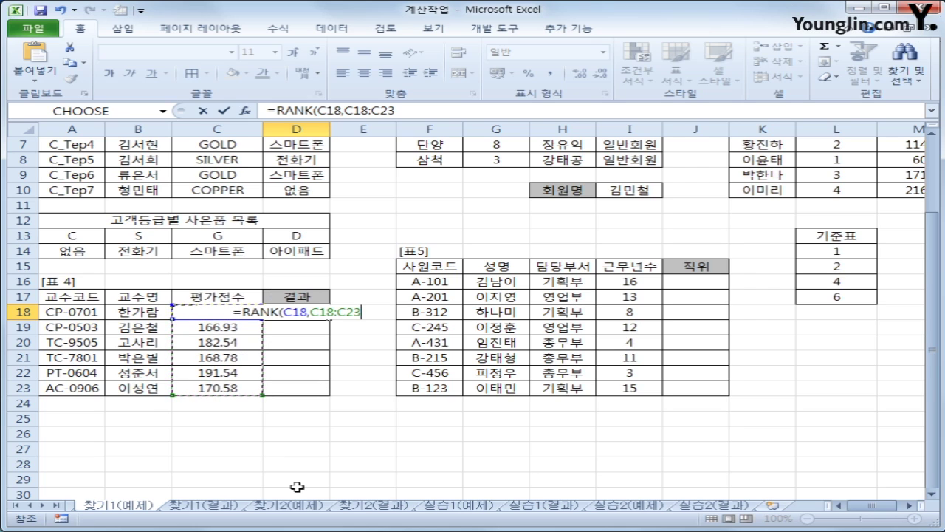
key(F4)
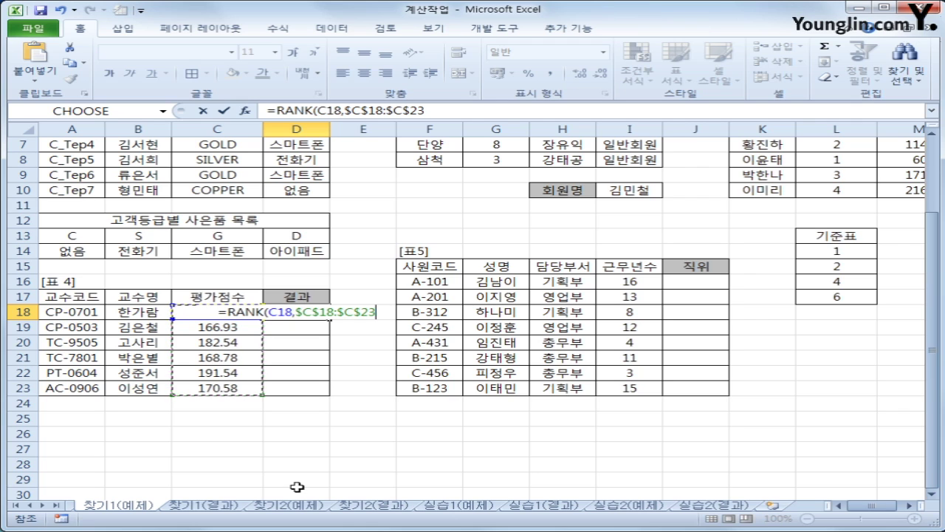
text())
key(Return)
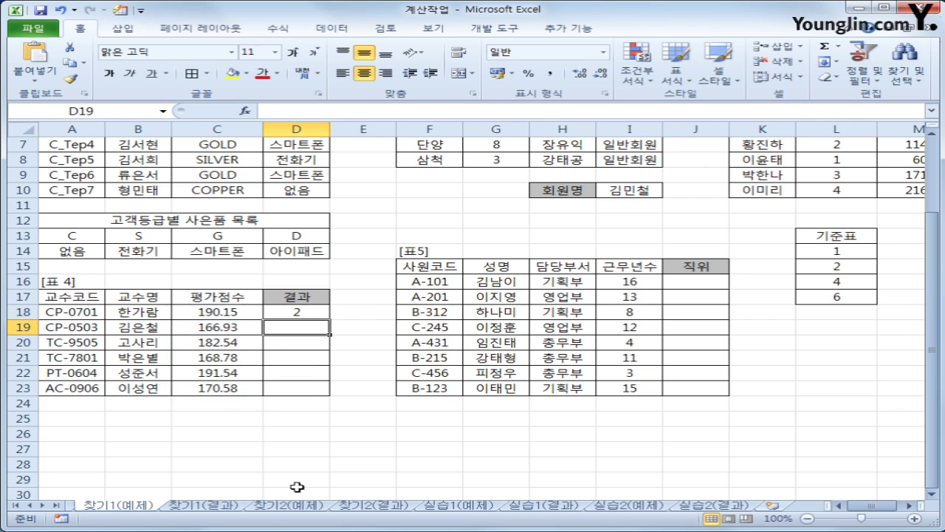
Step: Fill the RANK formula from D18 down to D23 and check the ranks against the 평가점수 values
click(306, 310)
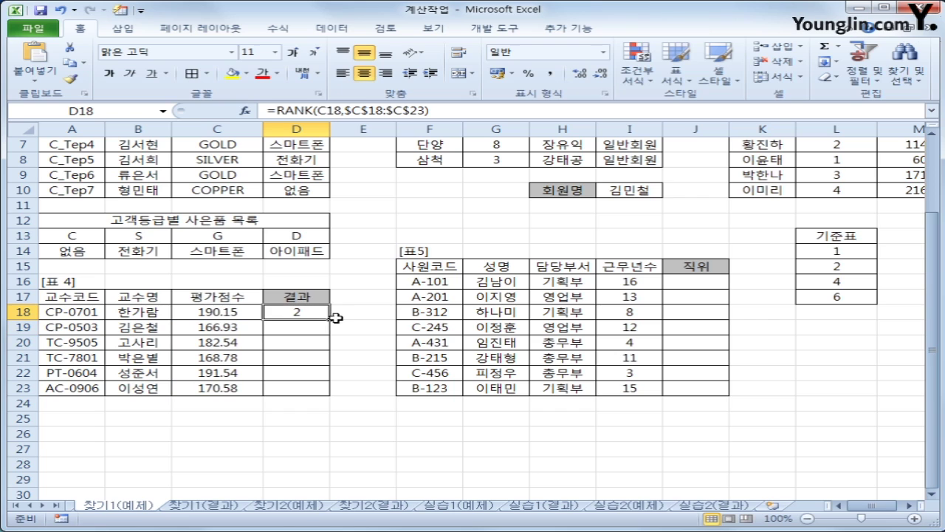
drag(330, 318, 336, 399)
click(284, 377)
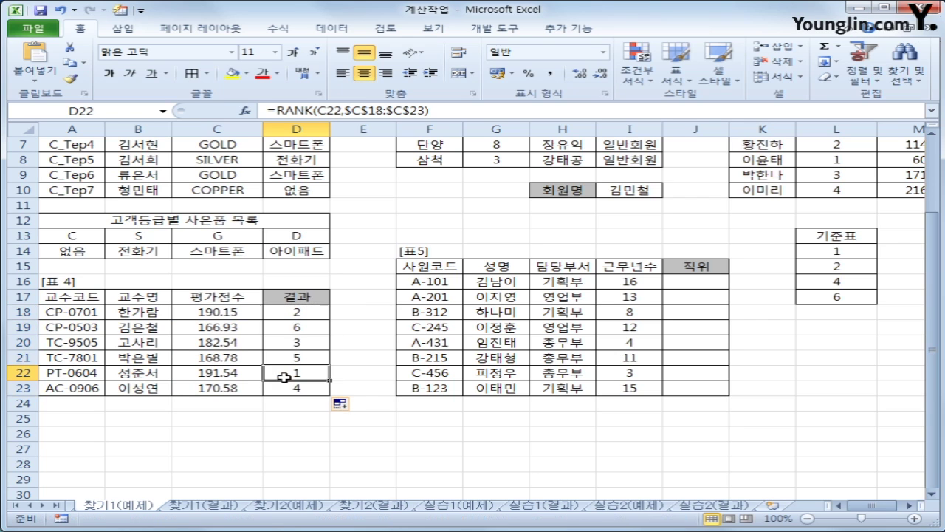
click(298, 328)
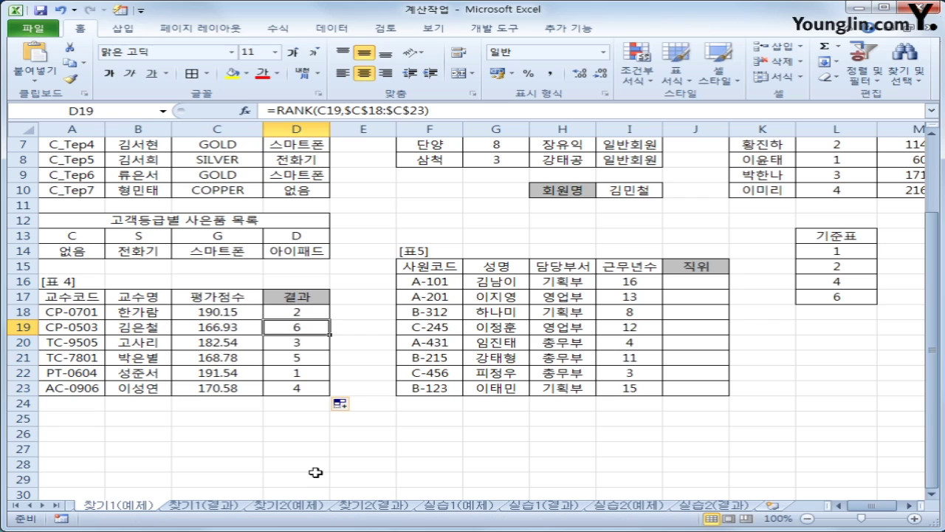
click(293, 313)
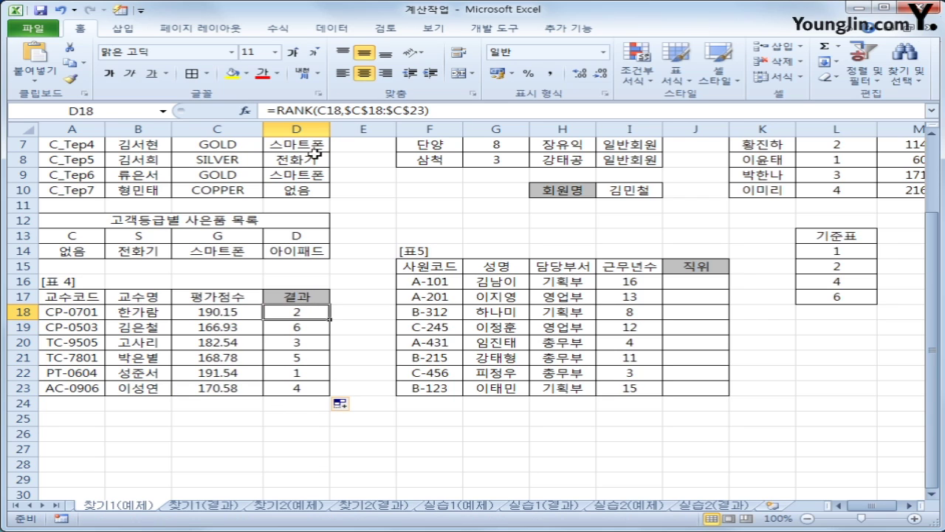
Step: Cut RANK(C18,$C$18:$C$23) out of the D18 formula and reuse it as the Index_num argument of a CHOOSE function
drag(276, 110, 430, 110)
right_click(376, 110)
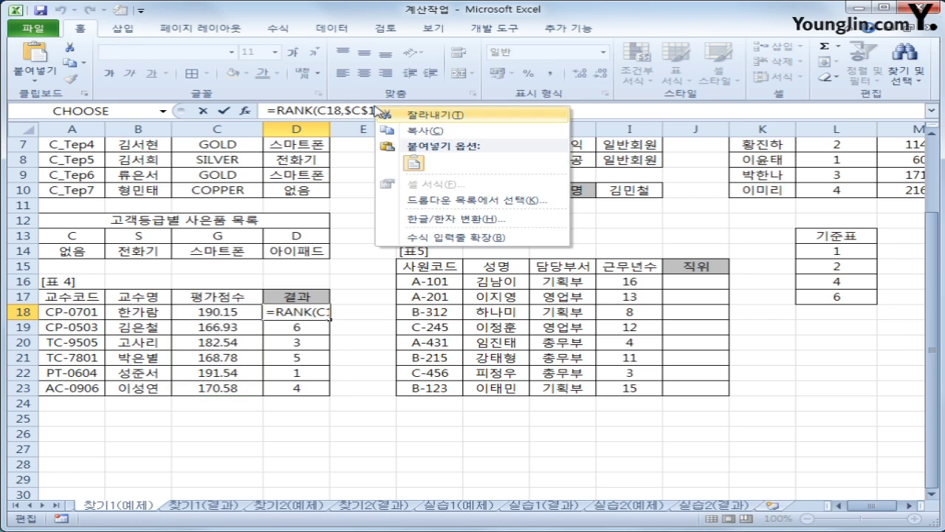
click(393, 115)
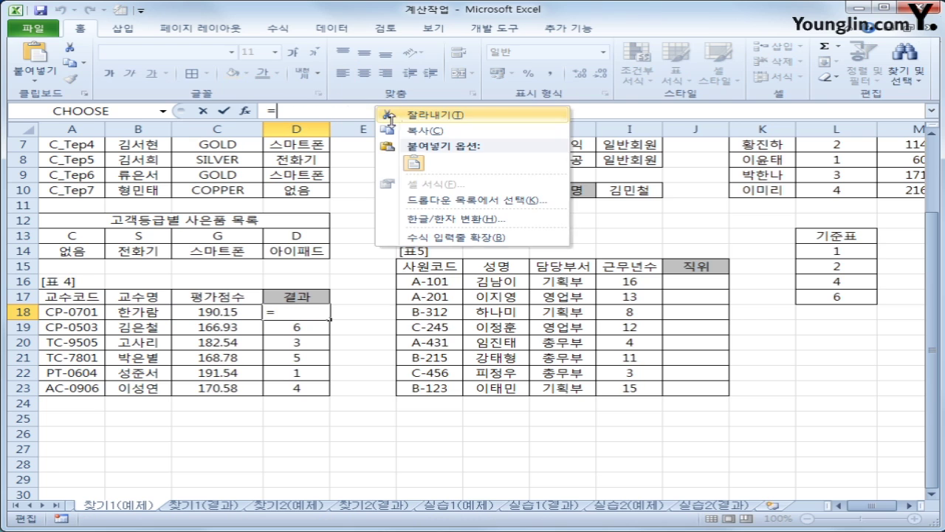
click(278, 28)
click(336, 48)
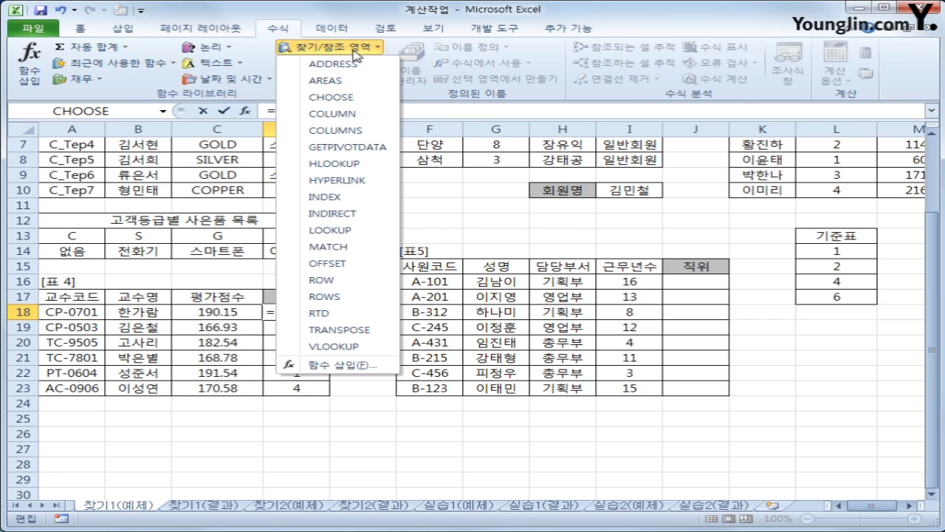
click(350, 97)
drag(620, 293, 619, 77)
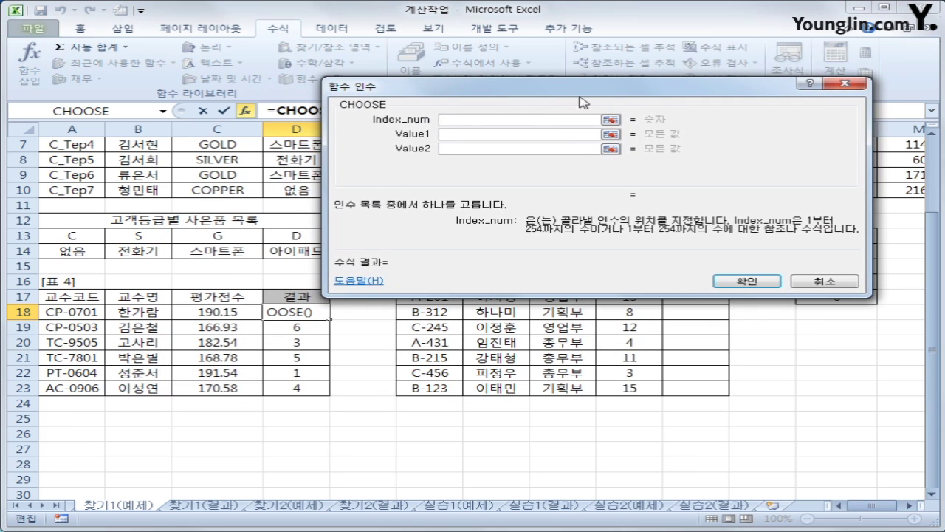
right_click(469, 120)
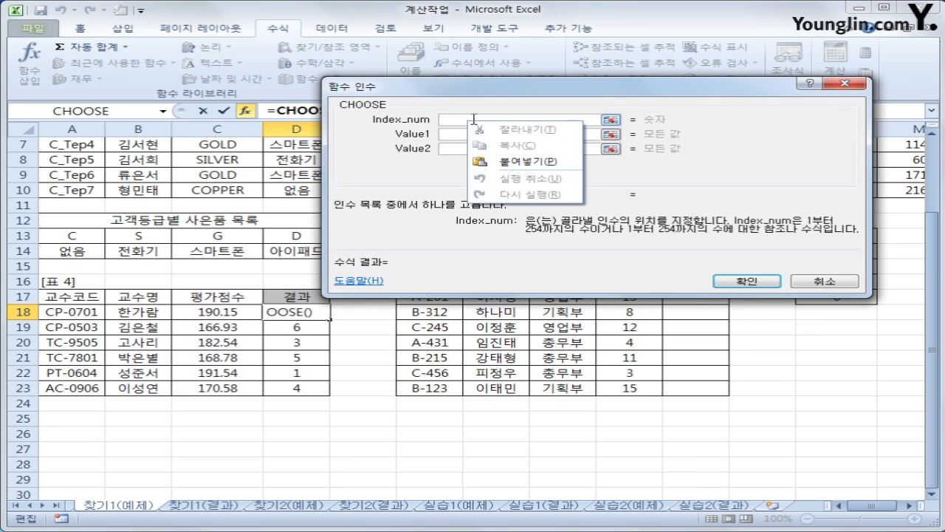
click(523, 161)
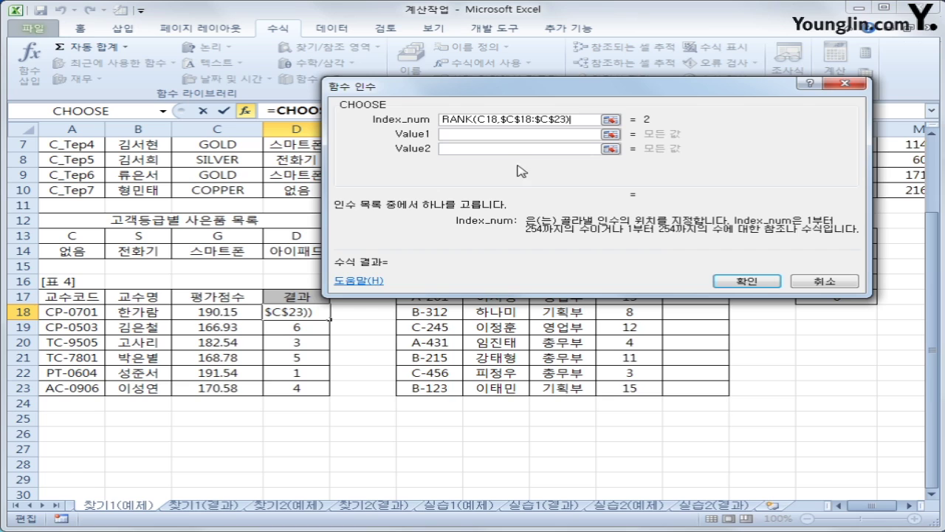
Step: Set both Value1 and Value2 of the D18 CHOOSE function to "성과급"
click(473, 136)
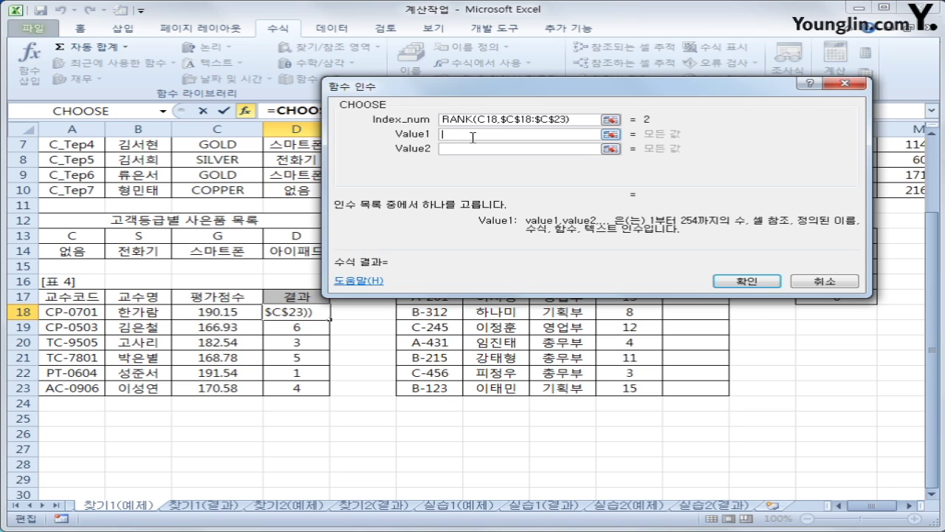
text(TJDRH)
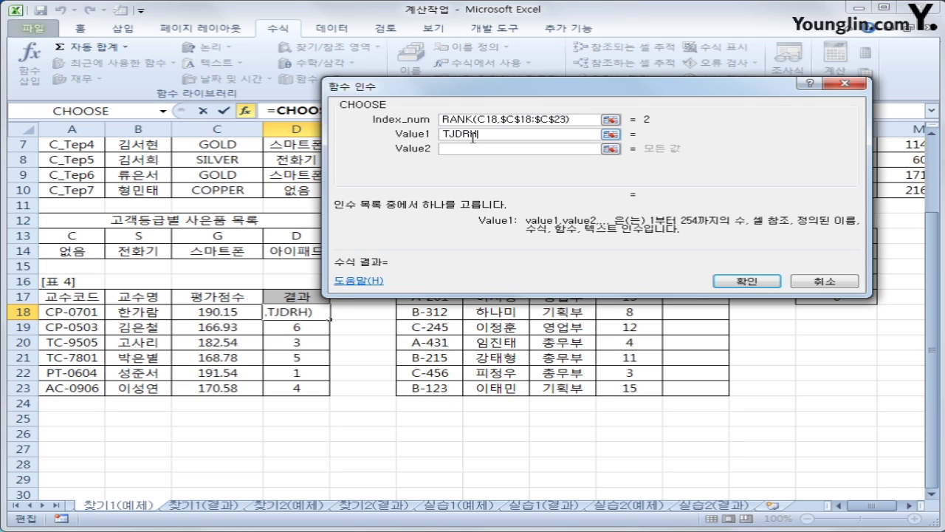
key(BackSpace)
key(BackSpace)
key(BackSpace)
key(BackSpace)
key(BackSpace)
text(성과급)
key(Tab)
text(성과급)
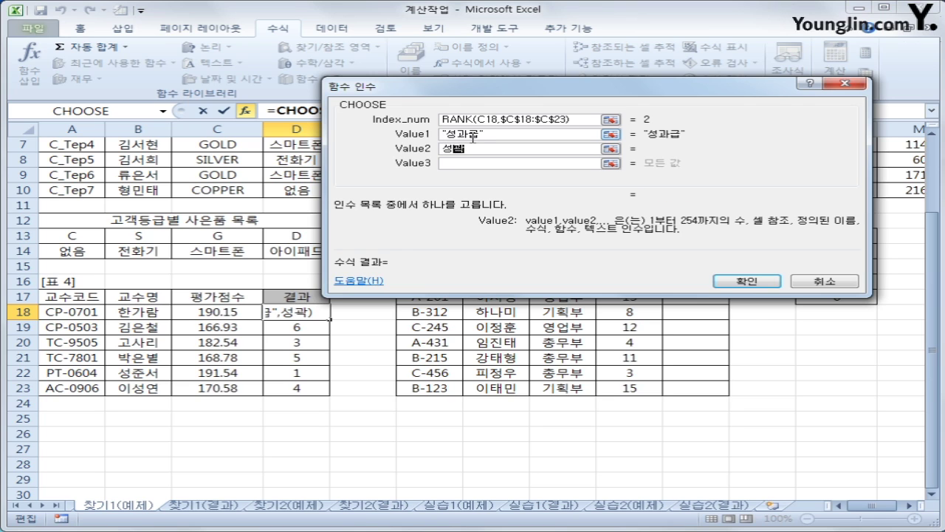
key(Tab)
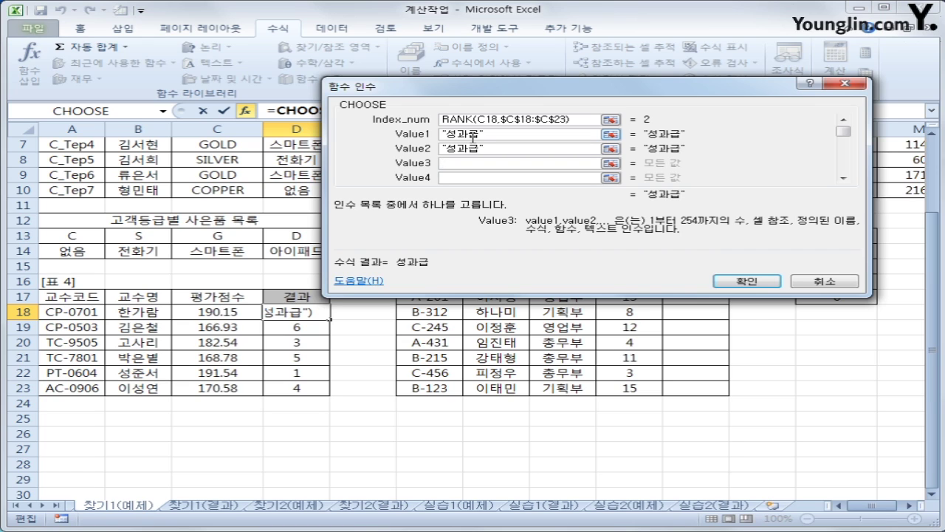
Step: Set Value3, Value4 and Value5 of the D18 CHOOSE function to empty text ""
key(Tab)
text("")
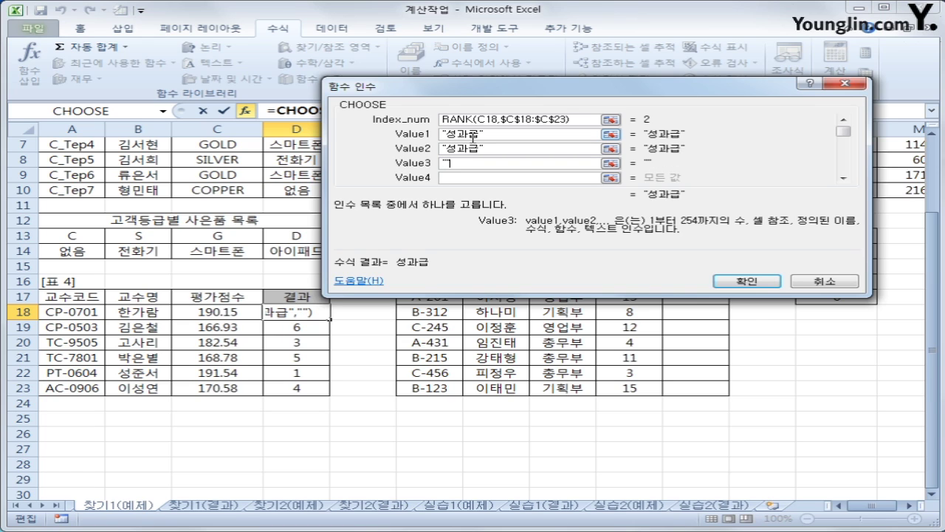
click(477, 178)
text("")
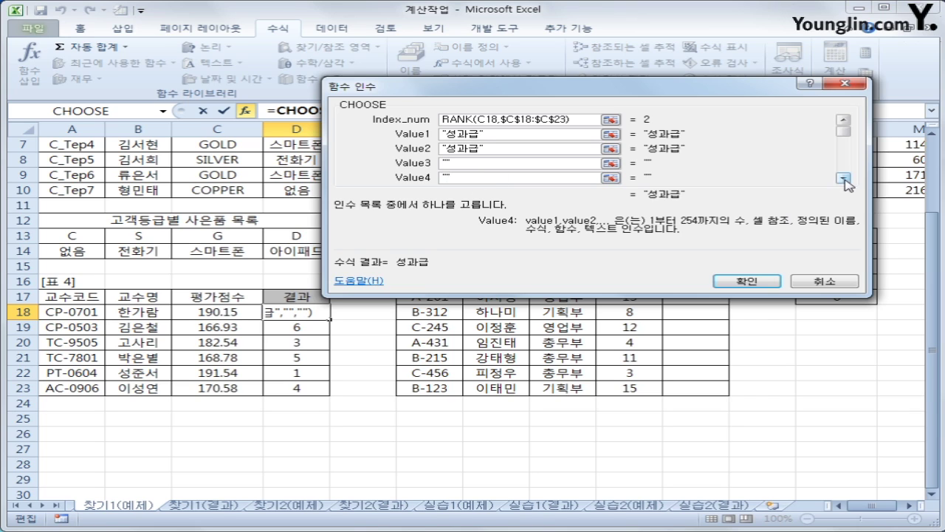
click(844, 178)
click(844, 179)
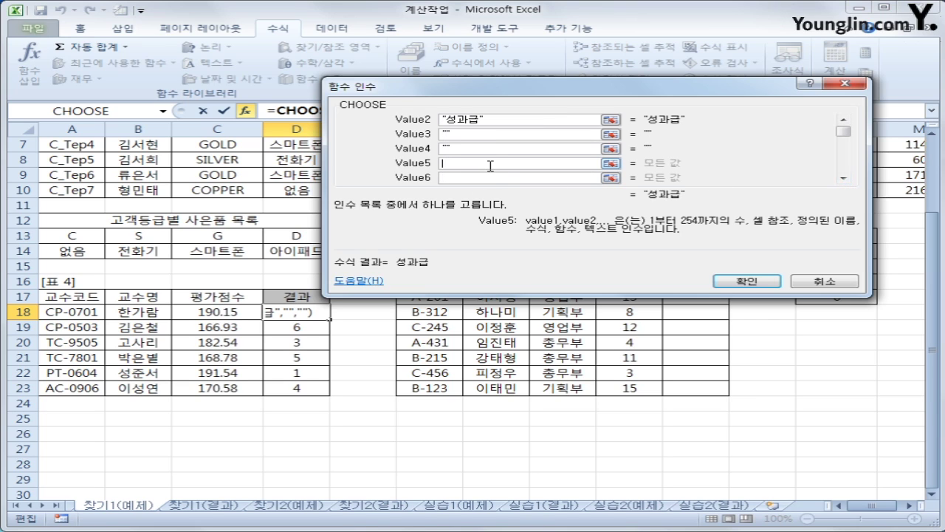
text("",)
Step: Set Value6 to "감봉" to complete the D18 CHOOSE formula, and fill it down the 결과 column to D23
text(감봉)
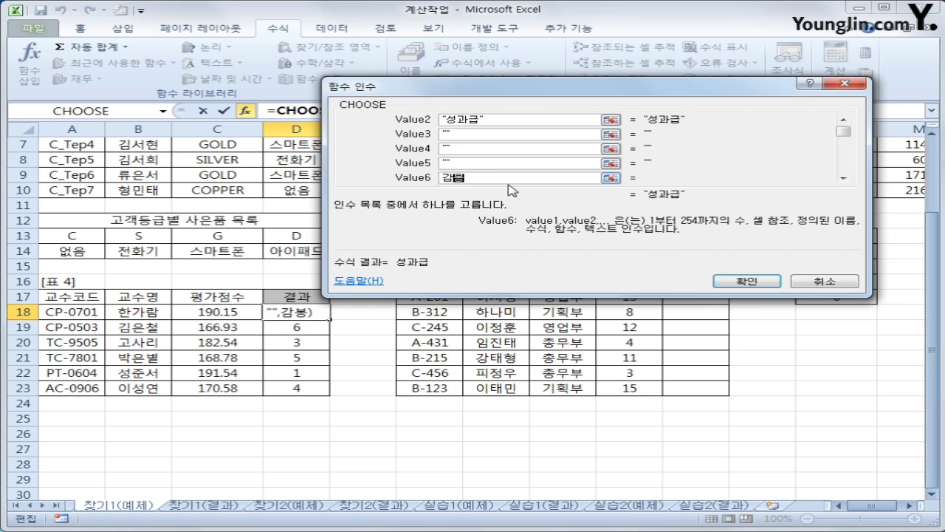
click(746, 294)
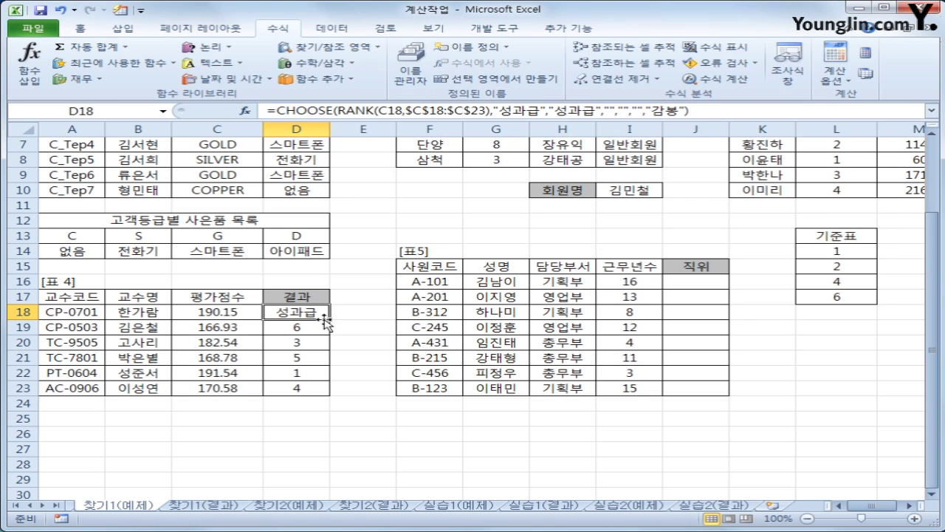
drag(333, 321, 323, 393)
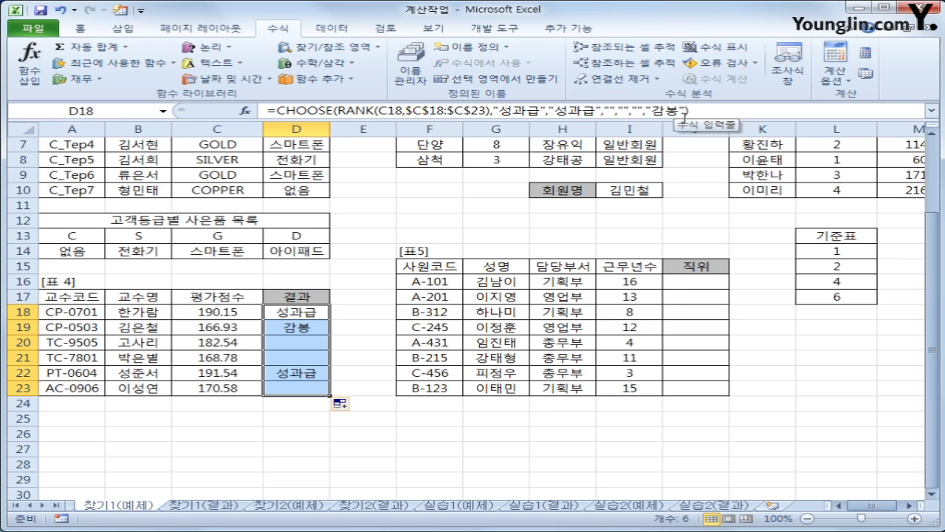
Step: Enter =MID(F16,3,1) in J16, the first 직위 cell of [표5], and fill it down to J23
click(697, 282)
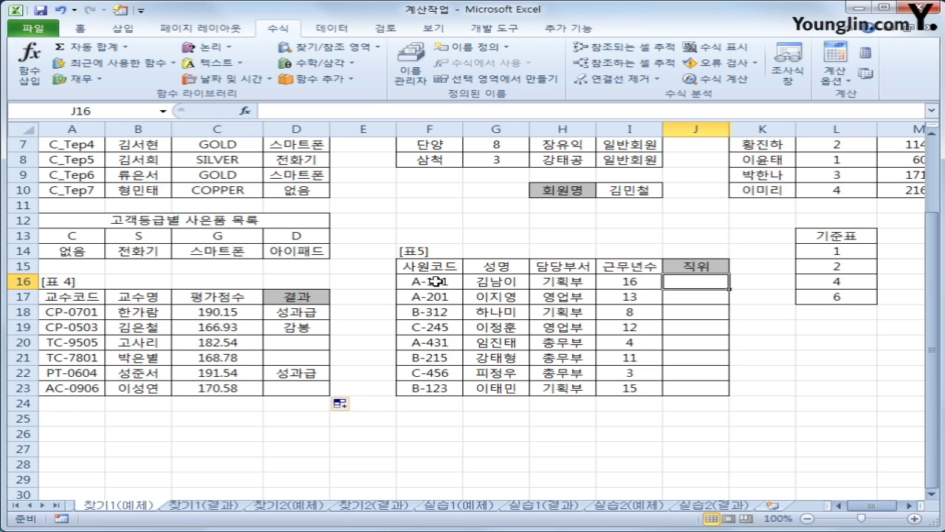
drag(435, 282, 439, 387)
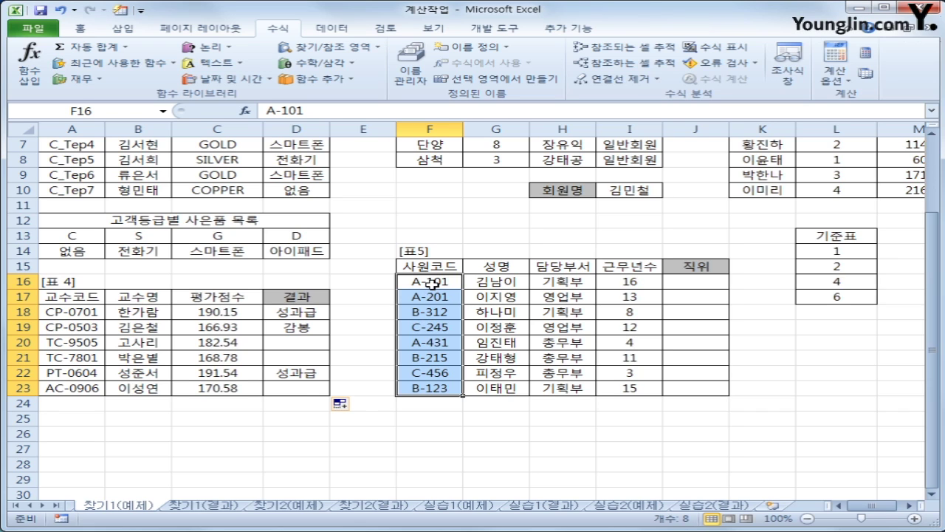
click(687, 279)
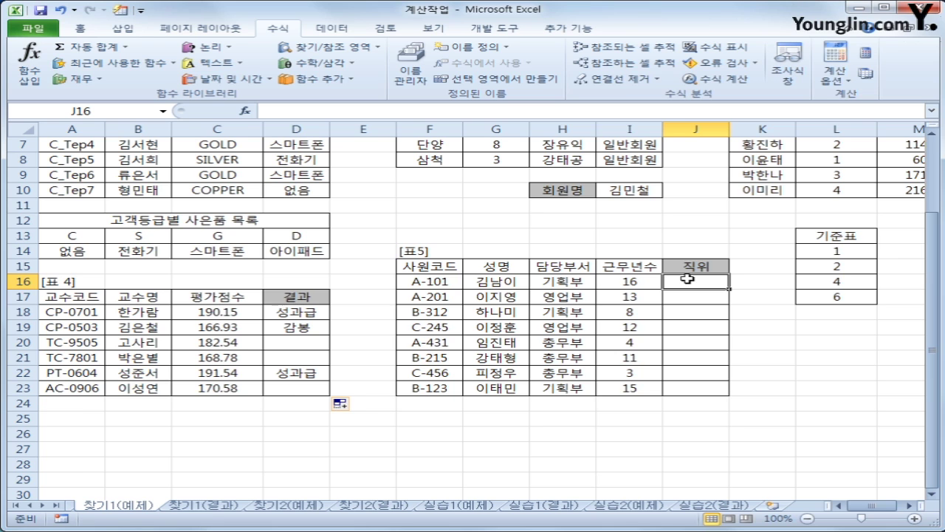
click(222, 65)
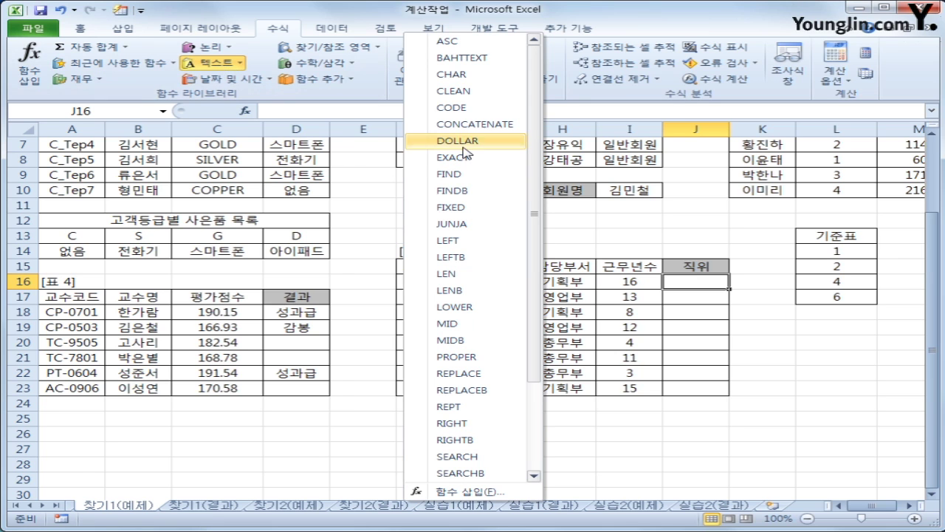
click(481, 322)
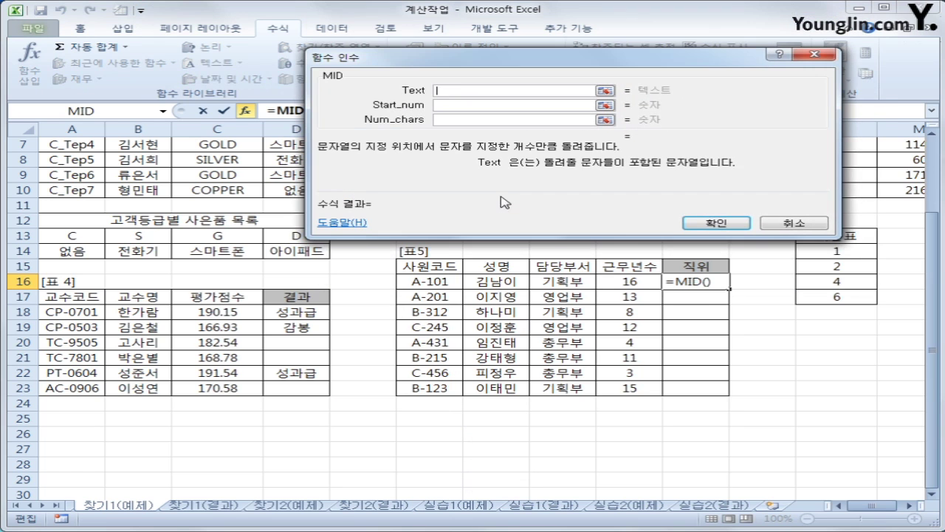
click(430, 282)
click(452, 111)
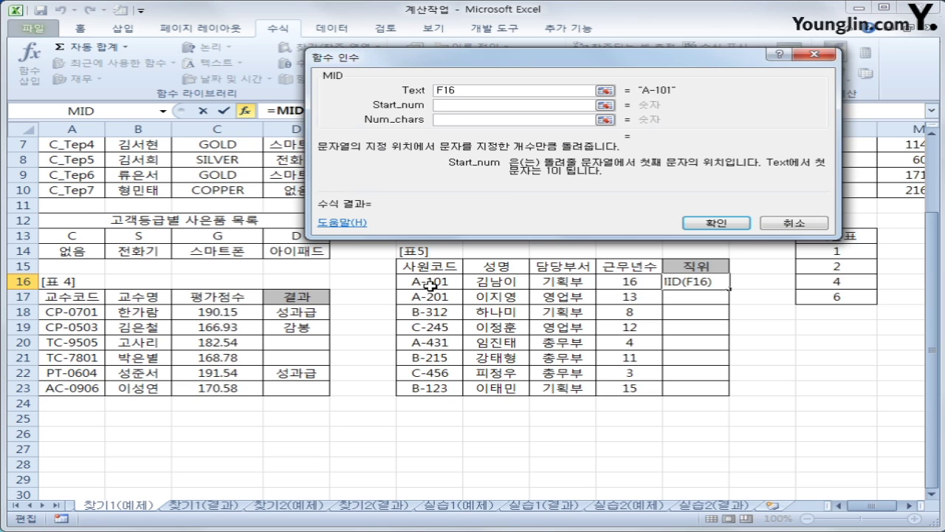
text(3)
click(465, 121)
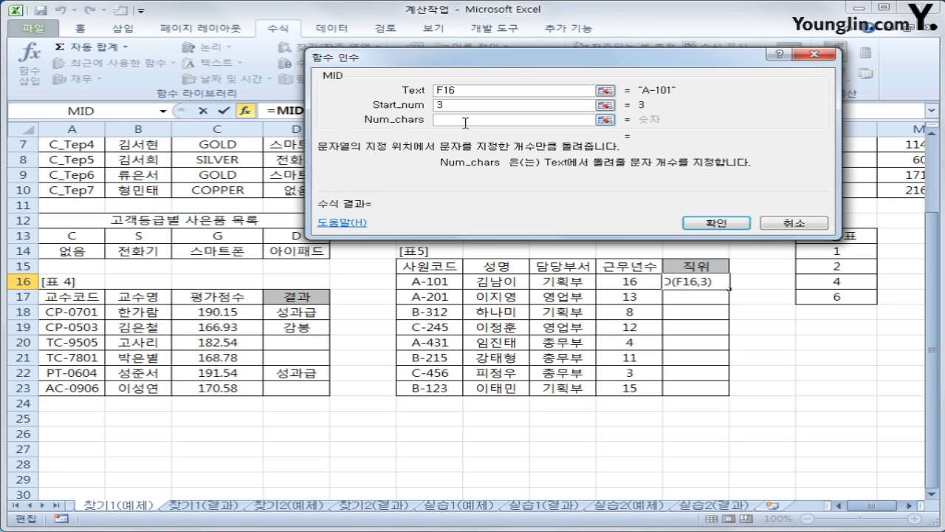
text(1)
click(724, 223)
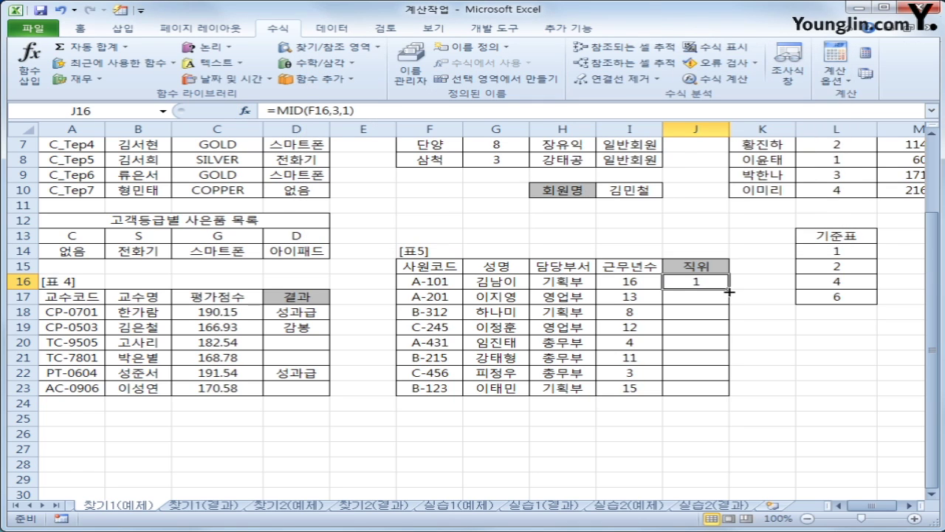
drag(729, 291, 716, 391)
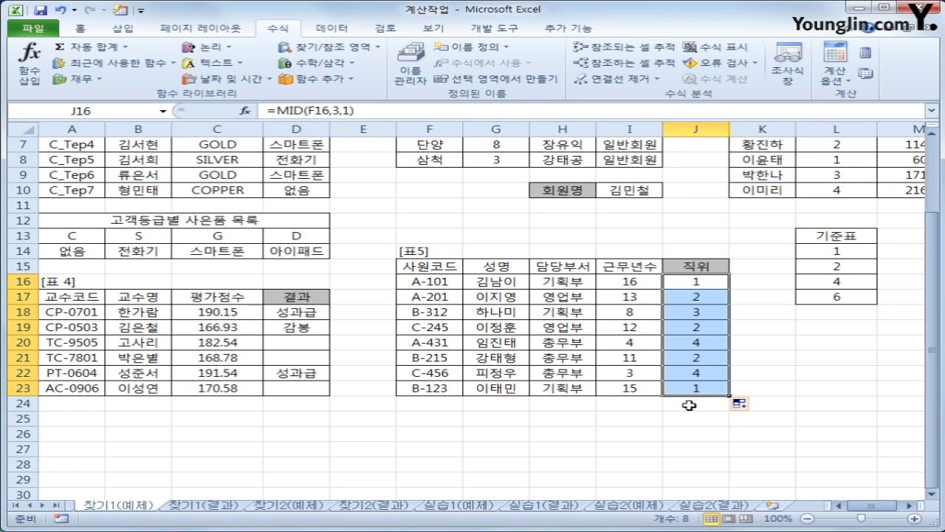
Step: Cut MID(F16,3,1) out of the J16 formula and reuse it as the Index_num argument of a CHOOSE function
click(702, 285)
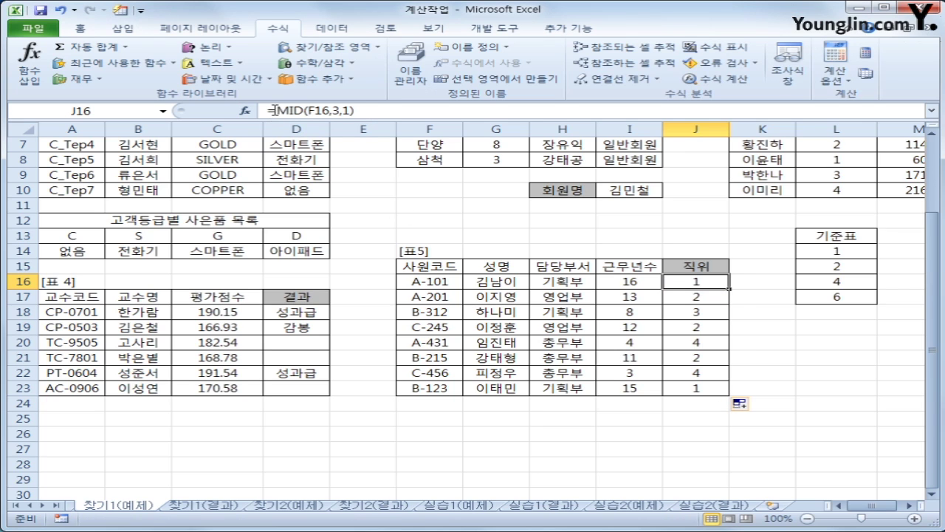
drag(275, 110, 359, 112)
key(ctrl+c)
right_click(320, 111)
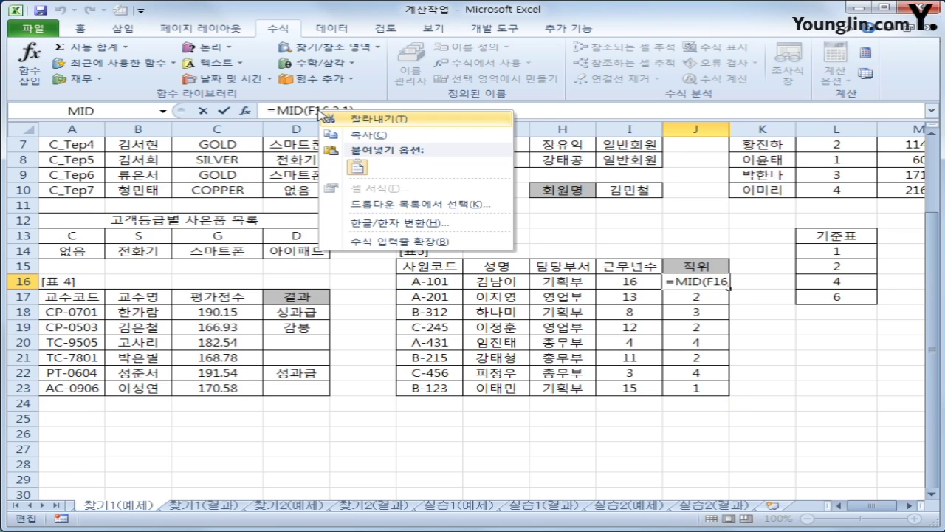
click(375, 120)
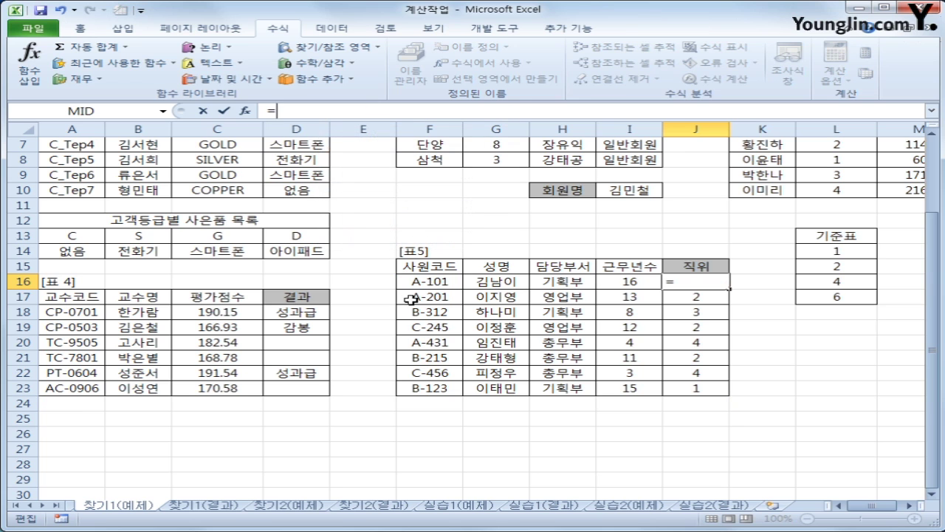
click(338, 49)
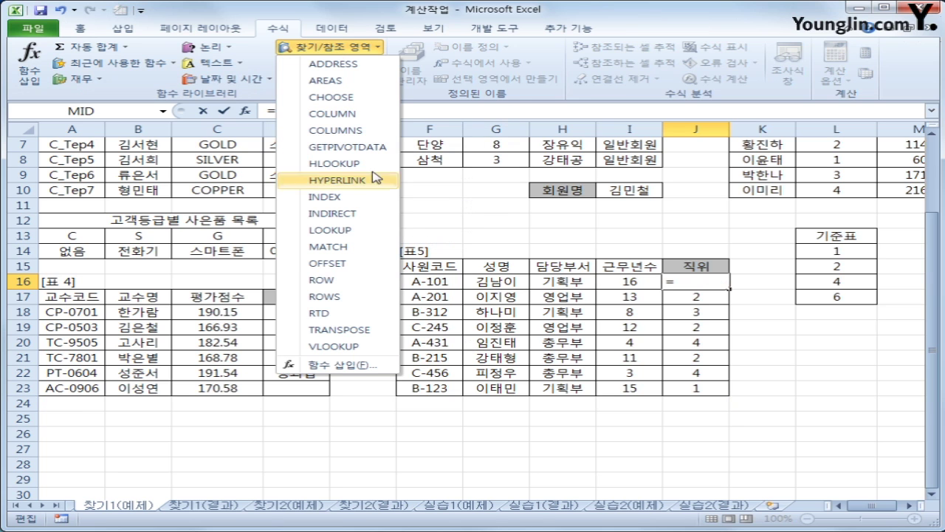
click(351, 103)
drag(354, 41, 310, 216)
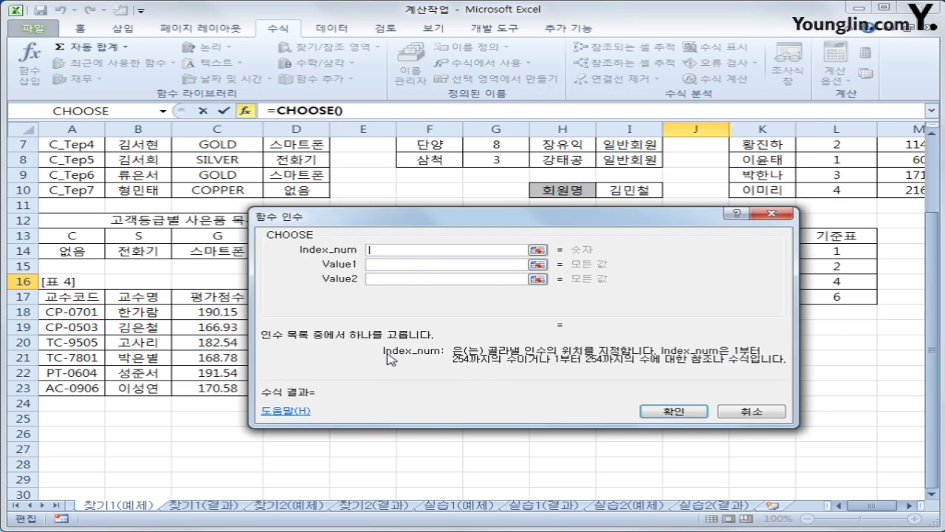
right_click(396, 249)
click(435, 294)
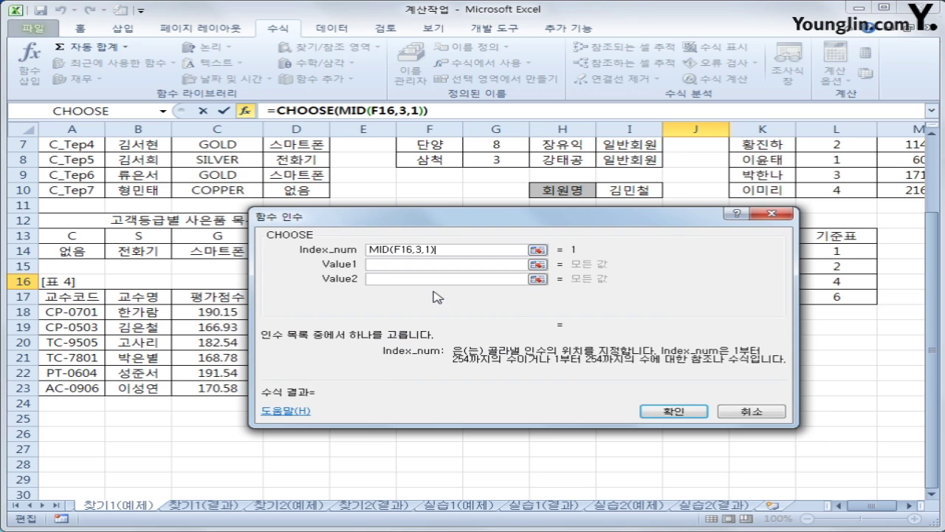
Step: Set Value1 to Value4 of the J16 CHOOSE function to "부장", "과장", "대리" and "사원"
click(404, 263)
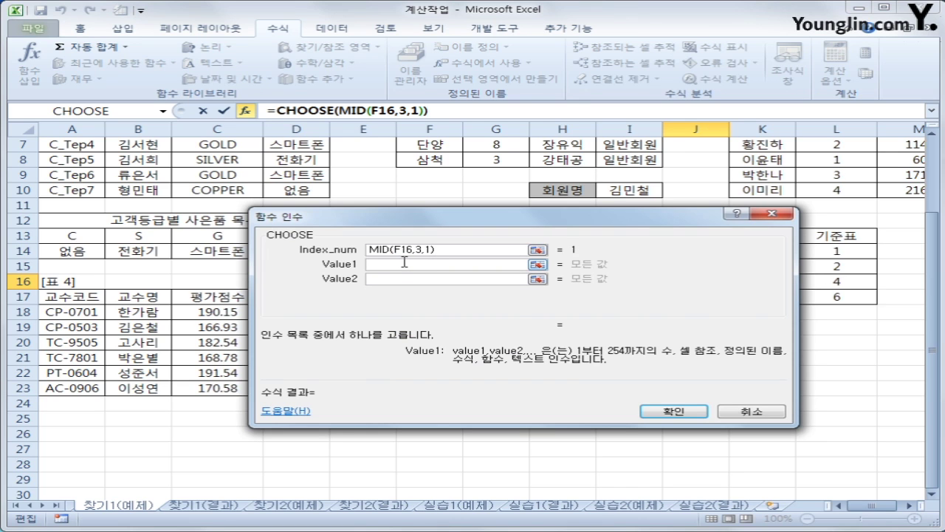
text(부장)
key(Tab)
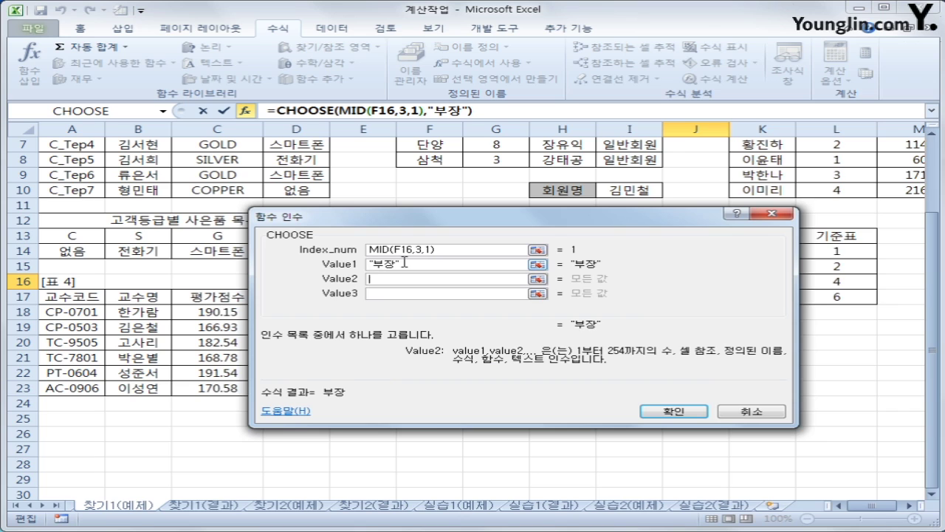
text(ㄱ과장)
key(Tab)
text(대리)
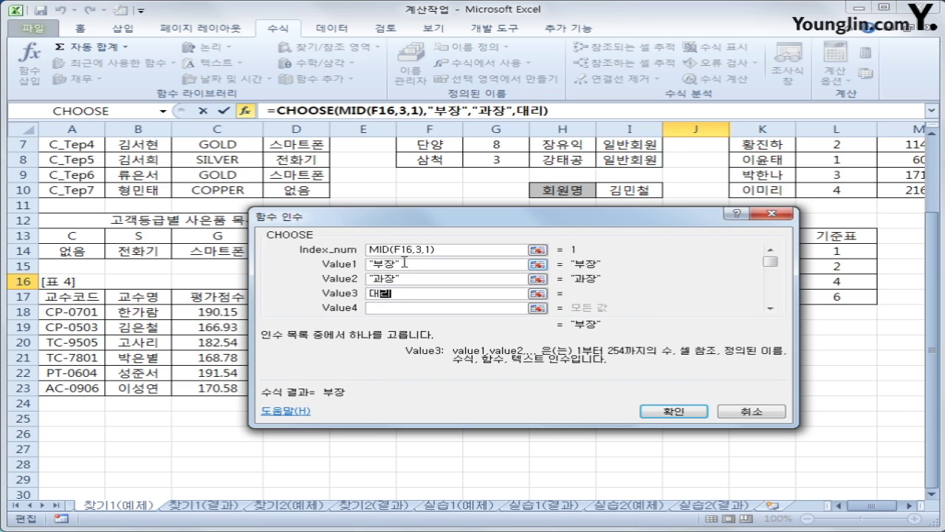
key(Tab)
text(사원)
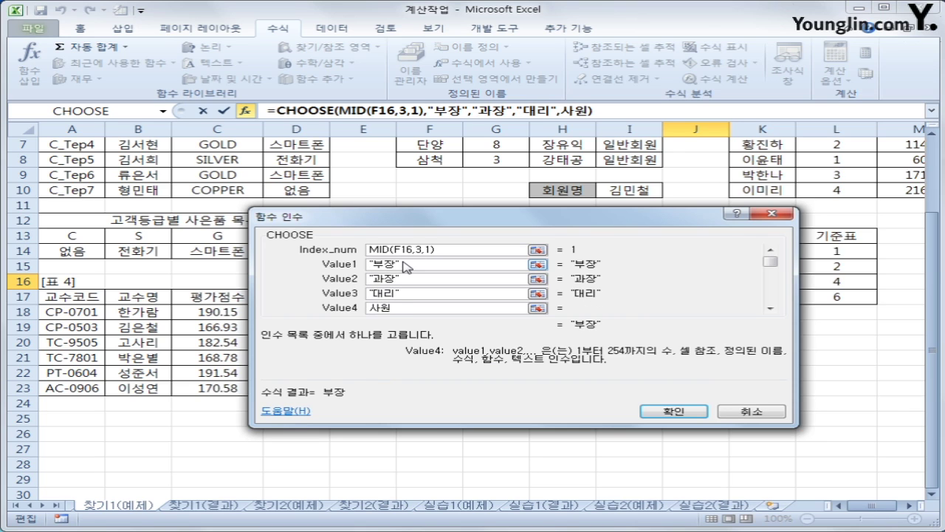
Step: Accept the CHOOSE formula in J16 and fill it down the 직위 column of [표5] to J23
click(668, 413)
click(669, 412)
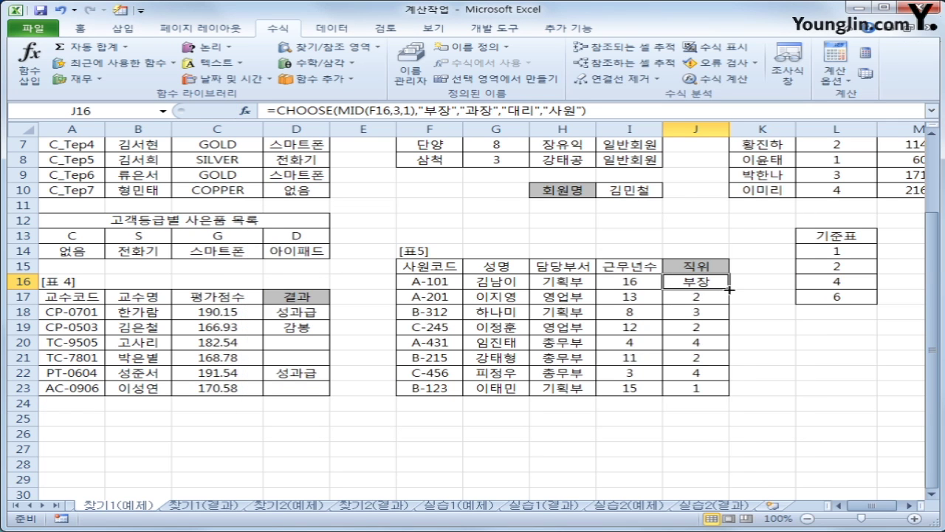
drag(722, 291, 718, 394)
click(715, 387)
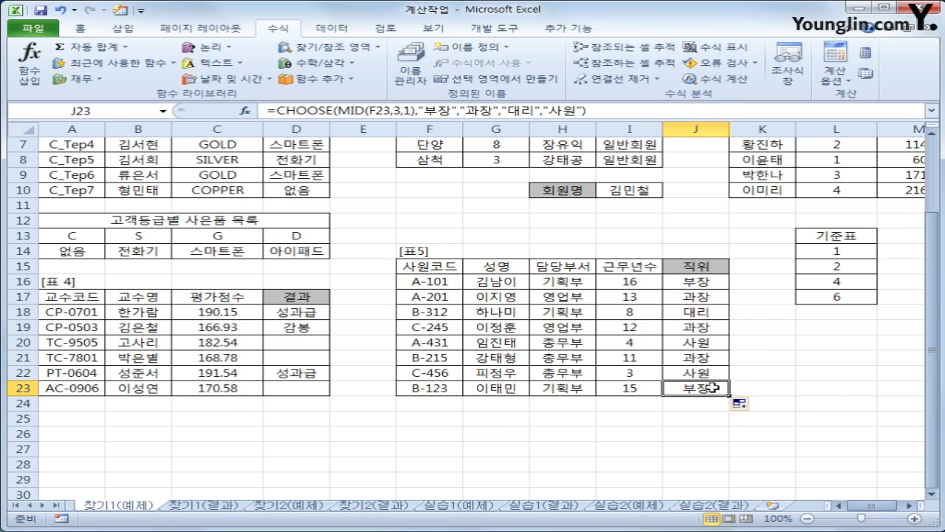
scroll(713, 387, up, 2)
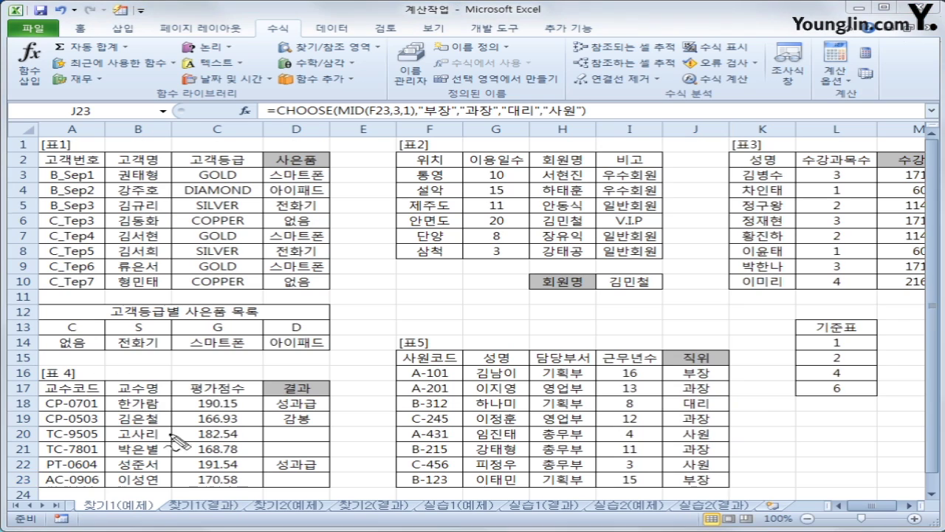
mouse_move(43, 319)
mouse_down()
mouse_move(46, 358)
mouse_move(295, 360)
mouse_move(326, 328)
mouse_move(110, 313)
mouse_move(46, 325)
mouse_up()
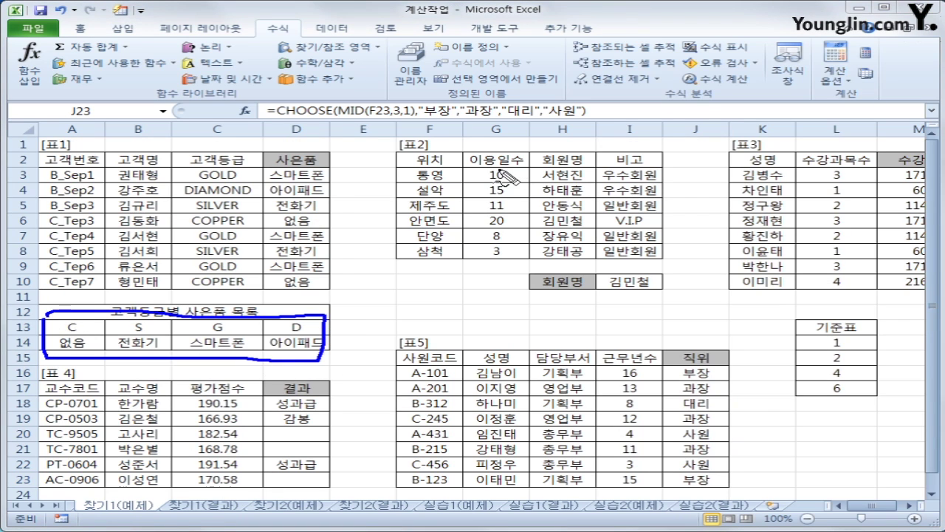
mouse_move(475, 168)
mouse_down()
mouse_move(465, 214)
mouse_move(531, 260)
mouse_move(594, 262)
mouse_move(596, 176)
mouse_move(476, 169)
mouse_up()
mouse_move(279, 398)
mouse_down()
mouse_move(282, 414)
mouse_move(329, 405)
mouse_up()
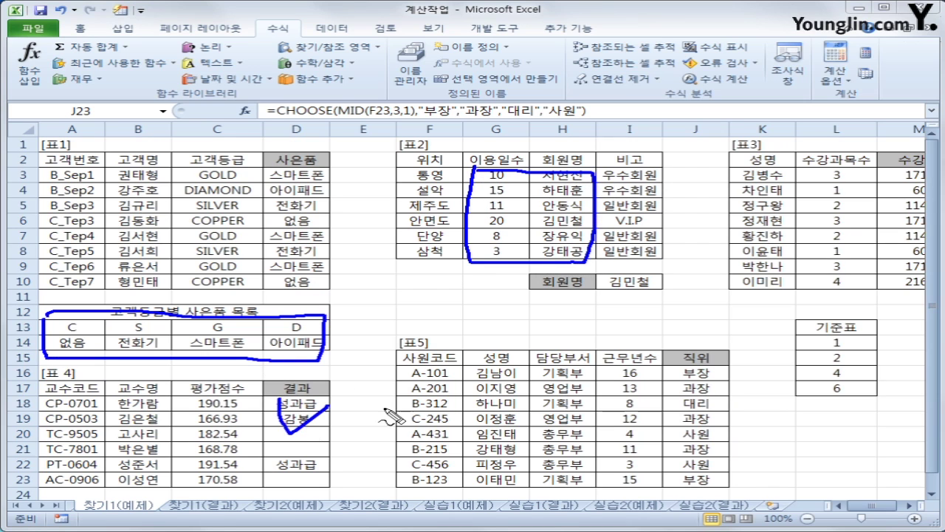
drag(440, 393, 521, 384)
mouse_move(761, 240)
mouse_down()
mouse_move(784, 259)
mouse_move(814, 238)
mouse_up()
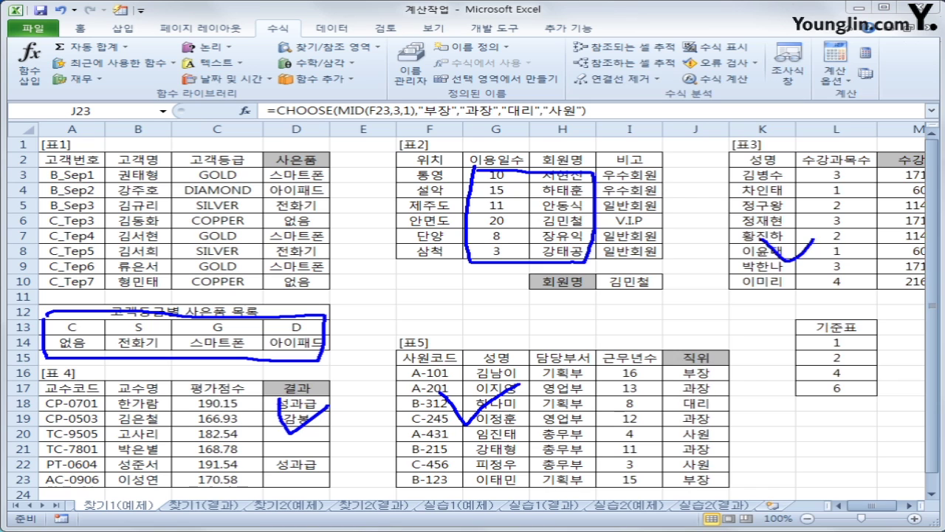
key(Escape)
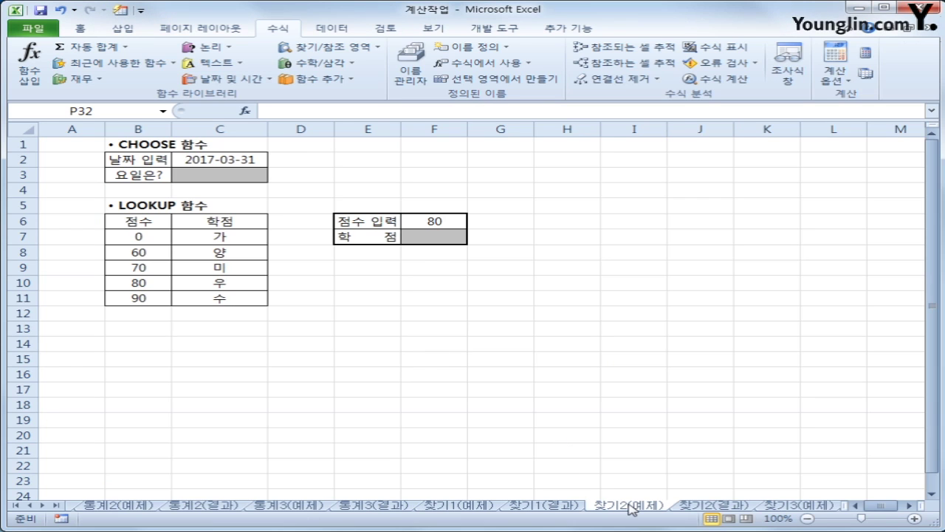
Step: On the 찾기2(예제) sheet, start a CHOOSE formula in C3 with WEEKDAY(C2,2) as its index argument
click(224, 175)
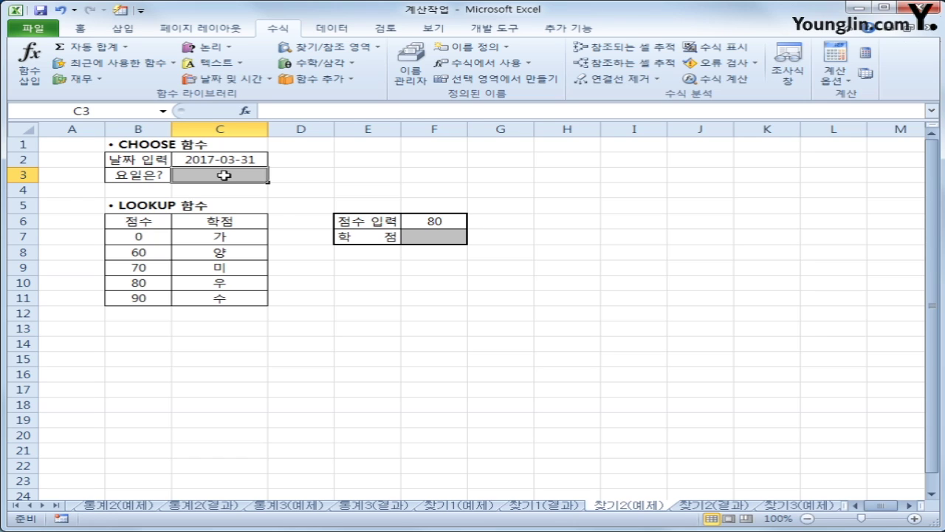
click(231, 157)
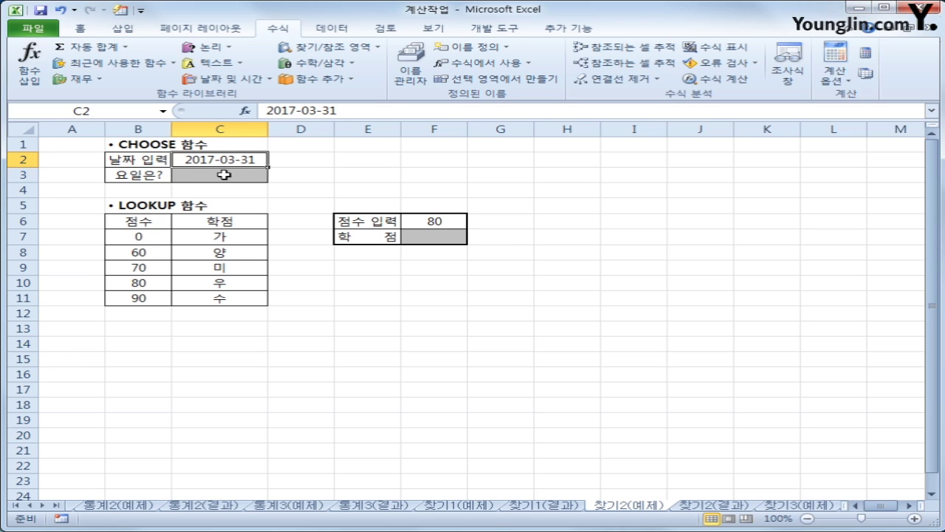
click(223, 175)
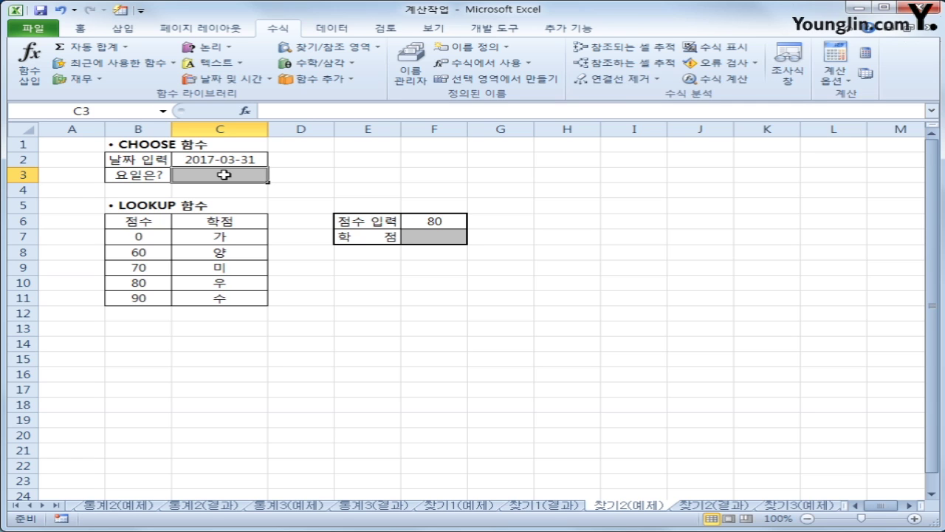
text(=)
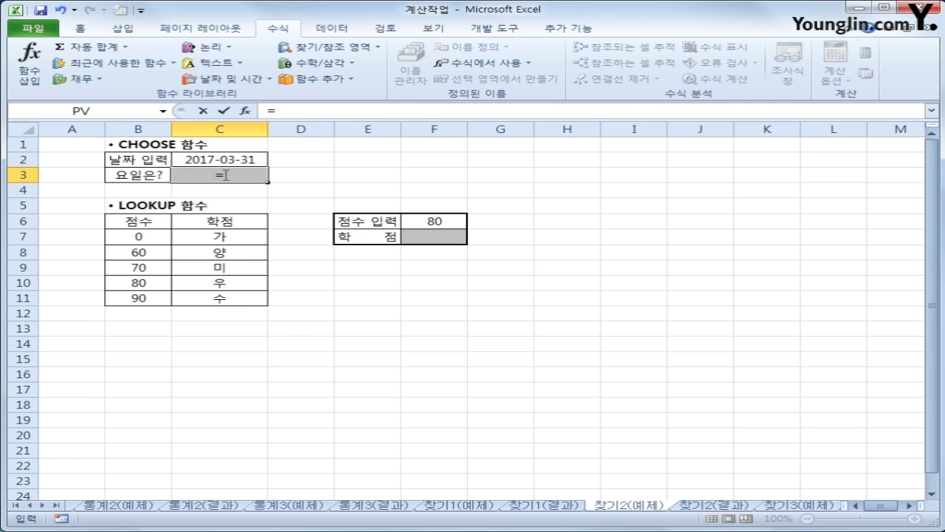
text(cho)
key(Tab)
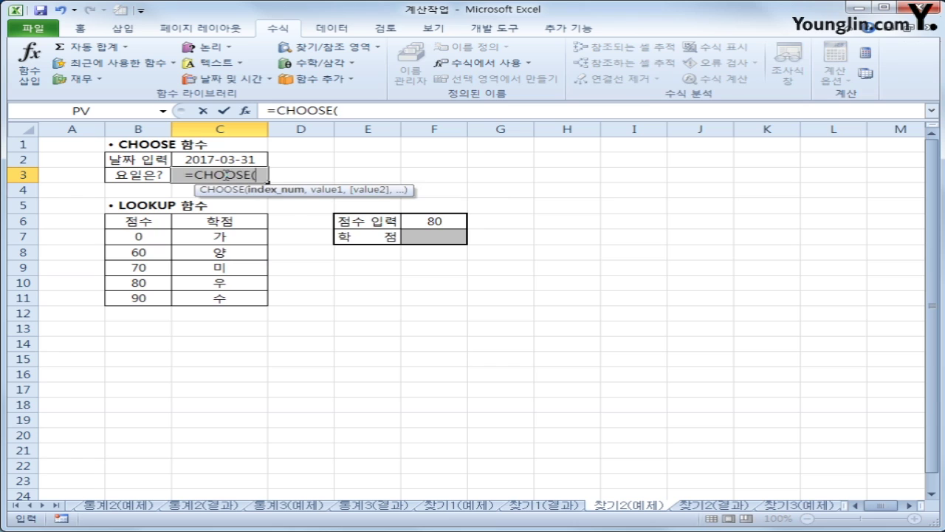
text(we)
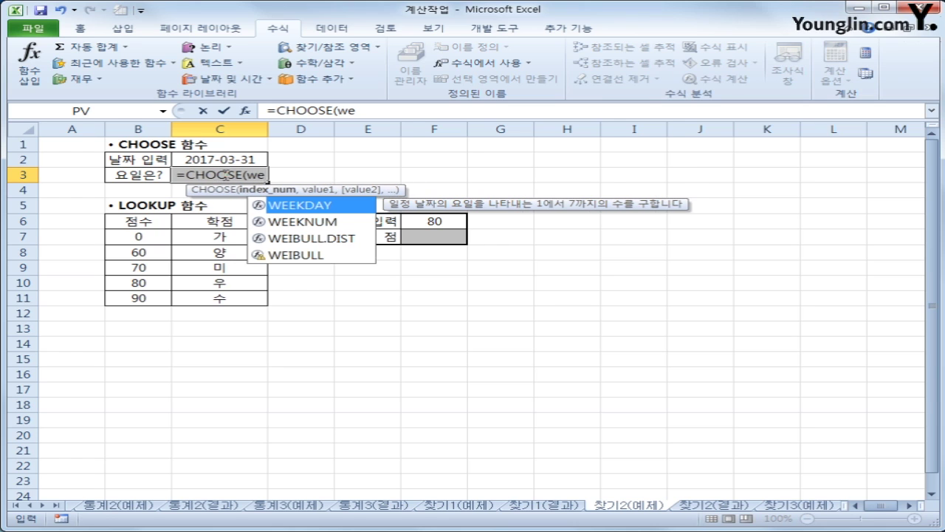
key(Tab)
click(225, 159)
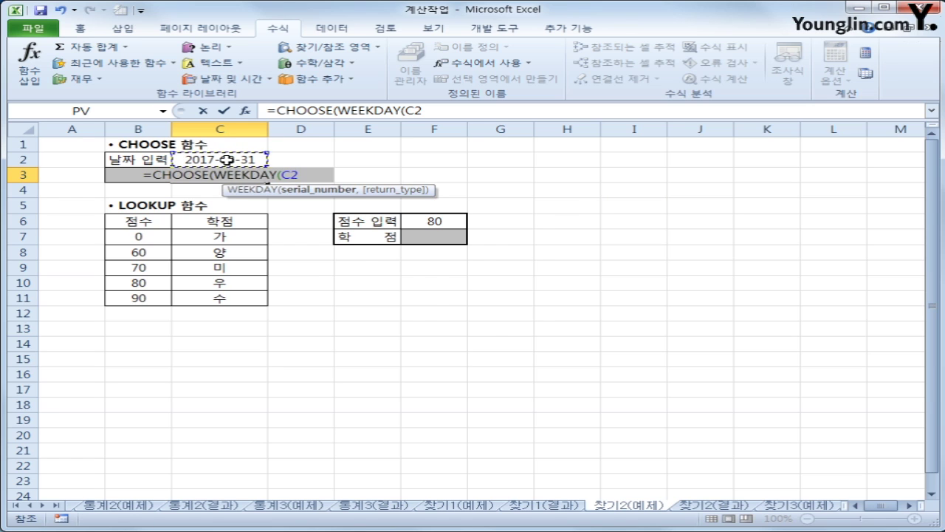
text(,2)
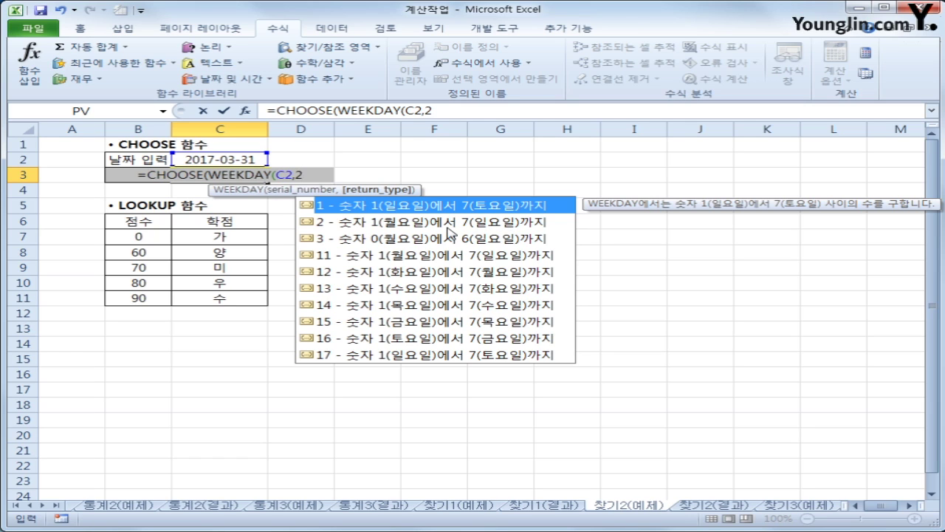
text())
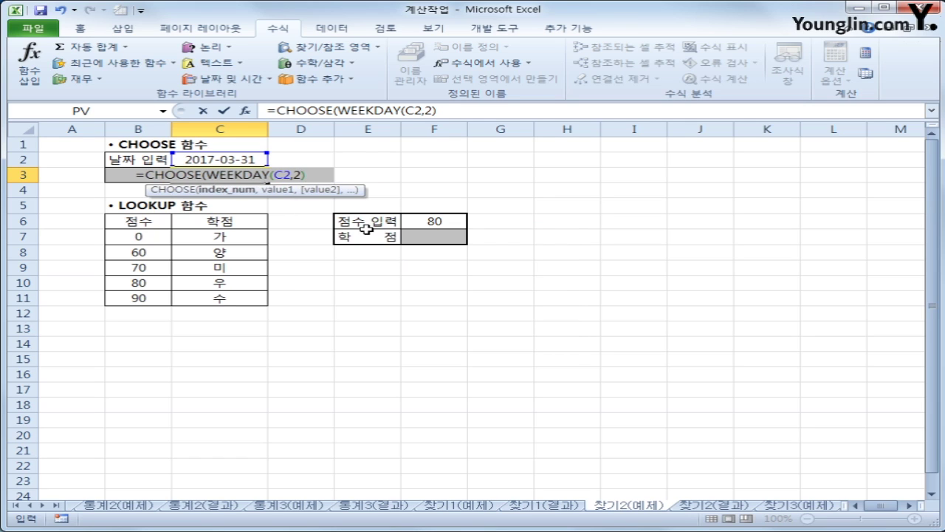
Step: Complete the C3 CHOOSE formula with the values "월","화","수","목","금","토","일" and enter it
text(,")
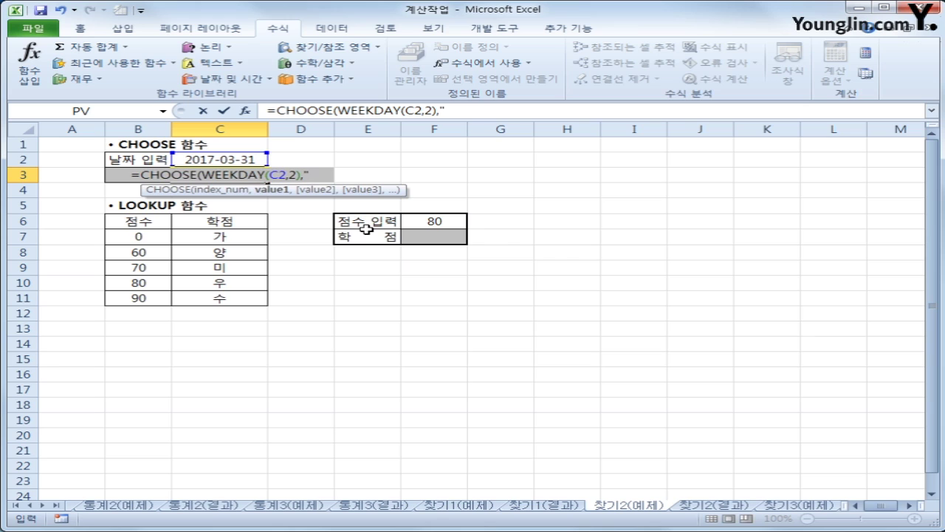
text(월")
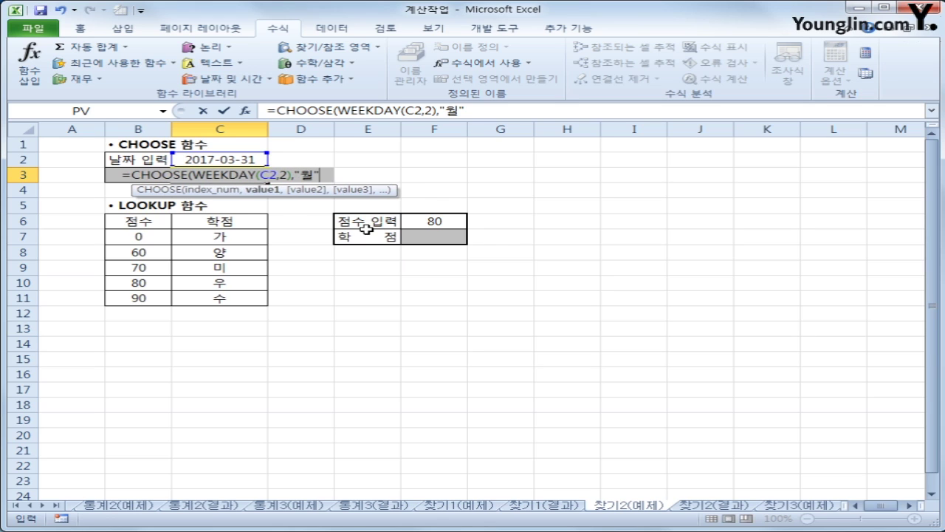
text(,"화")
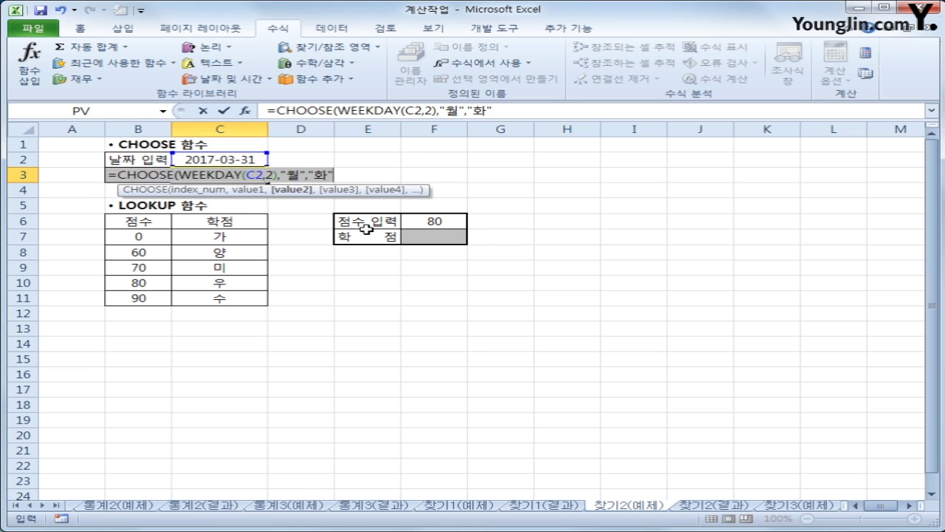
text(,"수","ㅁ)
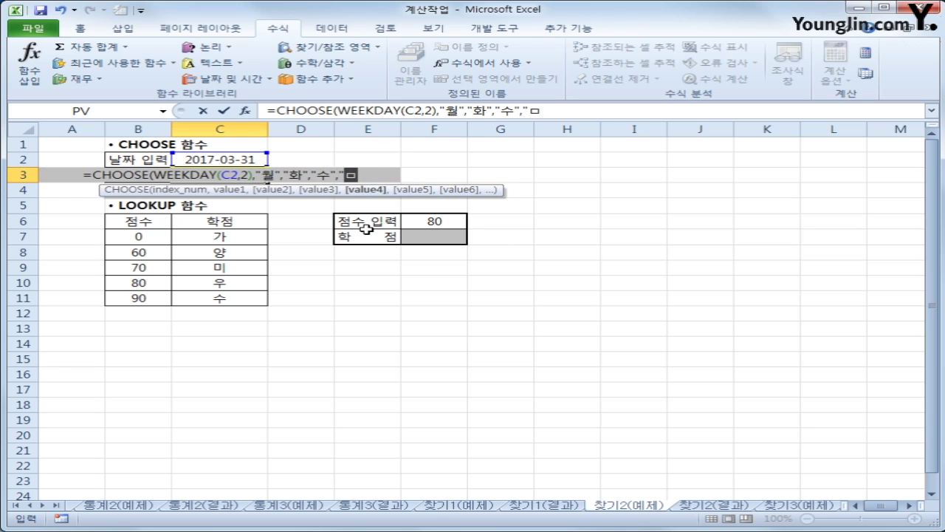
text(목","금)
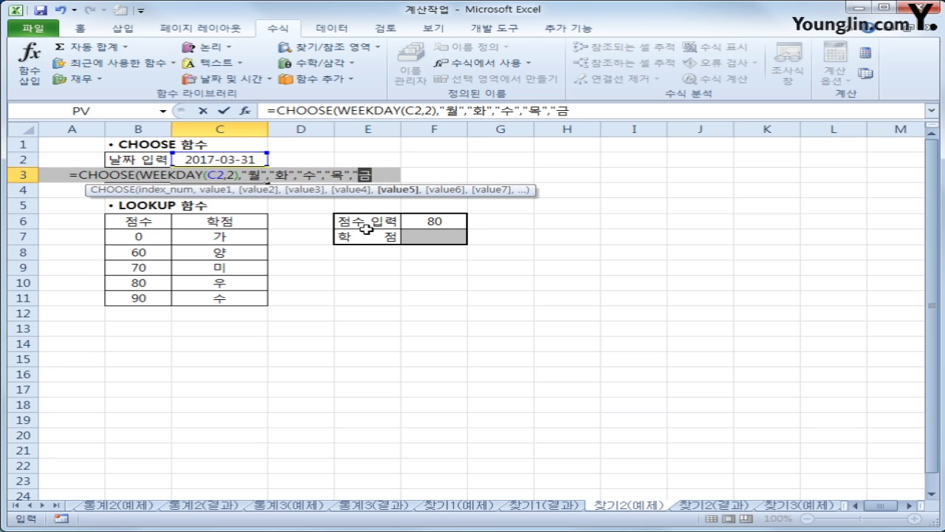
text(",")
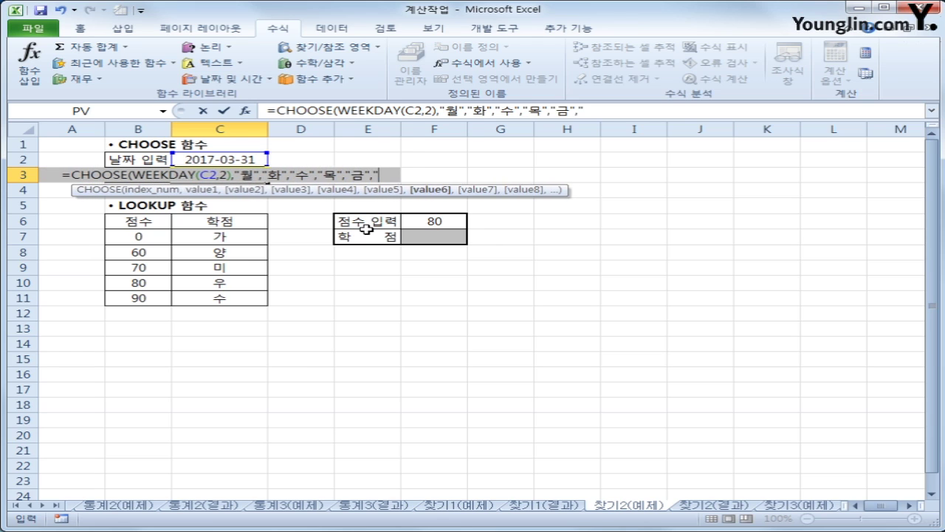
text(토","이)
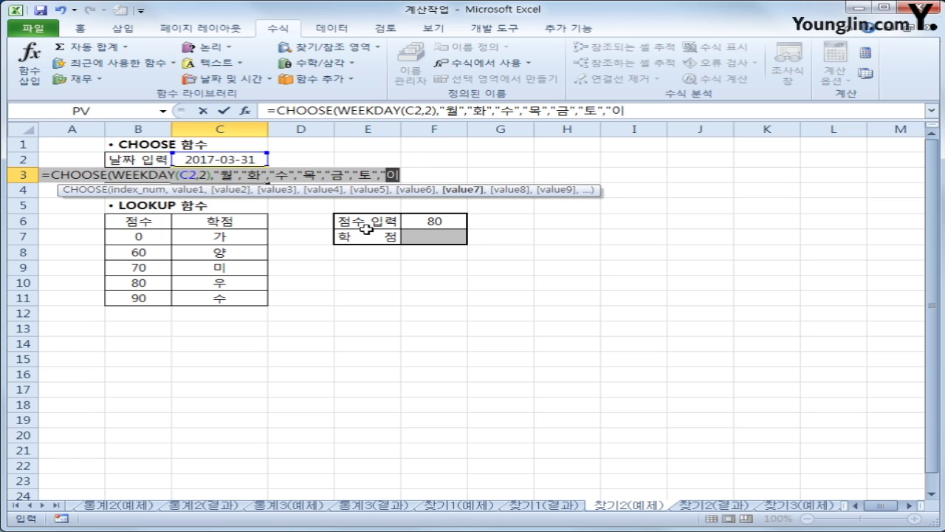
text(일"))
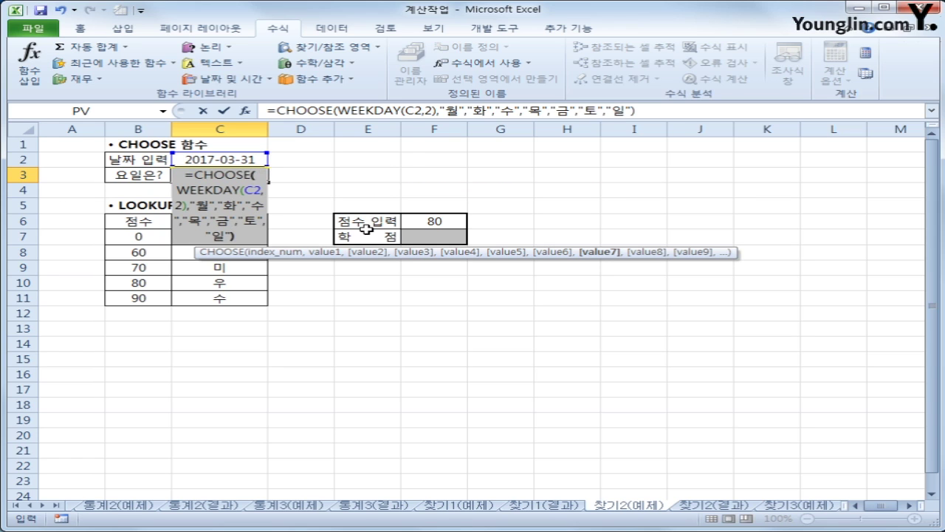
key(Return)
key(Up)
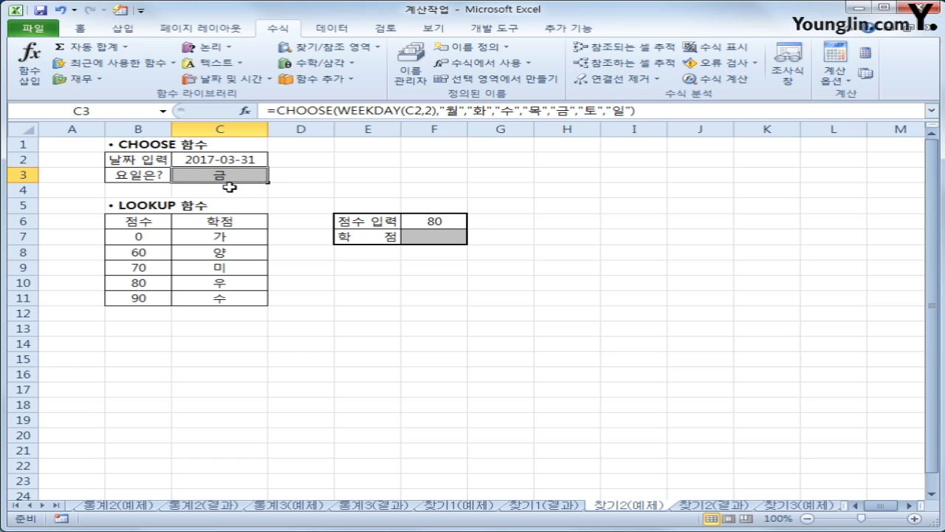
Step: Start a LOOKUP formula in F7 for the 학점 with the entered score in F6 as the lookup value
click(436, 230)
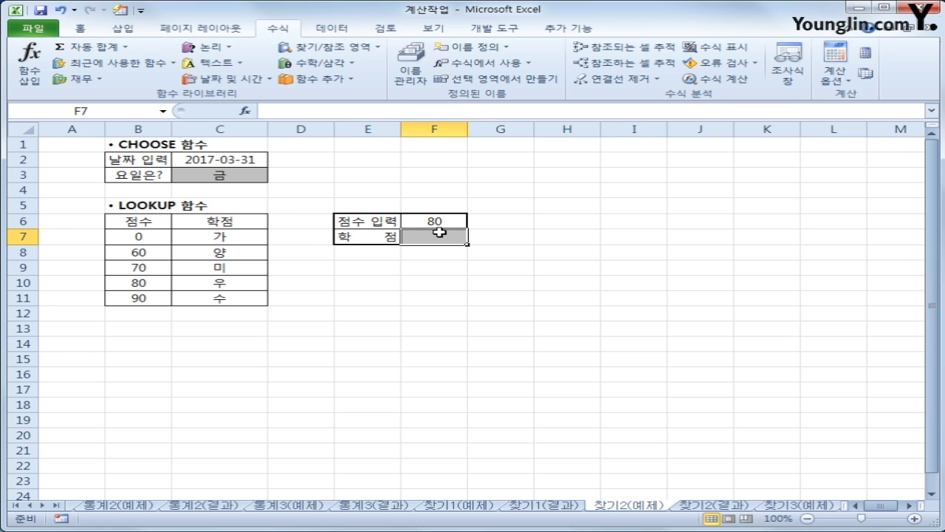
click(191, 280)
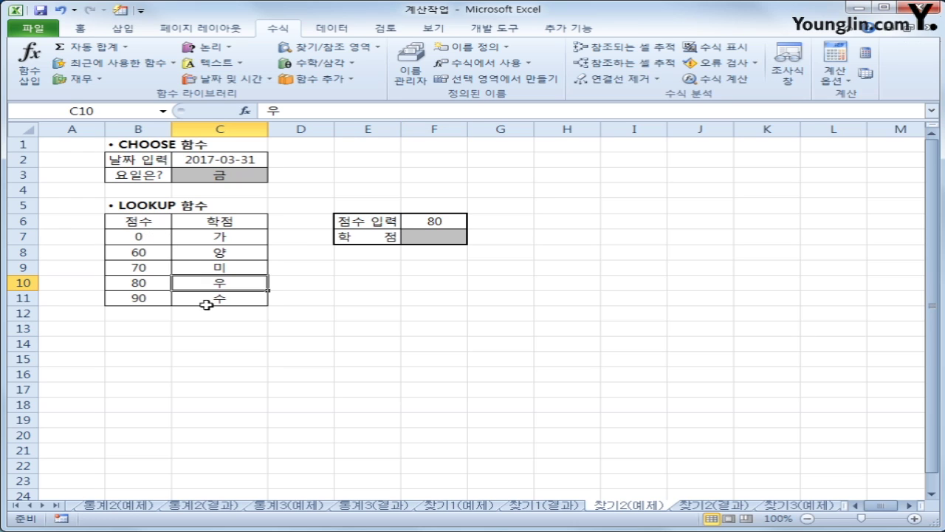
click(433, 240)
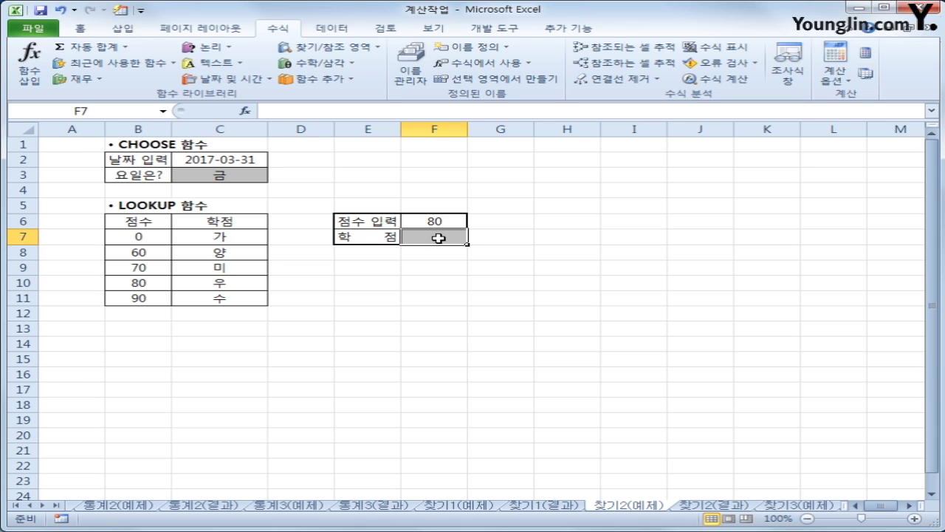
text(=)
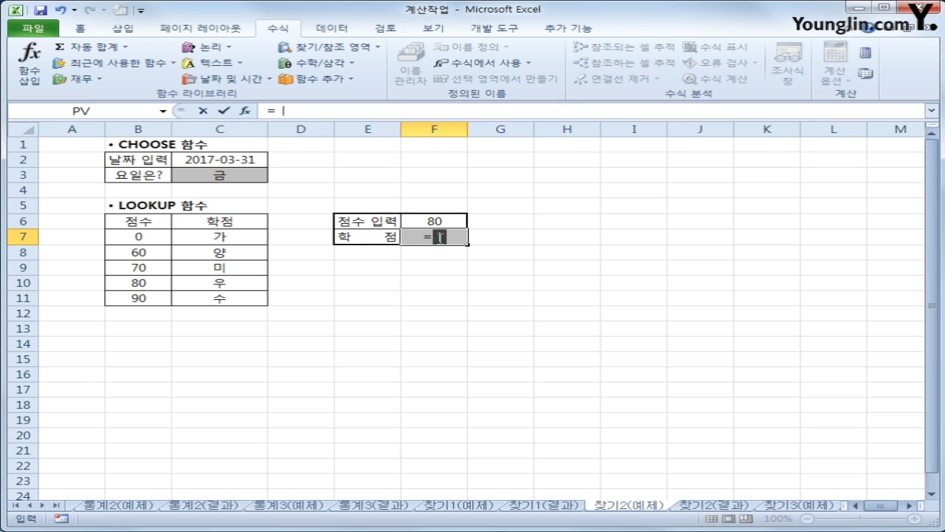
text(look)
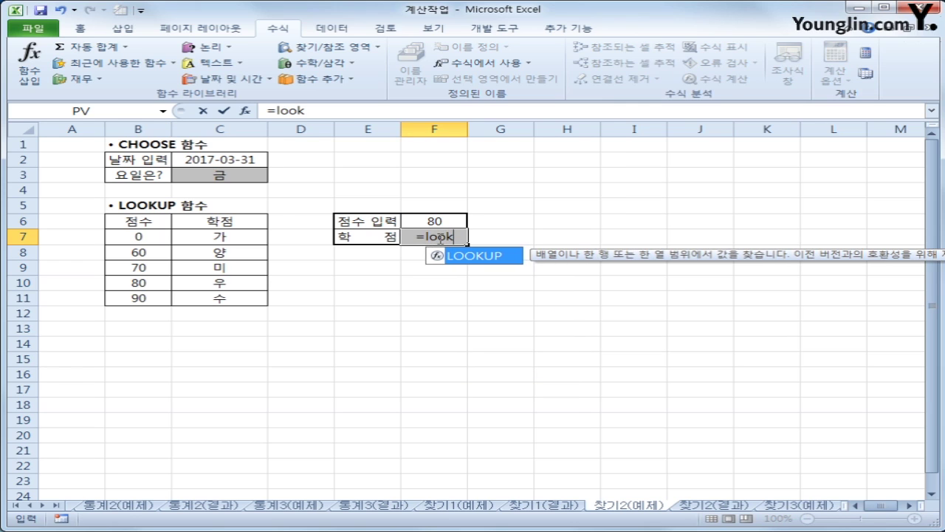
key(Tab)
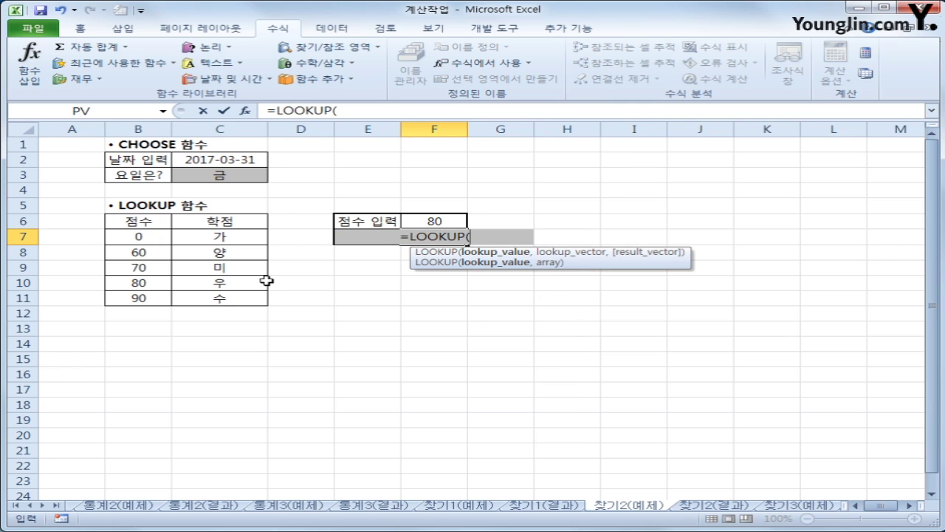
click(434, 223)
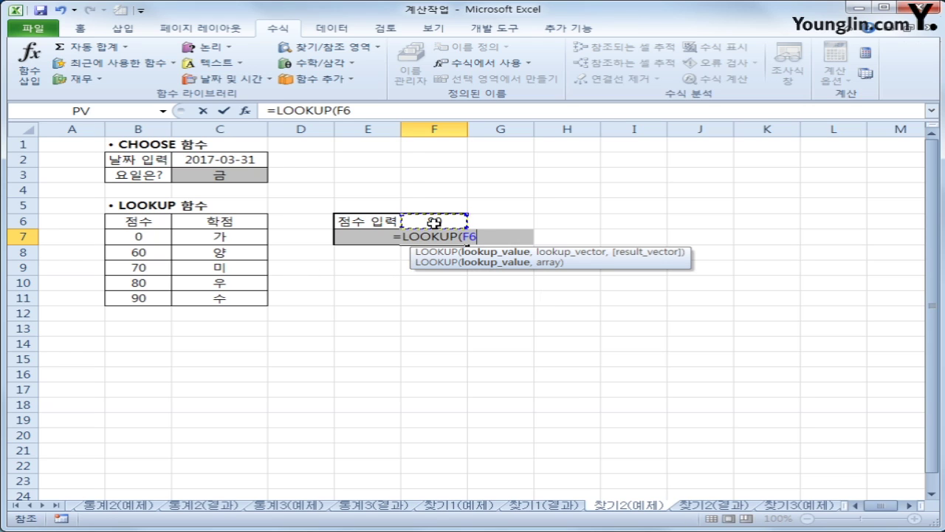
text(,)
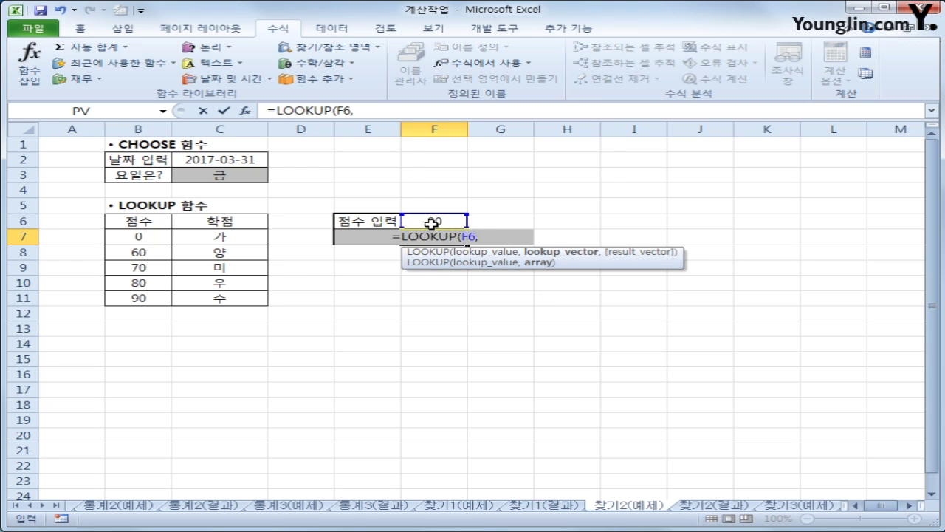
Step: Complete the F7 LOOKUP formula with B7:B11 as the lookup vector and C7:C11 as the result vector, and enter it
drag(129, 237, 132, 298)
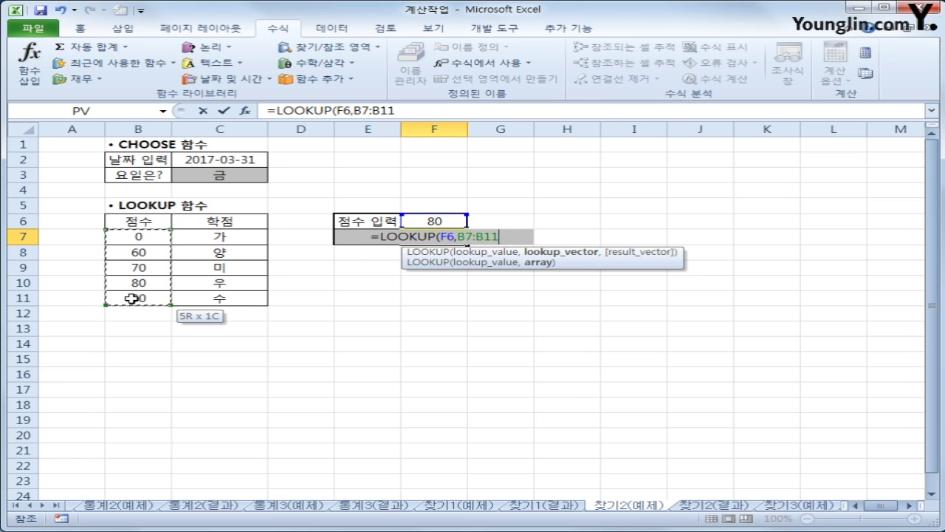
text(,)
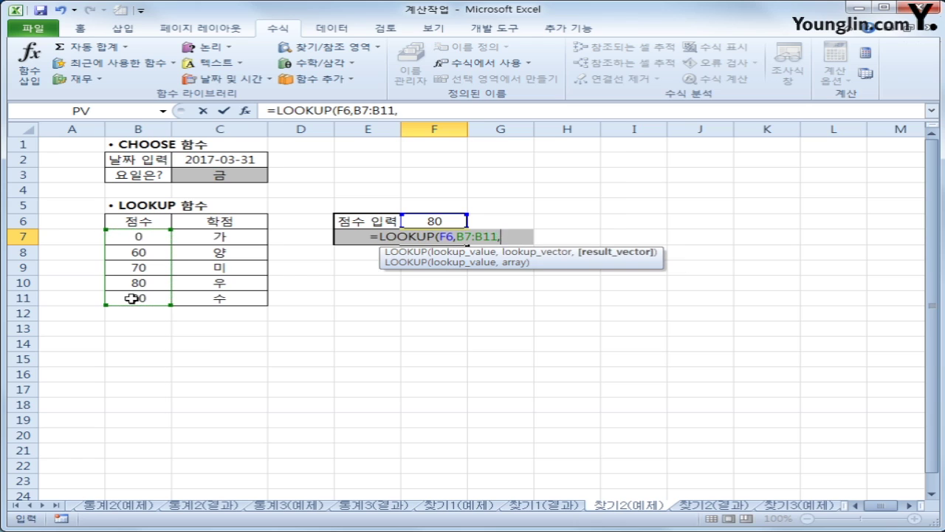
drag(215, 237, 221, 297)
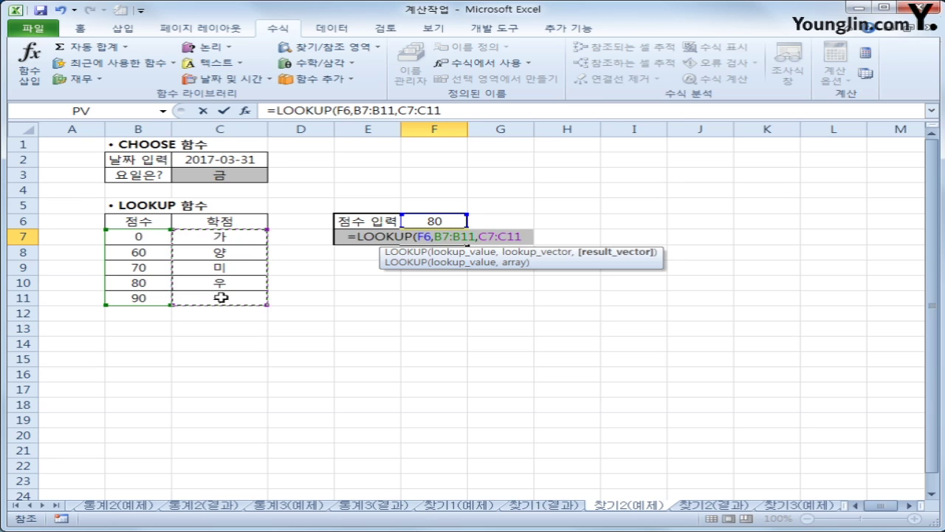
text())
key(Return)
key(Up)
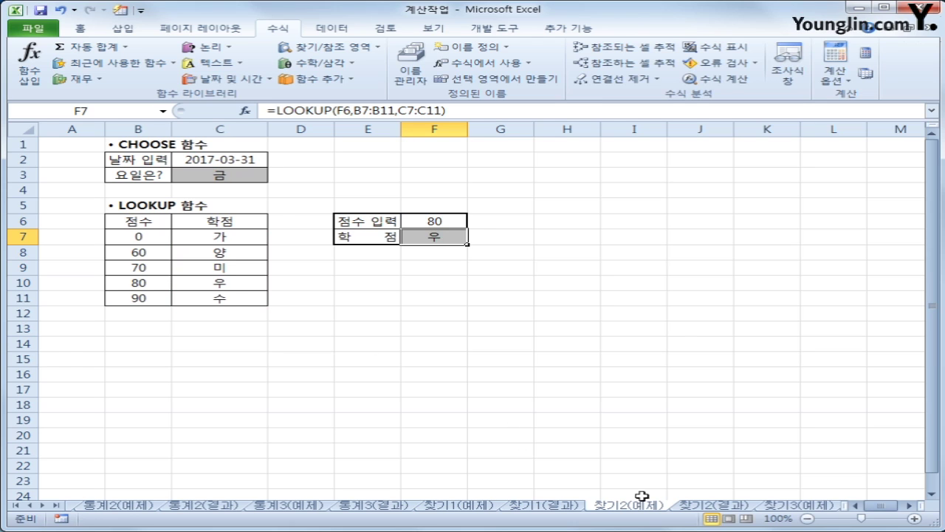
Step: Open the 찾기3(예제) sheet with the MATCH and INDEX exercise
click(699, 507)
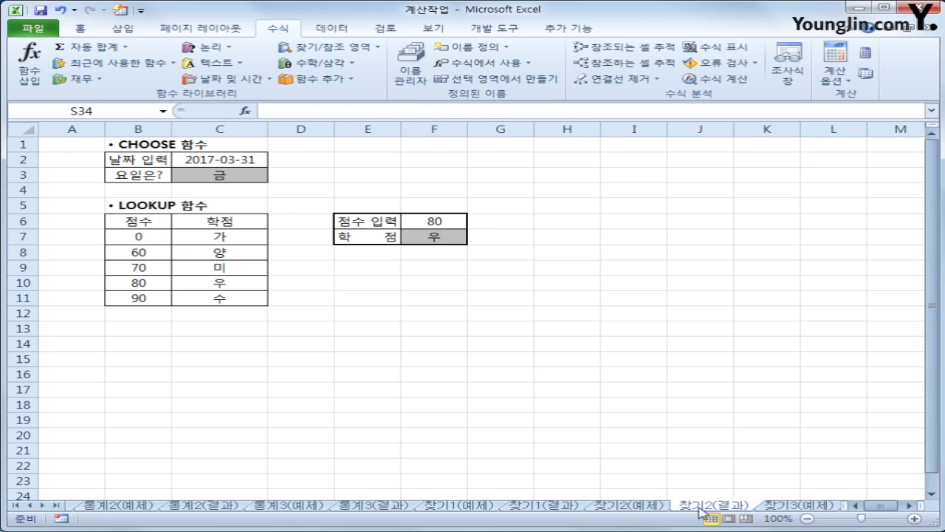
click(641, 507)
click(692, 507)
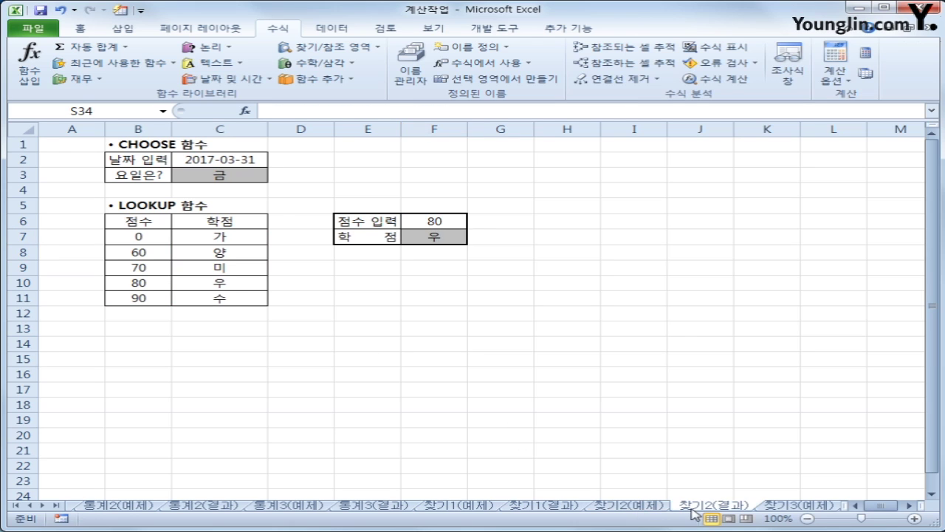
click(41, 507)
click(42, 506)
click(41, 507)
click(42, 507)
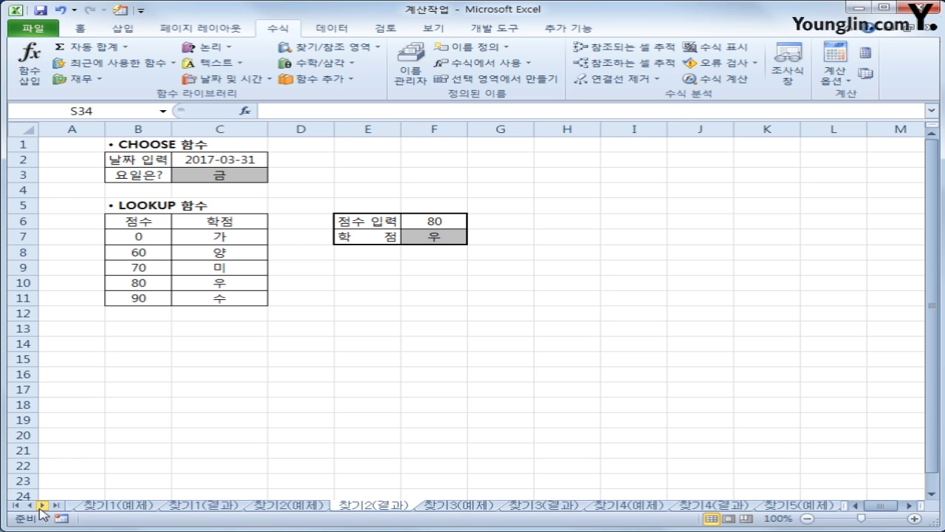
click(41, 506)
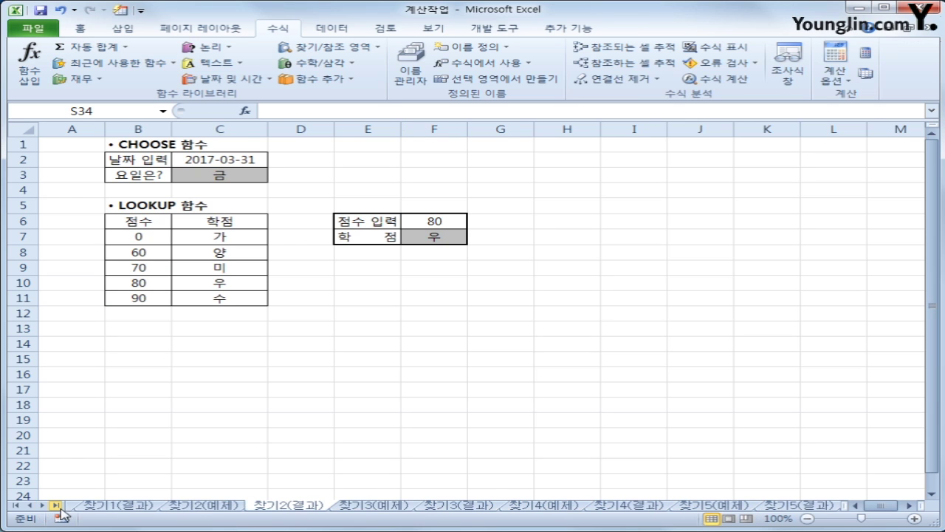
click(378, 508)
Step: Examine how the ordered product in C12 and quantity in C13 relate to the headings and rates of the discount table
click(262, 357)
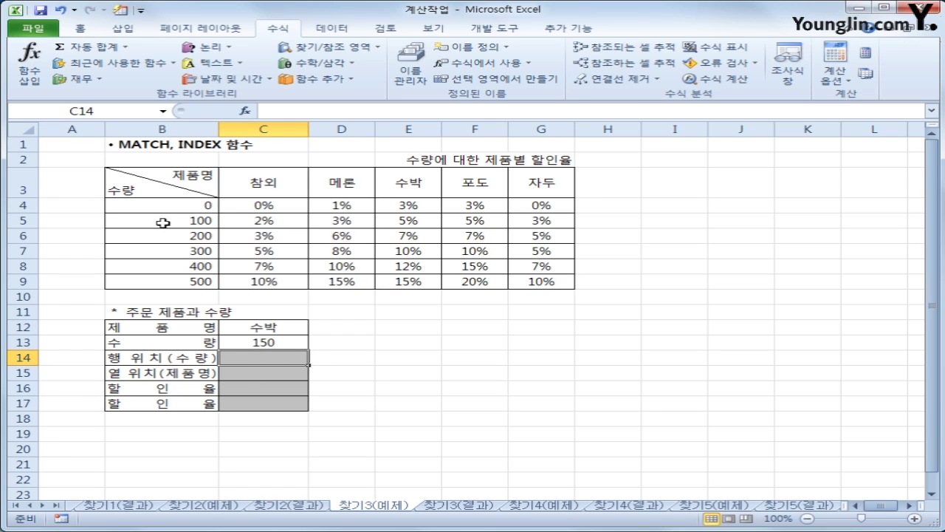
click(267, 220)
click(414, 236)
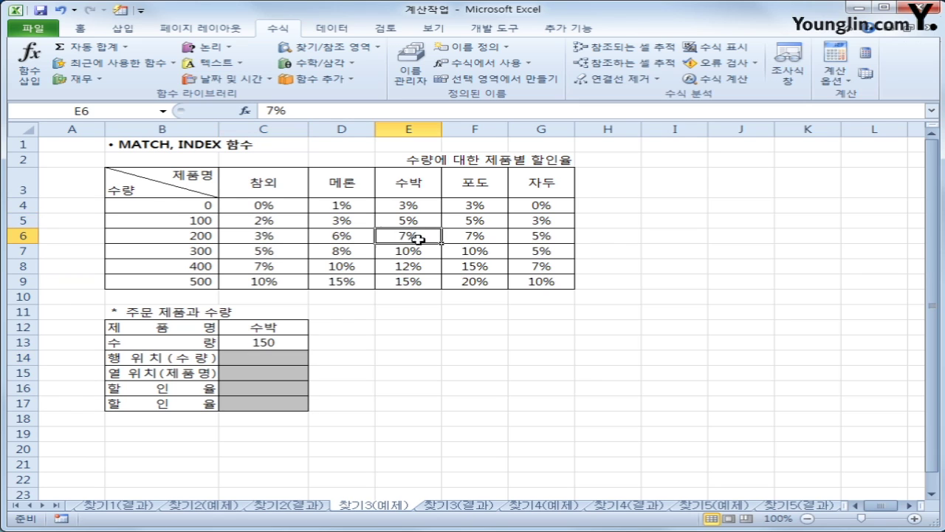
click(475, 236)
click(526, 241)
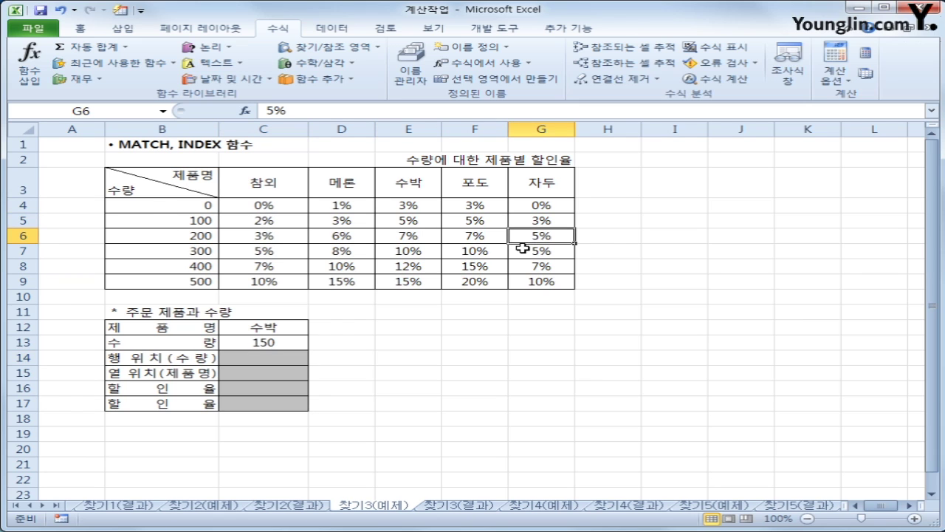
click(289, 326)
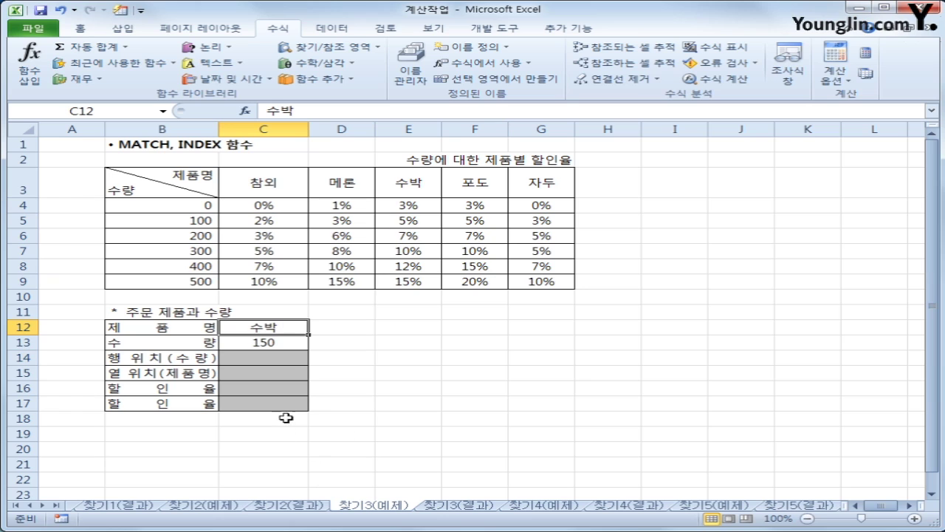
click(404, 180)
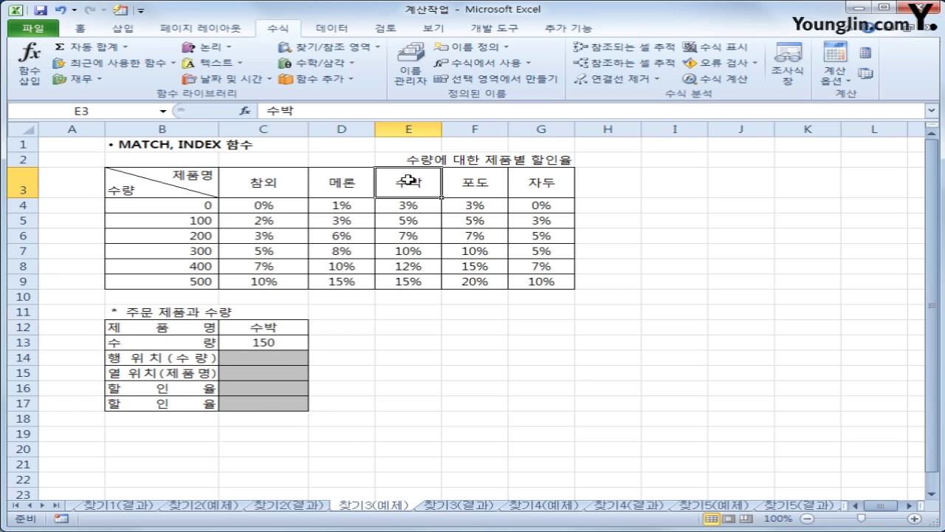
click(186, 224)
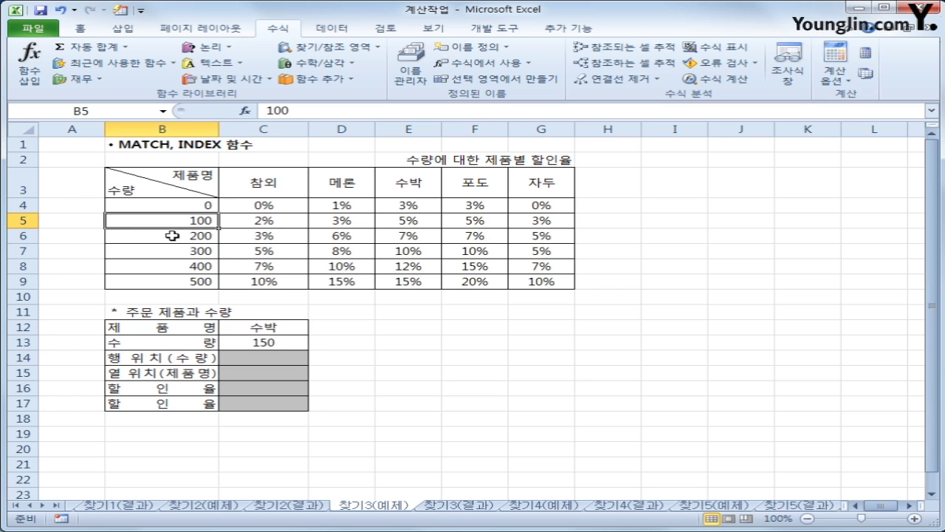
click(172, 237)
drag(183, 220, 407, 219)
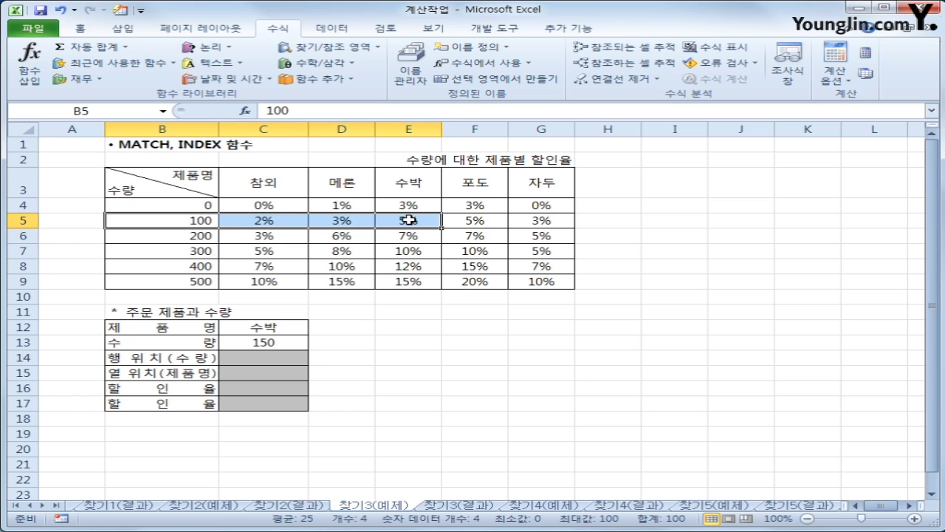
click(407, 220)
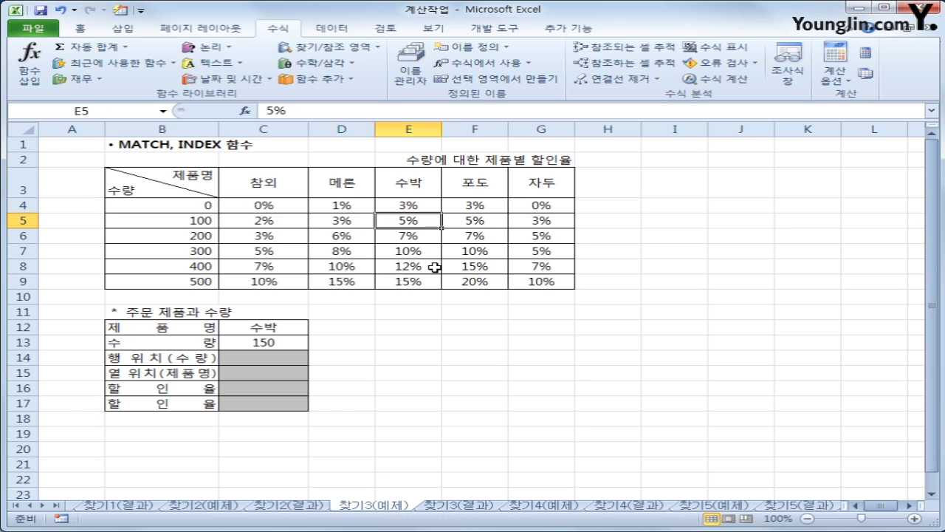
click(289, 359)
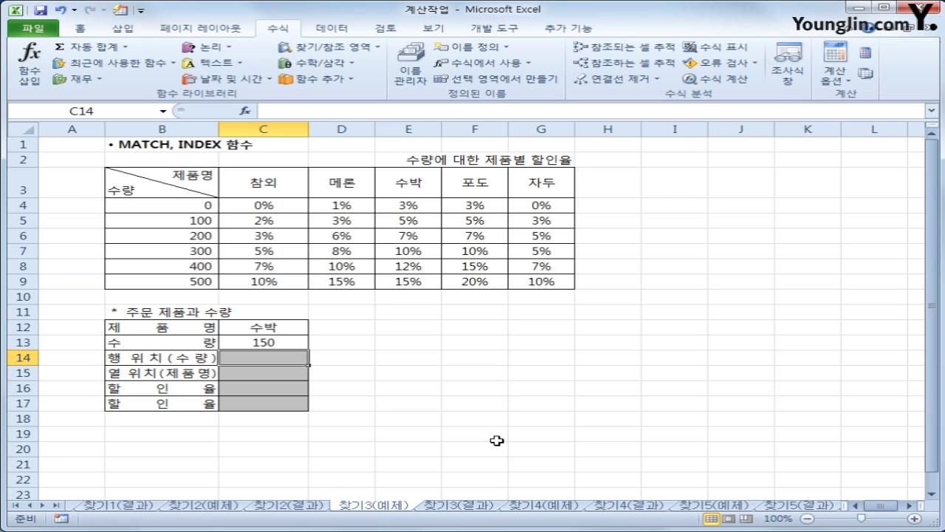
click(274, 347)
click(264, 362)
drag(177, 205, 176, 282)
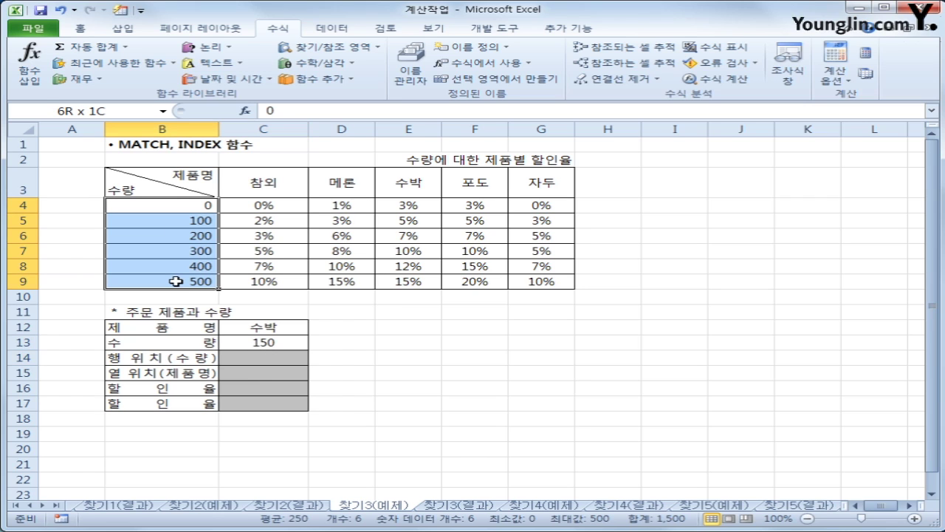
click(281, 361)
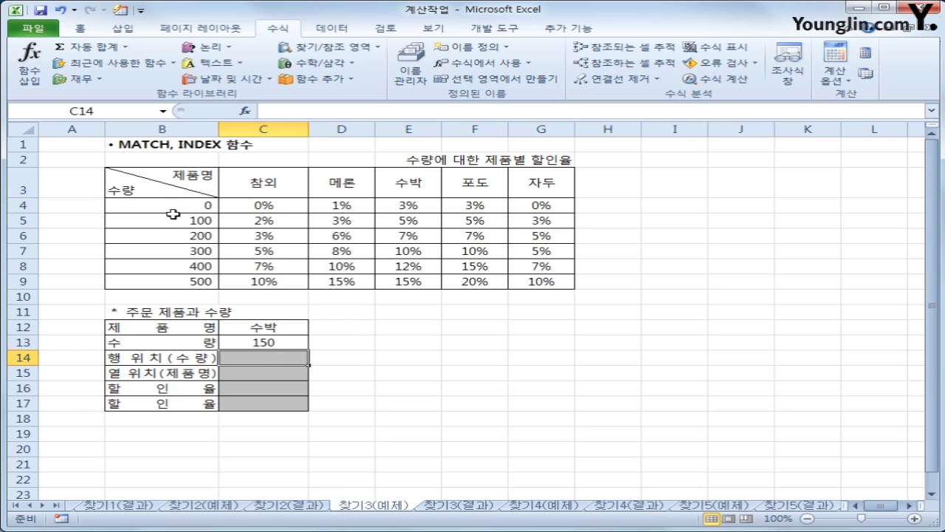
drag(176, 206, 174, 281)
Step: Enter =MATCH(C13,B4:B9,1) in C14 to find the row position of the ordered quantity
click(251, 355)
text(=ma)
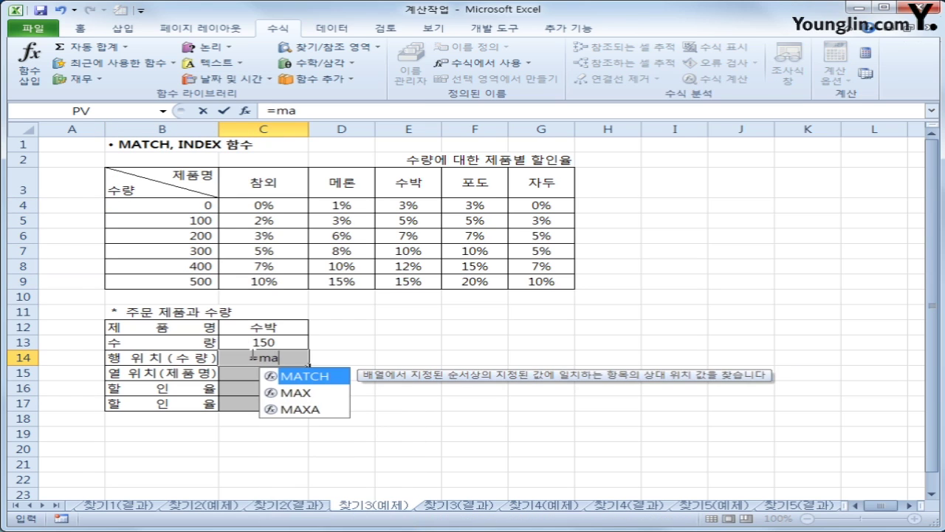
key(Tab)
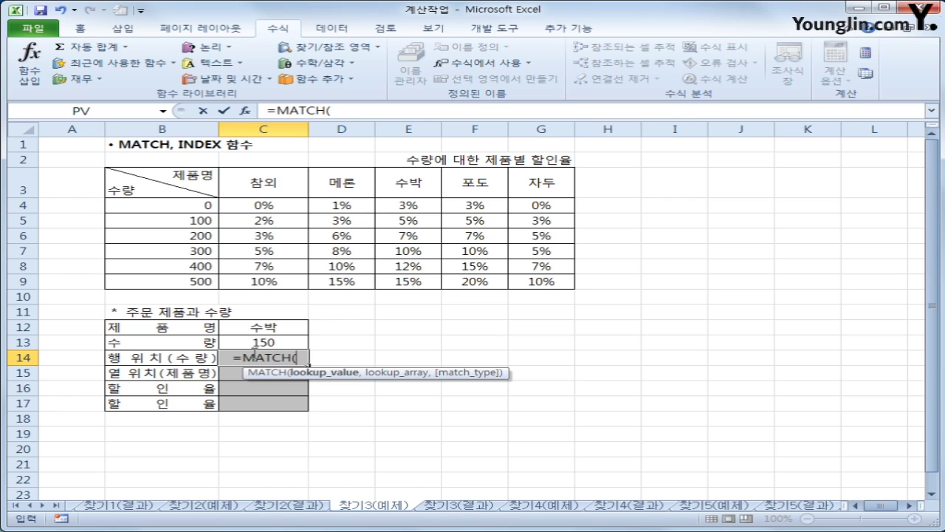
click(259, 344)
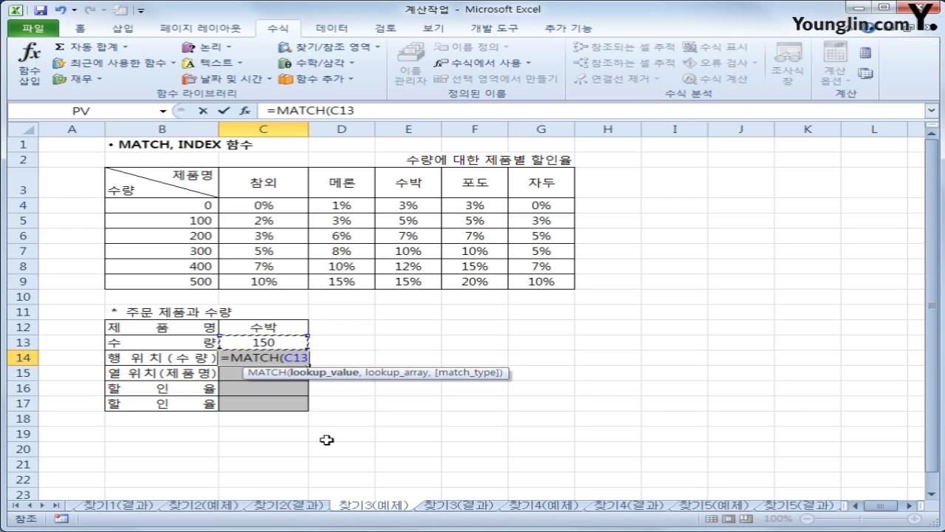
text(,)
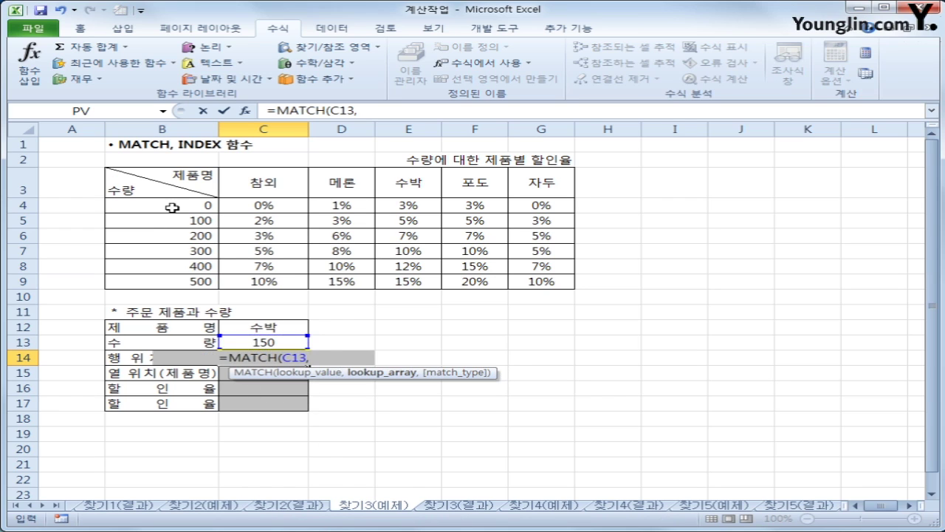
drag(175, 208, 162, 280)
text(,)
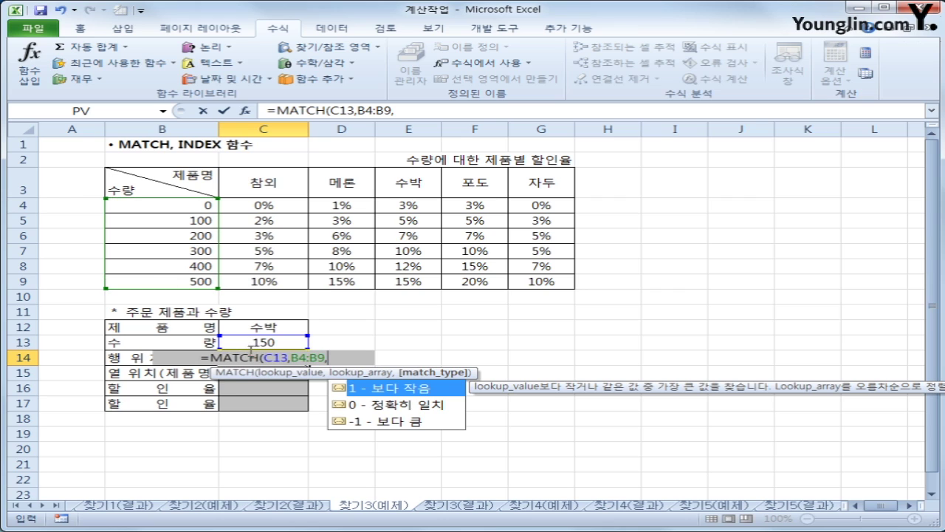
text(1)
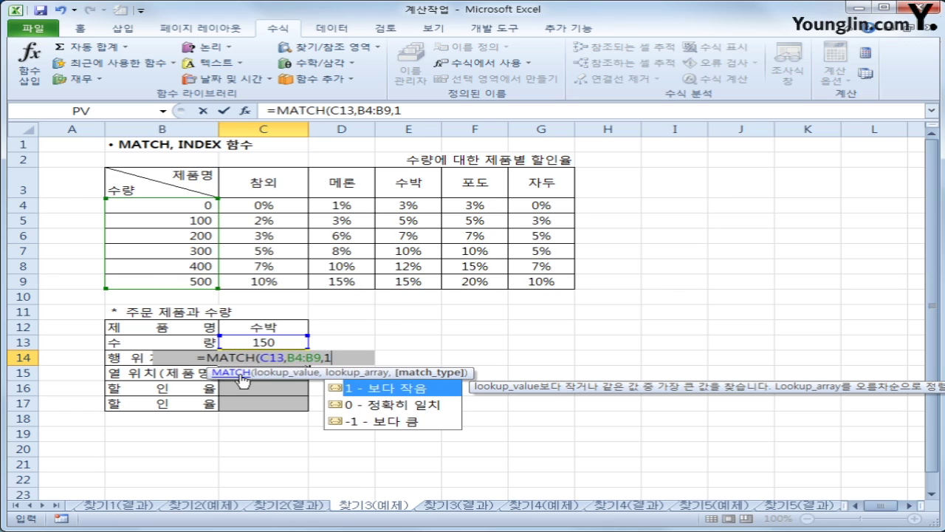
text())
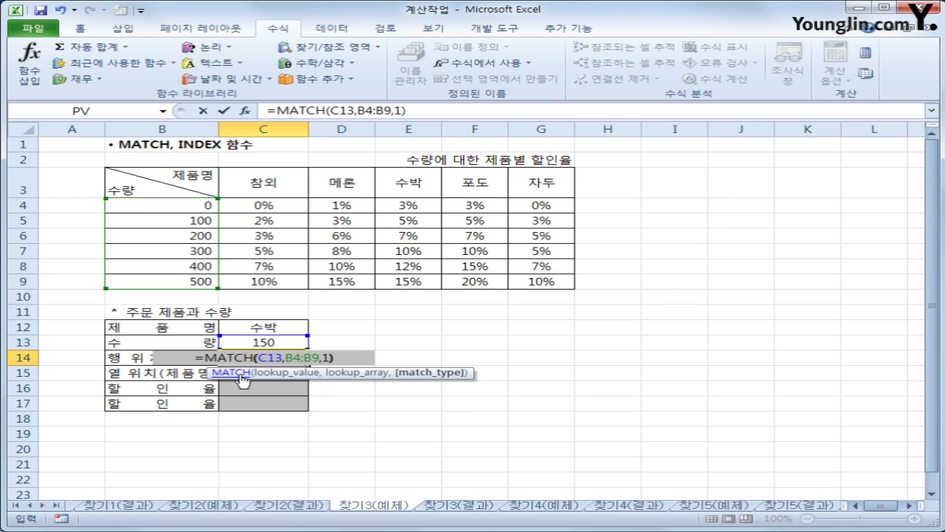
key(Return)
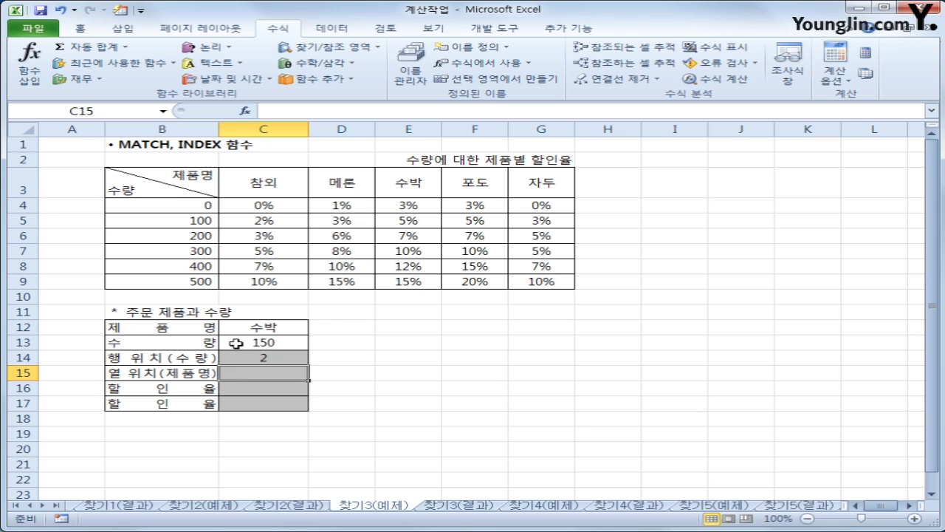
Step: Examine the quantity thresholds in B4:B9 and compare the ordered product in C12 with the product headings in C3:G3
click(200, 236)
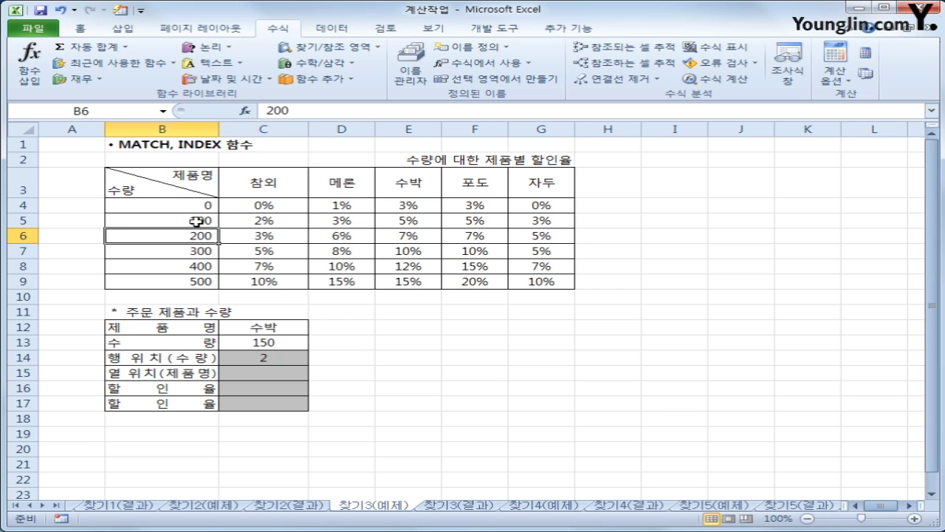
click(194, 220)
drag(189, 205, 192, 282)
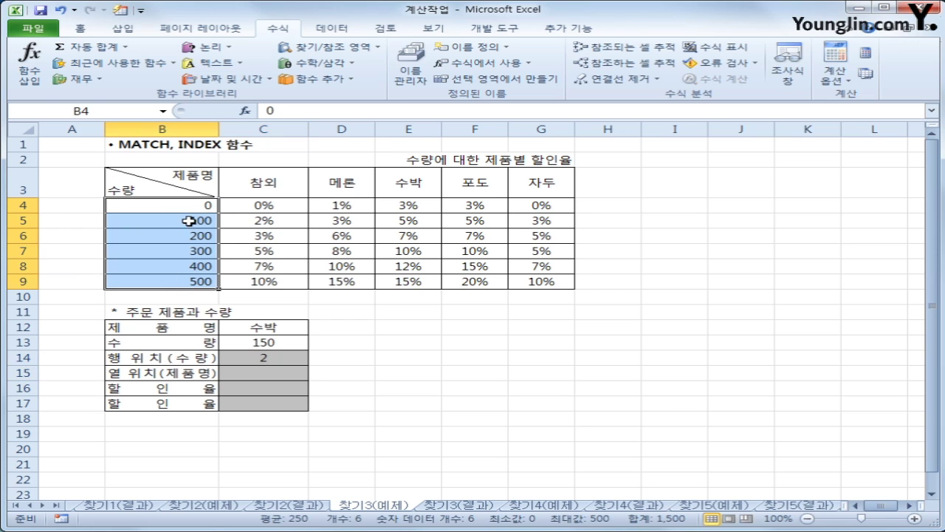
click(189, 220)
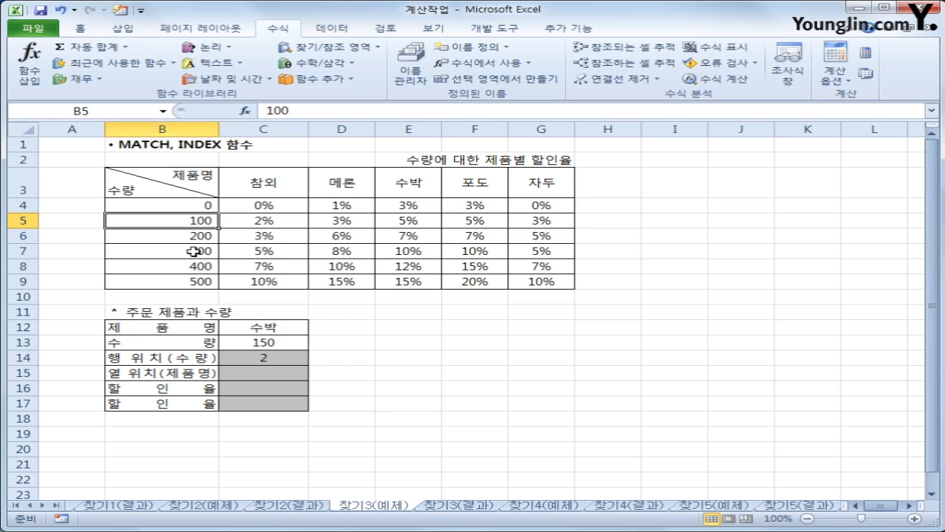
click(260, 373)
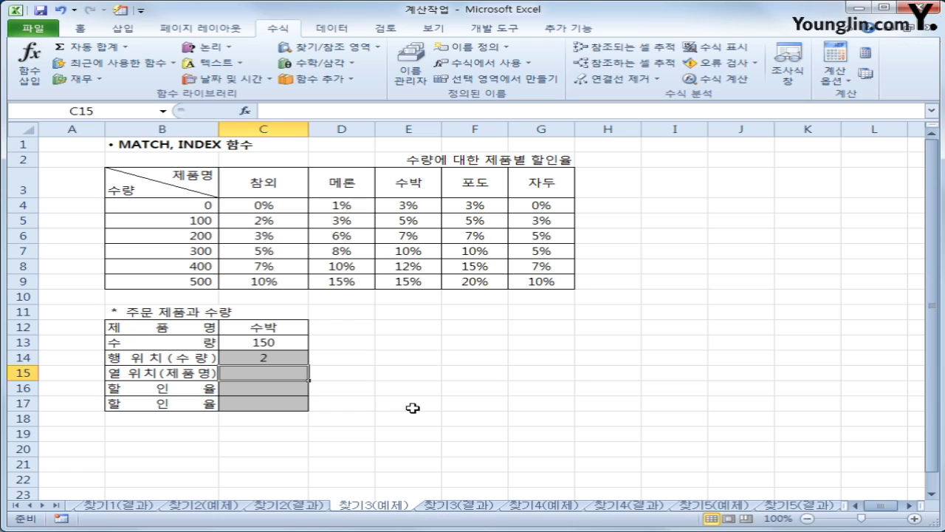
click(265, 331)
drag(272, 183, 571, 191)
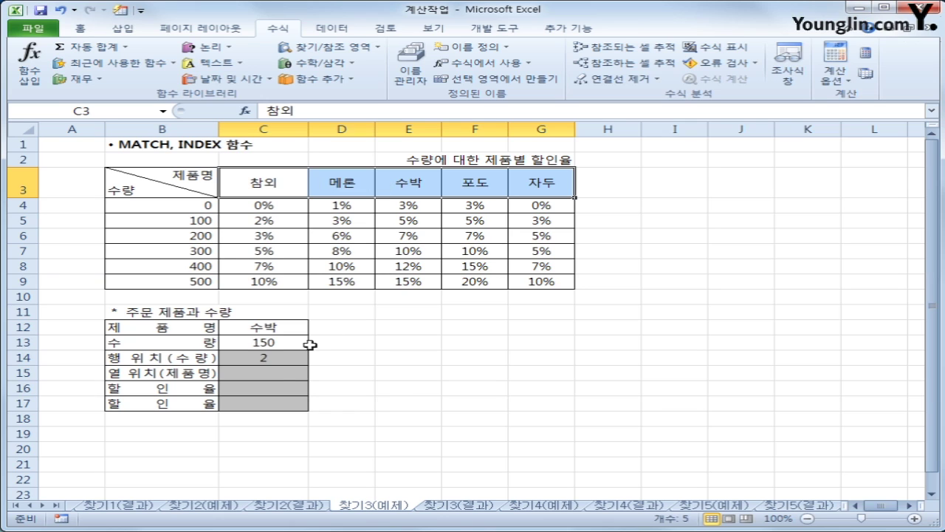
Step: Build a MATCH formula in C15 with C12 as the lookup value and the product headings C3:G3 as the lookup array
click(286, 377)
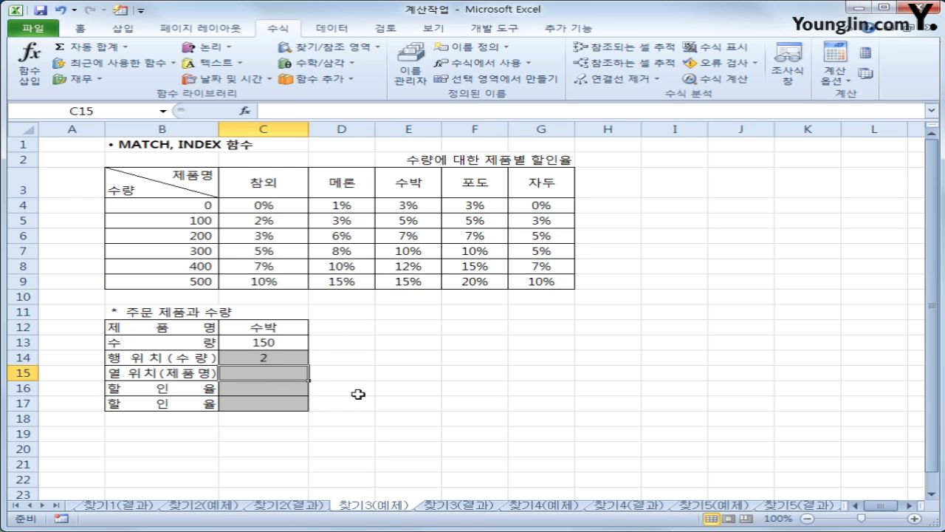
text(=)
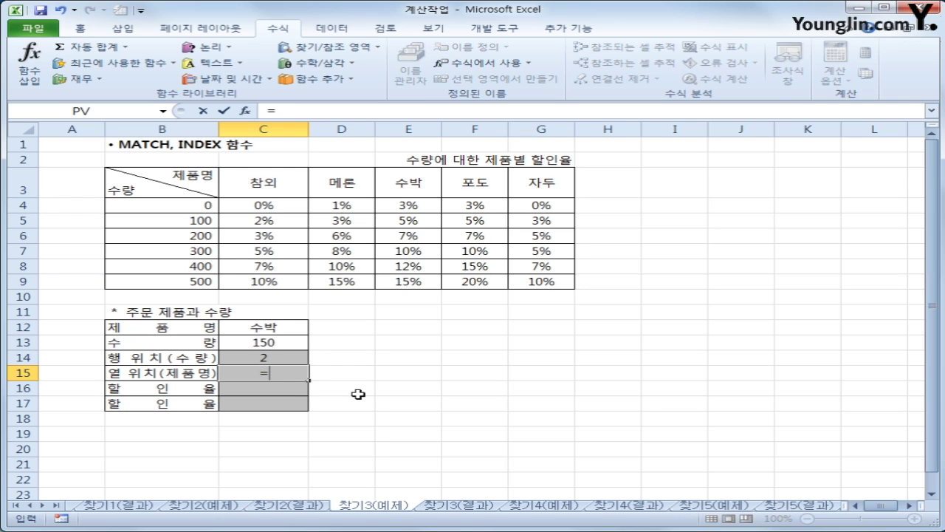
text(mat)
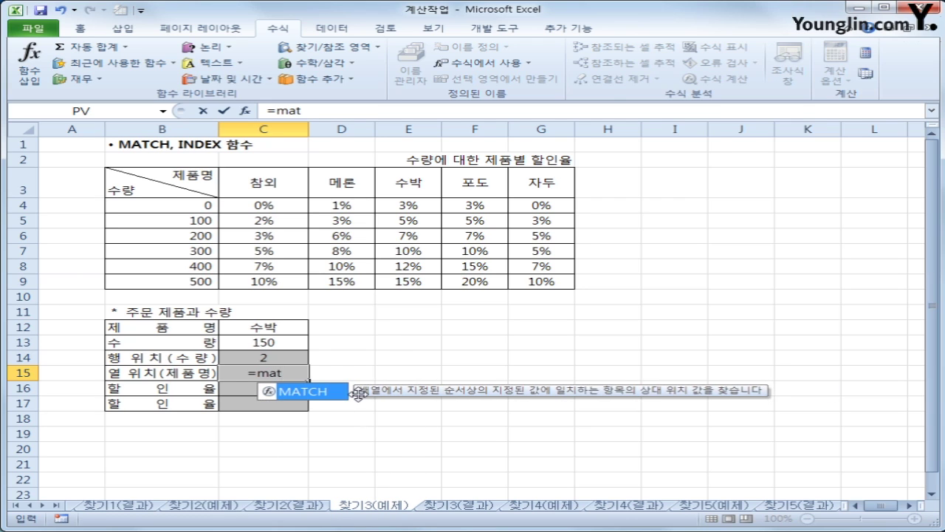
key(Tab)
click(293, 329)
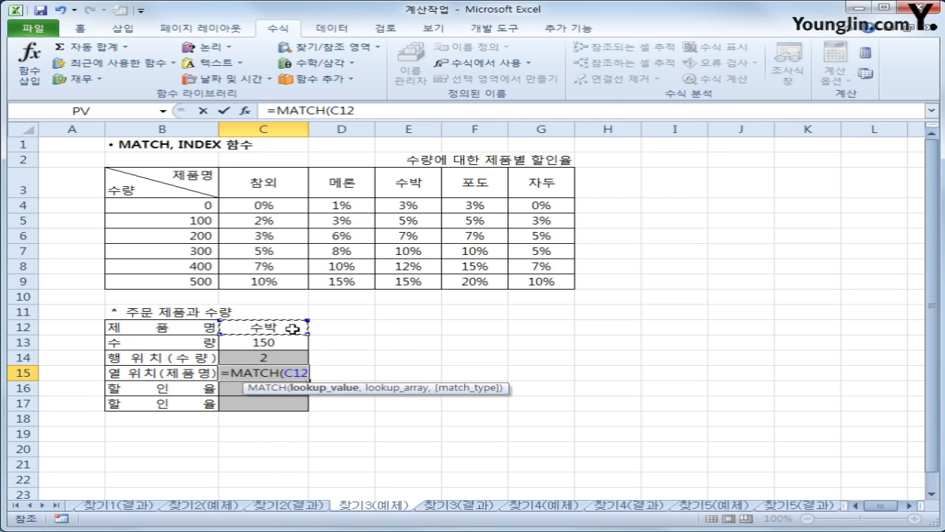
text(,)
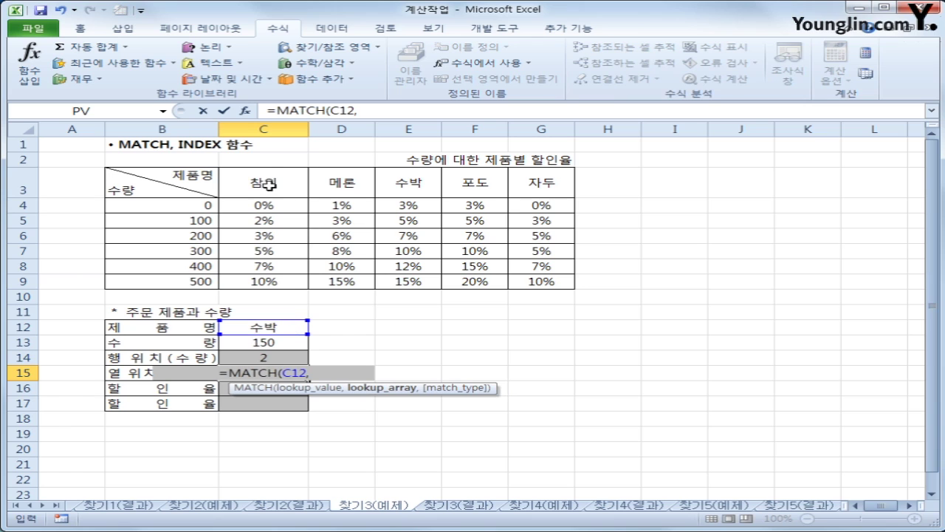
drag(262, 183, 559, 185)
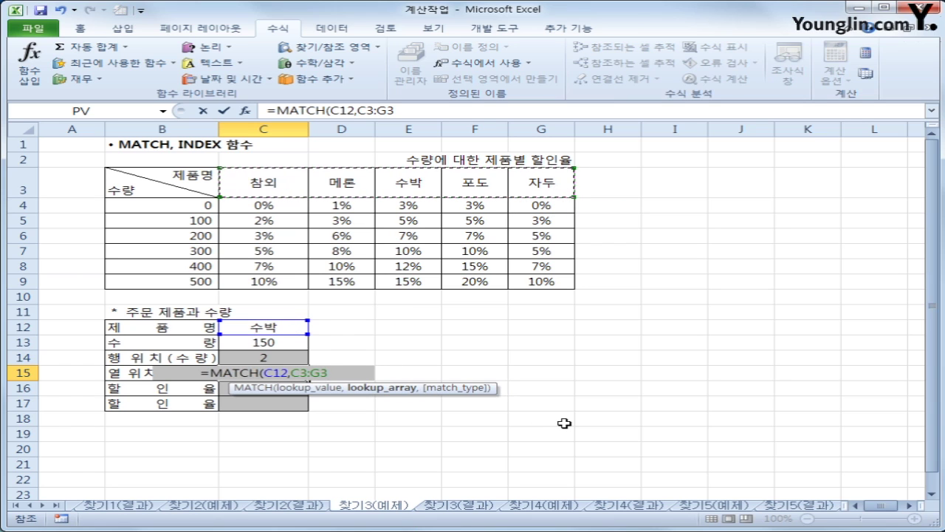
text(,)
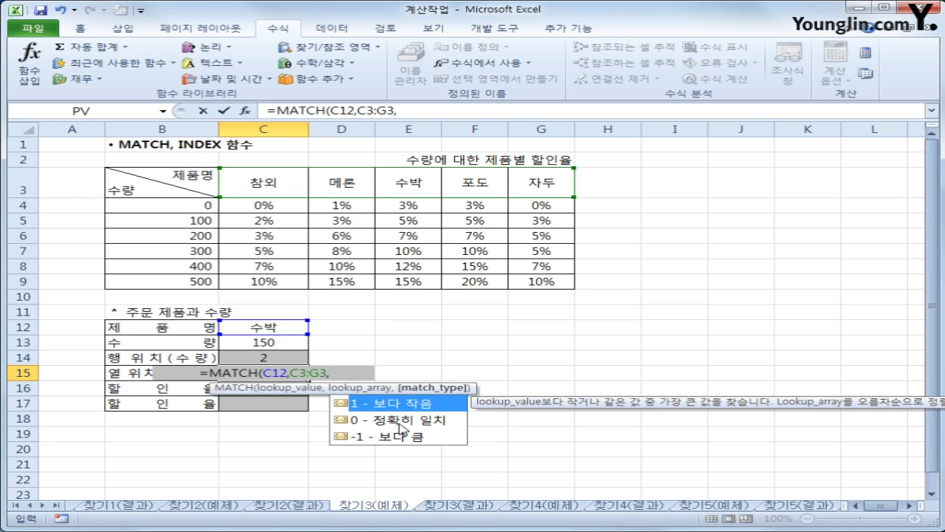
Step: Complete the column-position formula in C15 as =MATCH(C12,C3:G3,0), using exact match
text(0)
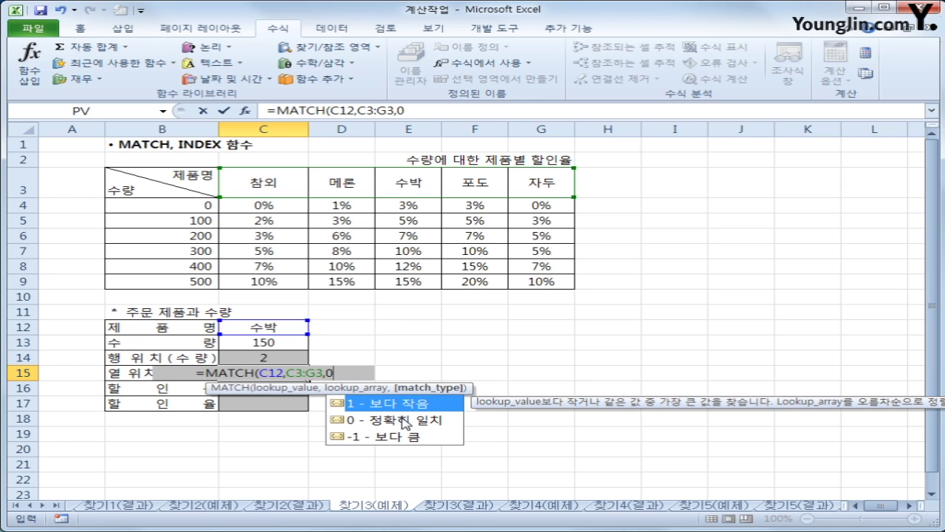
text())
key(Return)
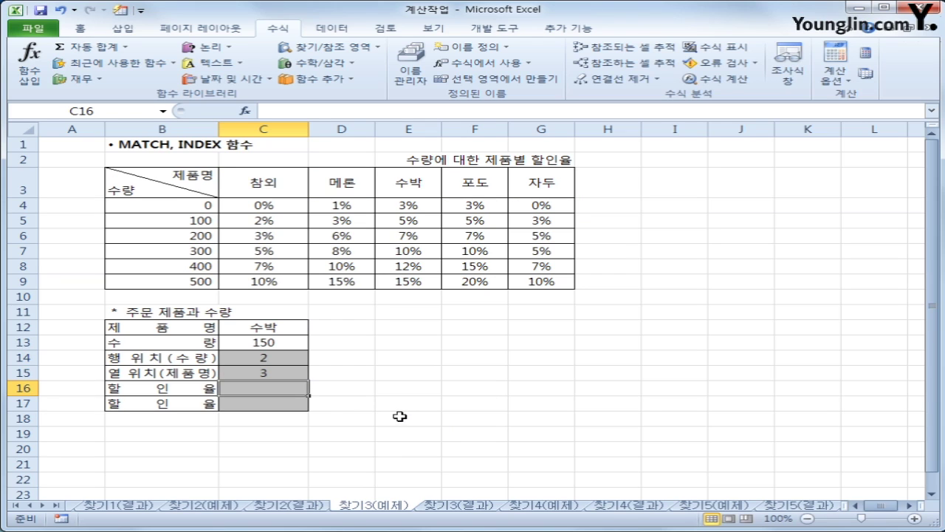
Step: Enter =INDEX(C4:G9,C14,C15) in C16 to look up the discount rate from the row and column position cells
click(277, 359)
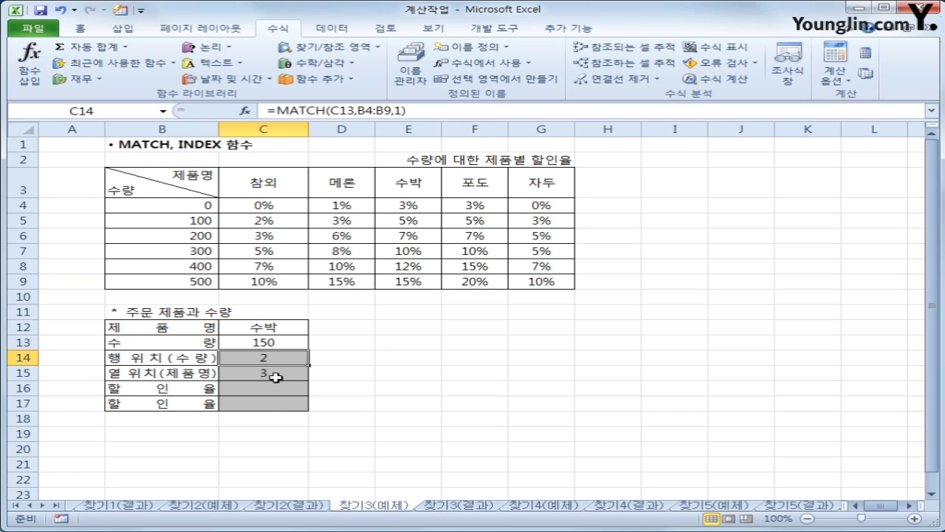
click(275, 375)
click(271, 391)
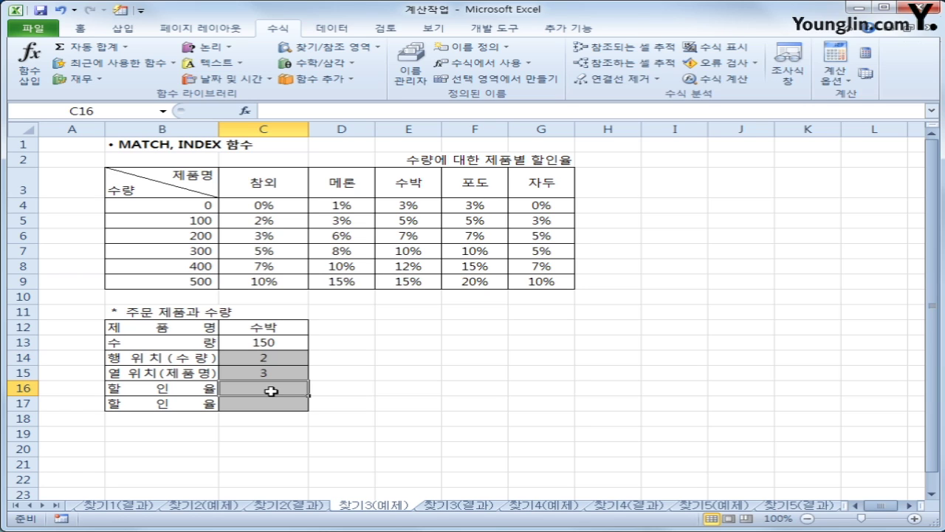
text(=ind)
key(Tab)
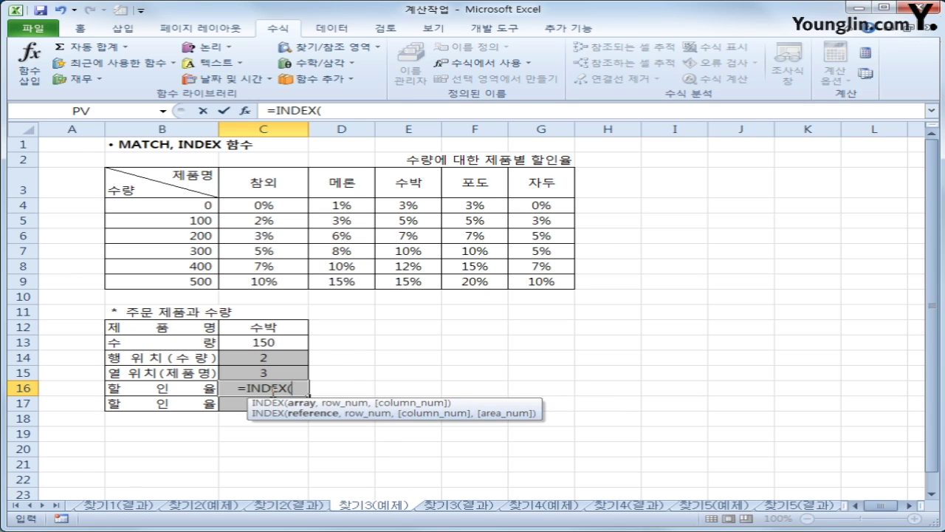
drag(272, 209, 527, 283)
text(,)
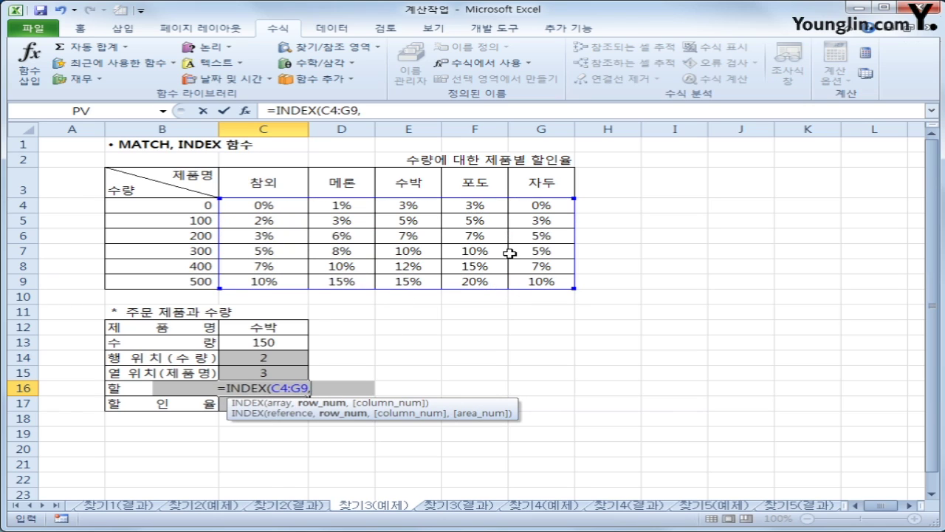
click(288, 358)
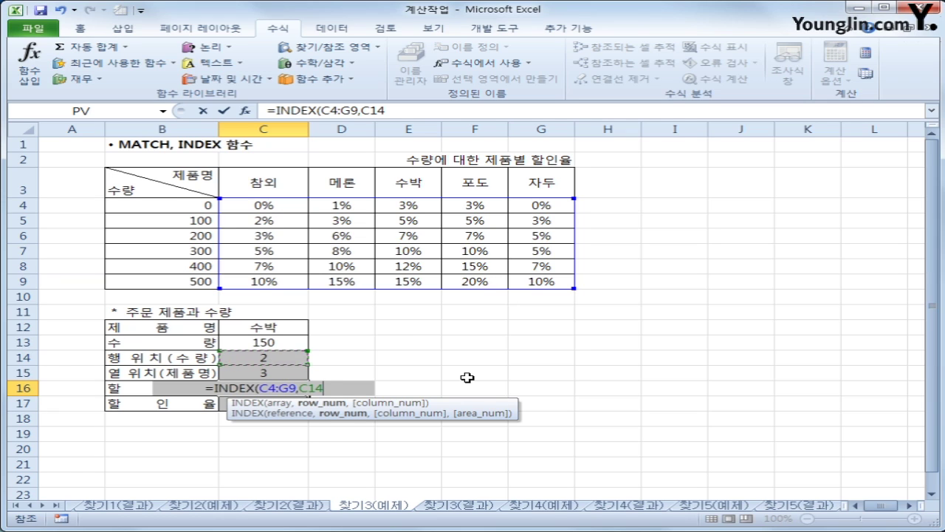
text(,)
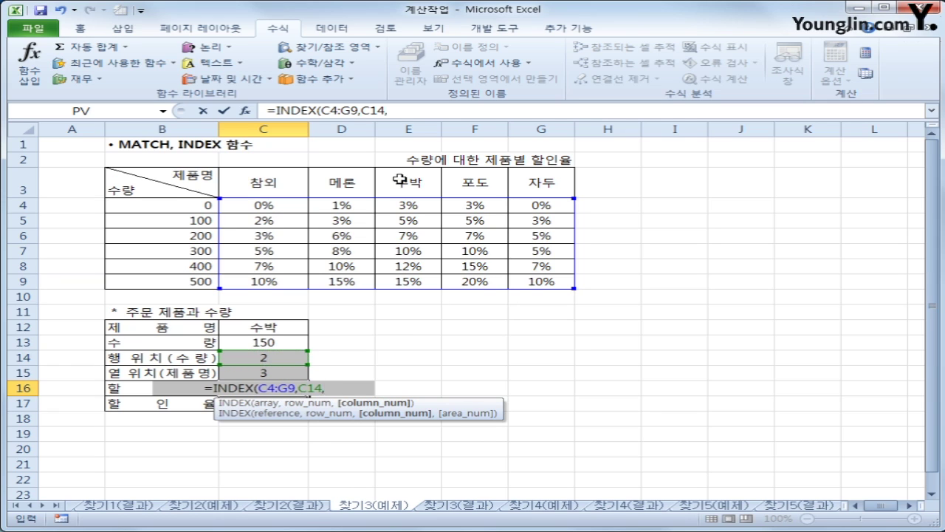
click(288, 371)
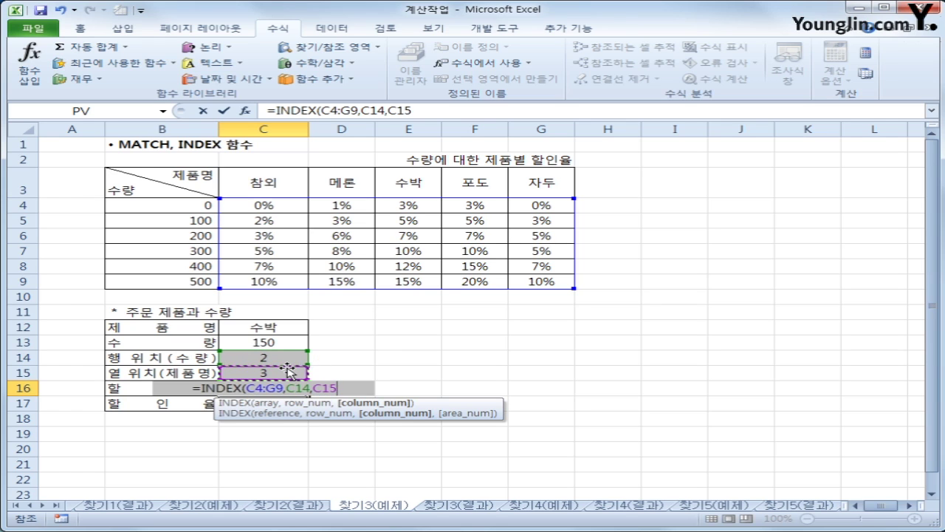
text())
key(Return)
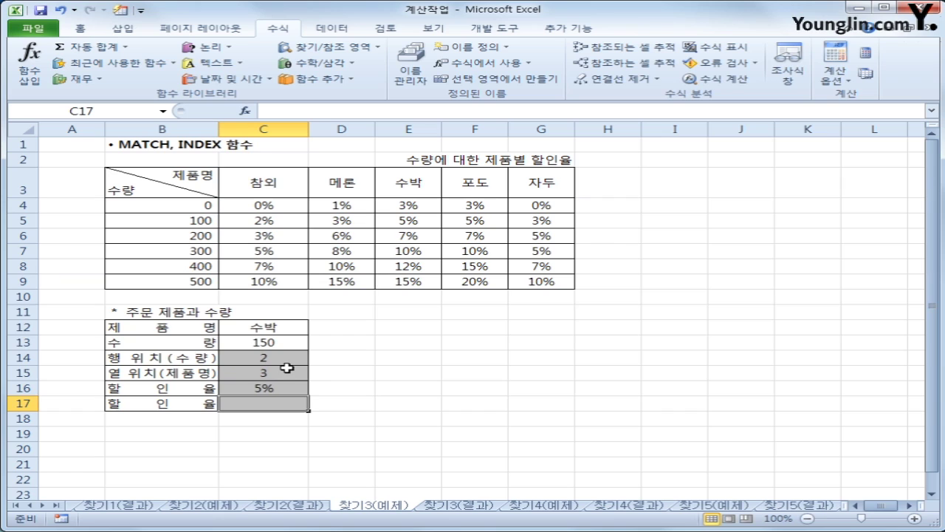
Step: Begin an INDEX formula in C17 with the discount table C4:G9 as its array
click(284, 391)
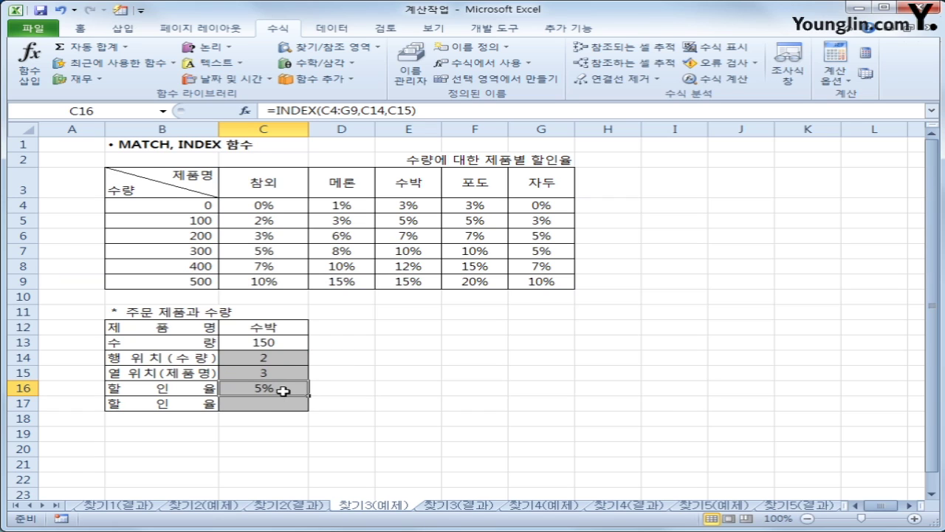
click(288, 407)
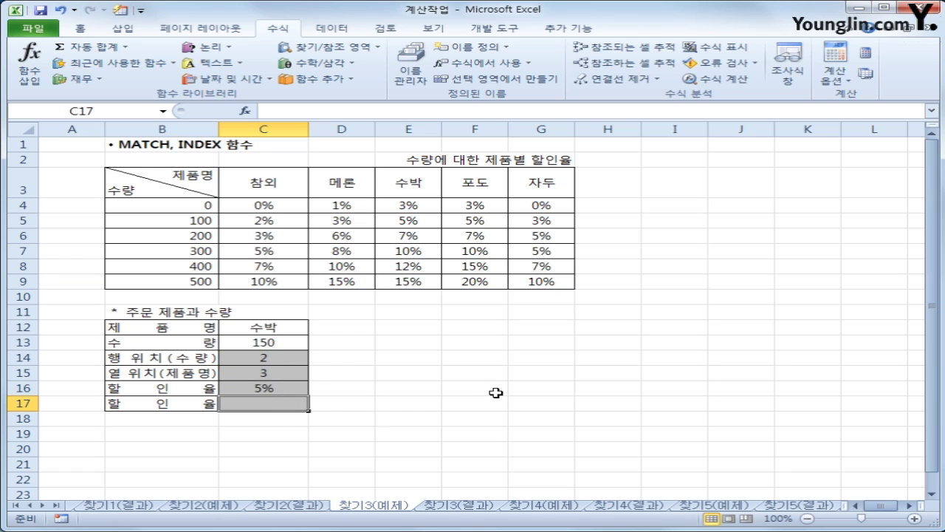
click(281, 357)
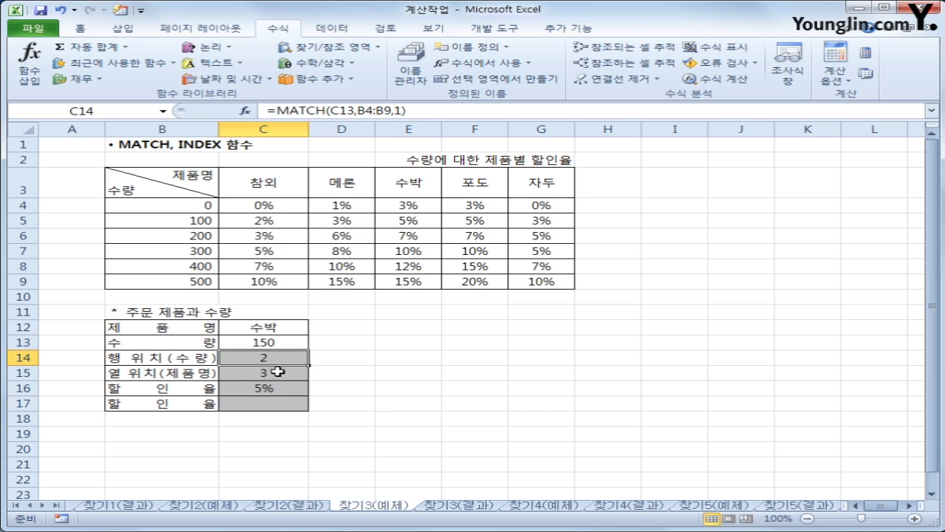
click(279, 372)
click(276, 360)
click(281, 406)
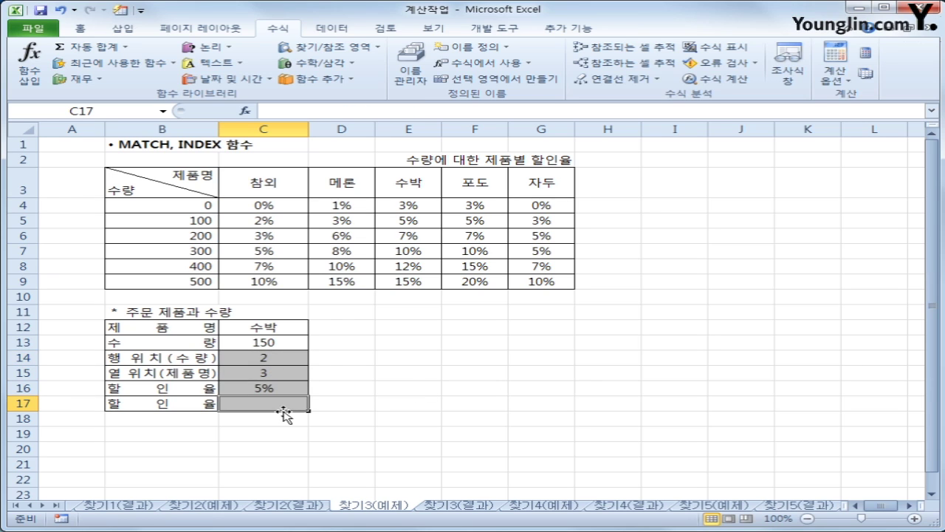
text(=inde)
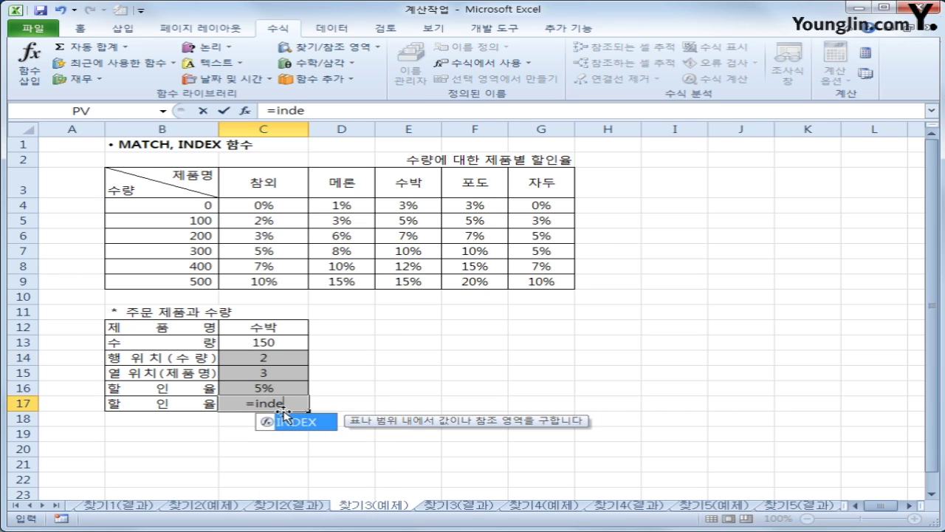
key(Tab)
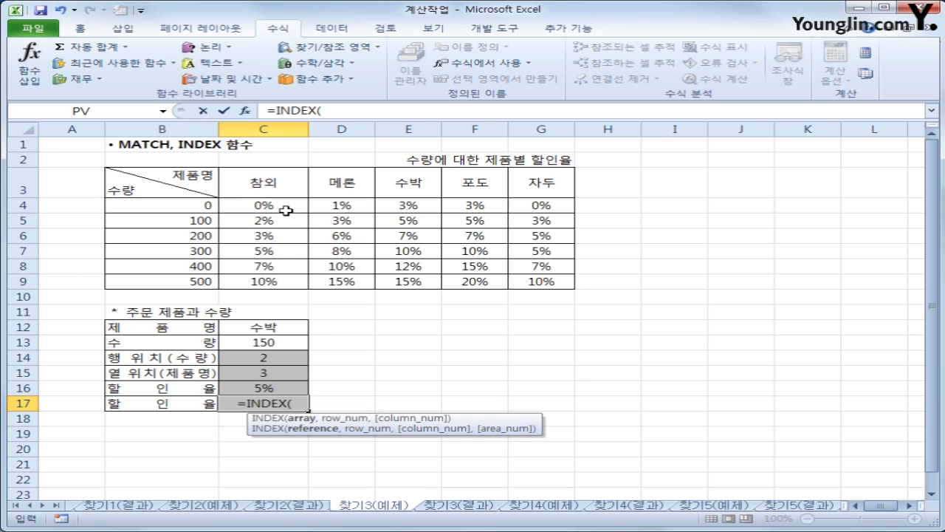
drag(283, 207, 545, 282)
text(,)
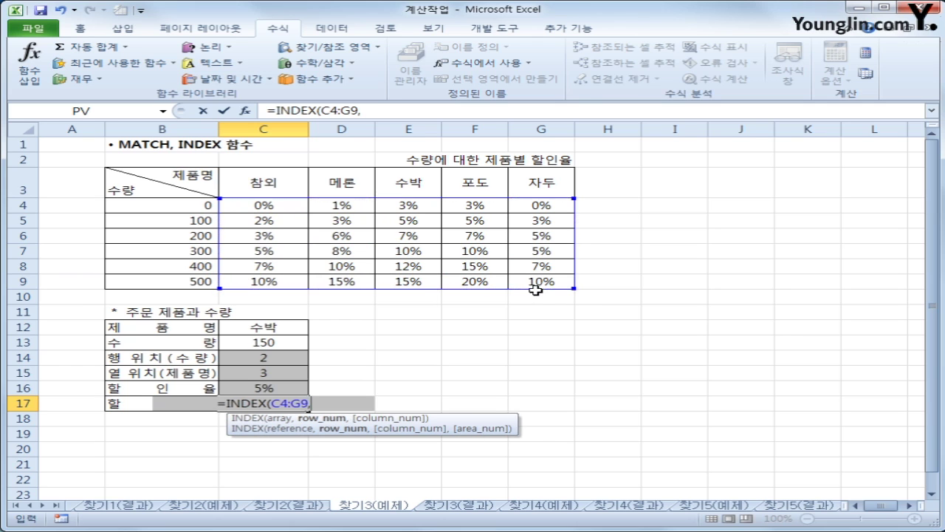
Step: Add MATCH(C13,B4:B9,1) as the row argument of the INDEX formula in C17
text(matc)
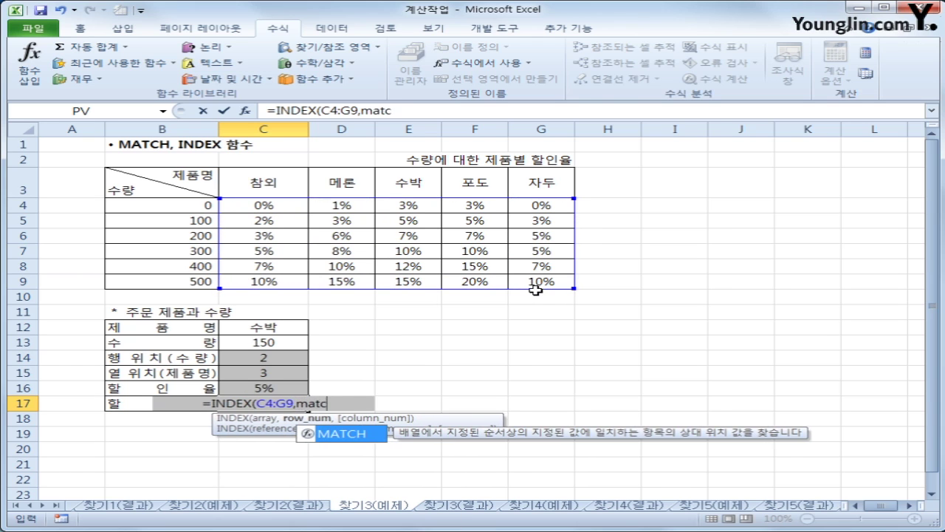
key(Tab)
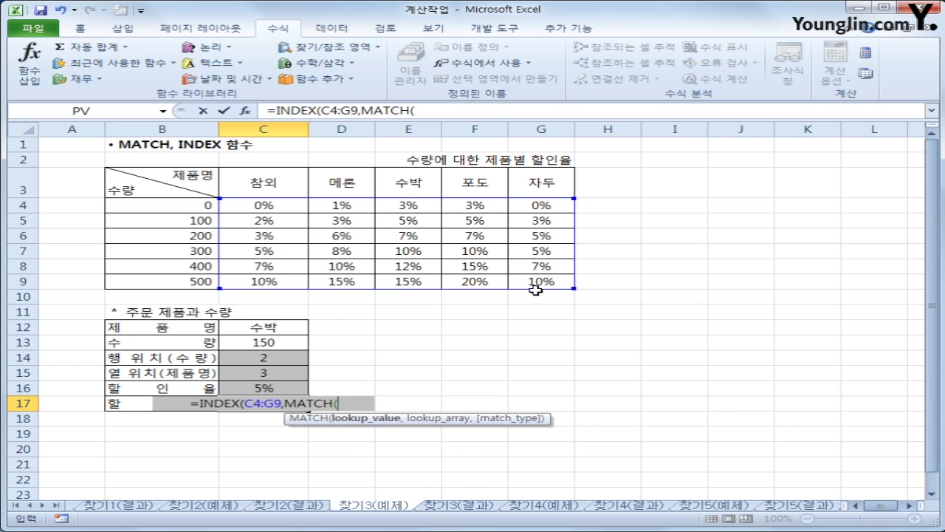
click(266, 343)
text(,)
click(194, 210)
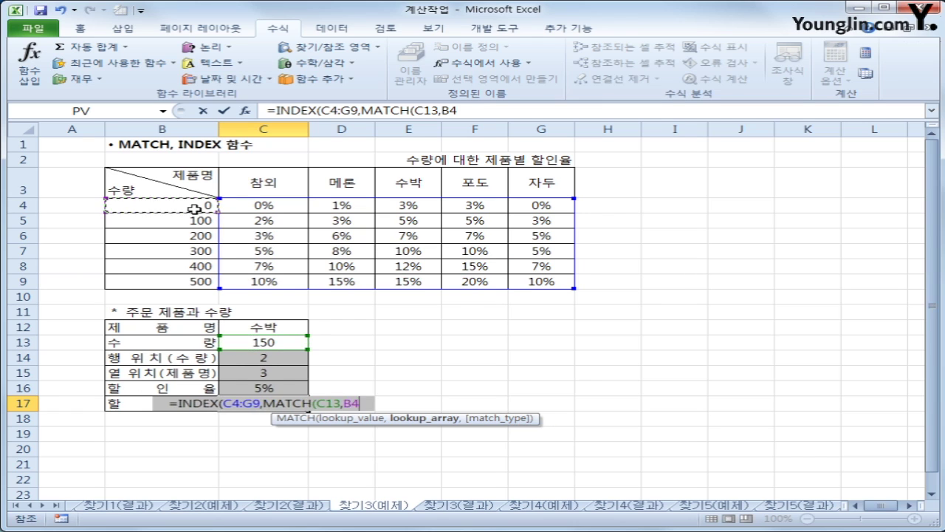
drag(195, 210, 190, 280)
text(,)
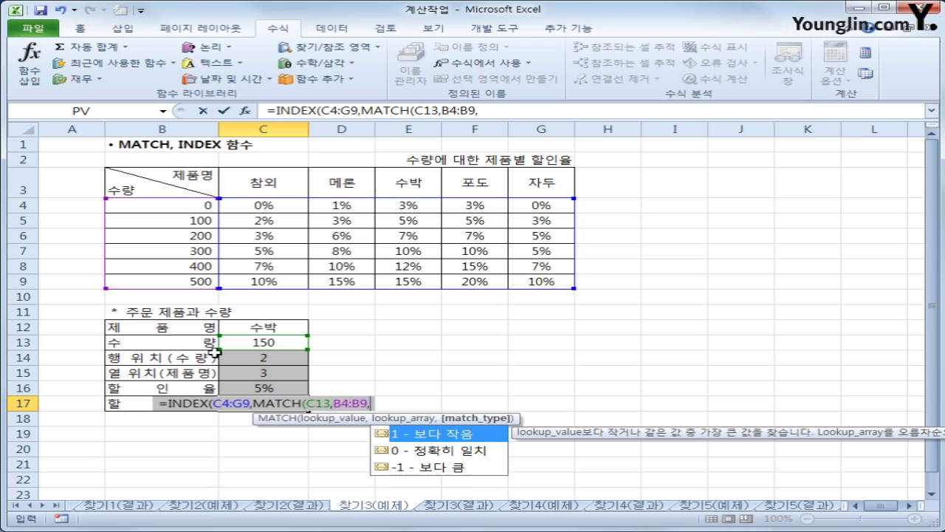
text(1)
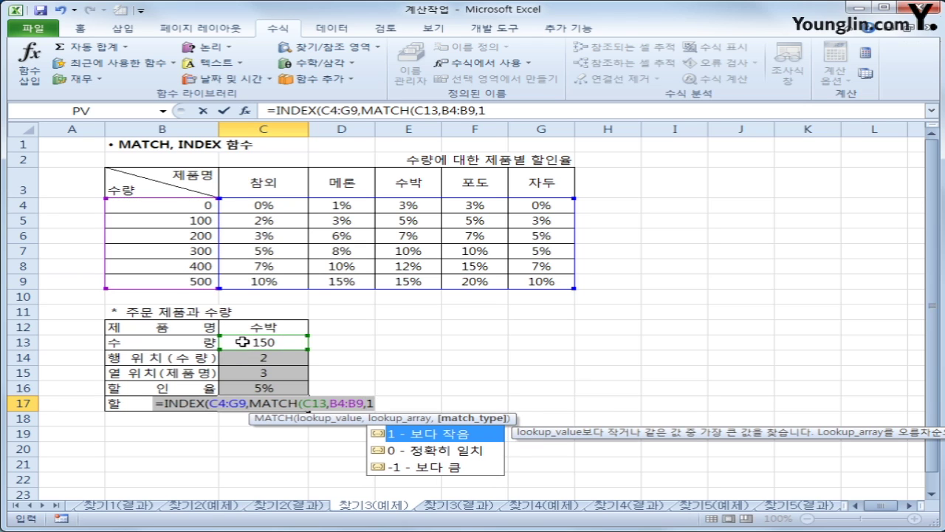
text(),)
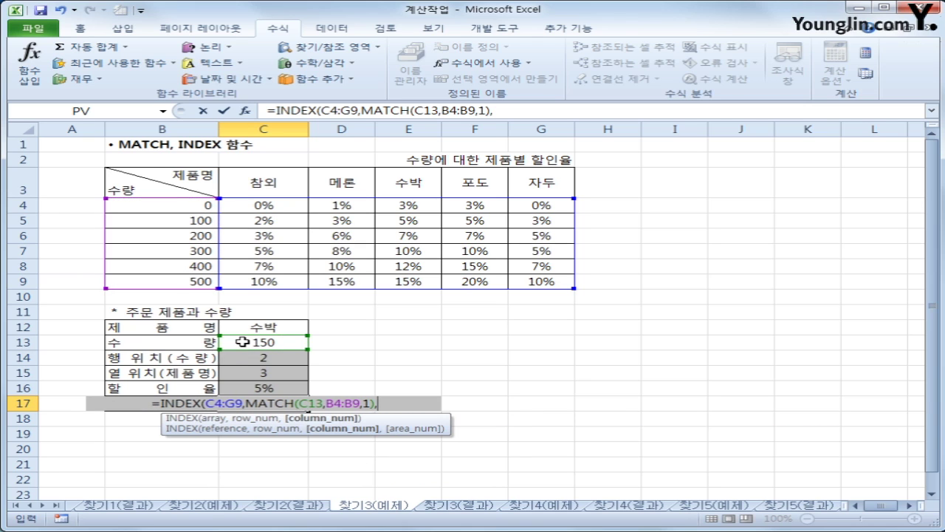
Step: Add MATCH(C12,C3:G3,0) as the column argument and complete the INDEX formula in C17
text(match)
key(Tab)
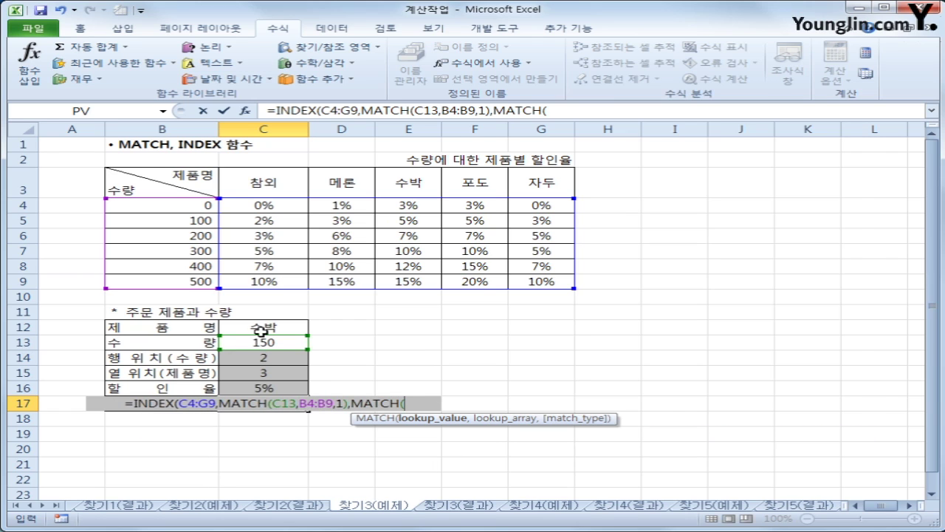
click(264, 326)
text(,)
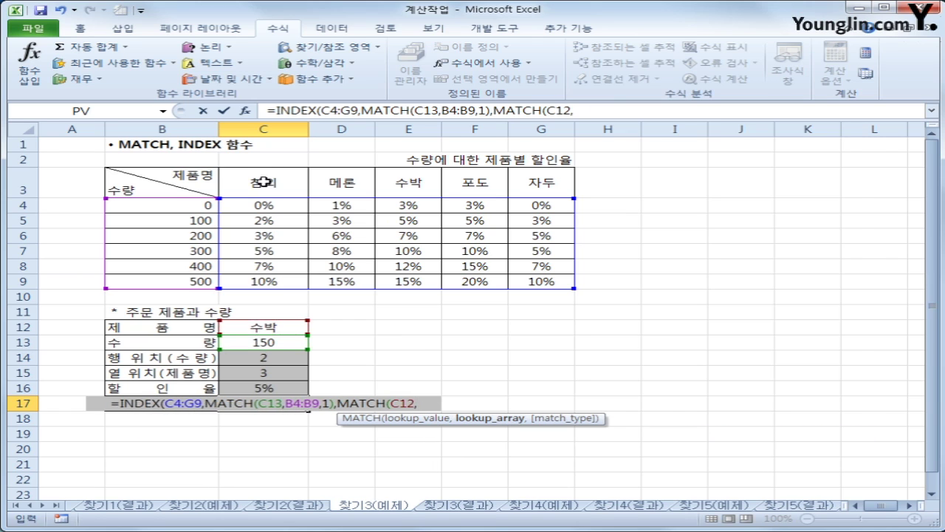
drag(264, 181, 526, 196)
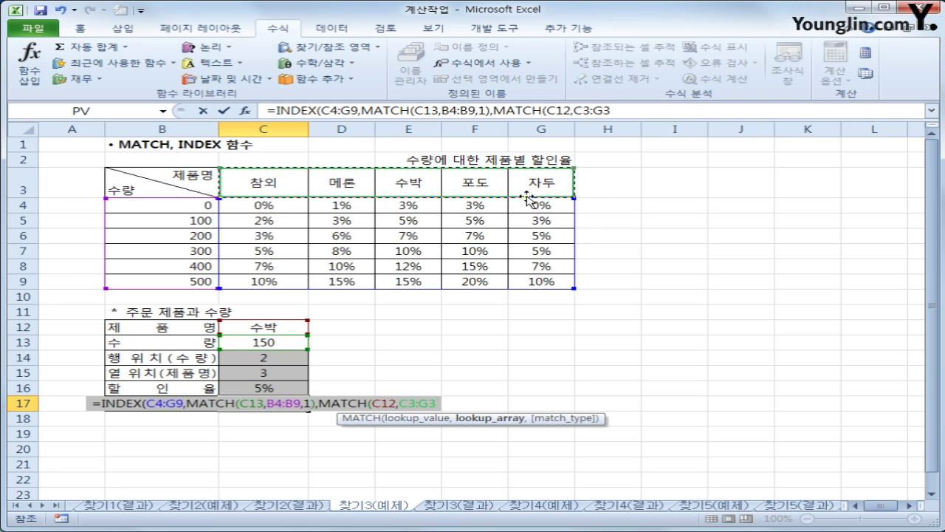
text(,0)
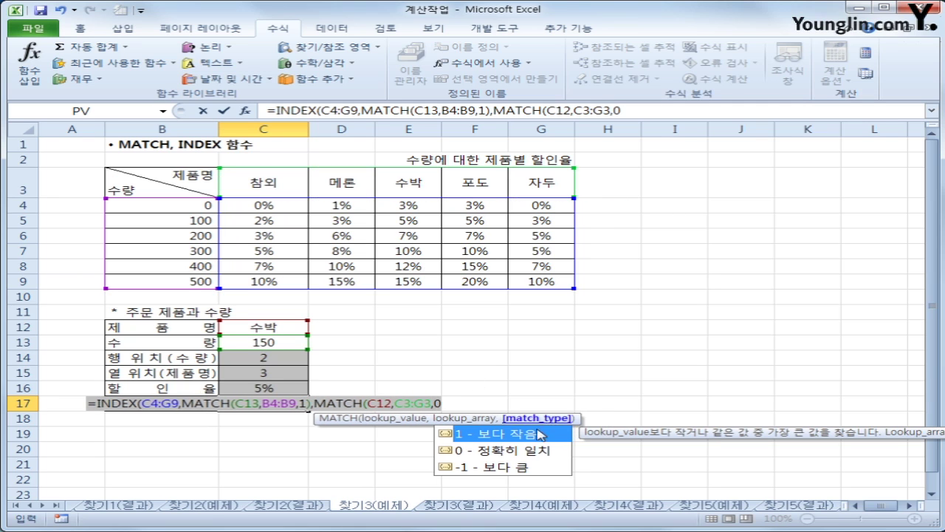
text())
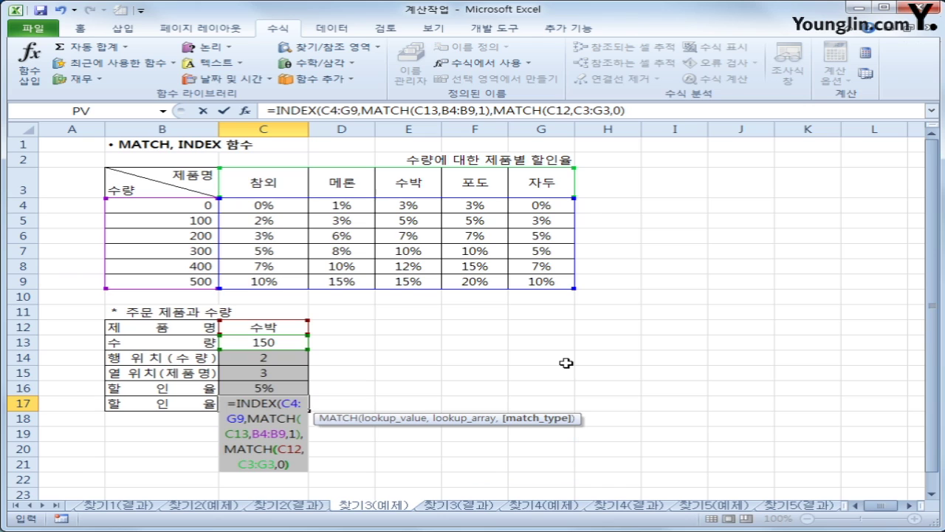
text())
key(Return)
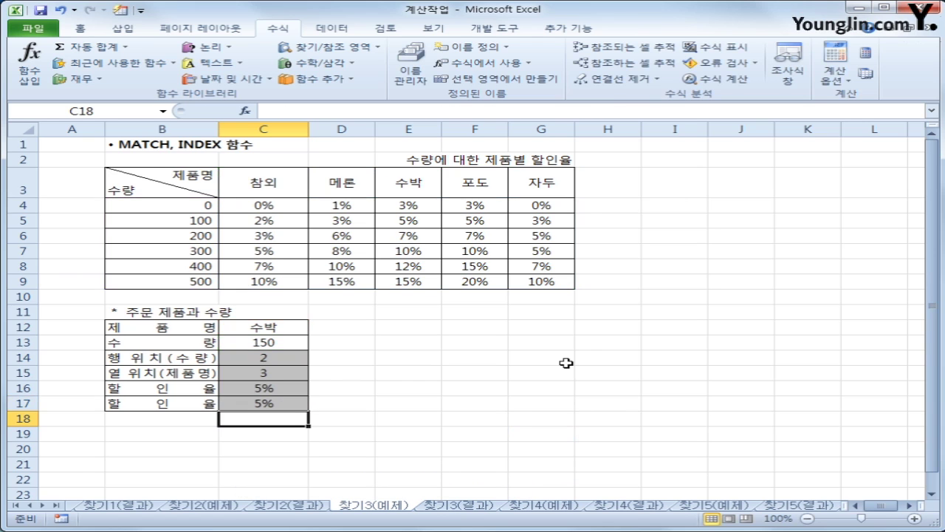
Step: Compare the nested INDEX formula in C17 with the separate formulas in C14:C16
key(Up)
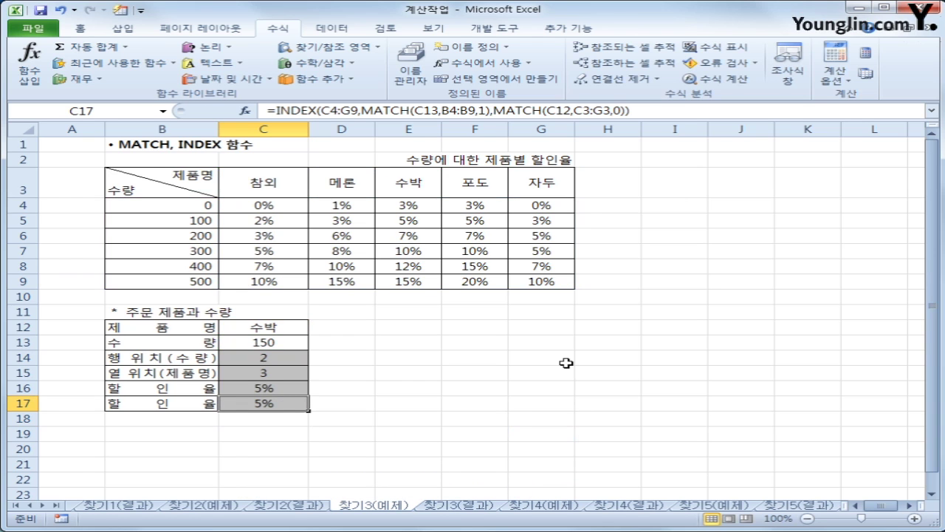
click(272, 390)
drag(273, 387, 263, 362)
click(263, 403)
Step: On the sheet 찾기4(예제), enter =COLUMN() in C3, the first cell of the column number row
click(543, 506)
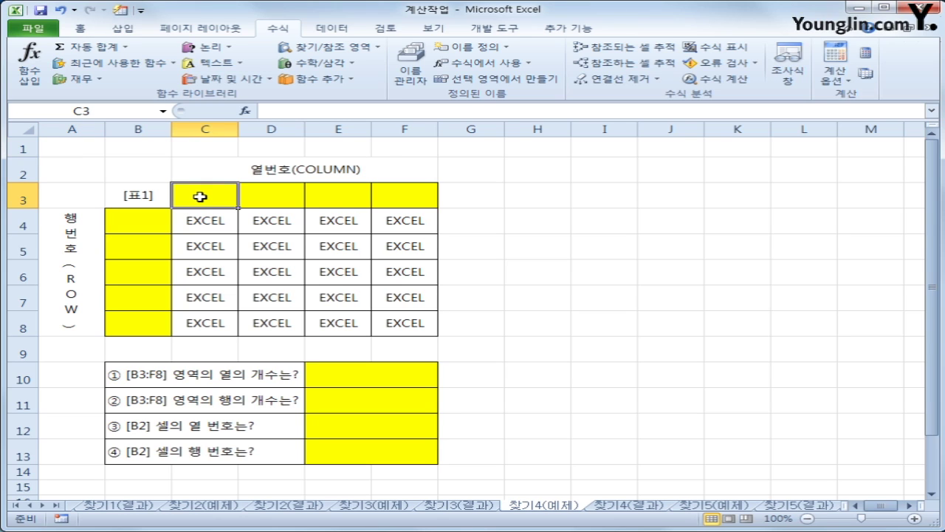
drag(200, 197, 382, 201)
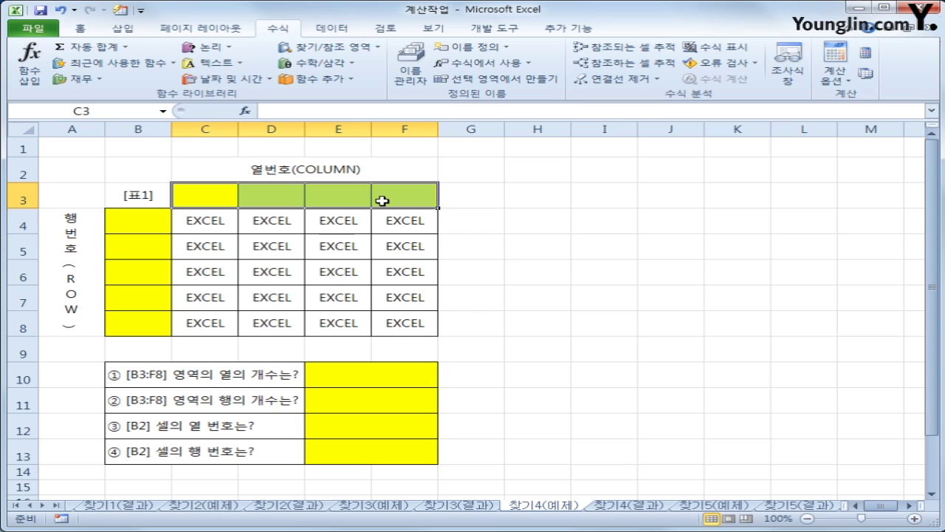
click(217, 201)
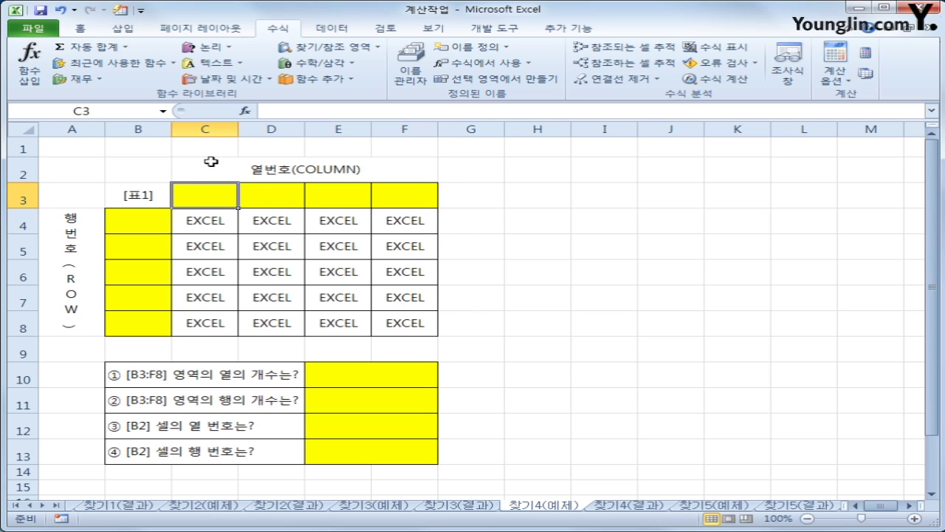
text(=)
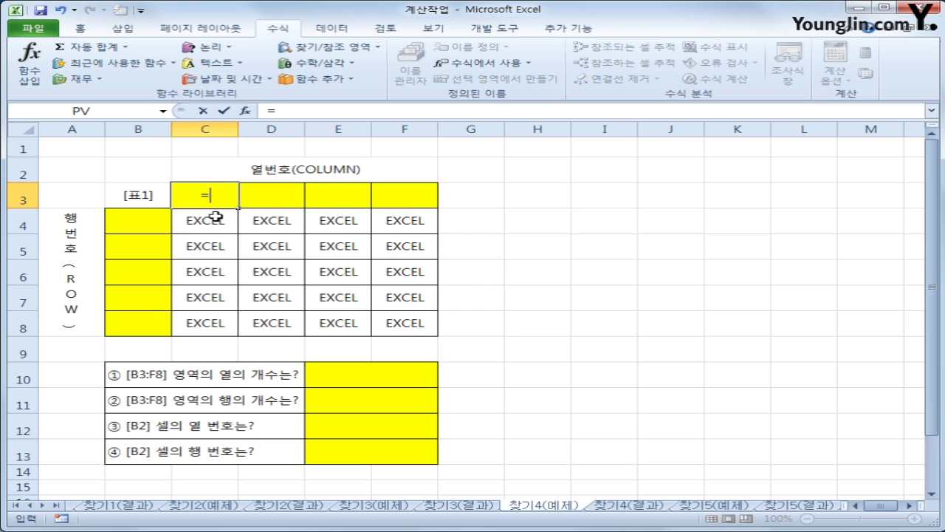
text(co)
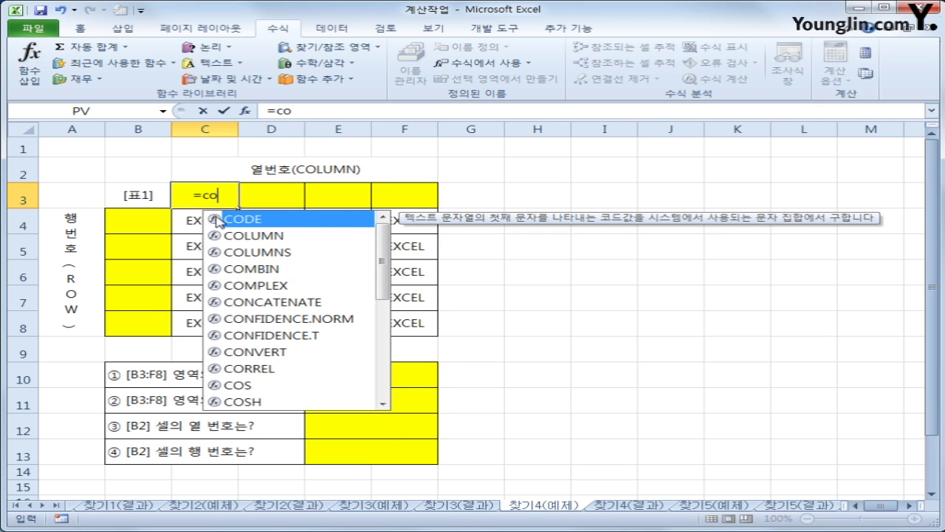
key(Down)
key(Tab)
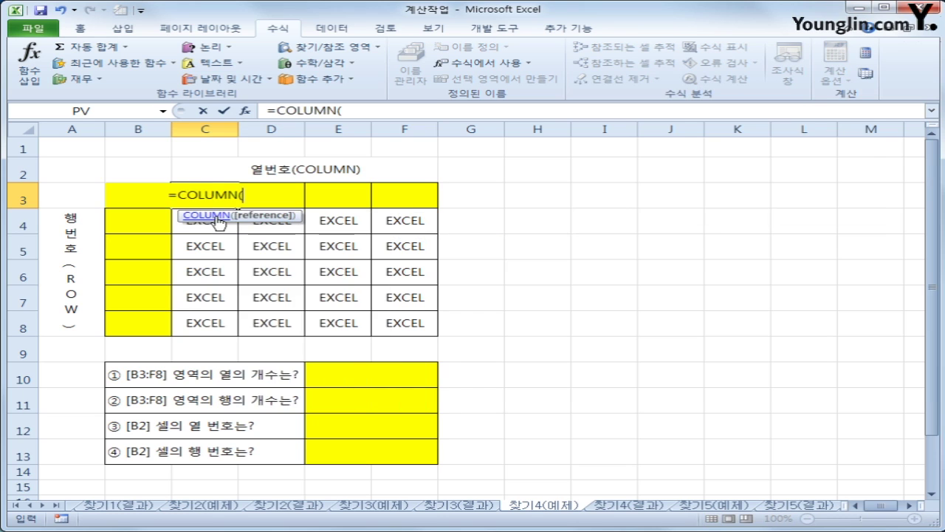
text())
key(Return)
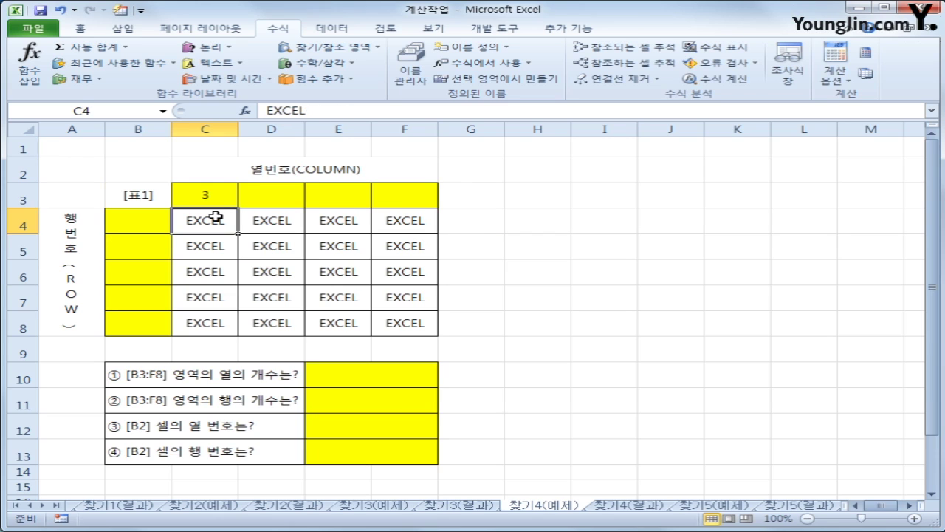
Step: Change the formula in C3 to =COLUMN()-2 and fill it across to F3
key(Up)
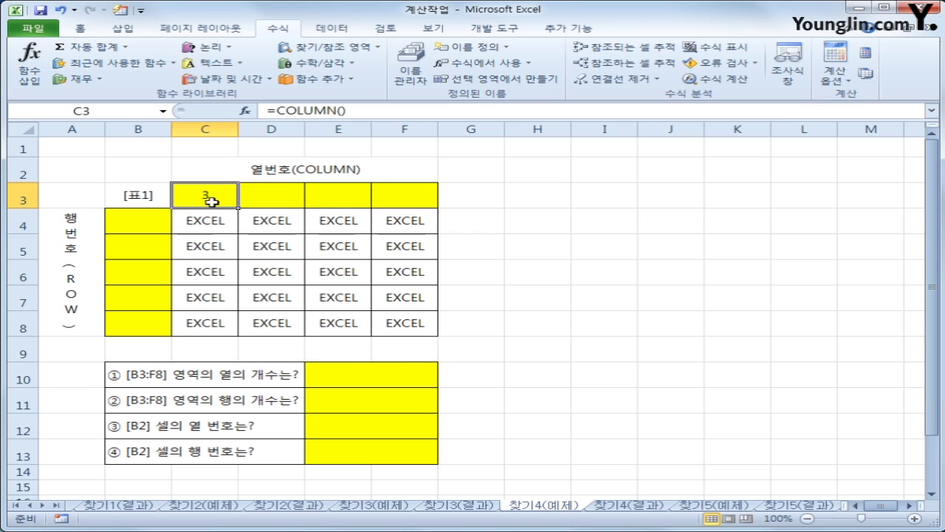
click(359, 109)
text(-)
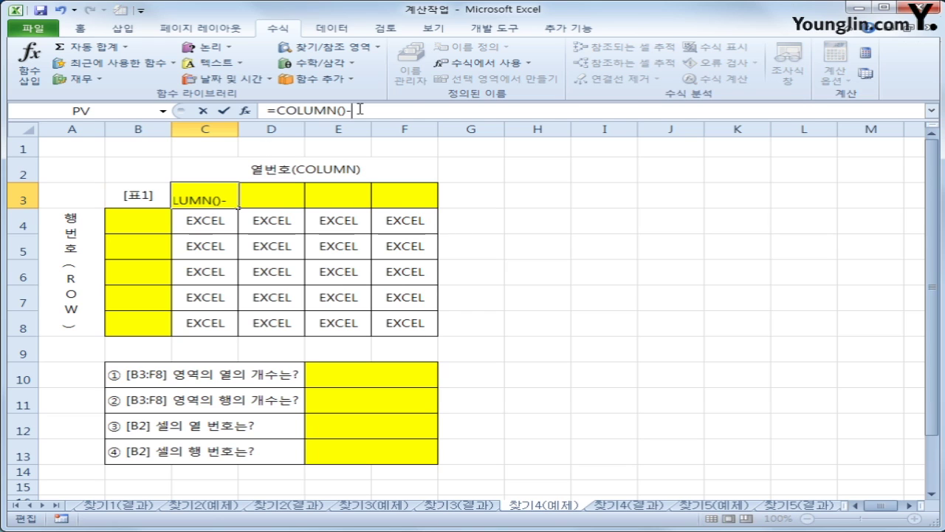
text(2)
key(Return)
click(212, 204)
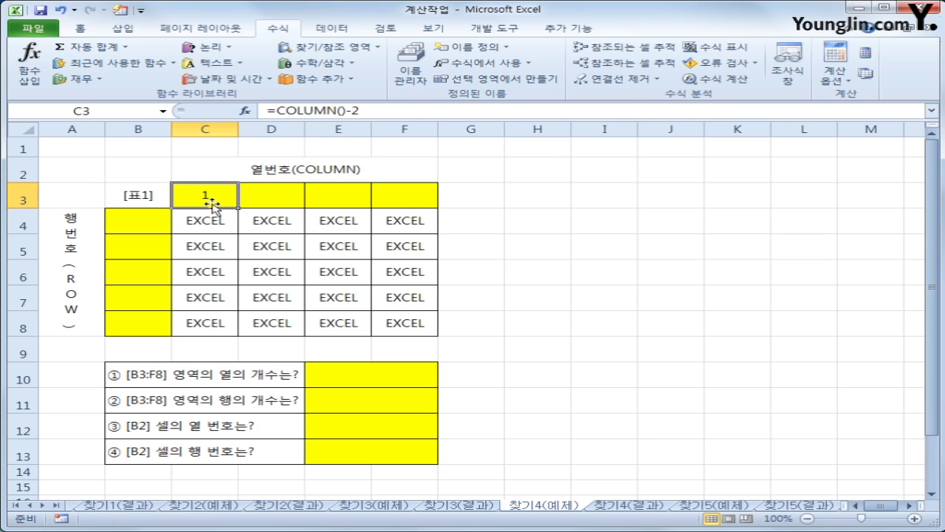
drag(238, 207, 424, 206)
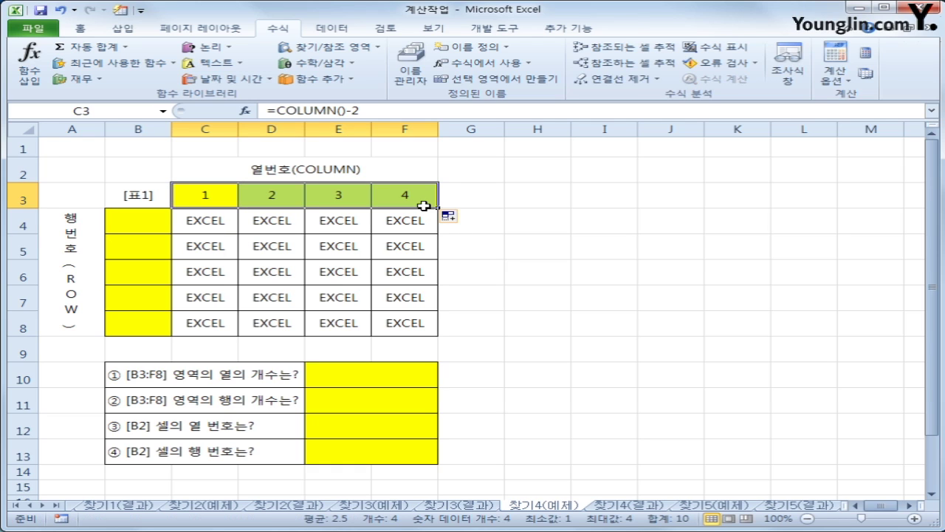
click(234, 200)
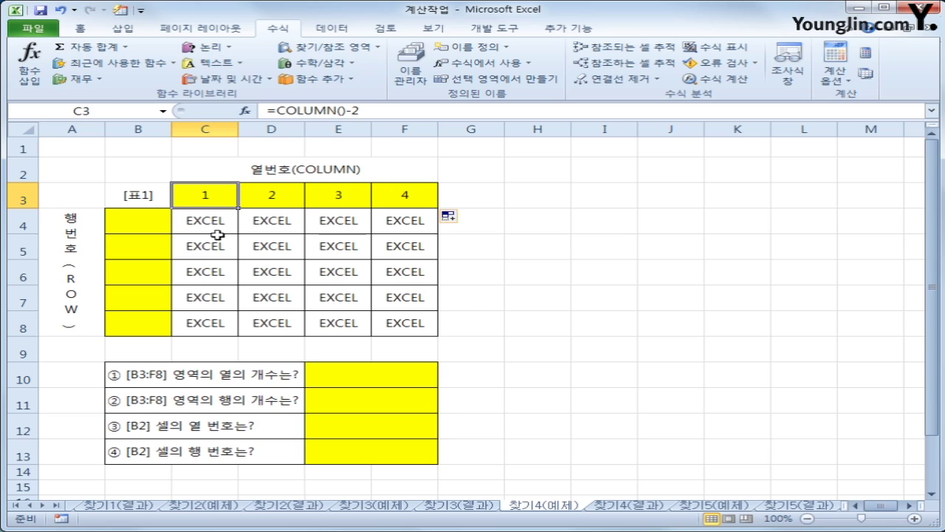
Step: Enter =ROW() in B4, the first cell of the row number column
click(147, 221)
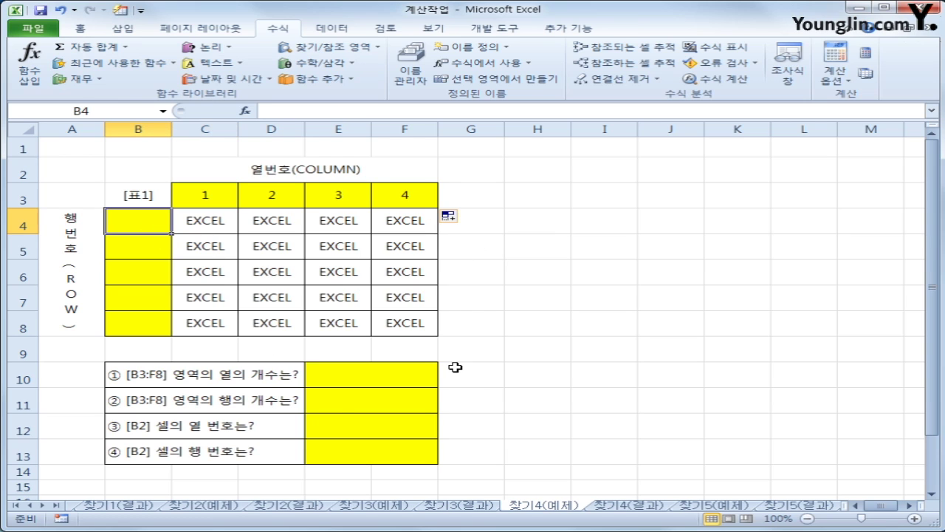
text(=ro)
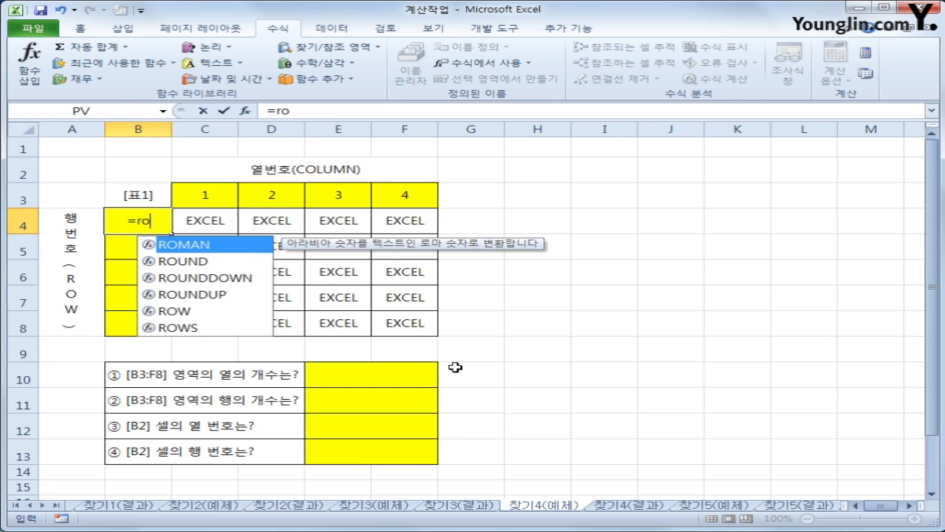
text(w)
key(Tab)
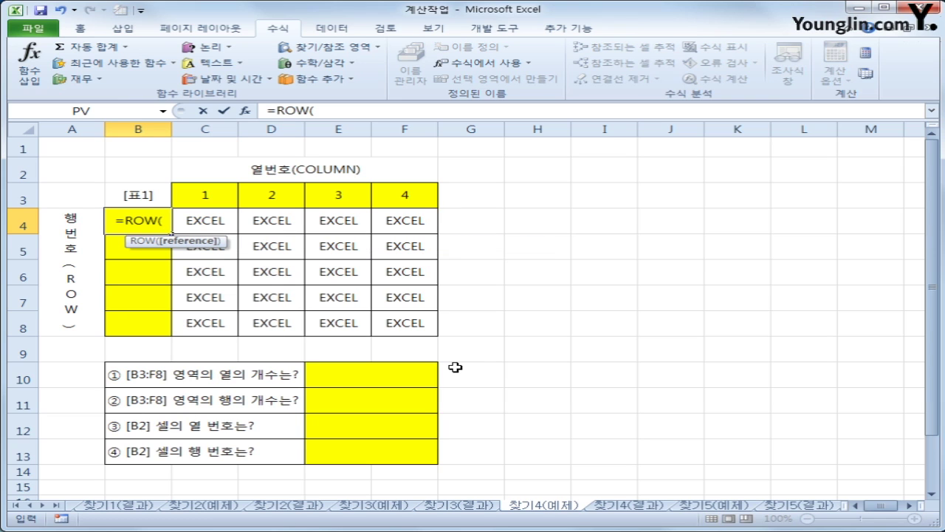
text())
key(Return)
key(Up)
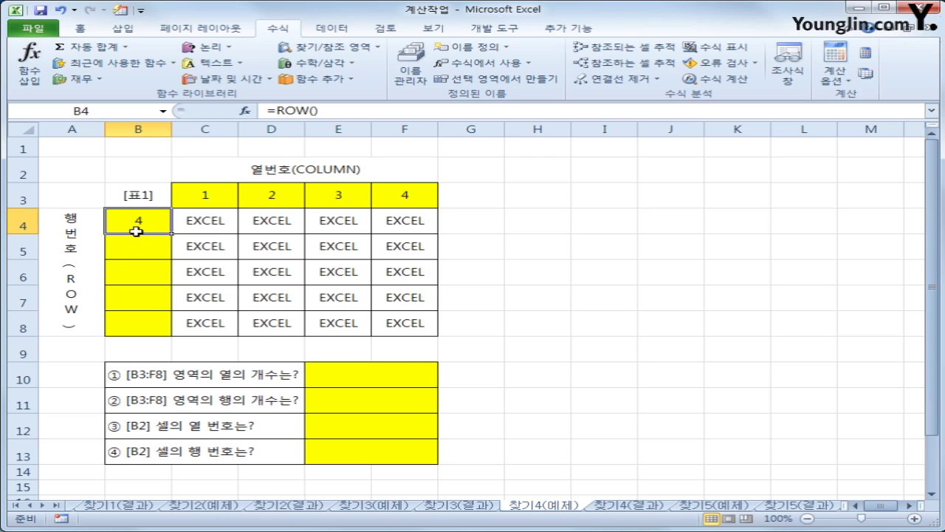
Step: Change the formula in B4 to =ROW()-3 and fill it down to B8
click(333, 111)
key(Return)
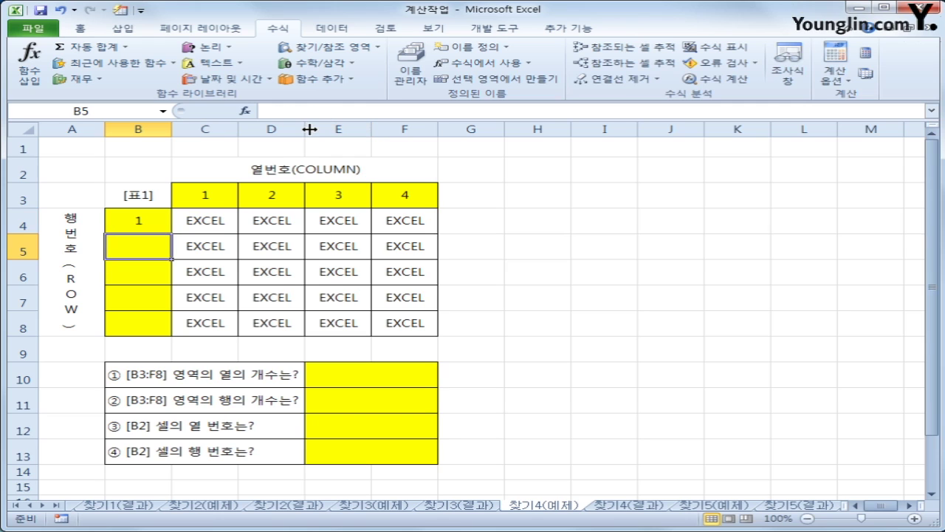
click(164, 220)
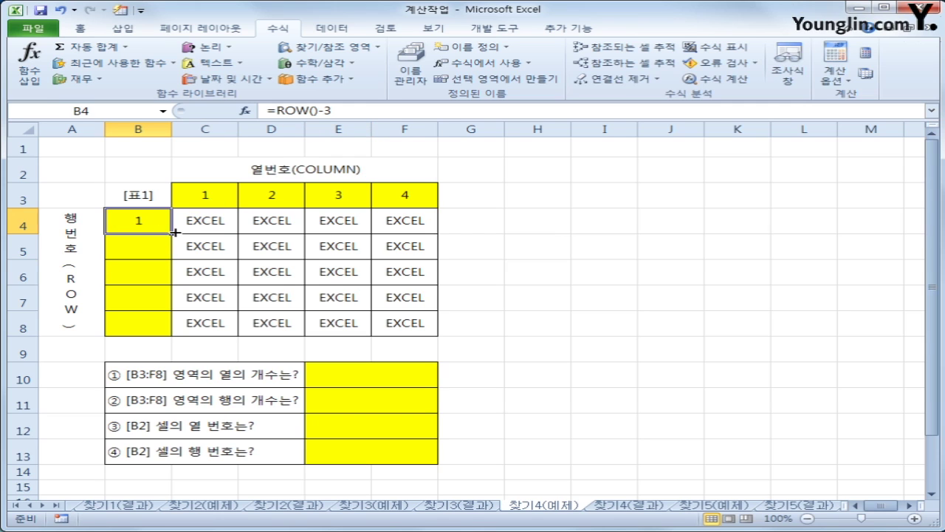
drag(171, 233, 167, 343)
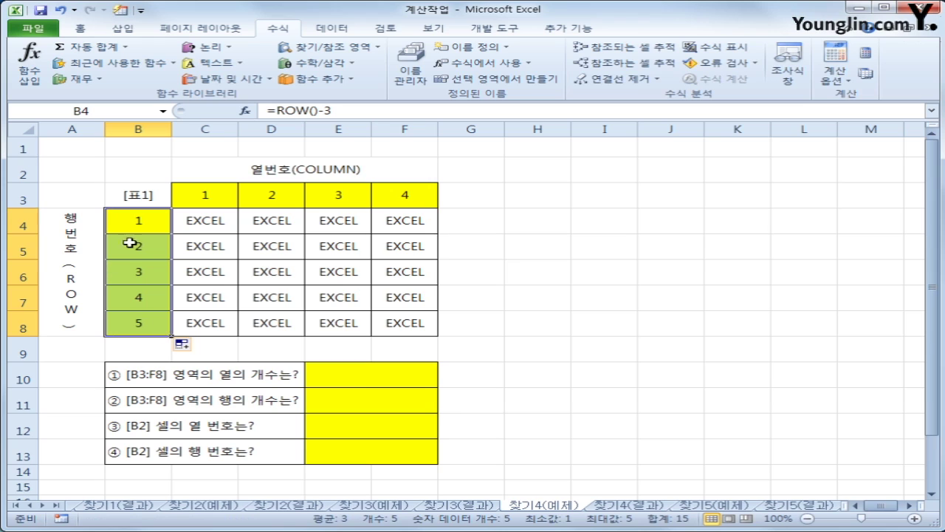
Step: Begin a COLUMNS formula in E10 for the question about the number of columns in B3:F8
click(348, 378)
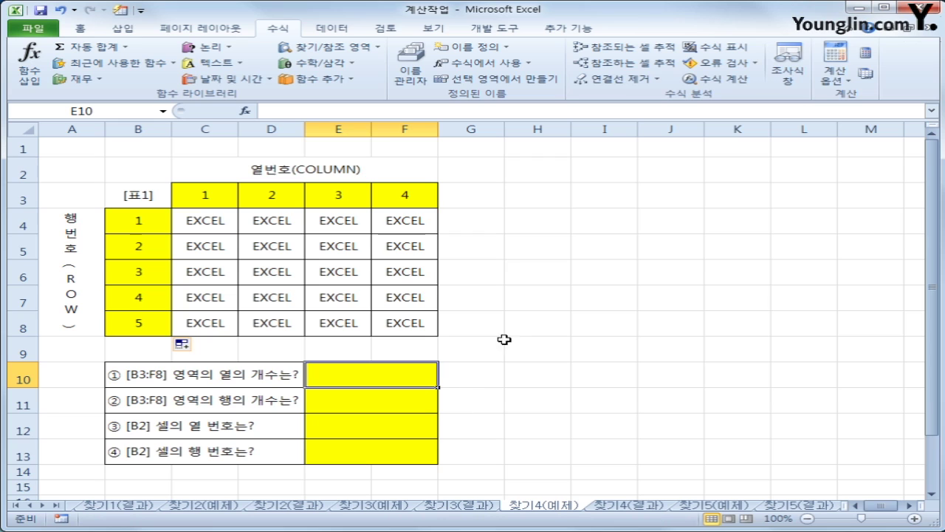
drag(151, 197, 381, 317)
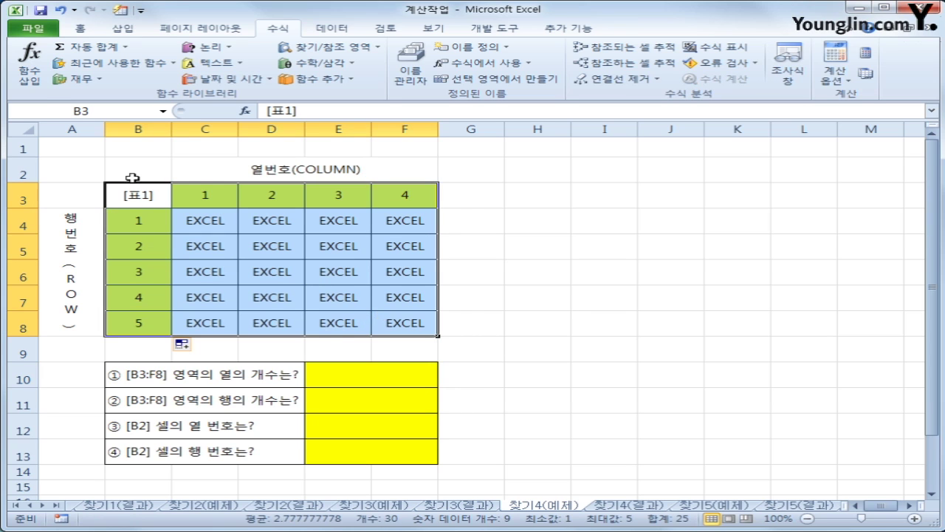
click(398, 373)
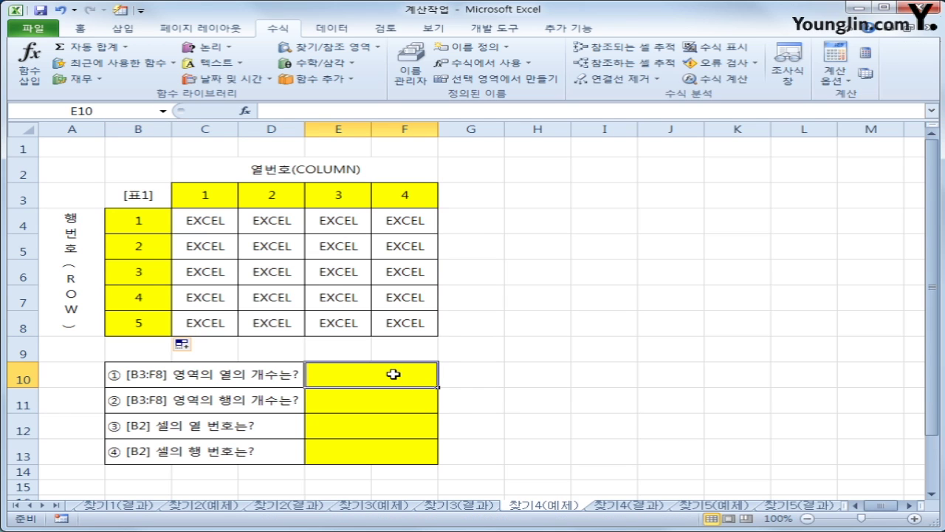
text(=cou)
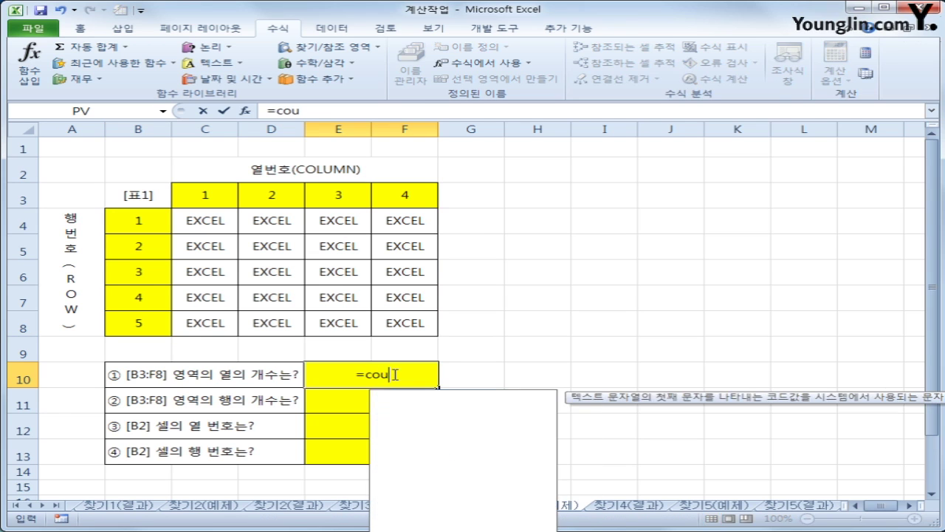
key(Down)
key(Down)
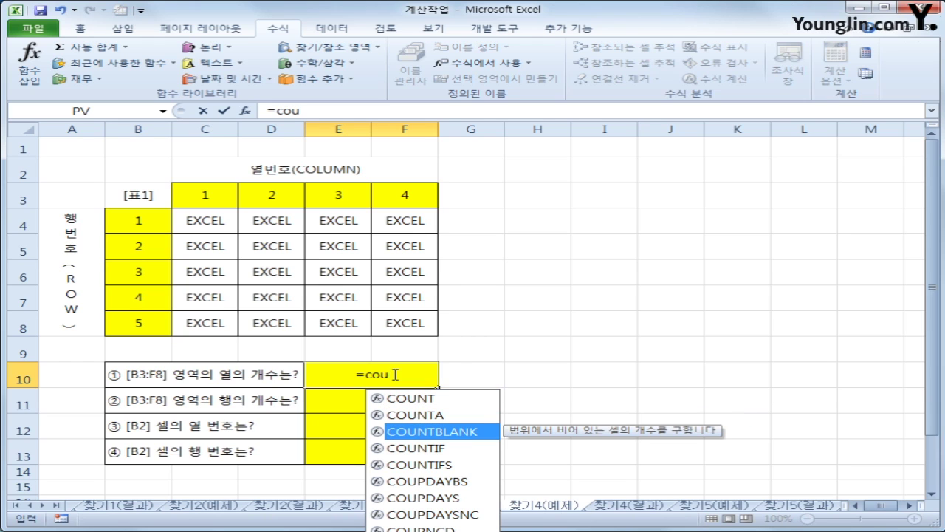
key(Up)
key(BackSpace)
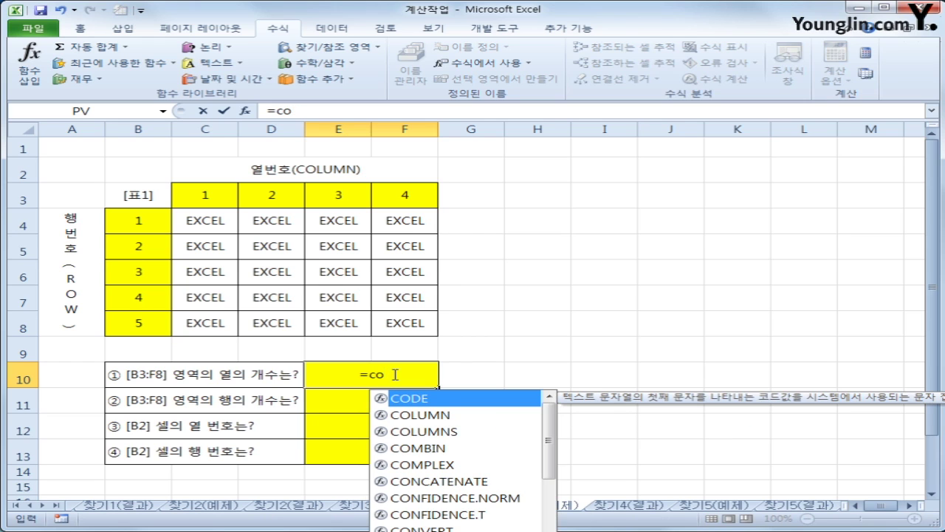
text(l)
key(Down)
key(Tab)
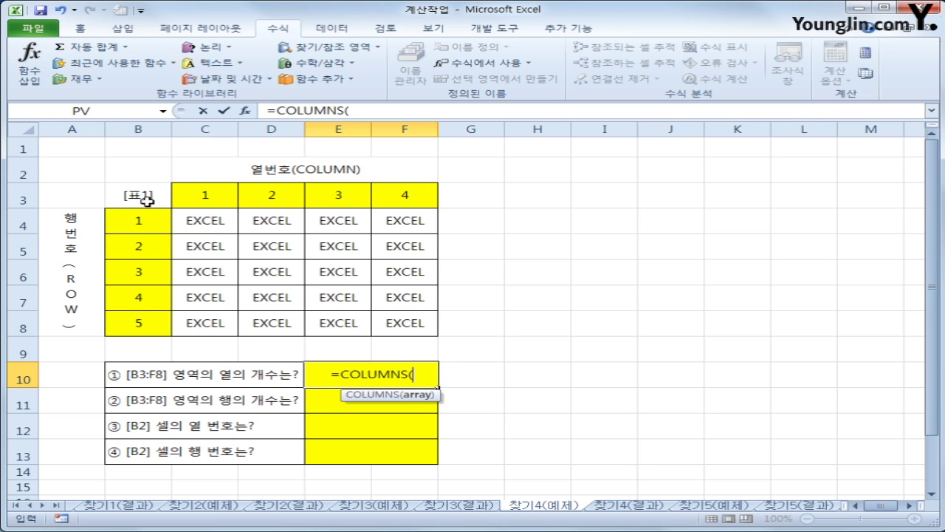
Step: Set B3:F8 as the array and complete the COLUMNS formula in E10
drag(146, 200, 375, 317)
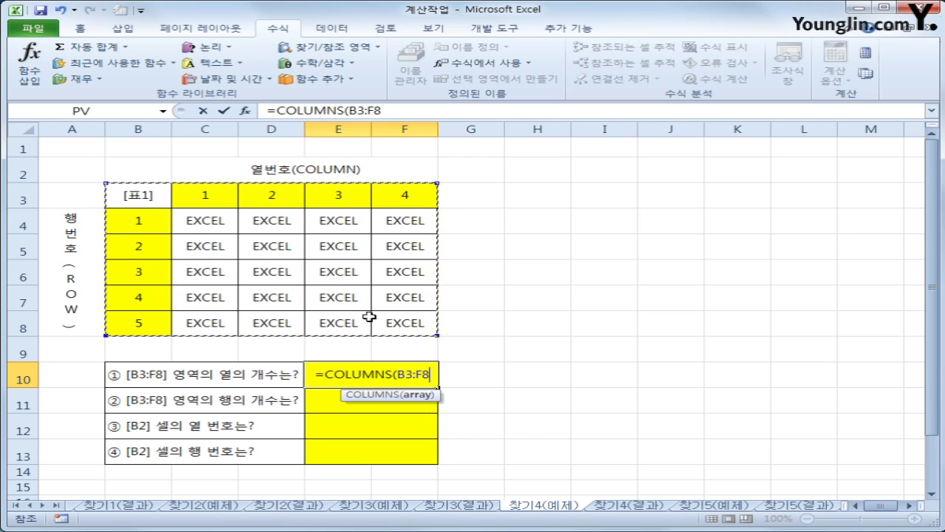
text())
key(Return)
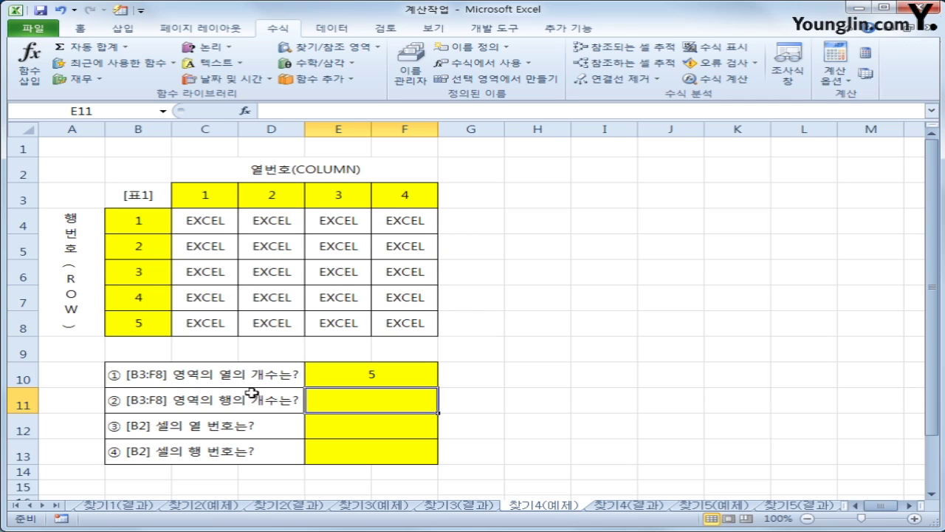
Step: Enter =ROWS(B3:F8) in E11 to count the rows of the table range
drag(138, 195, 399, 336)
click(380, 411)
text(=)
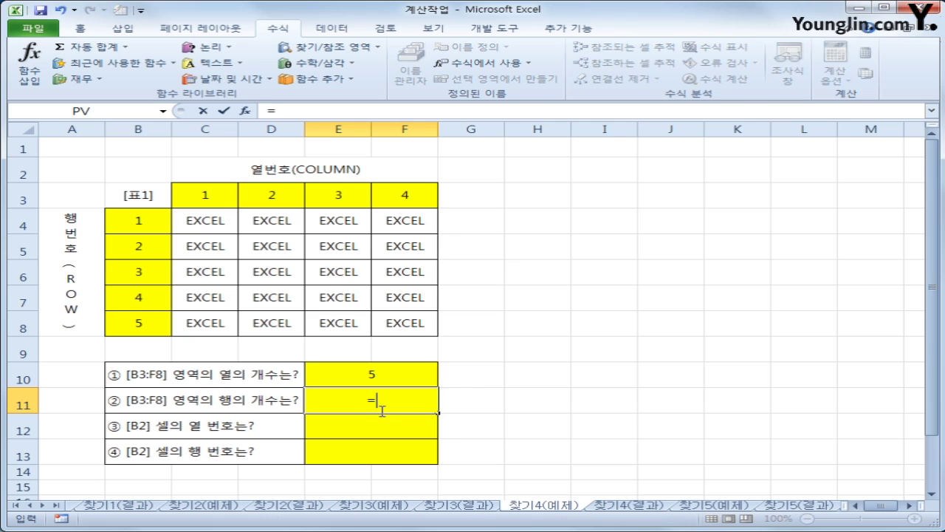
text(rows()
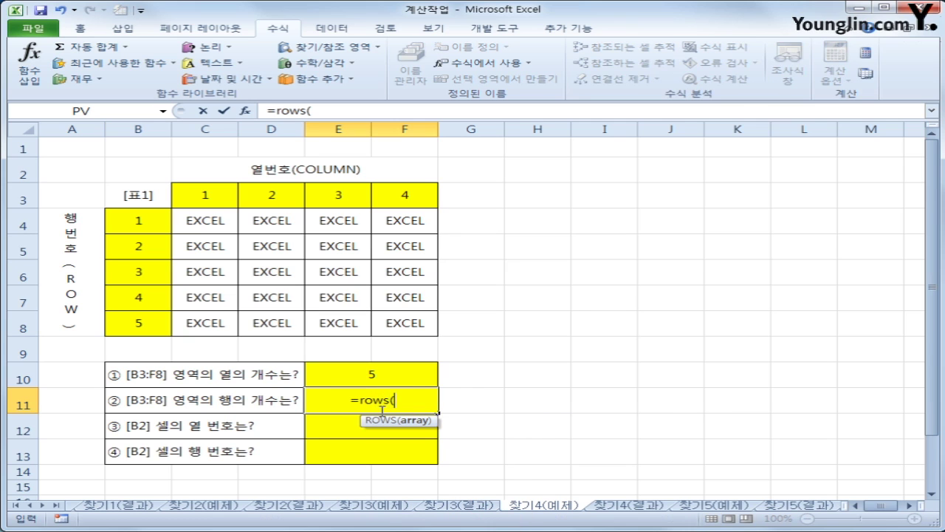
drag(138, 194, 390, 329)
text())
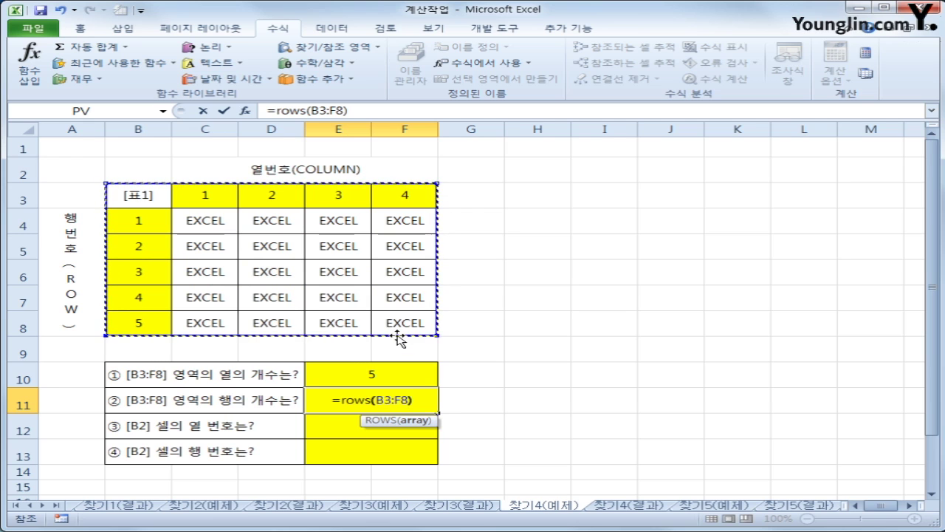
key(Return)
key(Up)
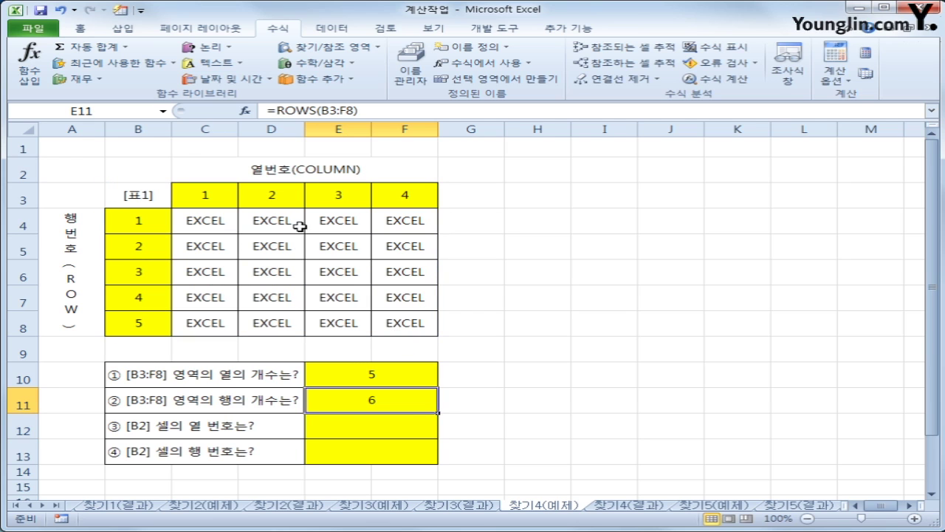
Step: Review the table range B3:F8 and the formulas in header cells C3 and B4
drag(138, 195, 398, 326)
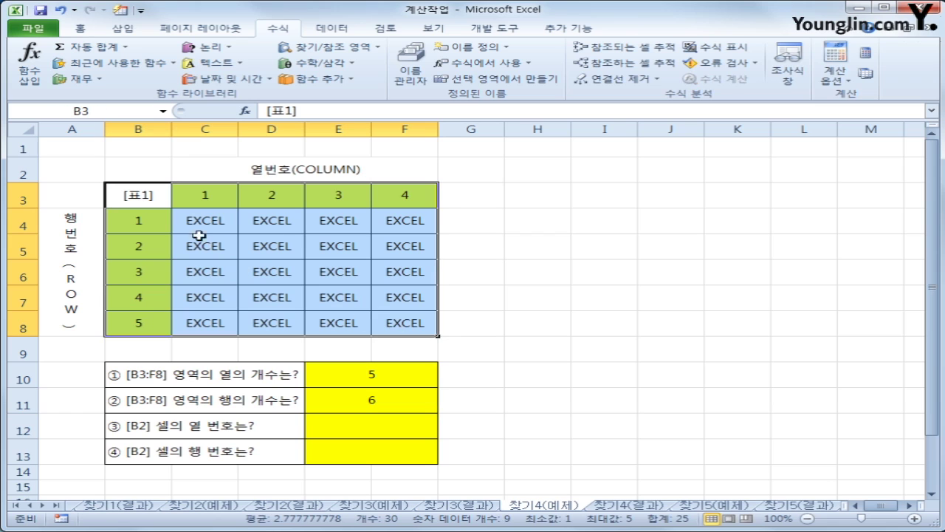
click(372, 432)
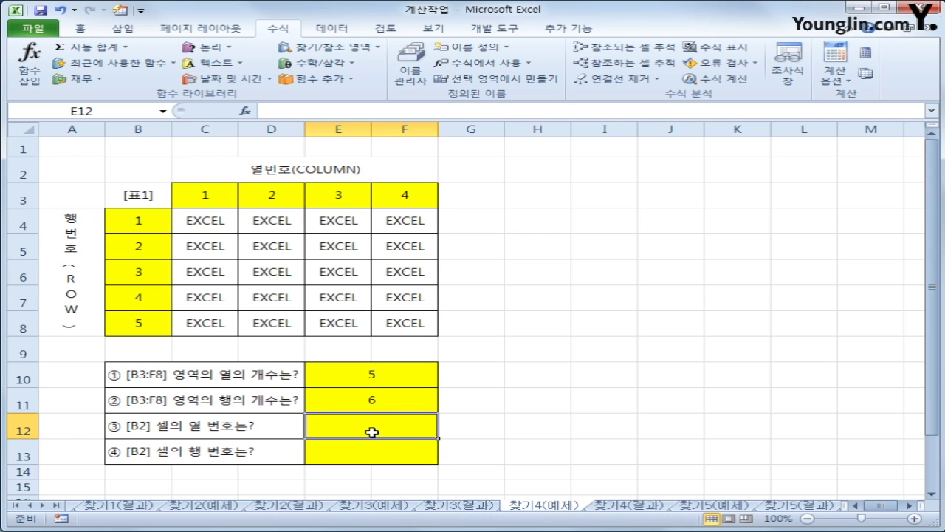
click(220, 189)
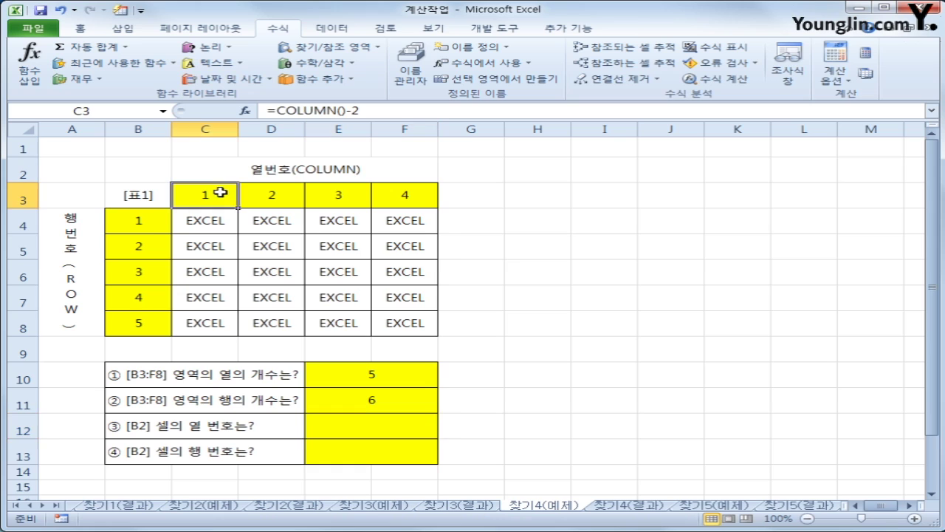
click(152, 221)
click(186, 191)
Step: Enter =COLUMN(B2) in E12 to get the column number of cell B2, and check it against the column headings
click(393, 433)
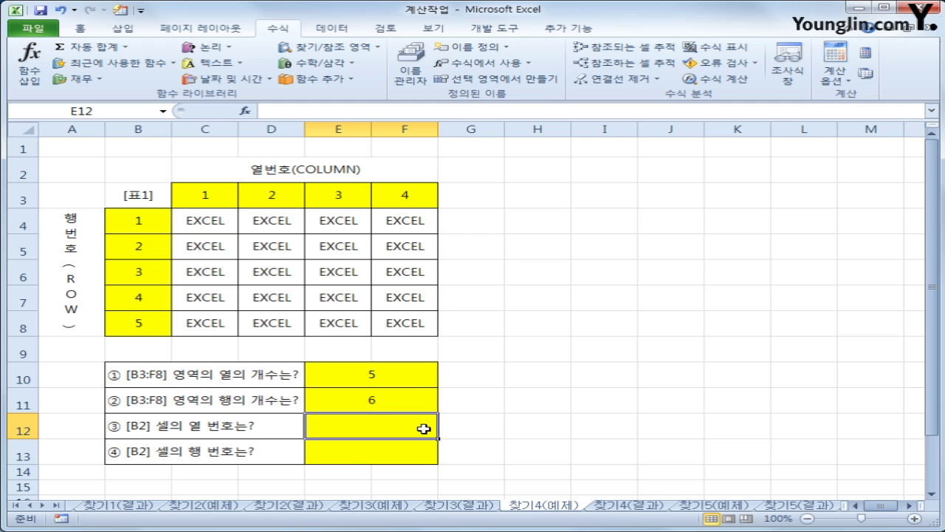
text(=col)
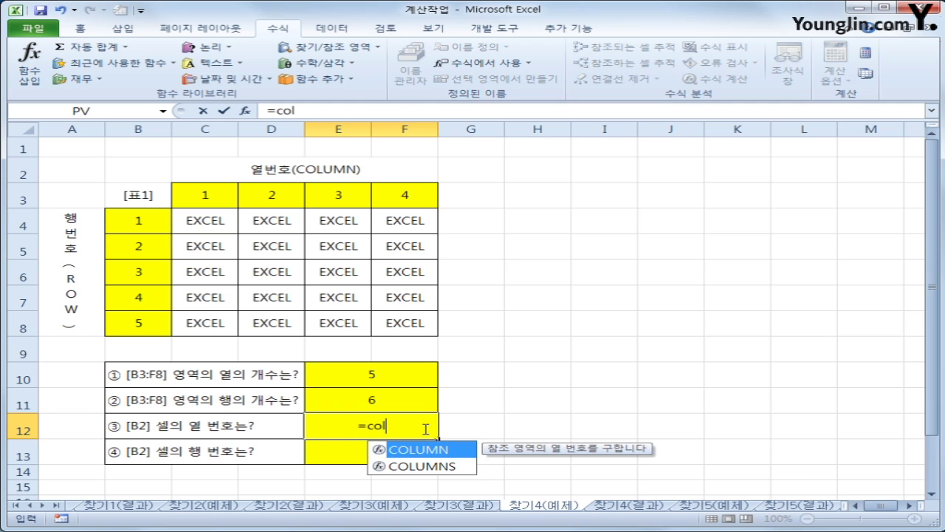
key(Tab)
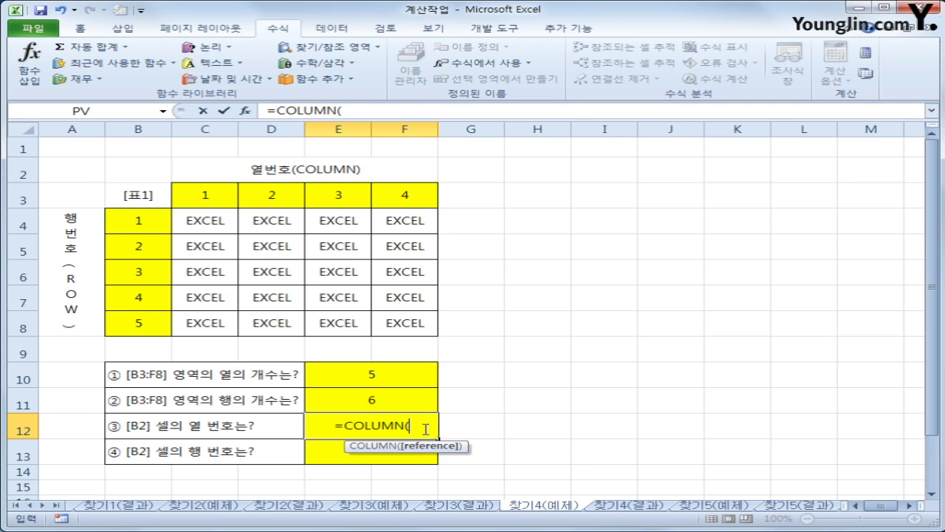
click(116, 168)
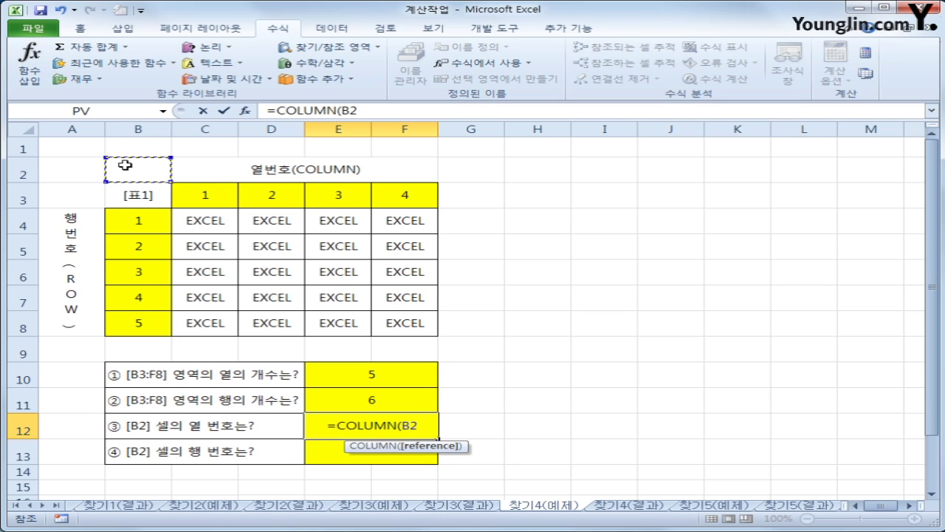
text())
key(Return)
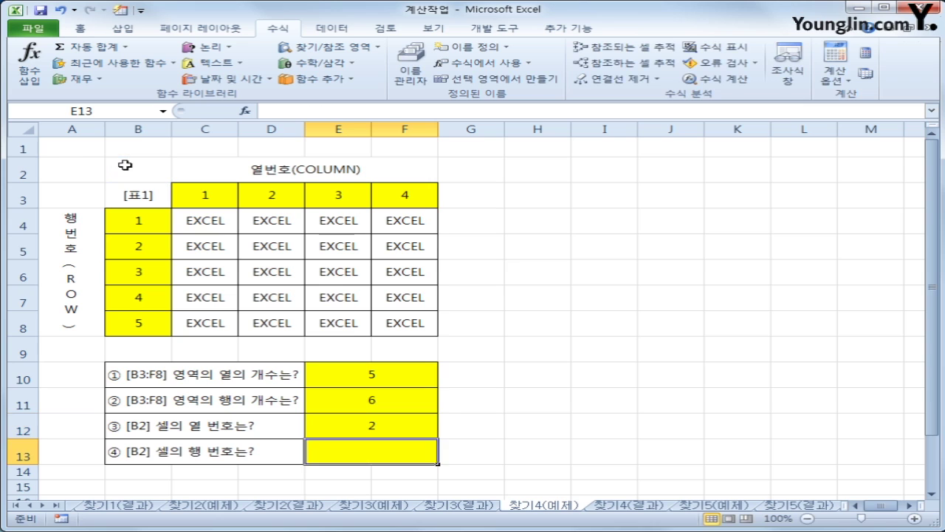
key(Up)
click(72, 130)
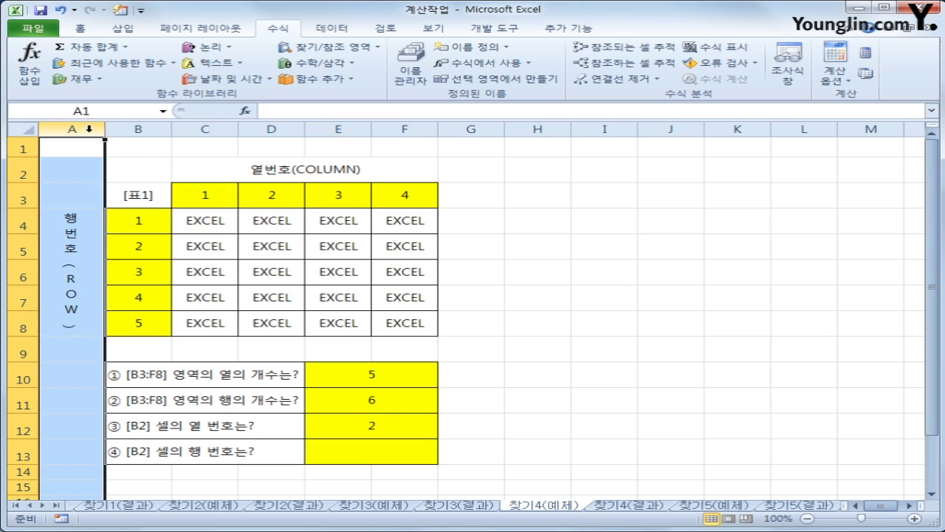
click(138, 130)
click(371, 426)
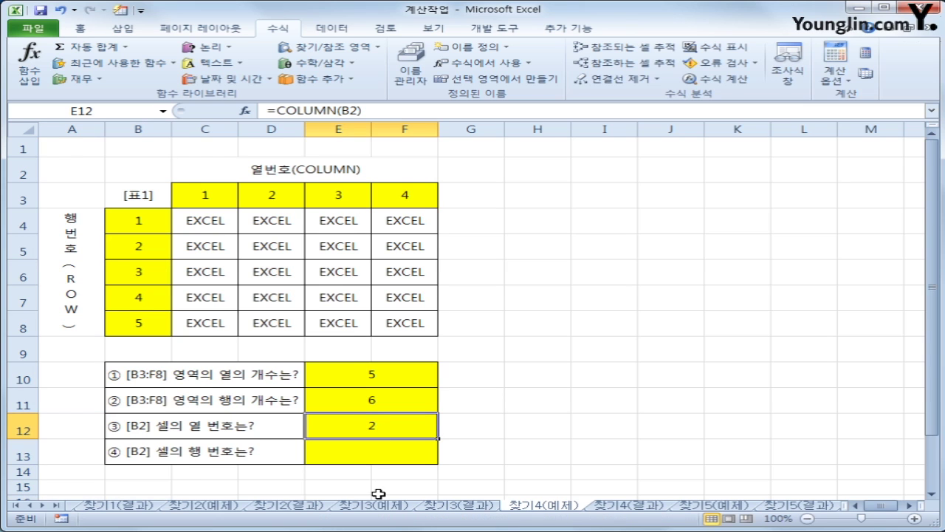
Step: Enter =ROW(B2) in E13 to get the row number of cell B2
click(390, 461)
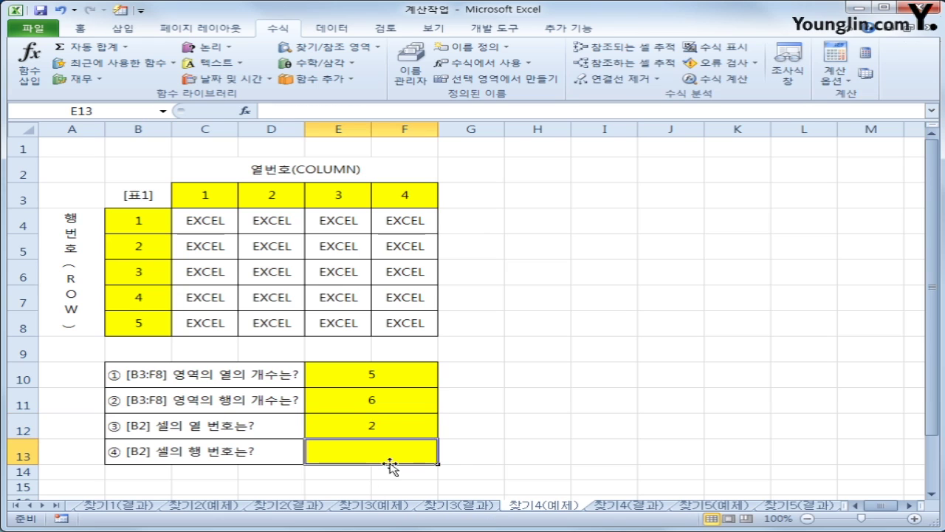
text(=r)
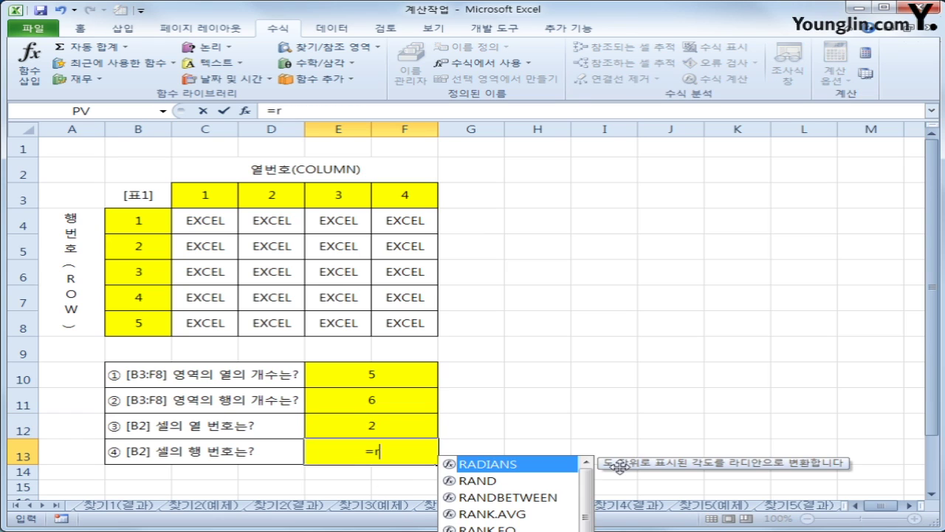
text(ow()
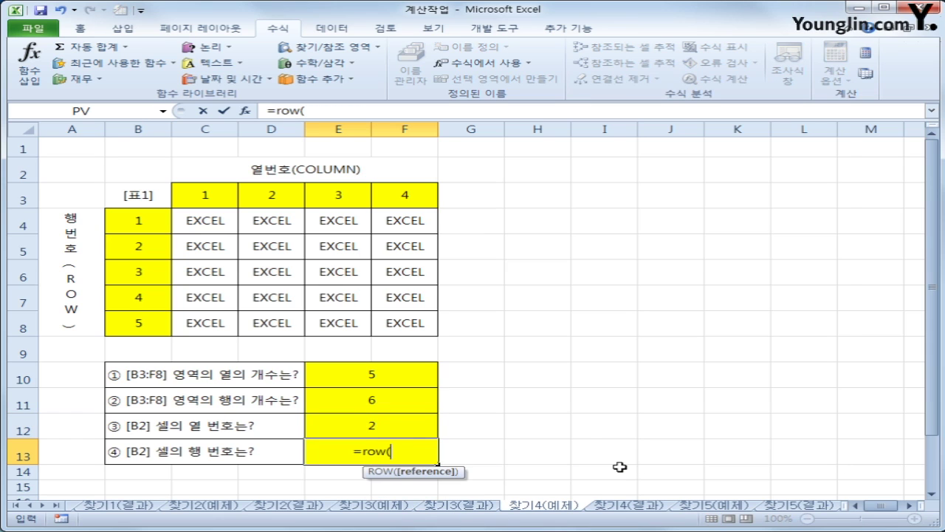
click(141, 177)
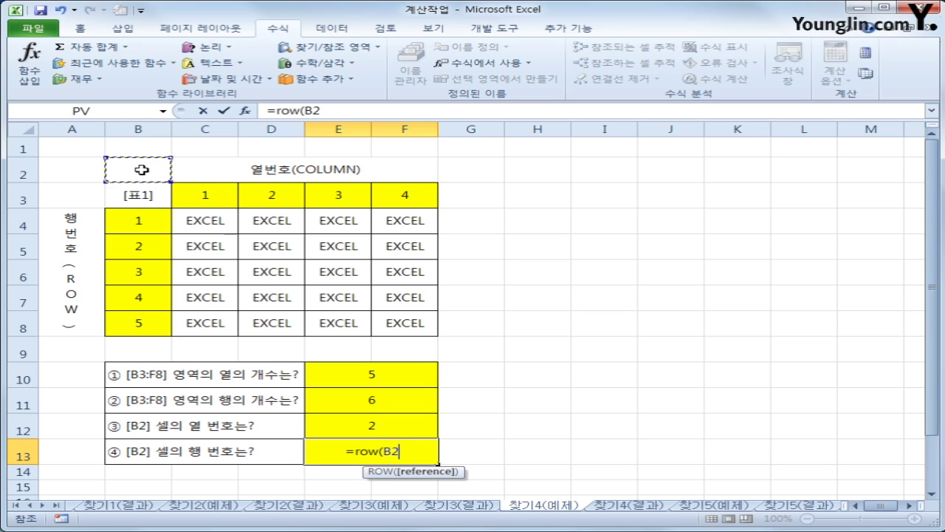
text())
key(Return)
key(Up)
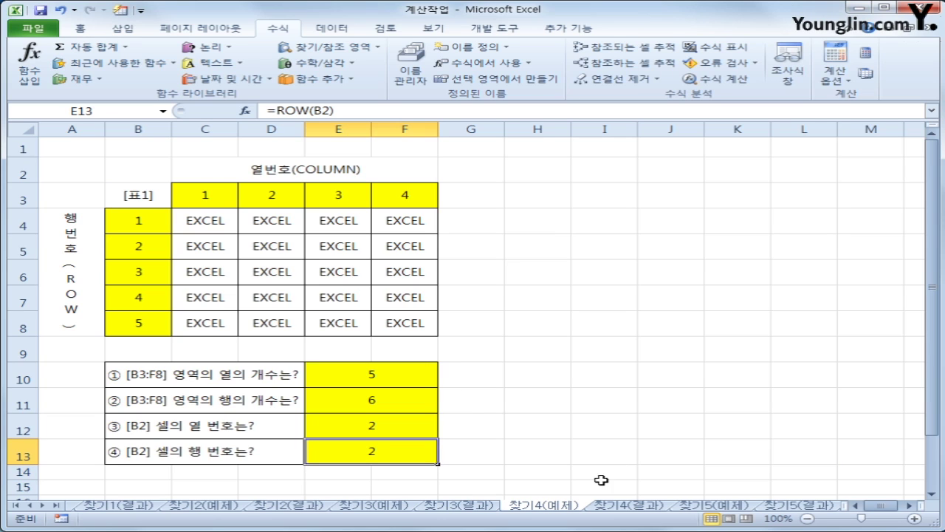
Step: Compare the answers with the 찾기4(결과) sheet and open the 찾기5(예제) sheet at the first sales cell, J5
click(607, 506)
click(542, 508)
click(629, 508)
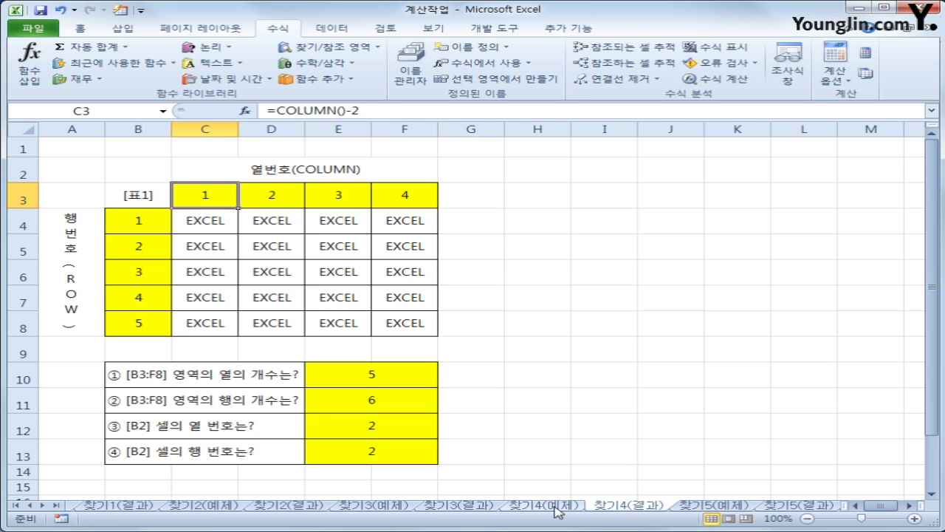
click(554, 508)
click(612, 509)
click(698, 509)
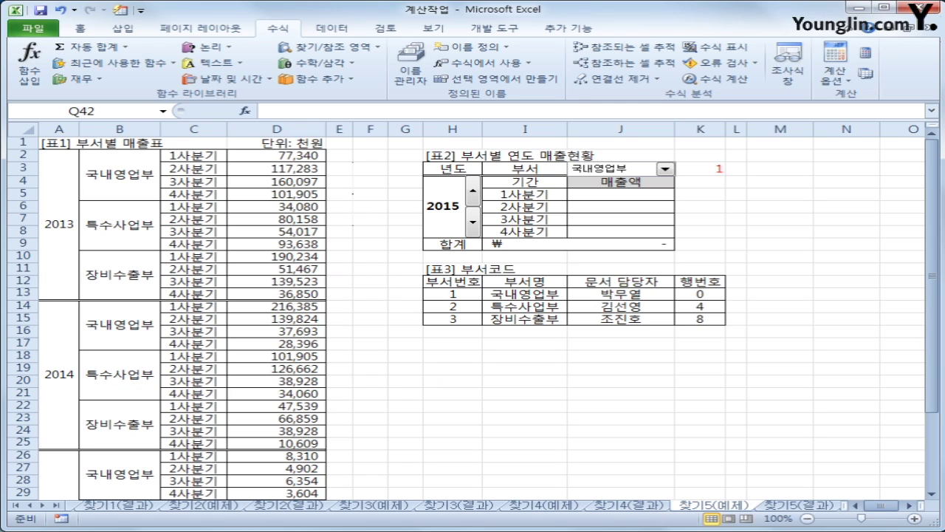
click(591, 195)
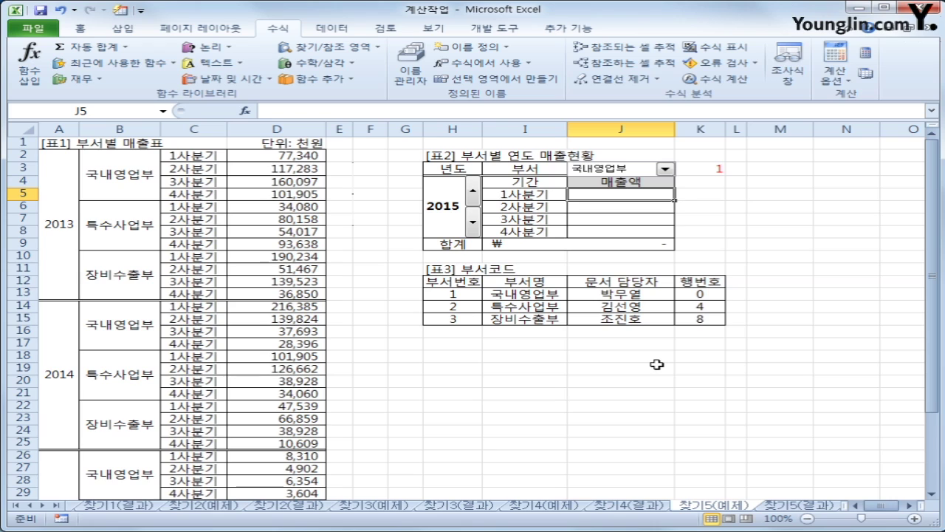
Step: Enter =ADDRESS(2,4) in the empty cell J17 to build the address of the cell in row 2, column 4
click(607, 348)
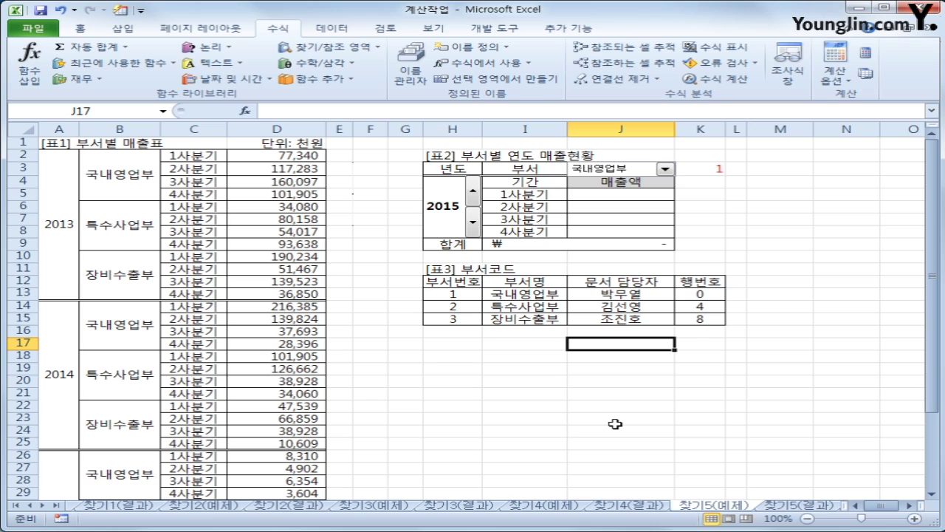
text(=ad)
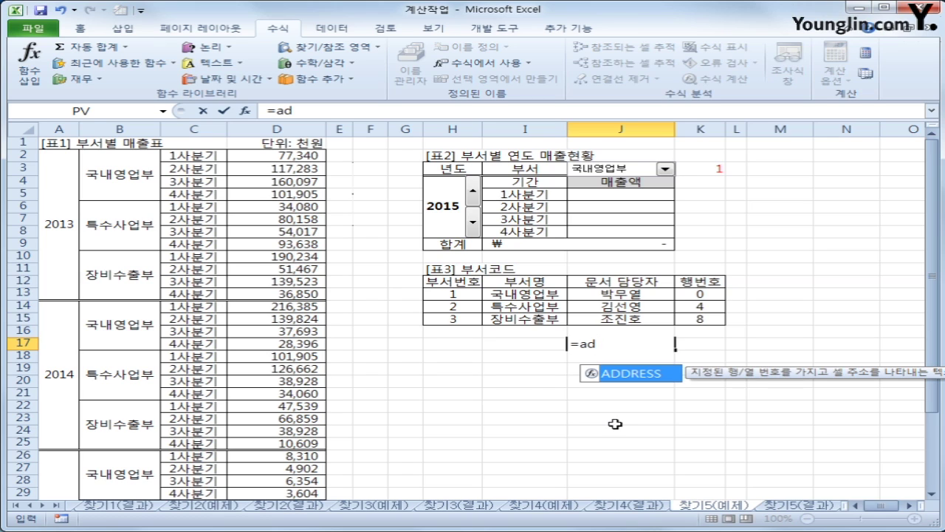
key(Tab)
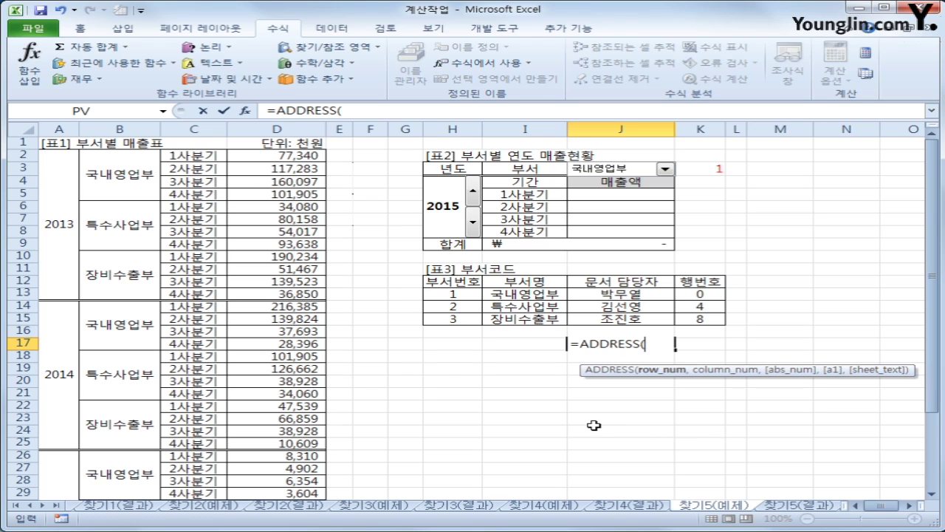
text(2,)
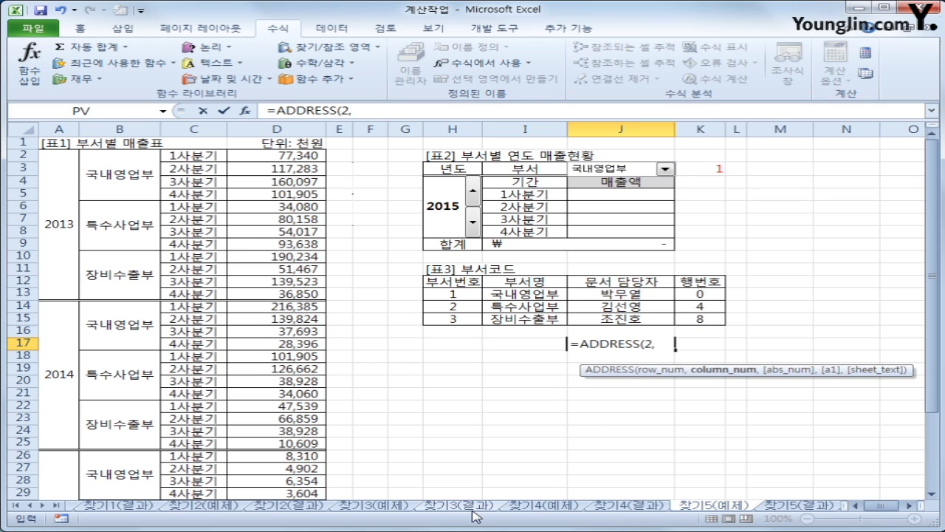
text(4)
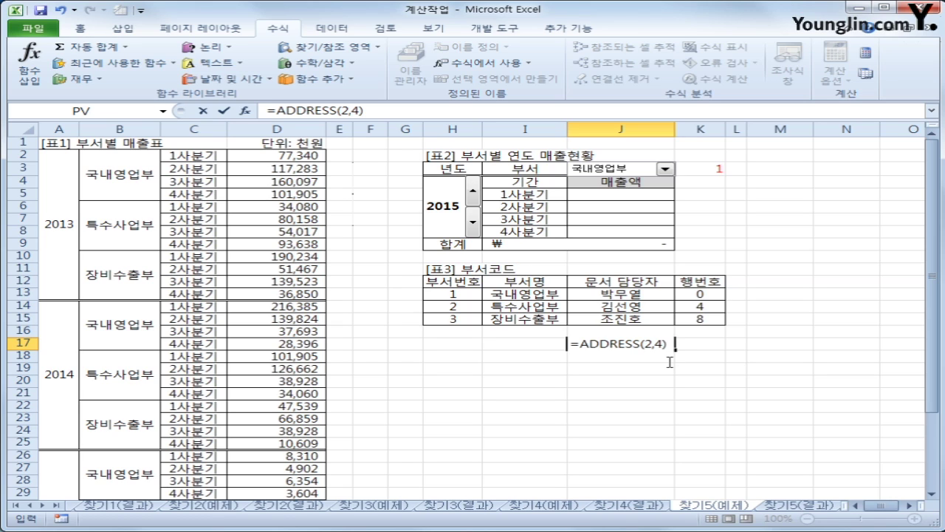
key(Return)
click(597, 344)
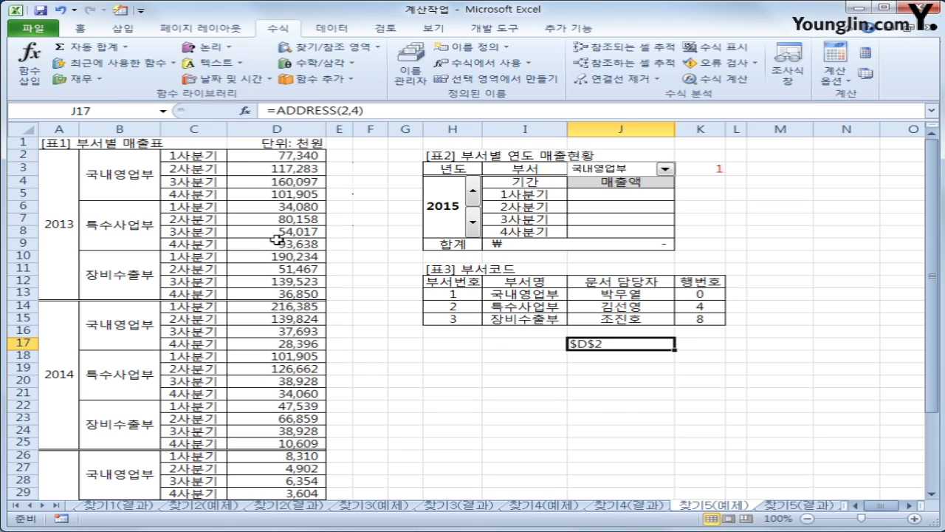
click(625, 359)
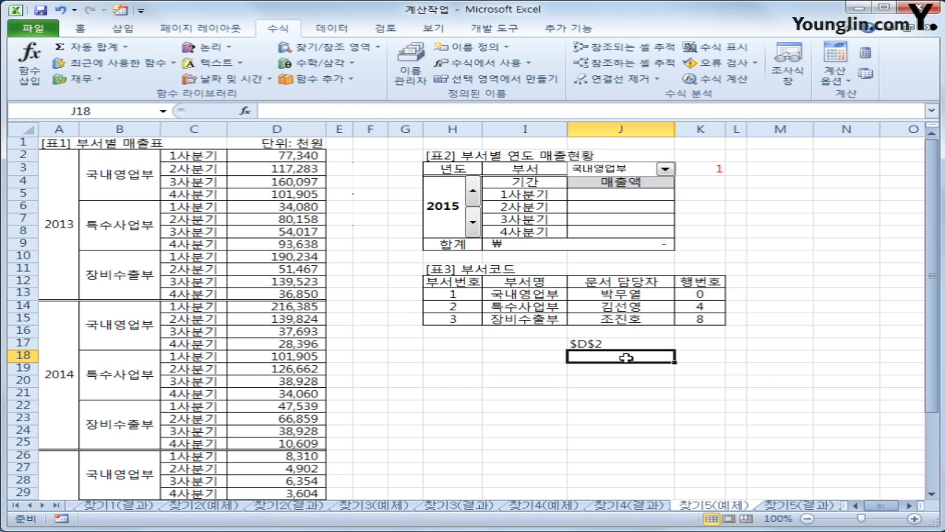
text(=)
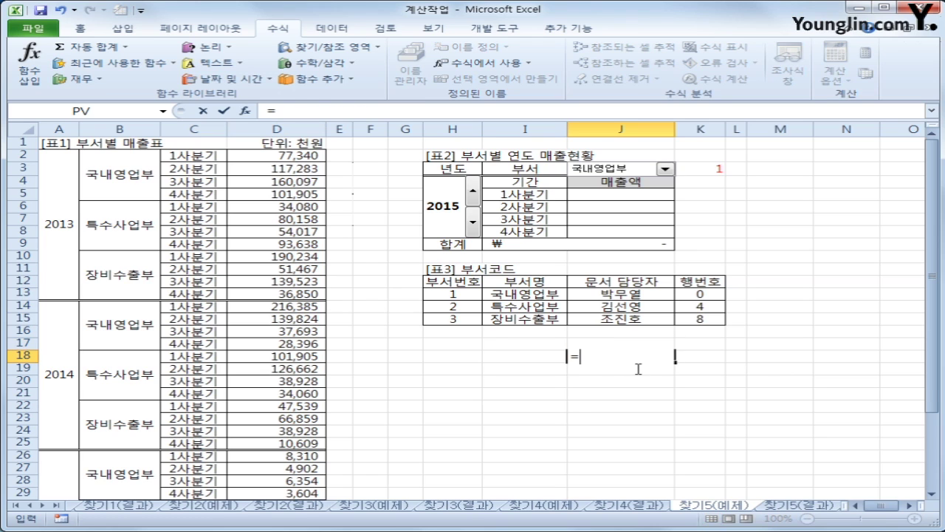
text(in)
key(Down)
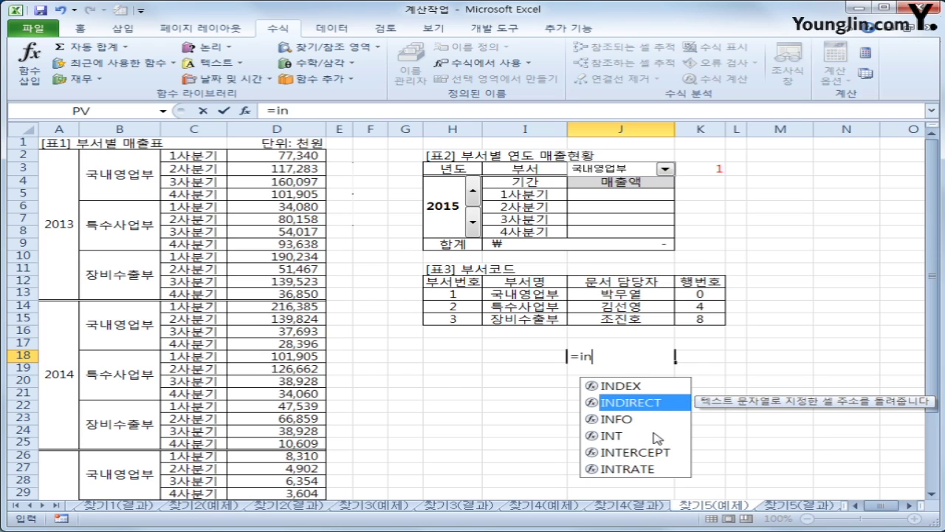
key(Tab)
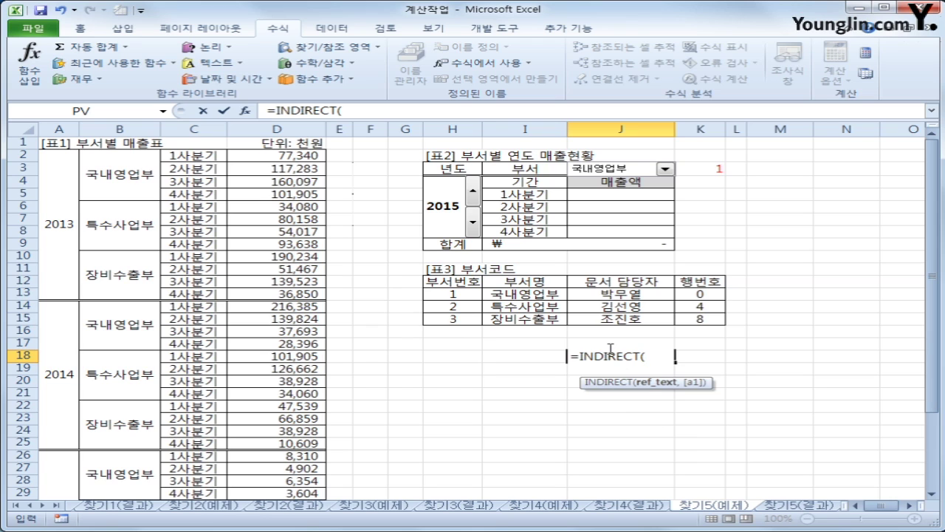
key(Escape)
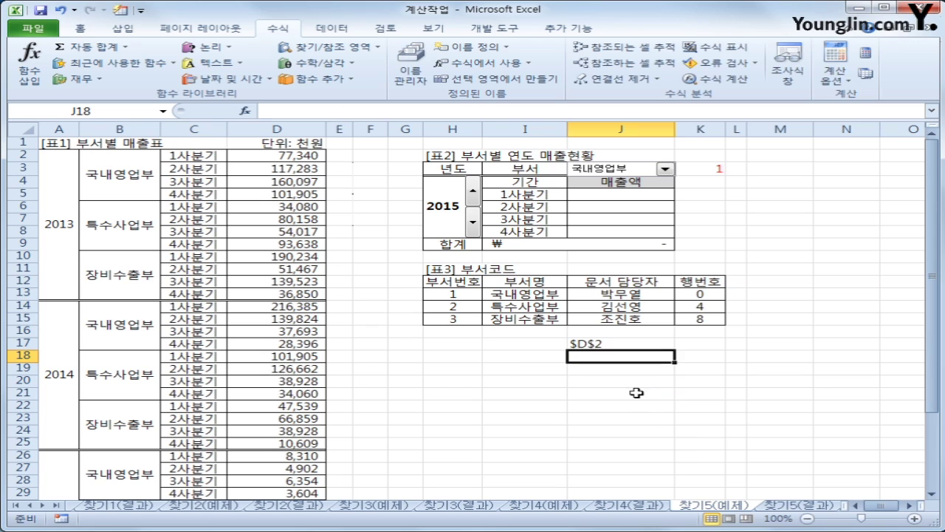
Step: Enter =INDIRECT(J17) in J20 to retrieve the value at the address held in J17, and recheck J17's formula
click(627, 378)
text(=in)
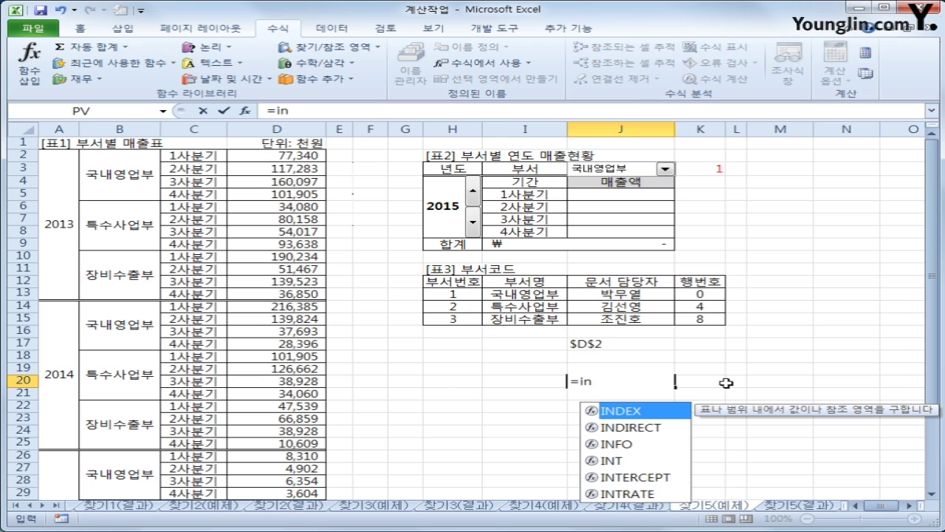
key(Down)
key(Tab)
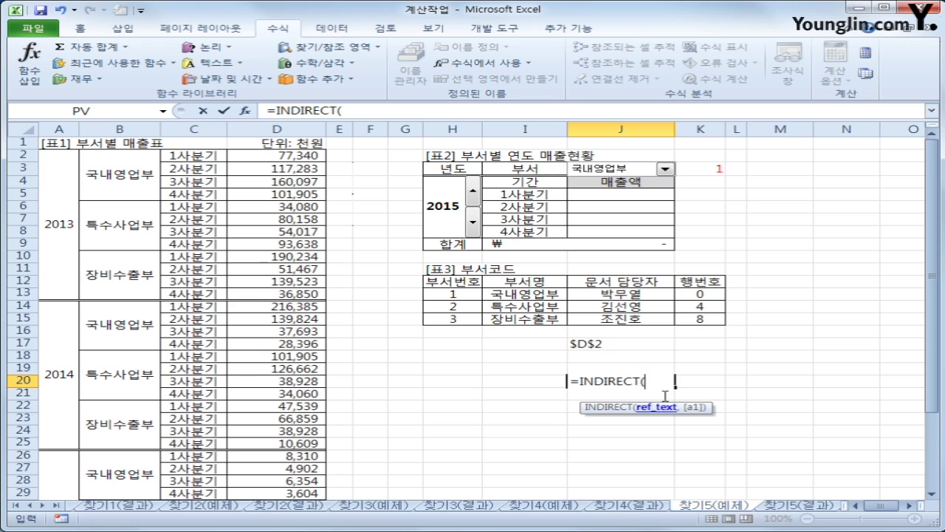
click(617, 344)
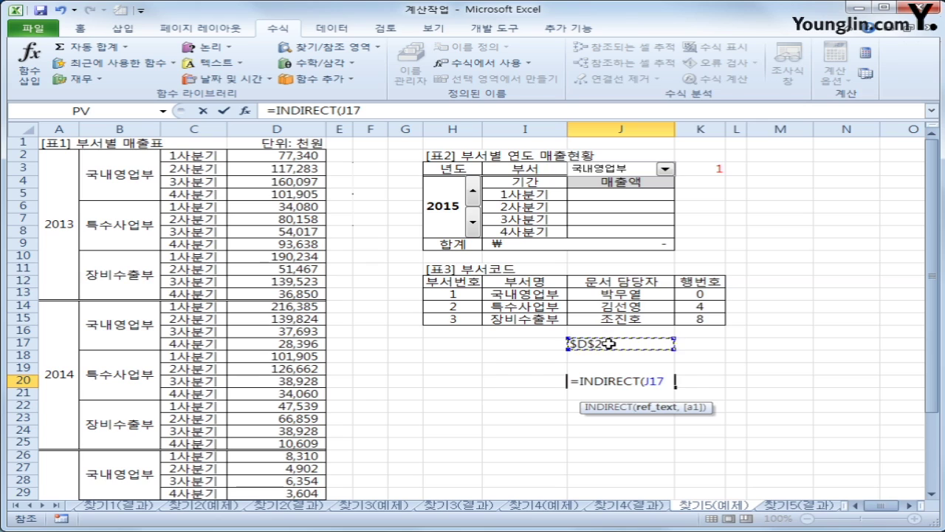
text())
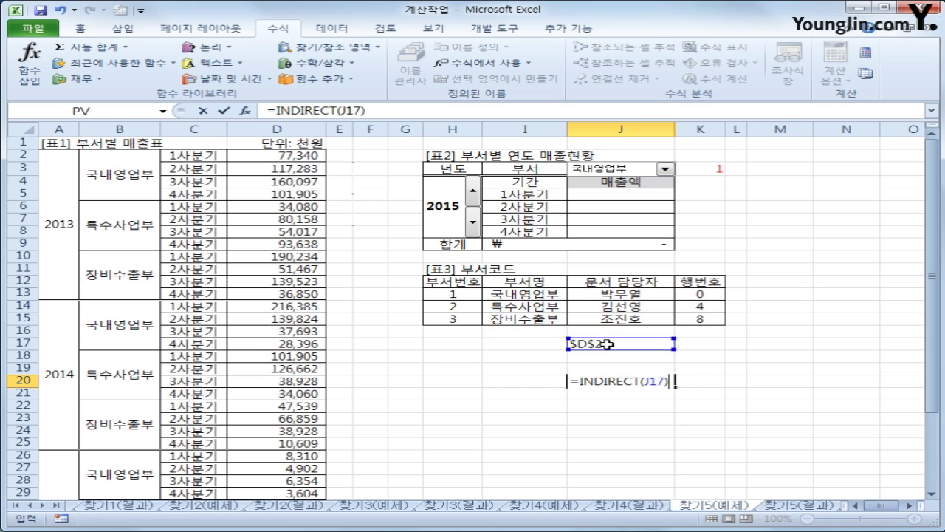
key(Return)
key(Up)
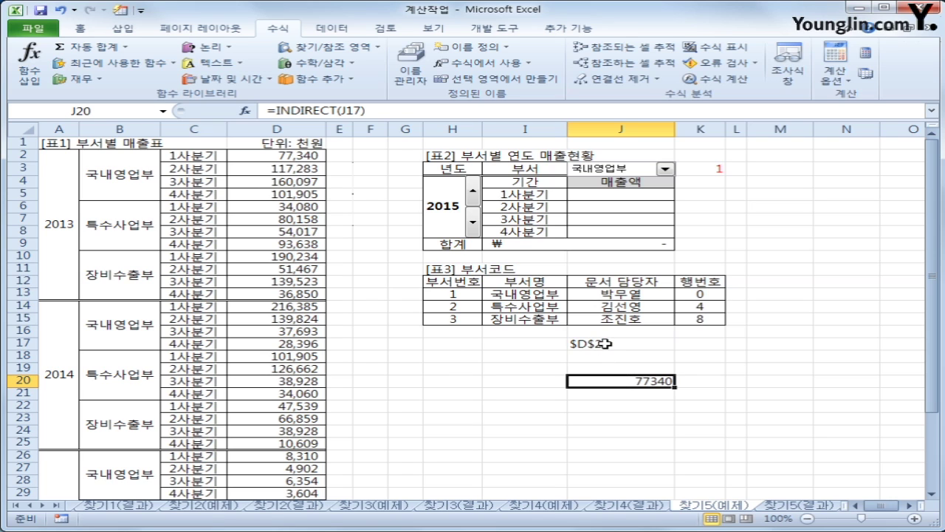
click(605, 344)
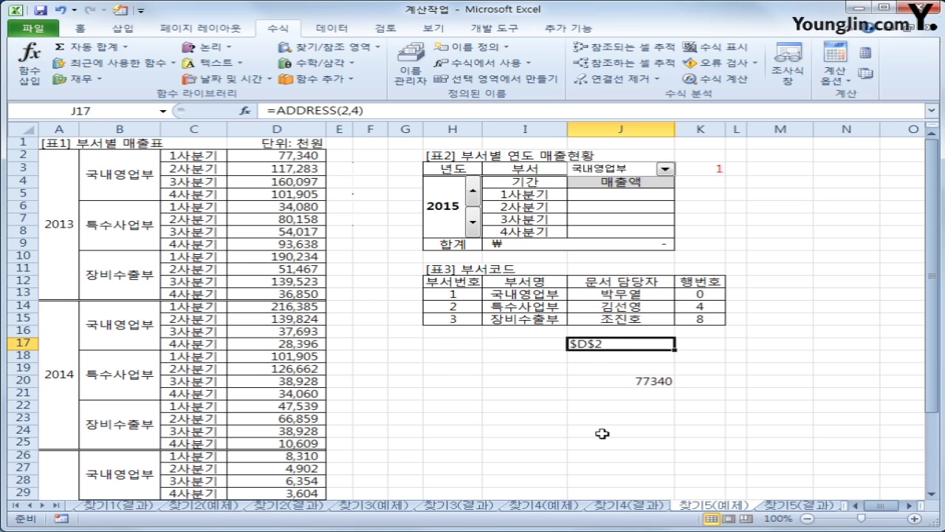
Step: Review the INDIRECT formula in J20, the department choices in 표2 and the matching department blocks for 2013 in 표1
click(603, 382)
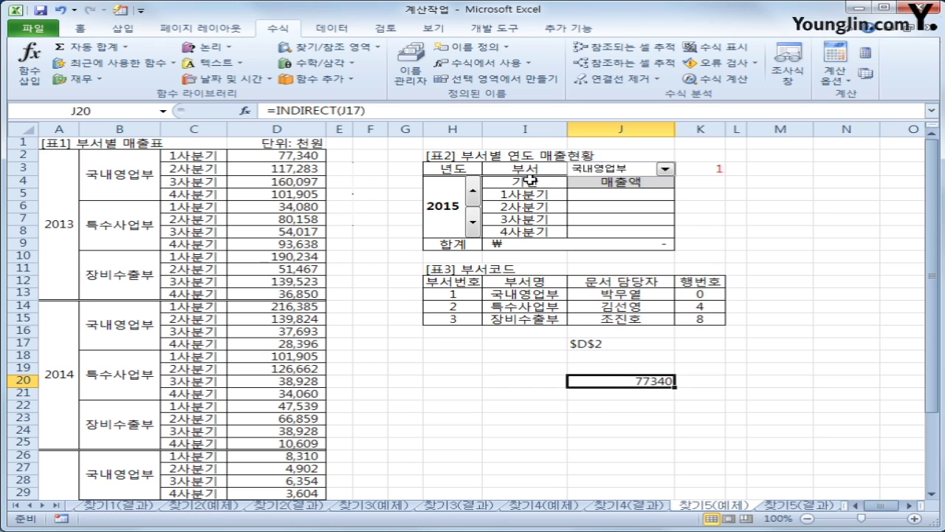
click(665, 170)
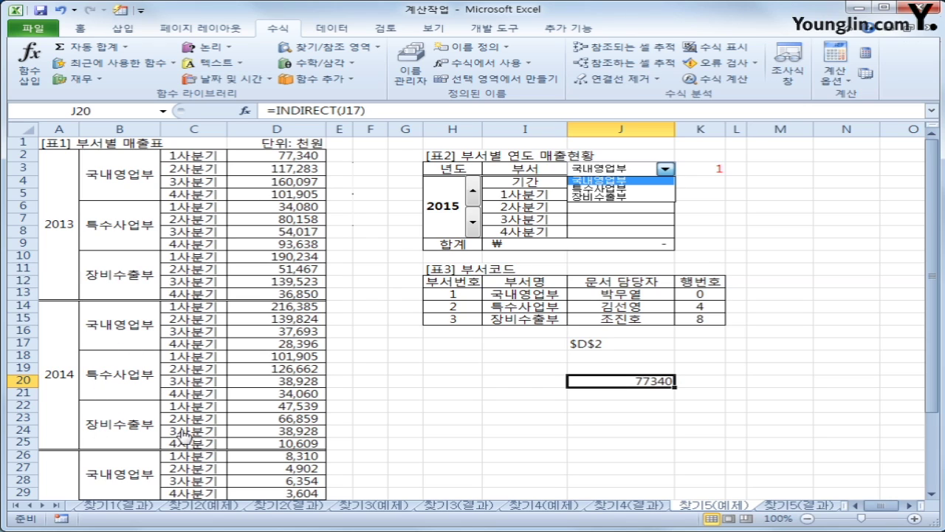
key(Escape)
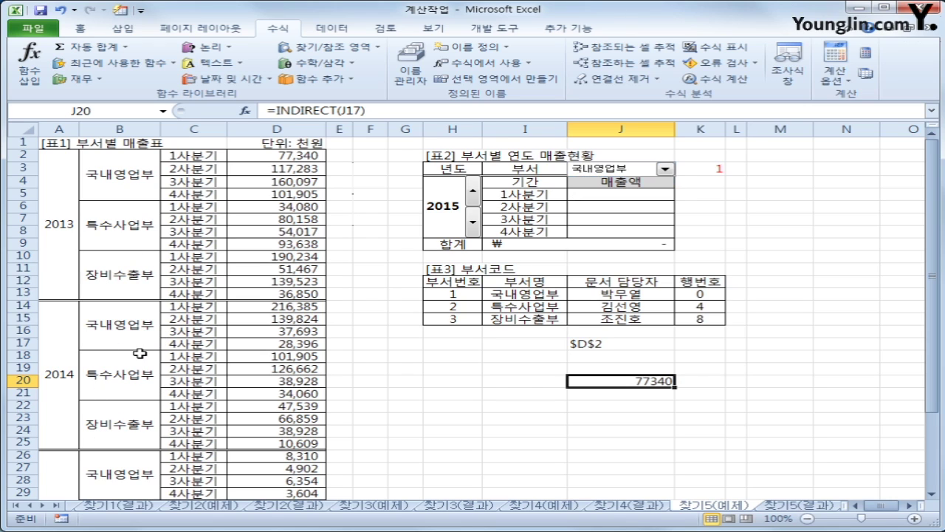
click(115, 218)
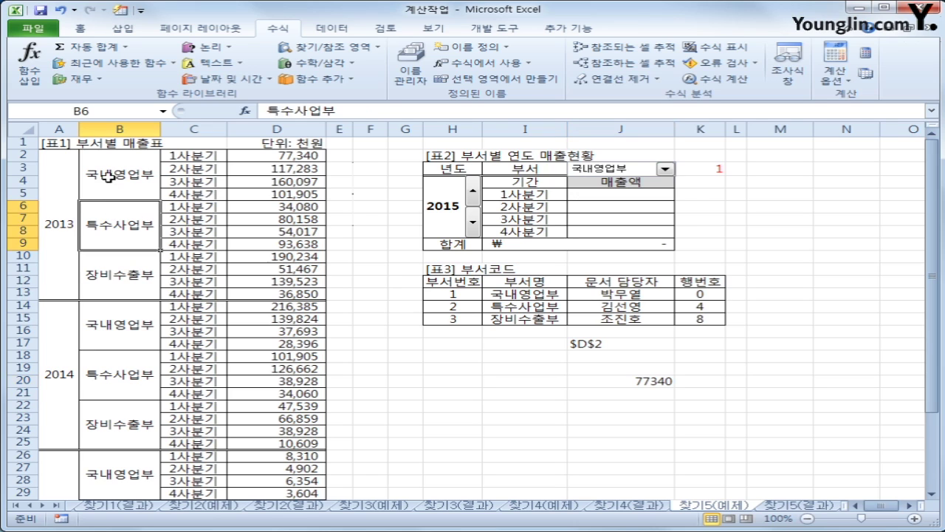
click(111, 178)
click(108, 230)
click(122, 293)
click(118, 197)
click(115, 220)
click(125, 286)
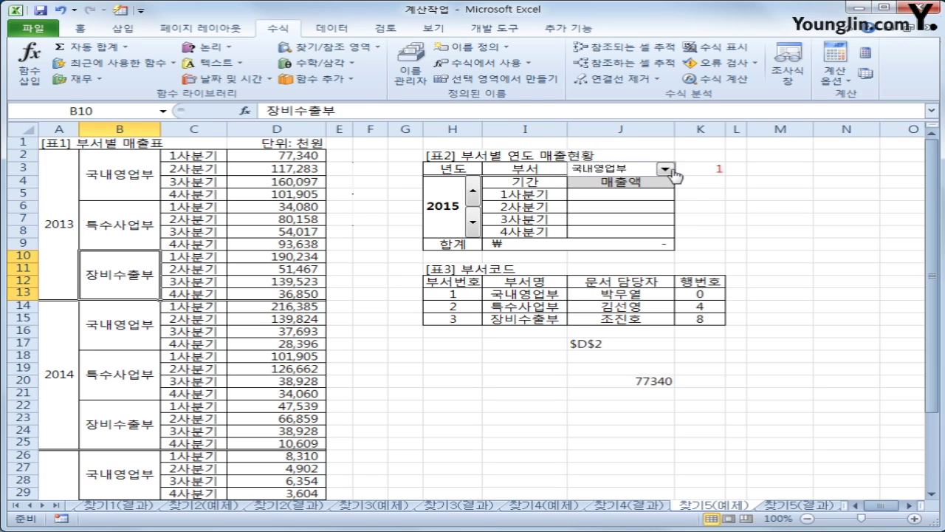
Step: Set the year in 표2 to 2013
click(475, 225)
click(474, 198)
click(477, 221)
click(477, 221)
click(621, 195)
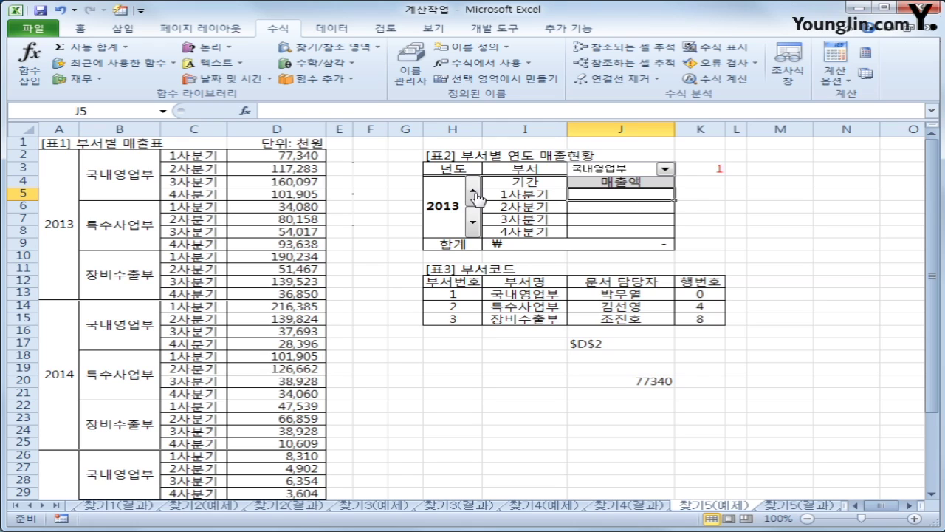
click(472, 224)
click(472, 197)
click(469, 217)
Step: Recheck the INDIRECT and ADDRESS examples against sales column D, and enter =COLUMN() in J5 to get that cell's column number
click(614, 383)
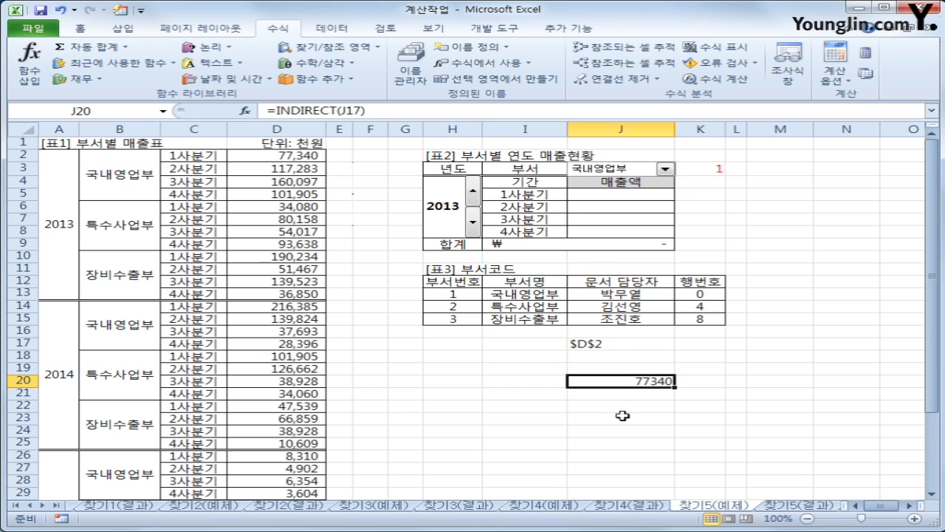
click(607, 343)
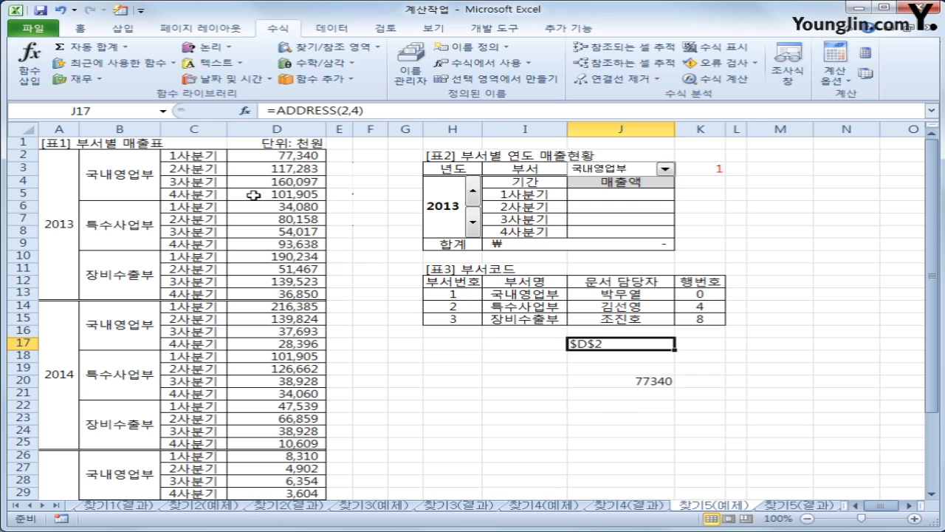
click(279, 146)
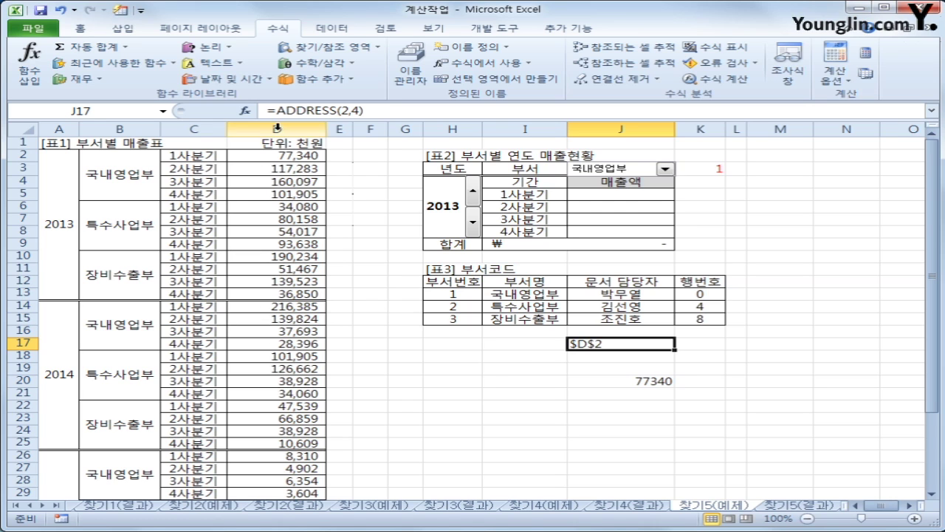
key(ctrl+shift+Down)
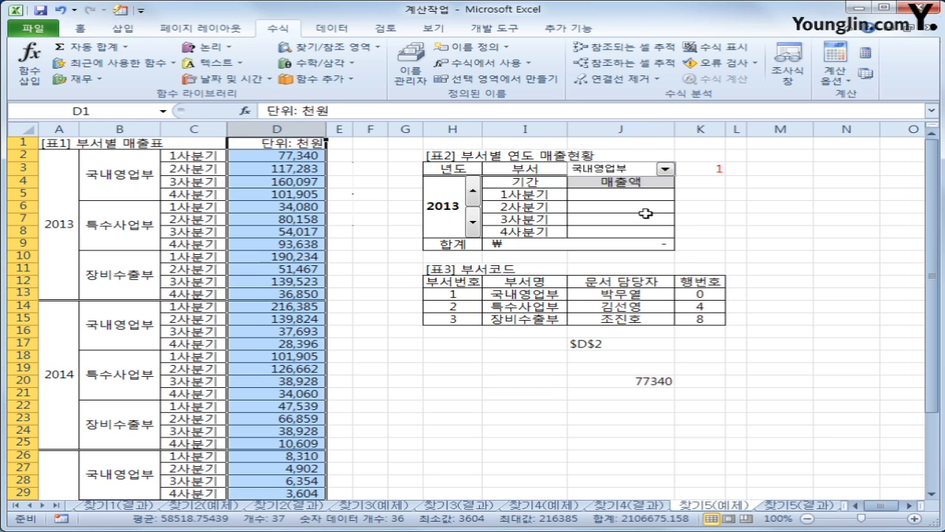
click(639, 195)
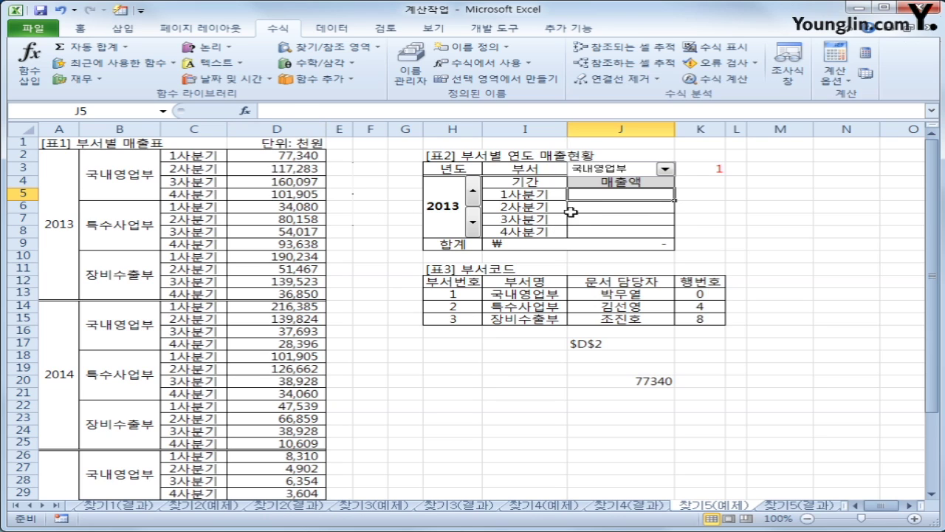
text(=)
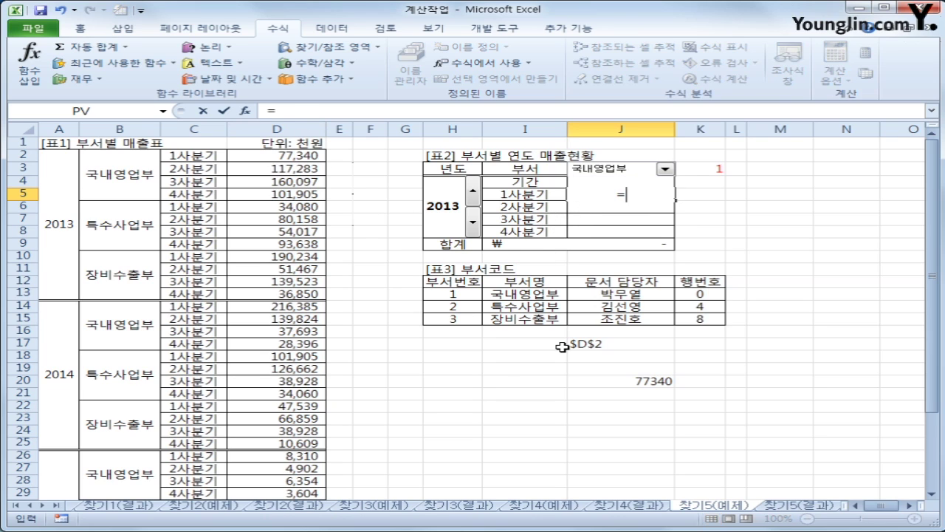
text(co)
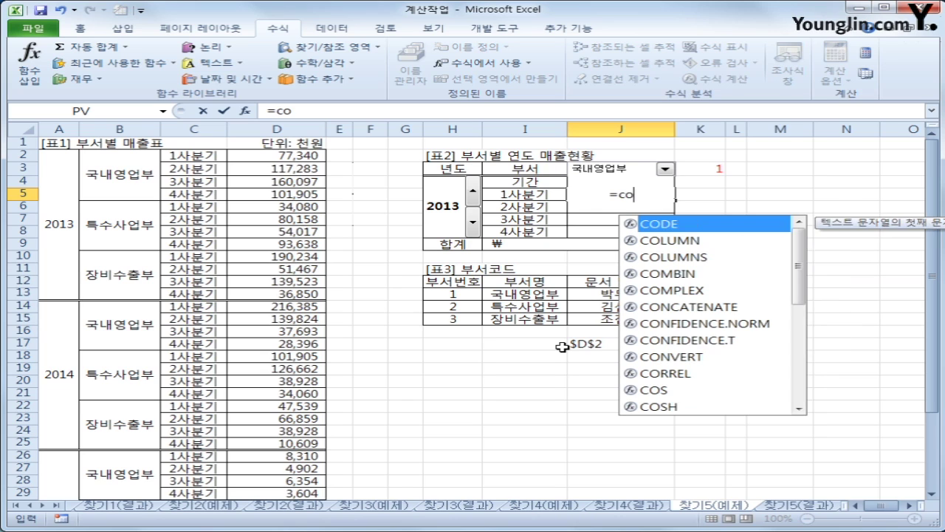
key(Down)
key(Tab)
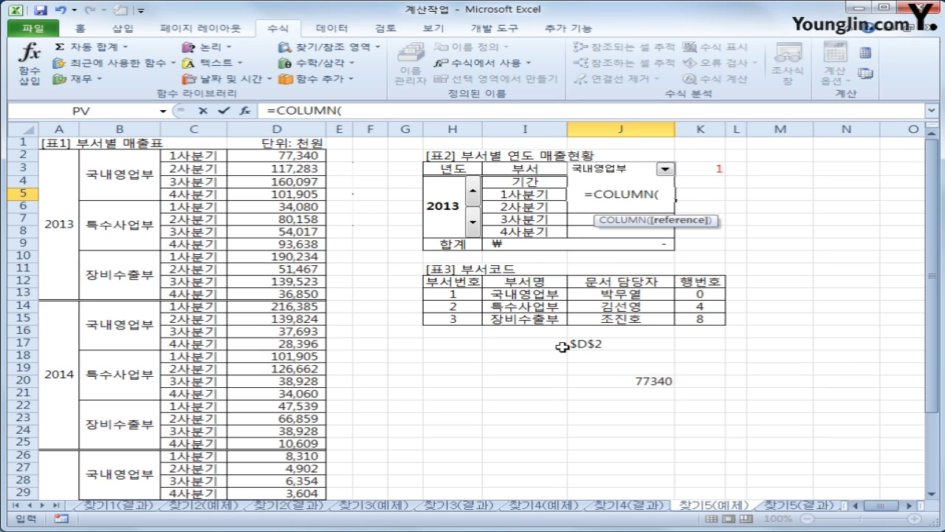
text())
key(Return)
key(Up)
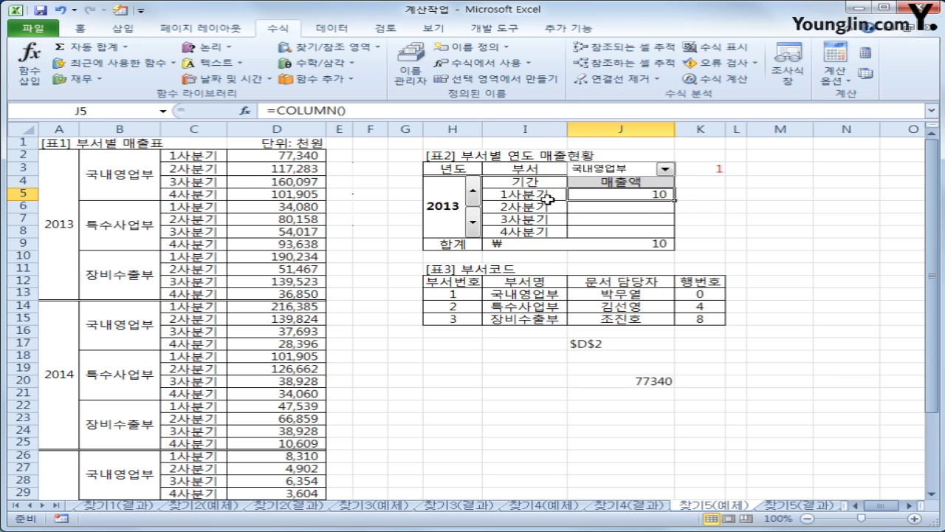
Step: Count through the columns one by one from A to J to check the column number of J5
click(59, 129)
click(119, 129)
click(212, 129)
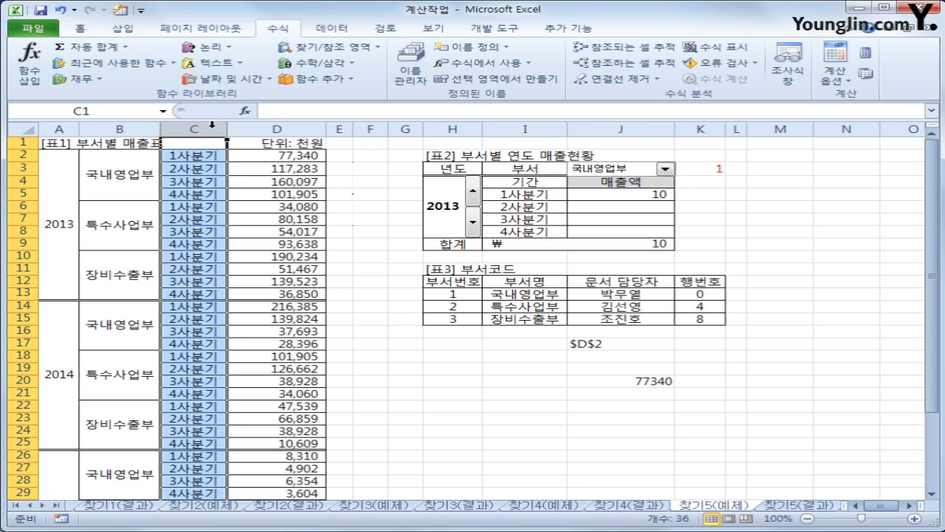
click(277, 129)
click(339, 129)
click(370, 129)
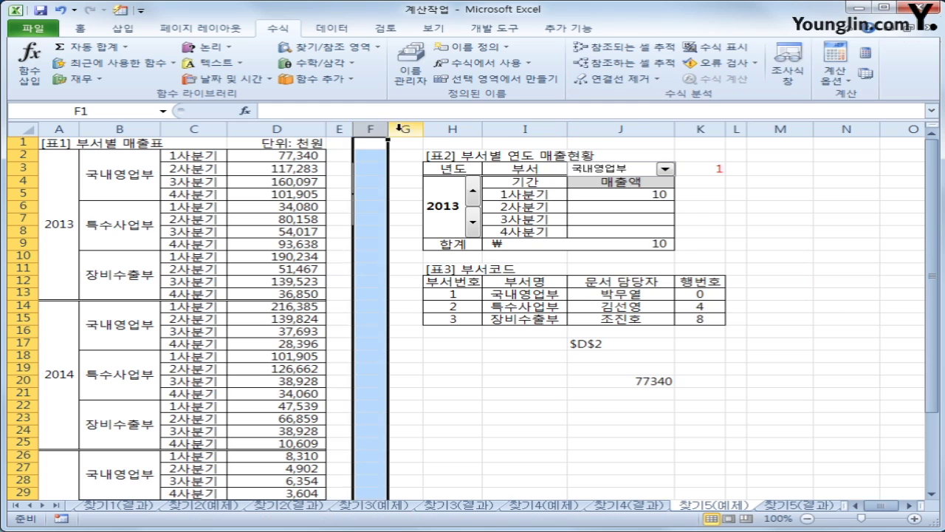
click(405, 129)
click(452, 130)
click(526, 129)
click(620, 130)
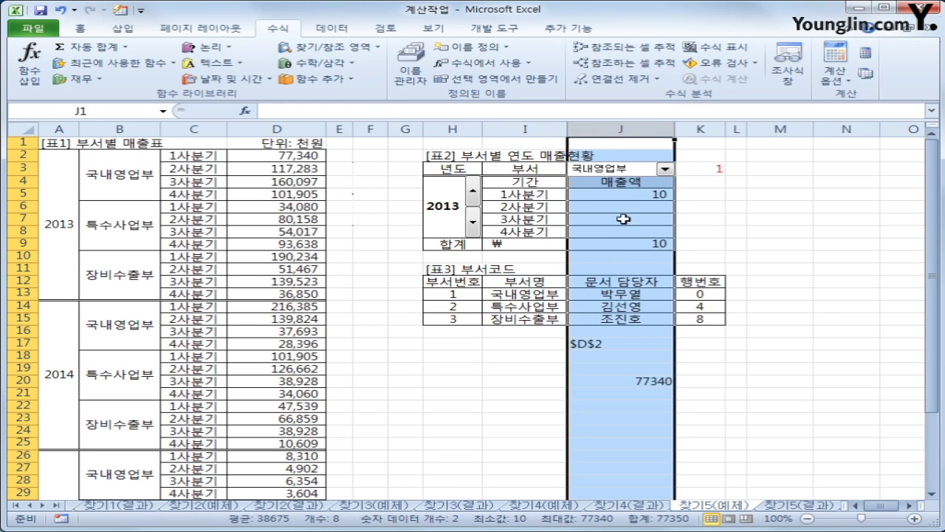
Step: Change the formula in J5 to =COLUMN()-6 and check the result by counting columns A through D
click(634, 194)
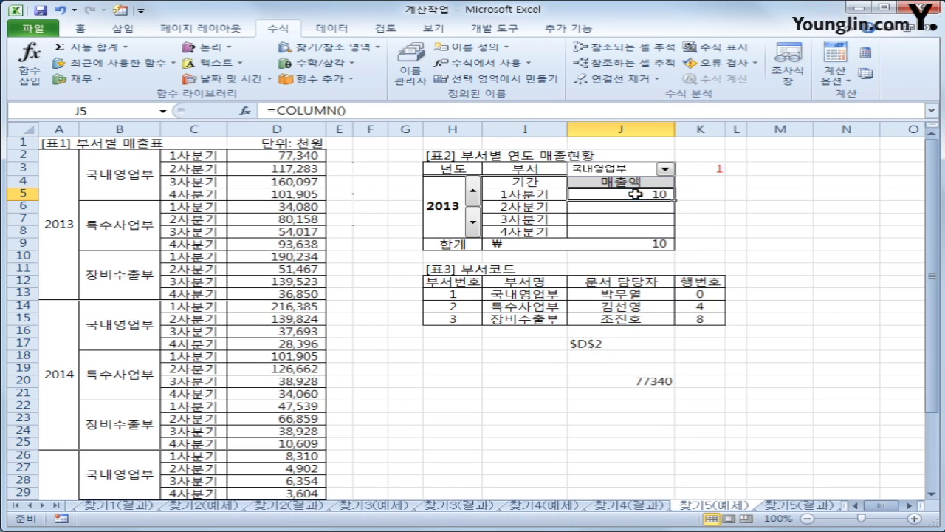
click(365, 115)
text(-)
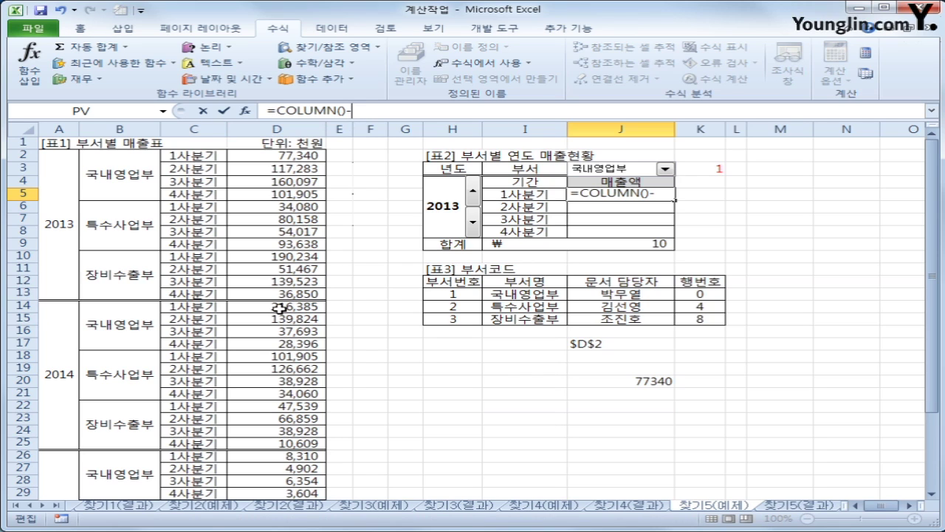
text(6)
key(Return)
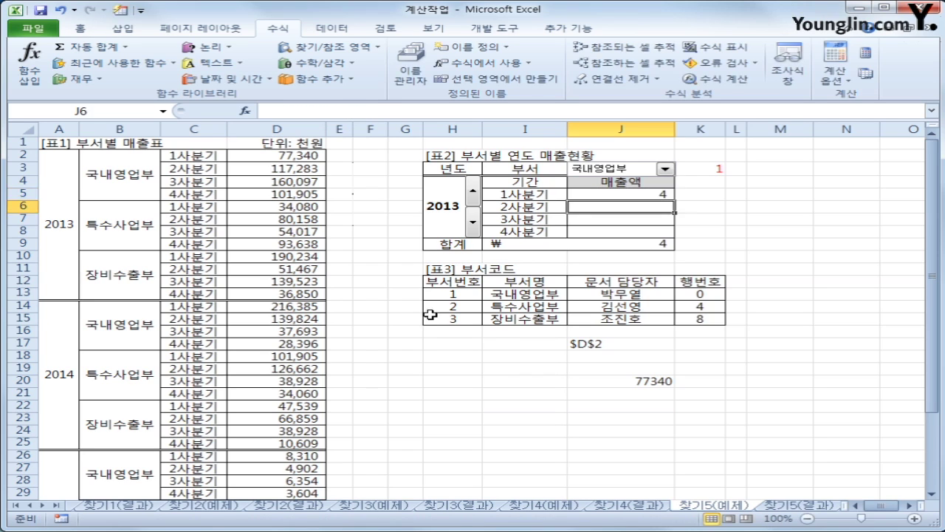
click(642, 195)
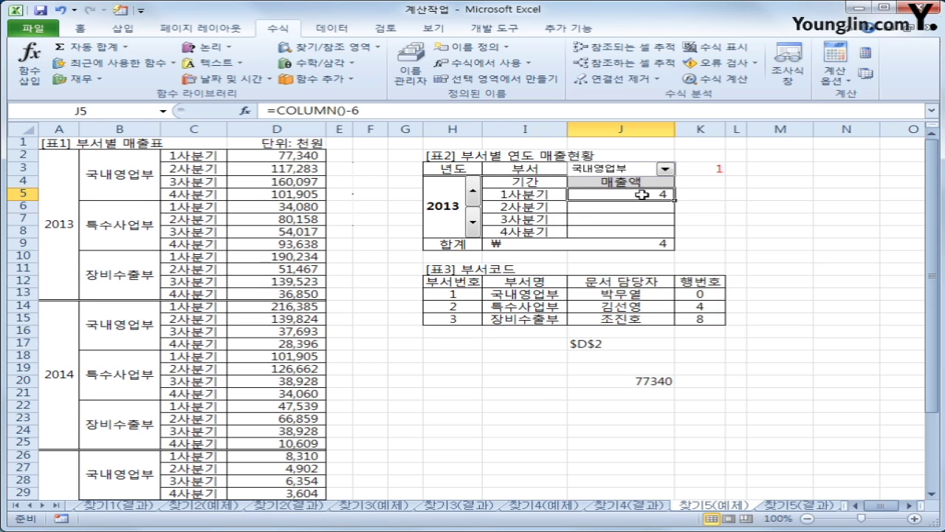
click(67, 130)
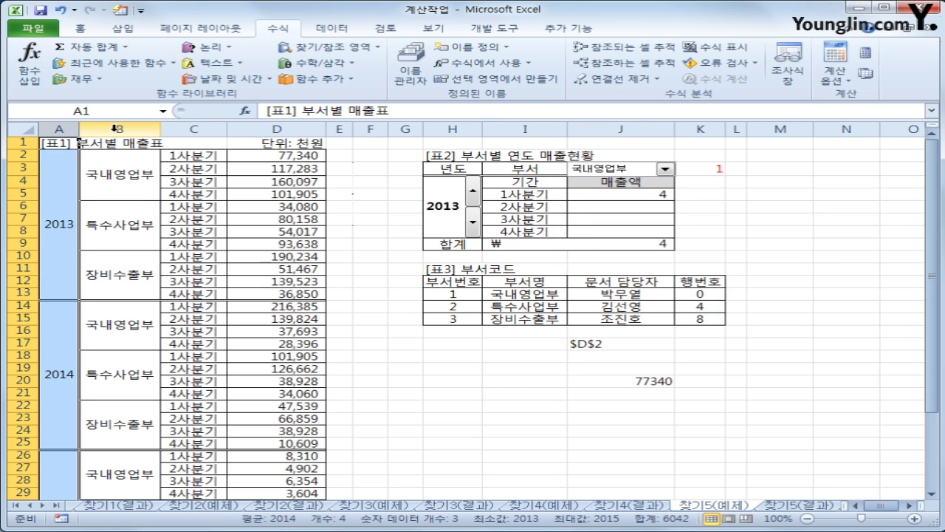
click(117, 130)
click(194, 130)
click(276, 130)
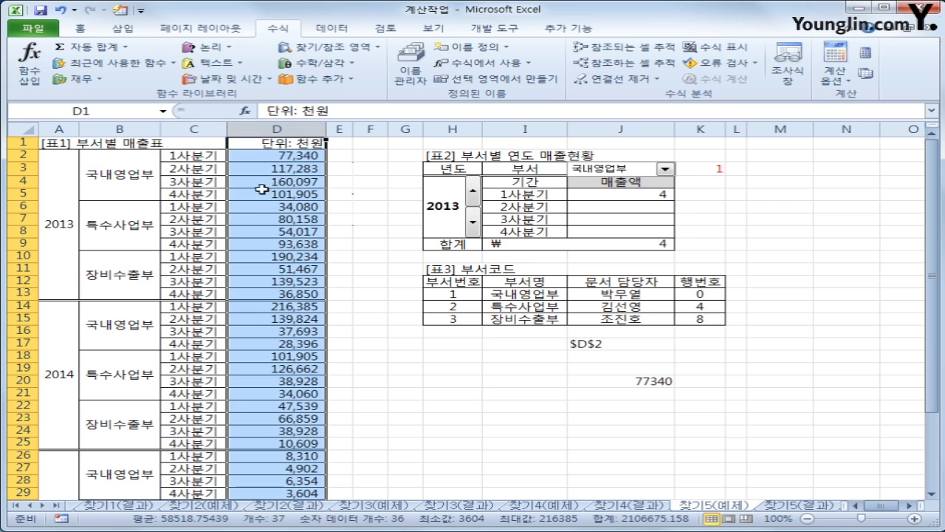
click(643, 197)
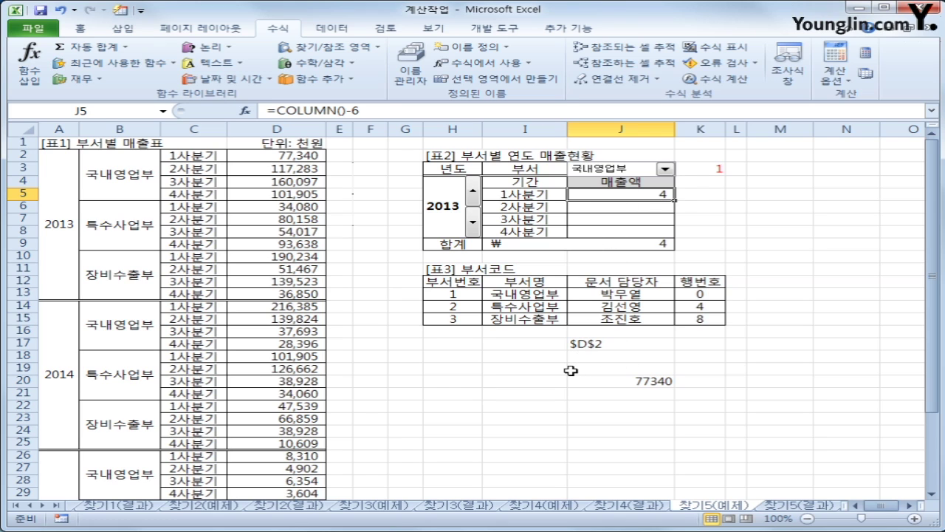
Step: Cycle the 표2 department through 특수사업부, 장비수출부 and 국내영업부 to examine how the linked number in K3 responds
click(795, 183)
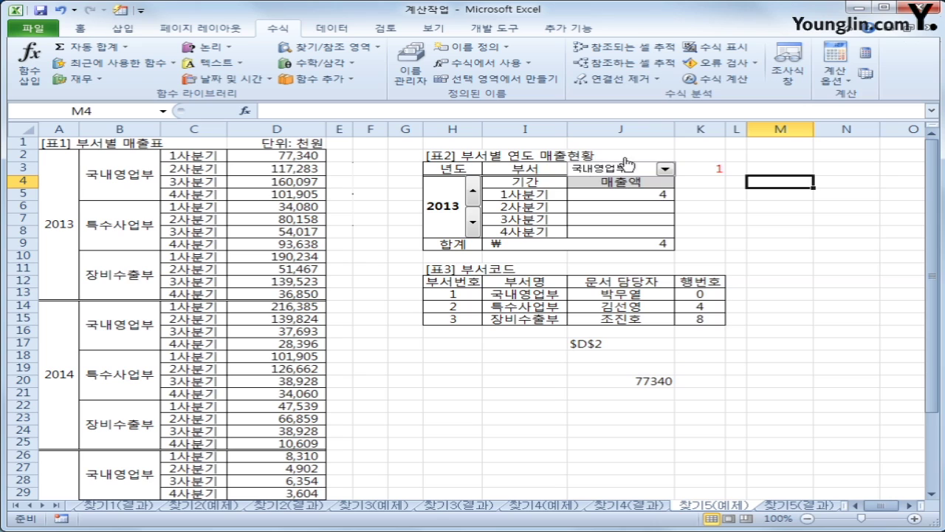
click(114, 194)
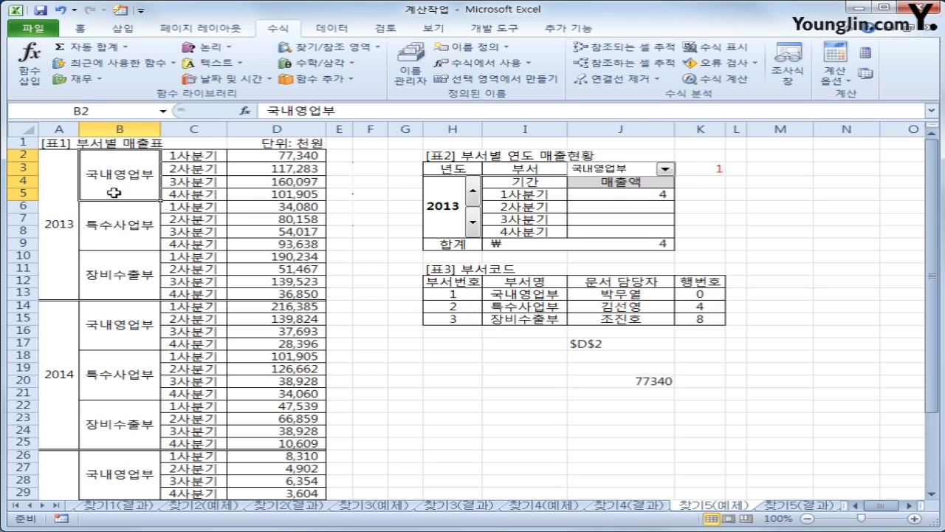
click(666, 169)
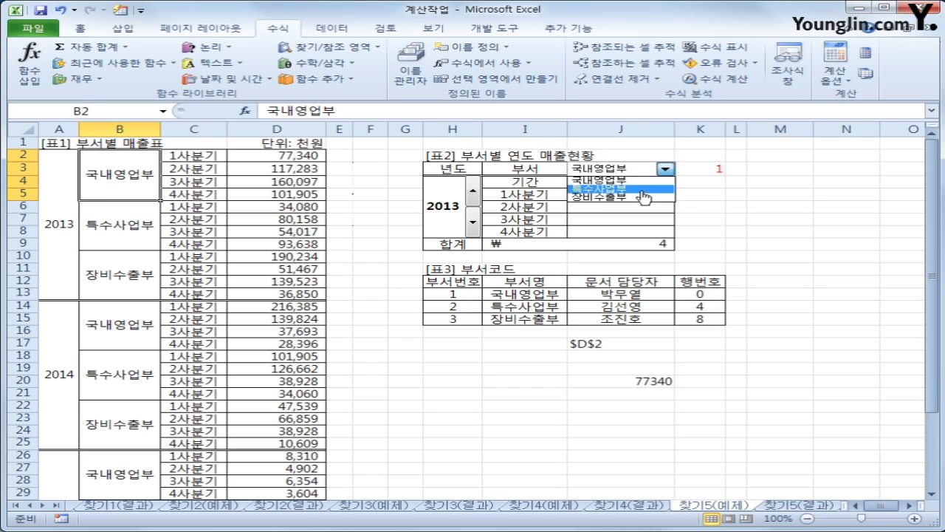
click(642, 189)
click(665, 169)
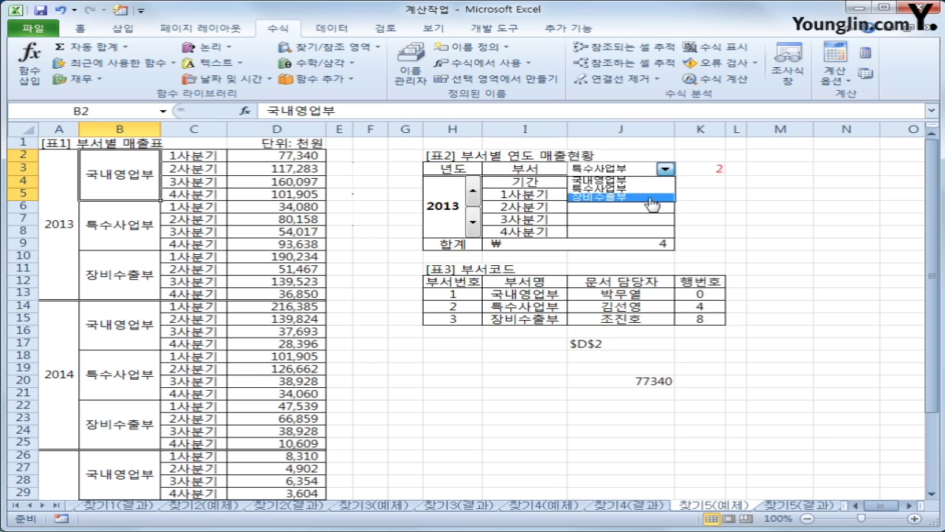
click(651, 200)
click(666, 170)
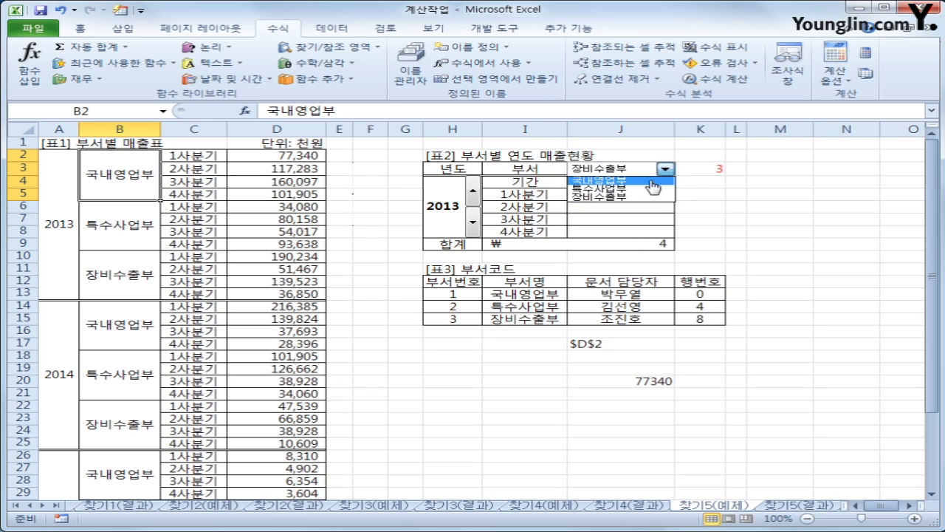
click(650, 180)
click(665, 169)
click(643, 189)
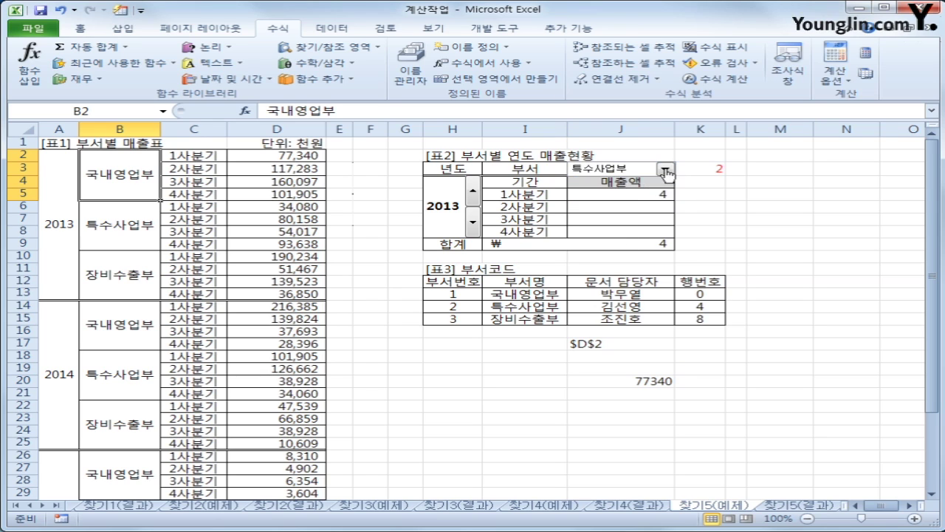
click(665, 169)
click(648, 197)
click(665, 169)
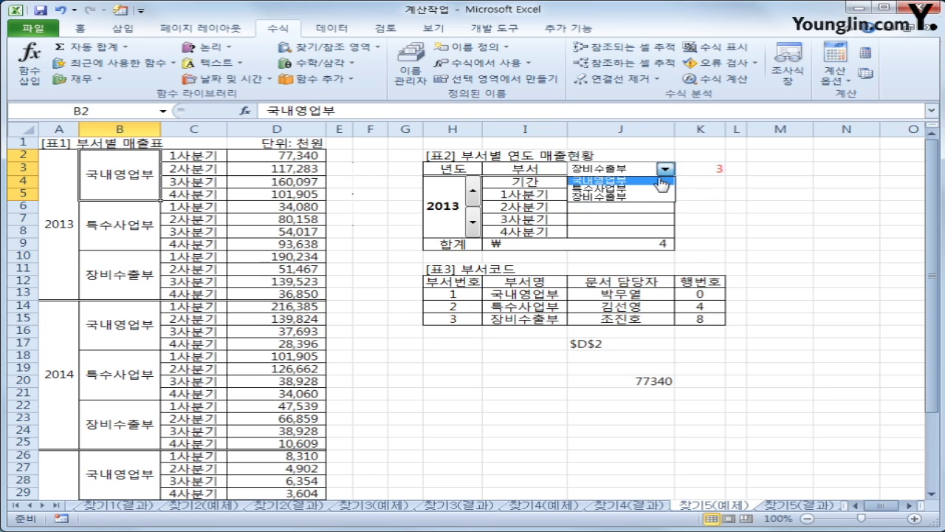
click(650, 180)
Step: Select K3 and watch its linked number while switching the 표2 department to 특수사업부, 장비수출부 and back to 국내영업부
click(699, 170)
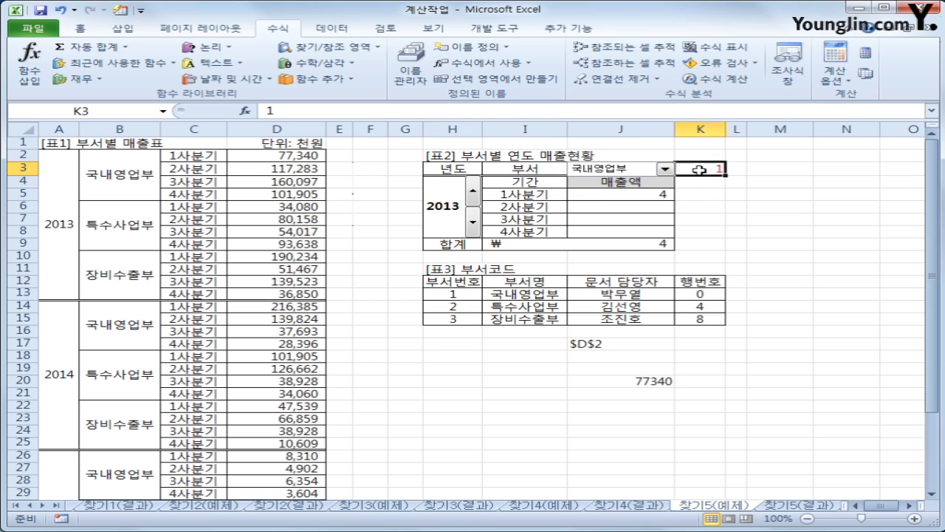
click(666, 169)
click(655, 190)
click(665, 170)
click(650, 198)
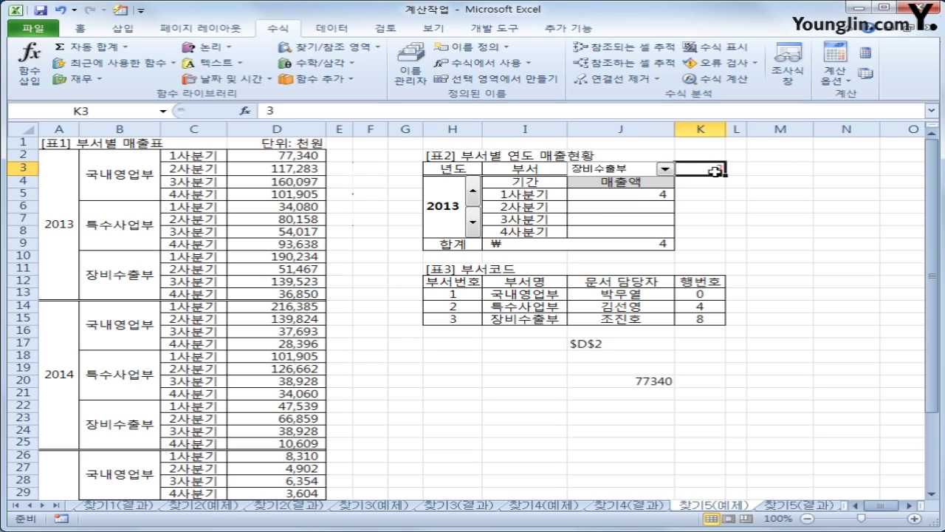
click(666, 169)
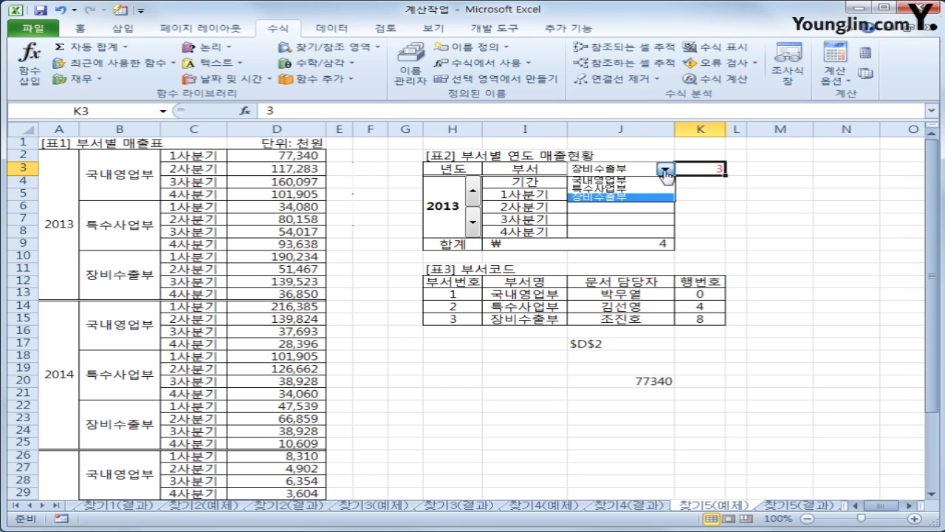
click(645, 182)
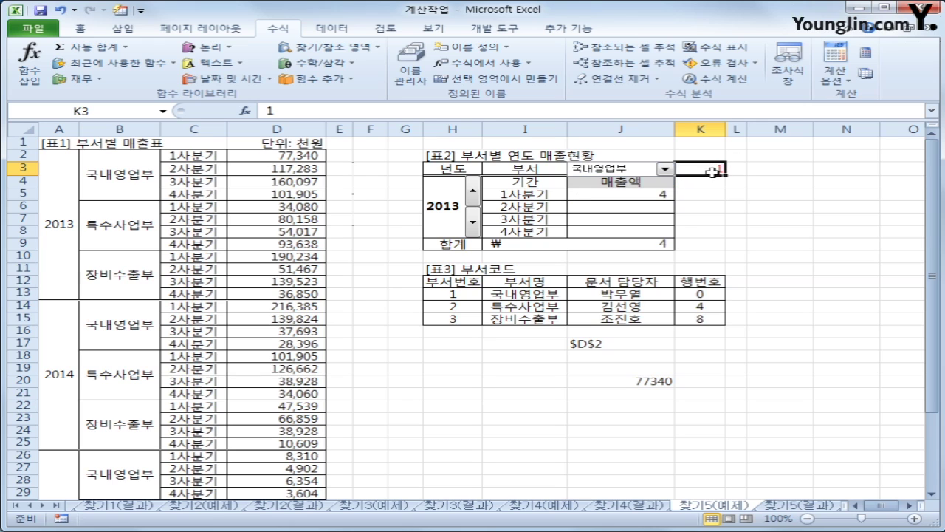
Step: Examine the 부서번호 entries in 표3 one by one to relate them to the linked number in K3
drag(466, 281, 694, 319)
drag(462, 283, 455, 319)
click(459, 294)
click(460, 305)
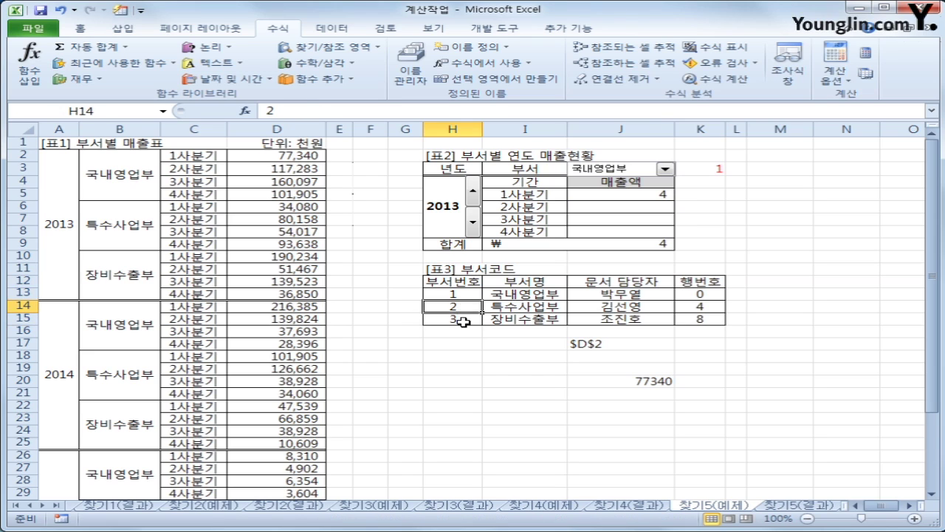
click(463, 321)
click(468, 298)
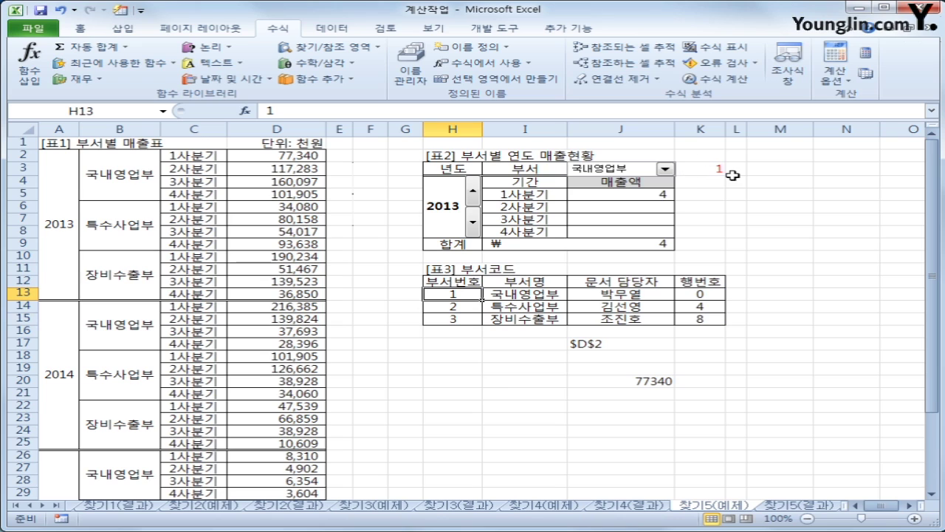
Step: Compare each 부서번호 in H13:H15 of 표3 with its matching 행번호 in K13:K15
drag(458, 295, 715, 319)
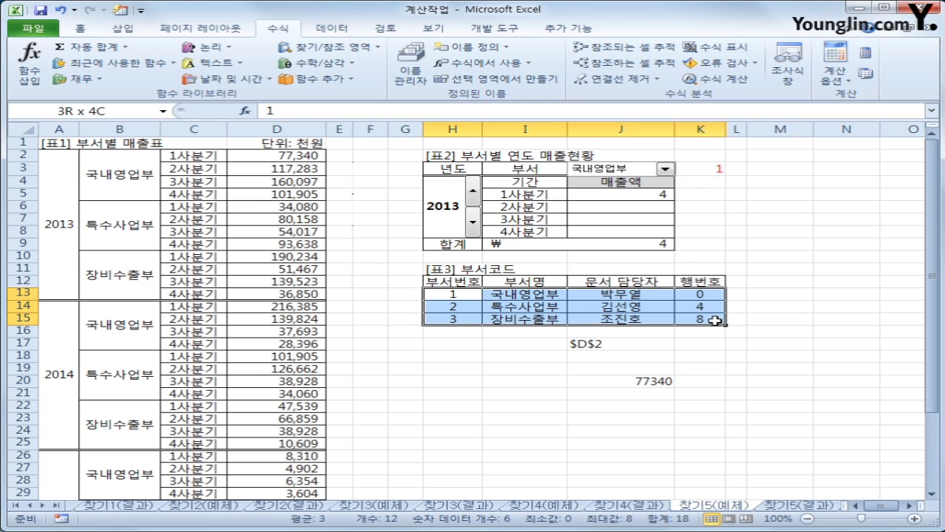
click(452, 293)
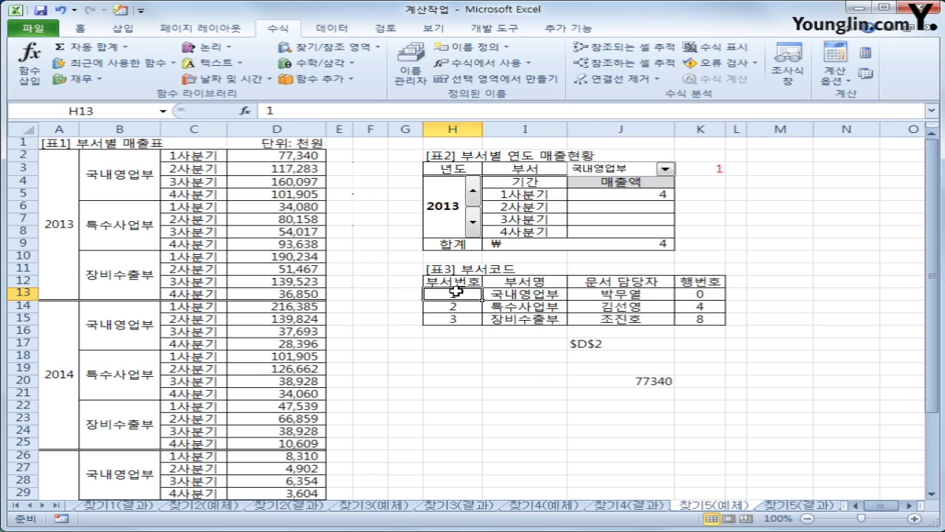
click(696, 293)
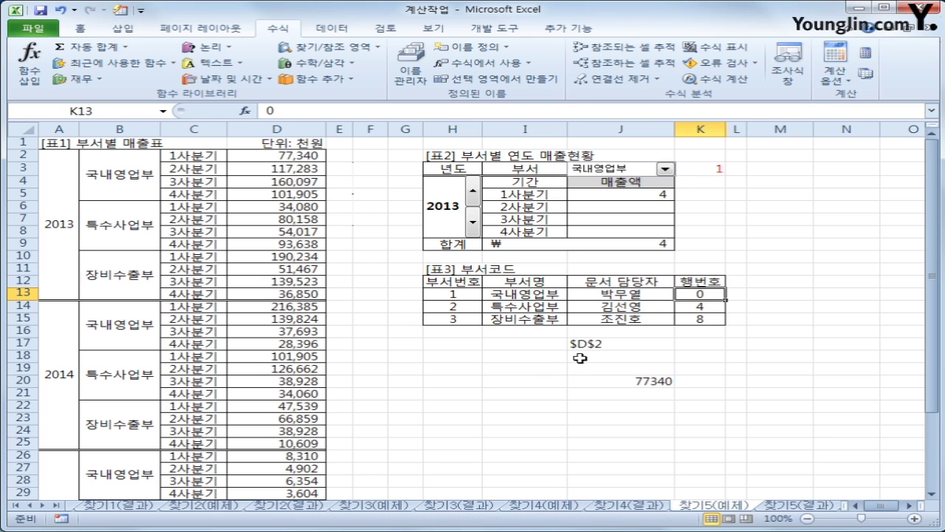
click(466, 309)
click(700, 308)
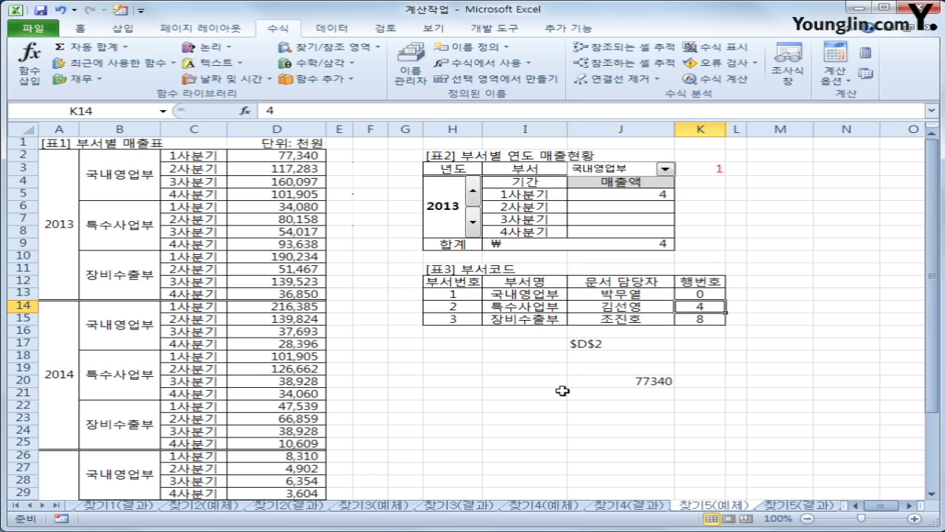
click(468, 320)
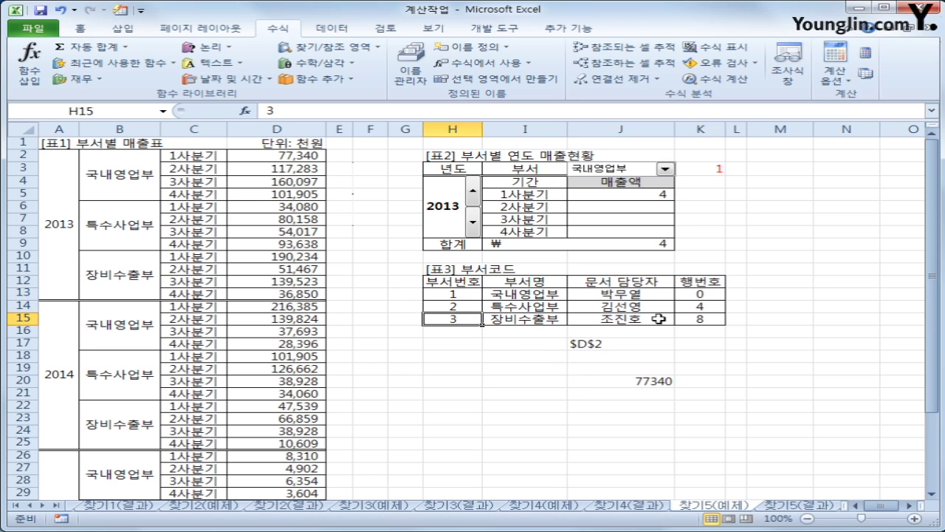
click(701, 319)
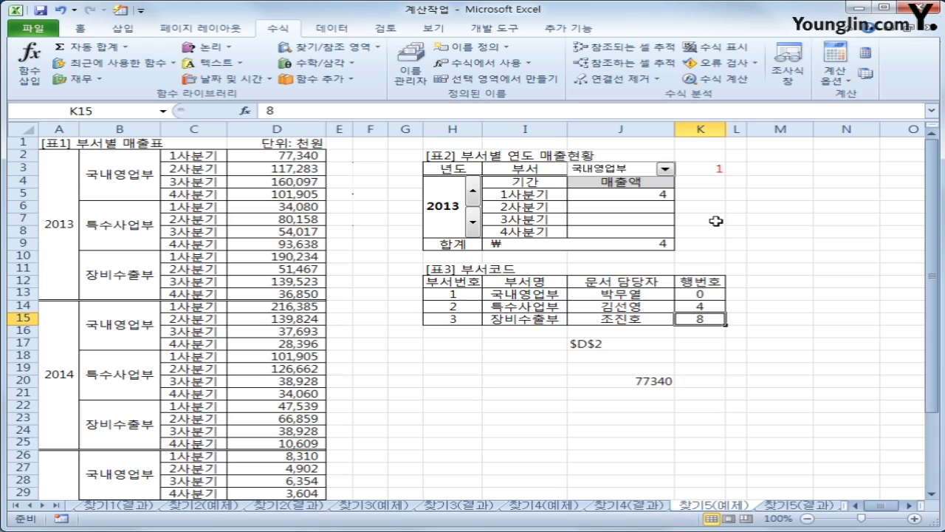
Step: Review the lookup range H13:K15 of 표3 and enter 0 in J22 as the sample department row offset
click(620, 418)
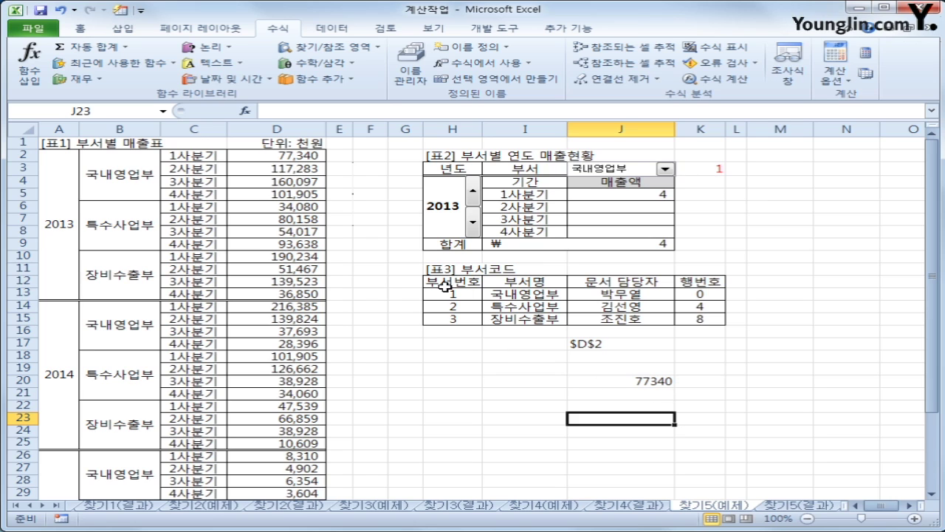
drag(447, 294, 680, 326)
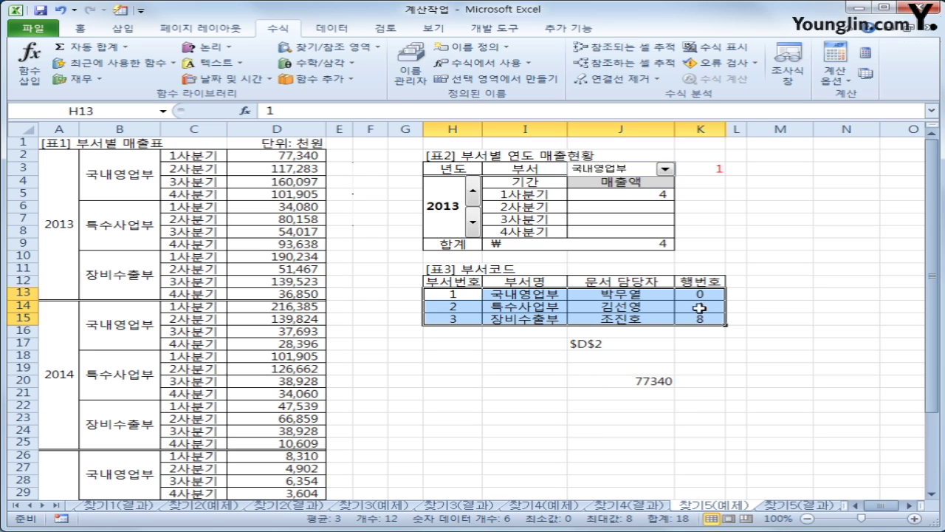
click(645, 408)
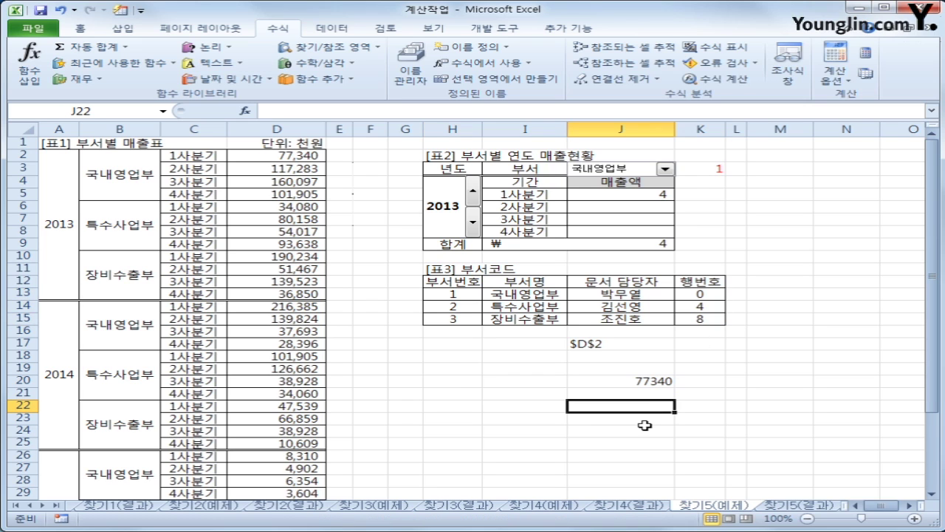
text(0)
click(636, 427)
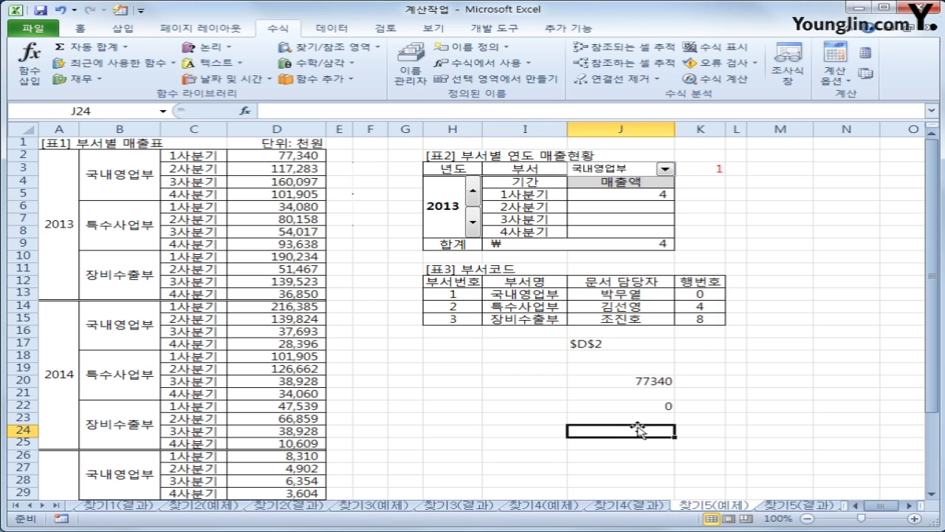
Step: Set the 표2 year to 2014 and enter 0 in J24 as the sample year offset
click(472, 224)
click(473, 202)
click(475, 224)
text(0)
click(614, 461)
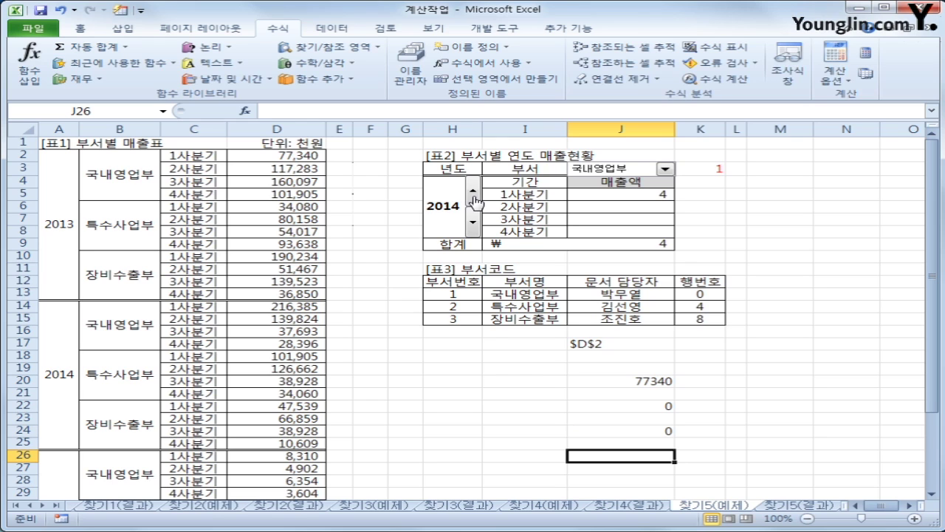
Step: Examine the yearly blocks in sales column D, from D2 through D14 to D26, to check the row spacing between years
drag(263, 159, 264, 297)
click(265, 309)
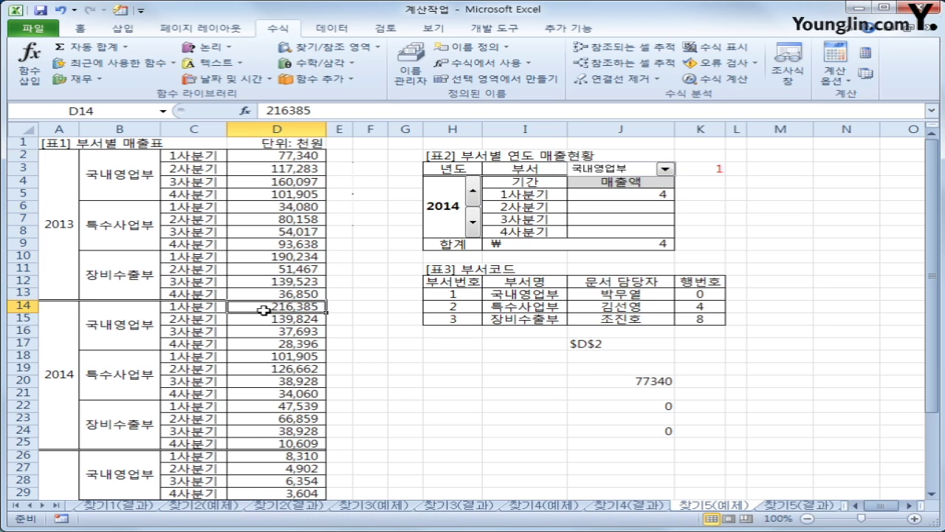
drag(265, 309, 266, 443)
click(269, 456)
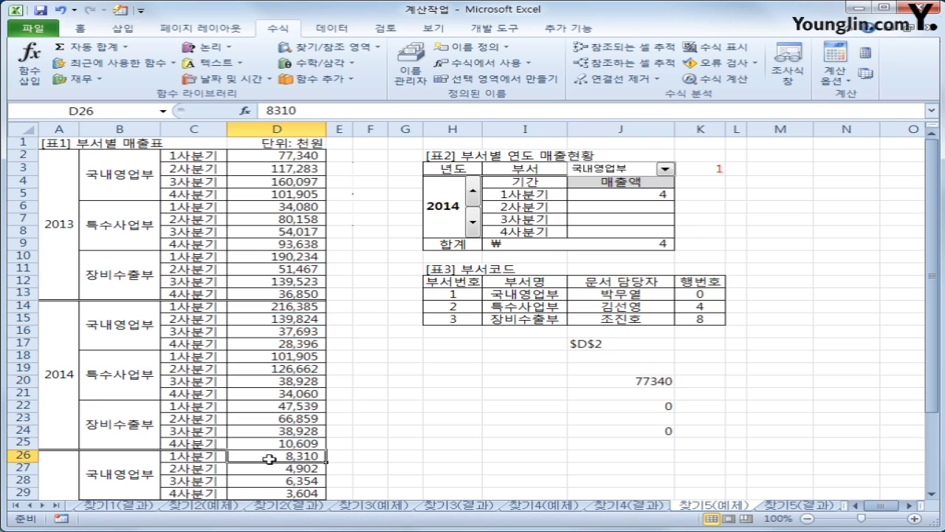
scroll(269, 459, down, 1)
scroll(264, 467, up, 1)
click(616, 430)
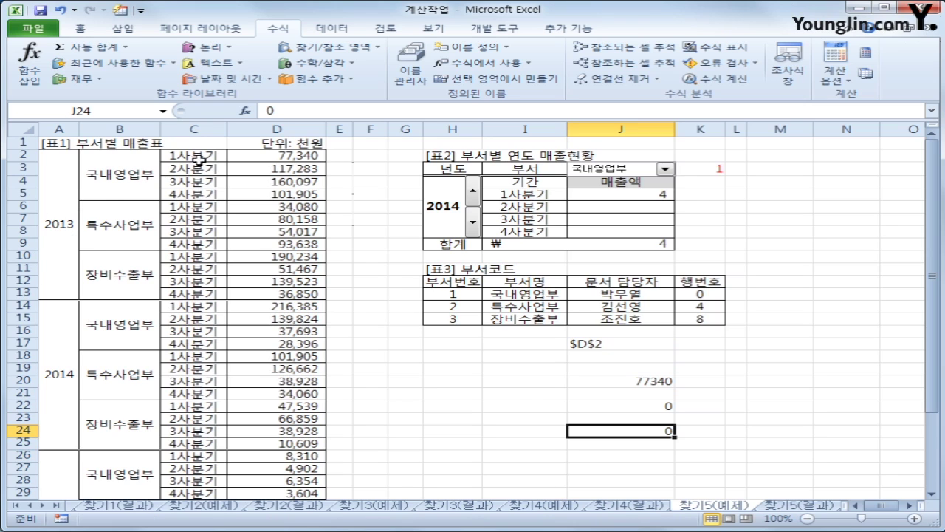
Step: Recheck the sample offsets in J22 and J24 against the 1사분기 label in I5 and the first sales cell D2
click(609, 405)
click(618, 434)
click(553, 197)
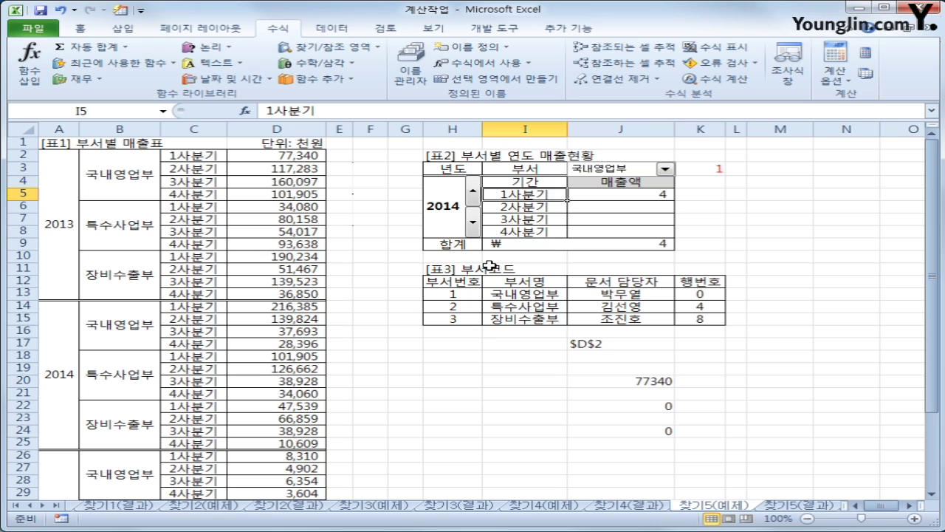
click(258, 158)
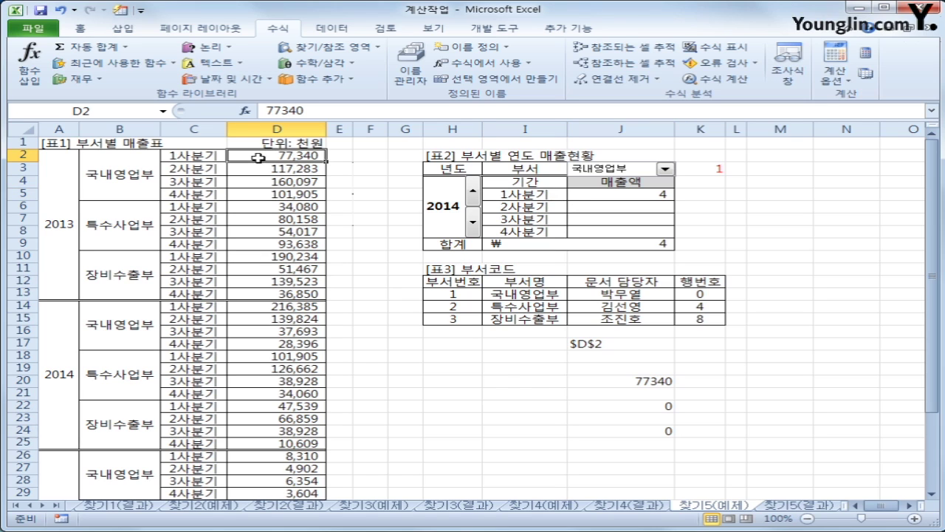
click(664, 408)
click(655, 432)
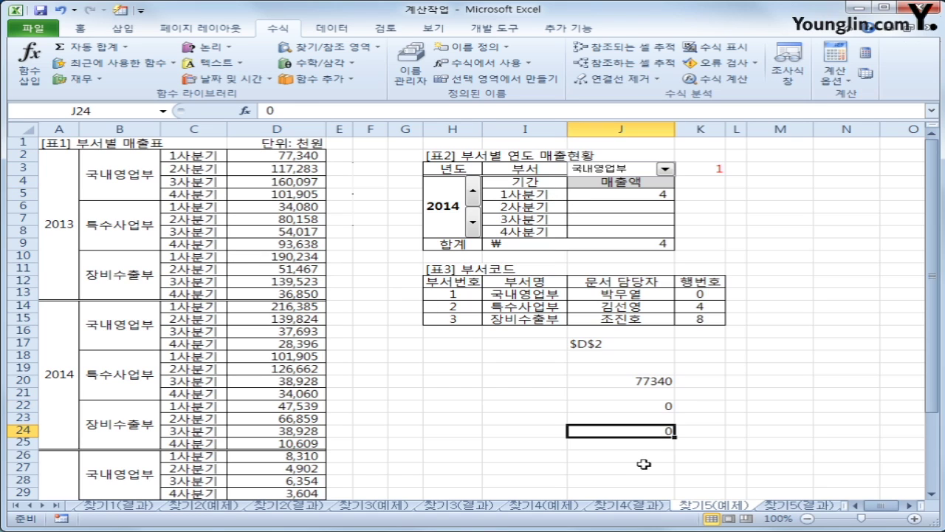
click(647, 458)
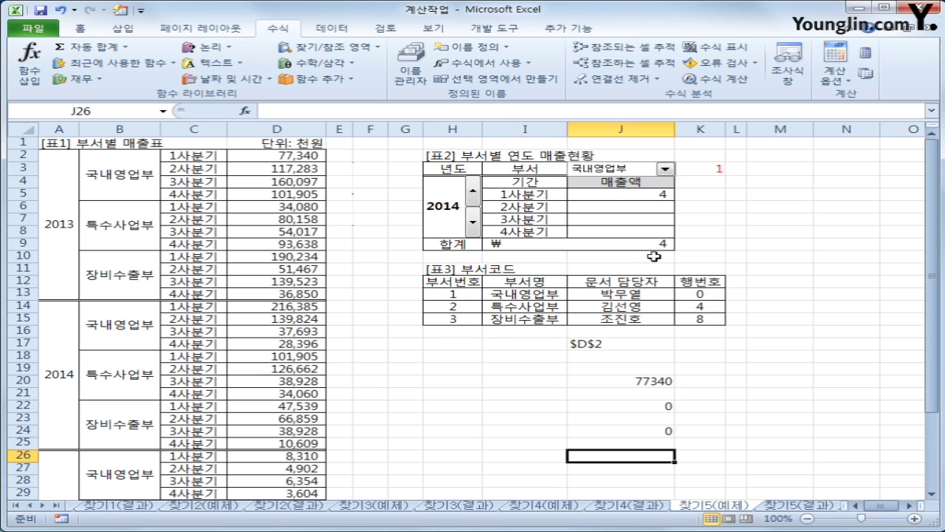
Step: Clear the formula in J5 and enter =ROW() to get that cell's row number
click(625, 195)
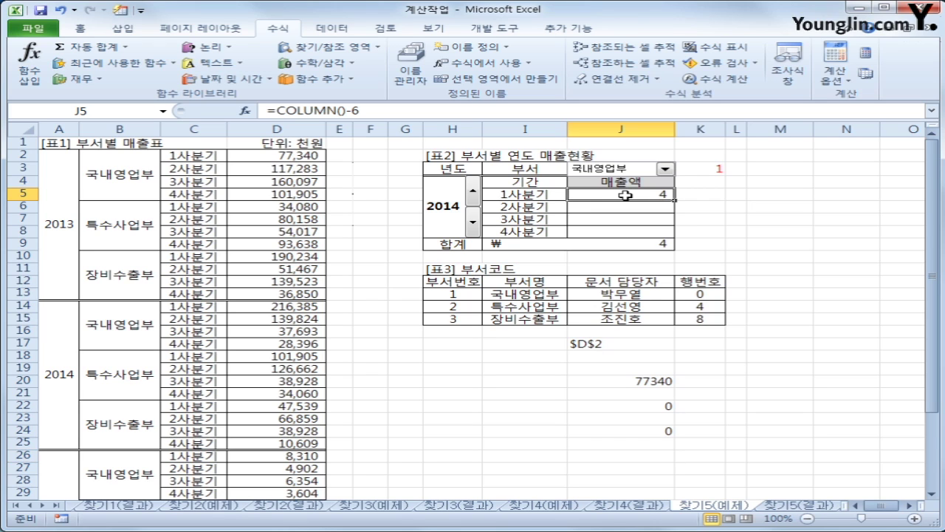
key(Delete)
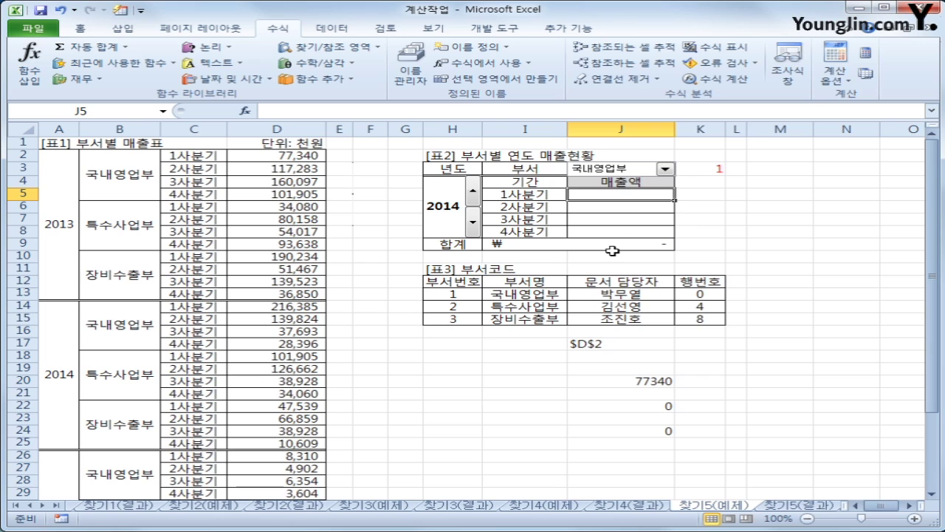
text(=row)
key(BackSpace)
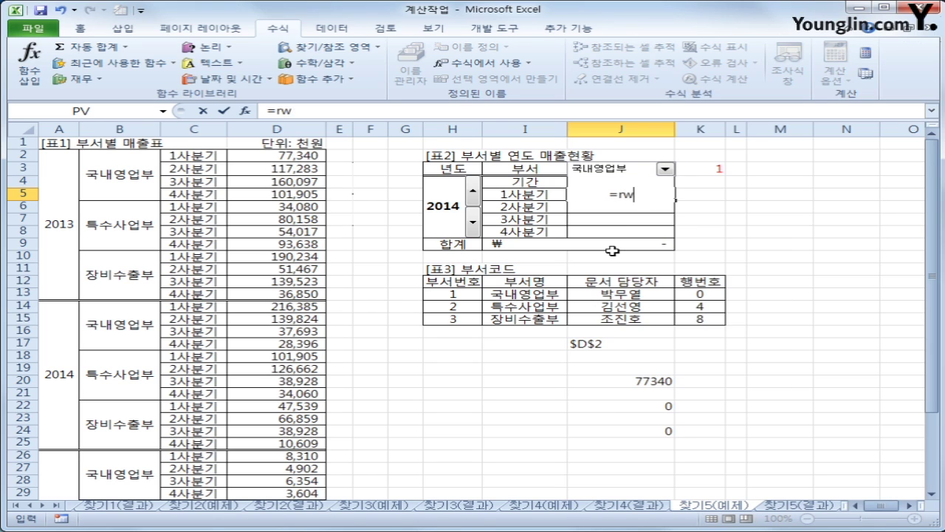
text(w)
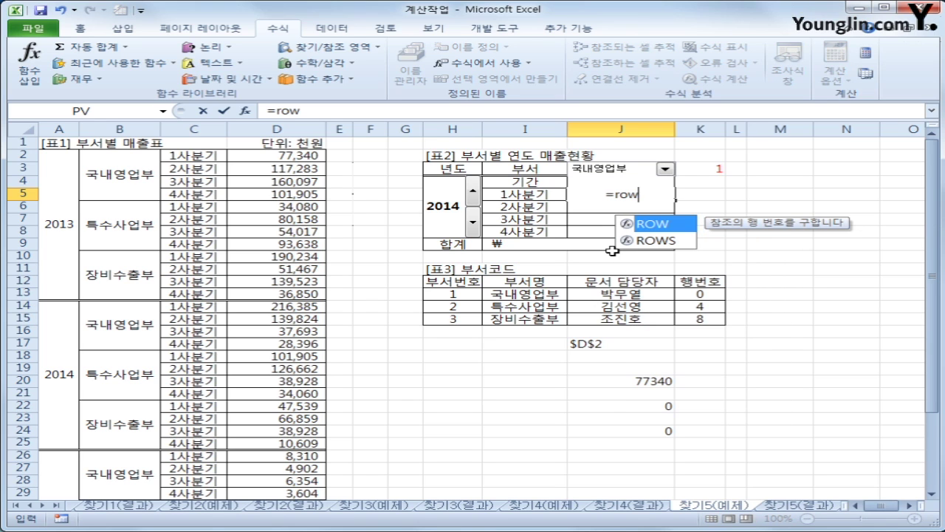
key(Tab)
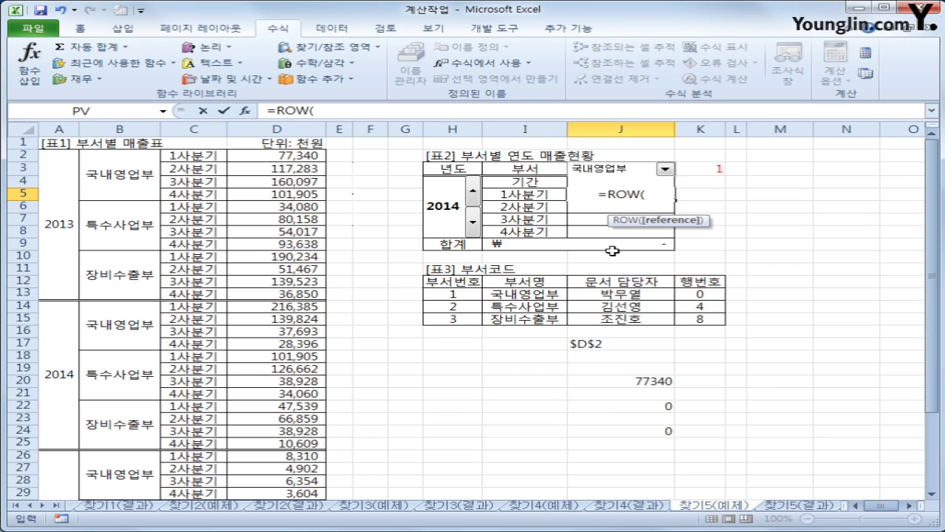
text())
key(Return)
key(Up)
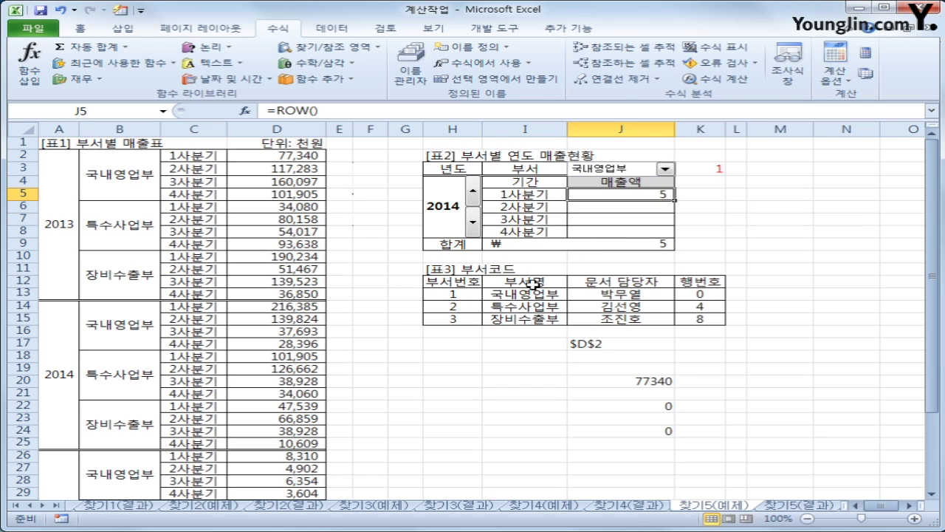
Step: Change the formula in J5 to =ROW()-3
click(356, 112)
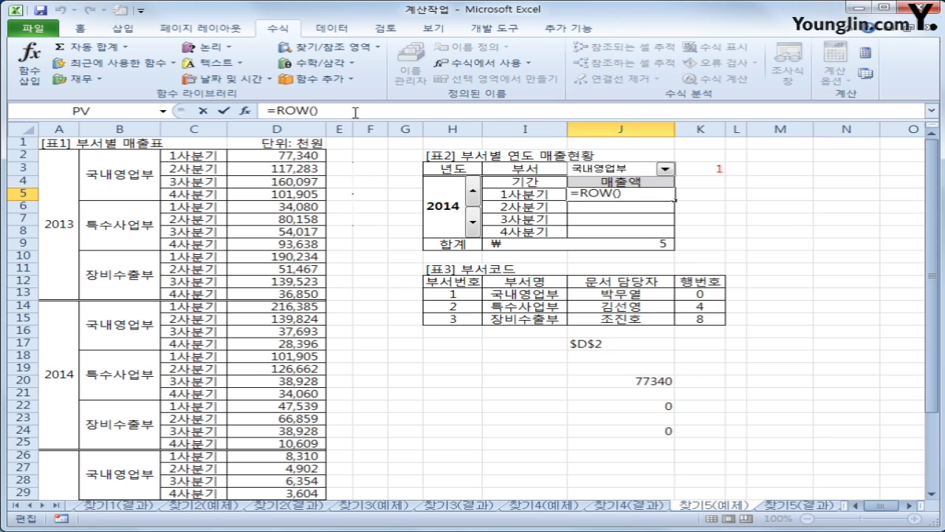
text(-3)
key(Return)
key(Up)
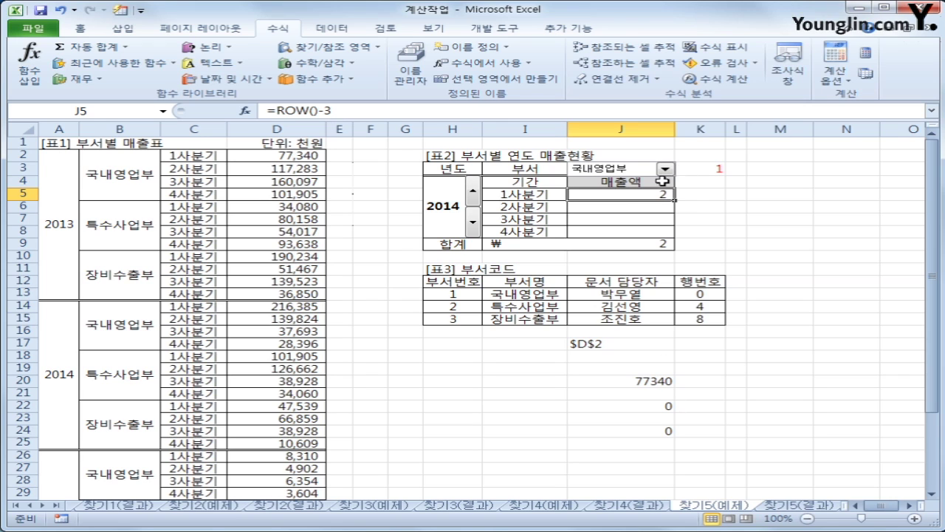
Step: Wrap the J5 formula in ADDRESS and extend its row argument to ROW()-3+0+0
click(274, 111)
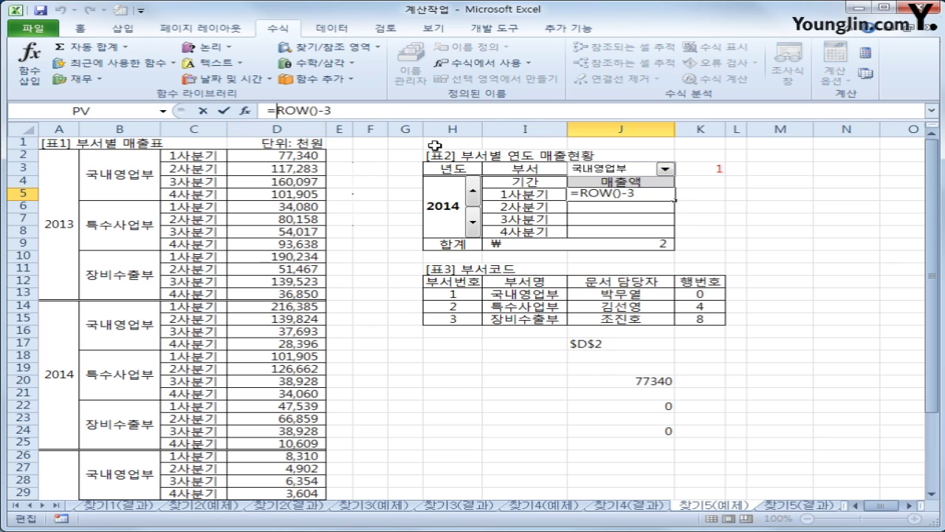
text(ad)
key(Tab)
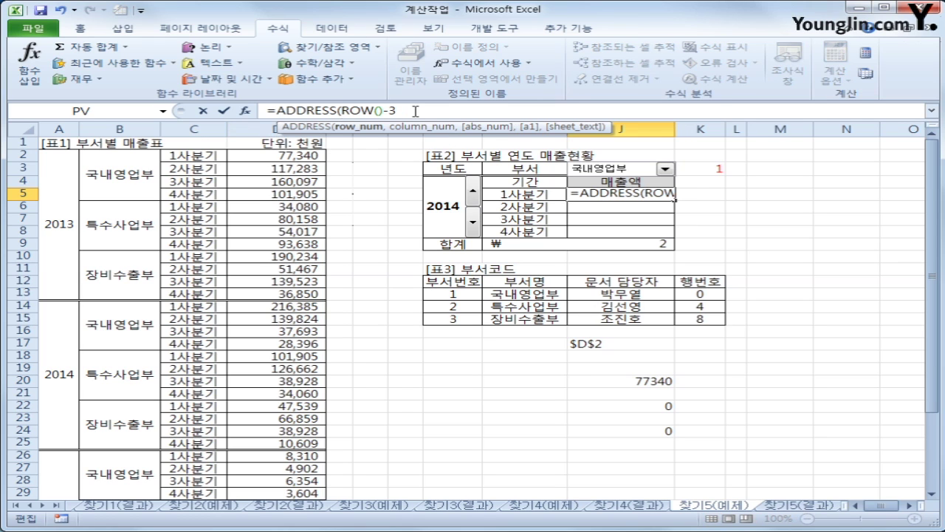
text(+)
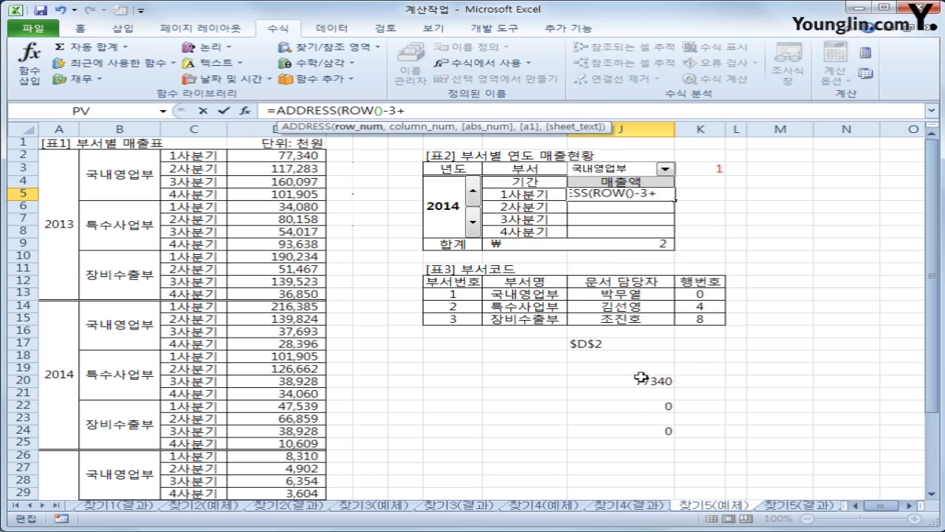
click(631, 406)
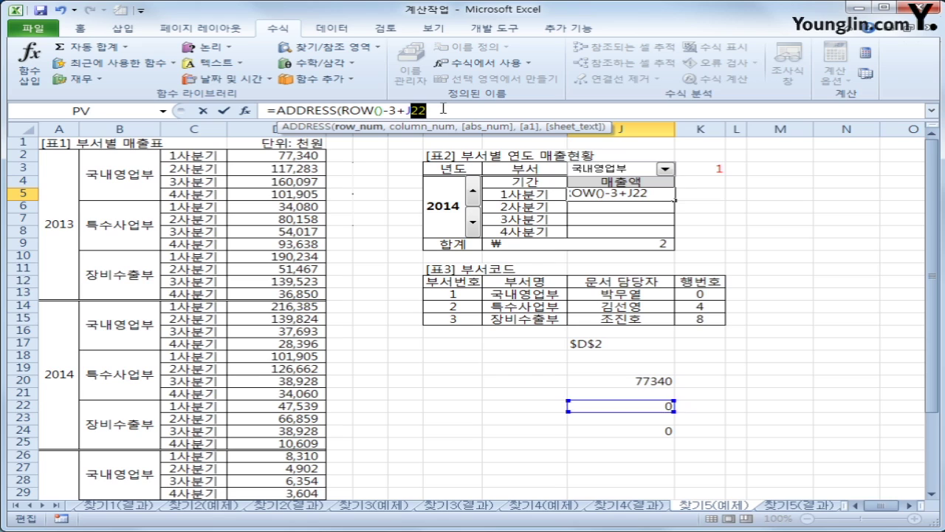
key(BackSpace)
text(0)
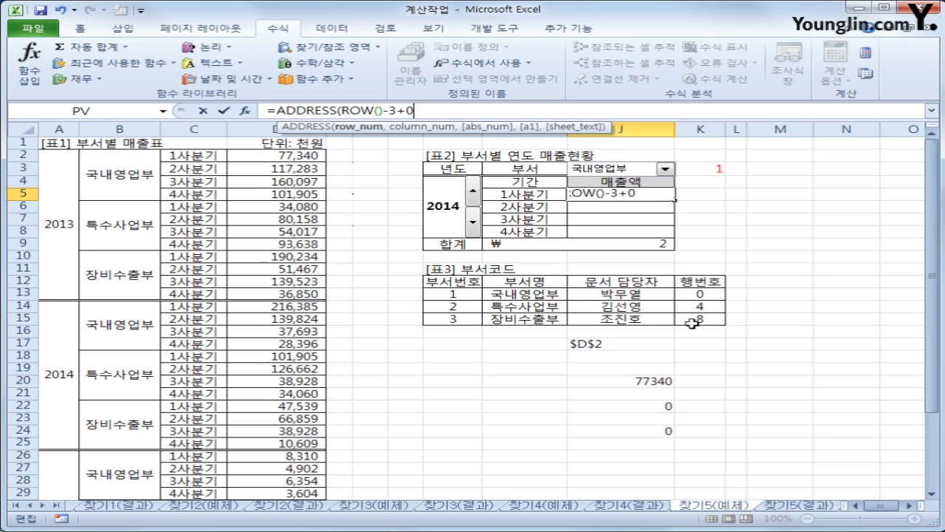
text(+)
text(0)
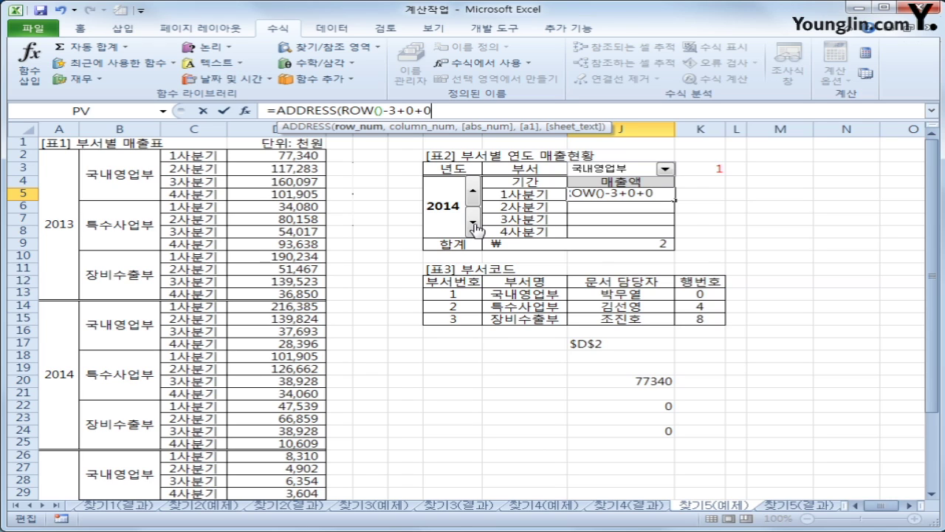
Step: Complete the ADDRESS formula in J5 with COLUMN()-6 as the column argument
text(,)
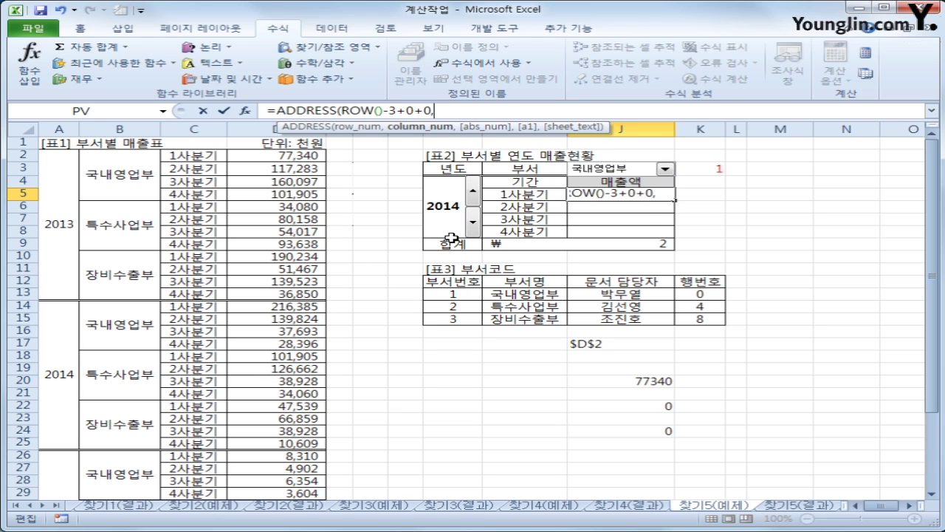
text(cl)
key(BackSpace)
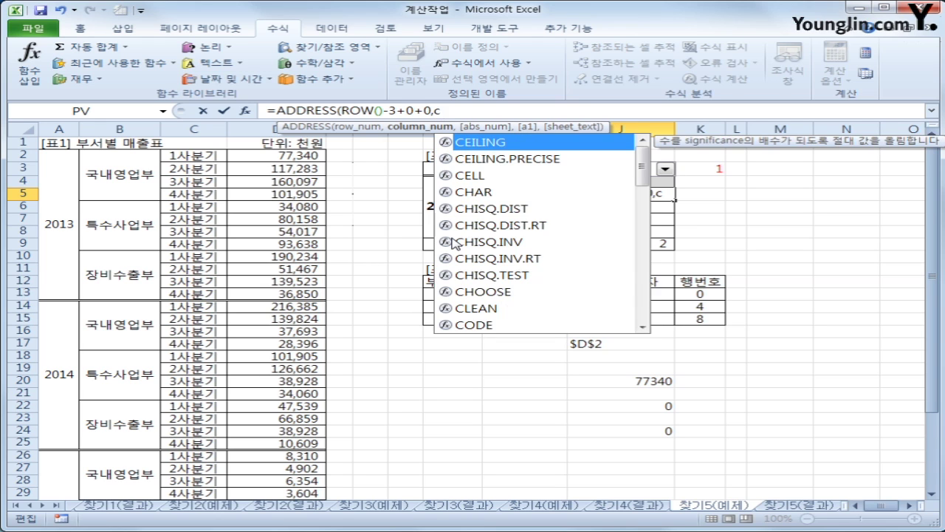
text(olu)
key(Tab)
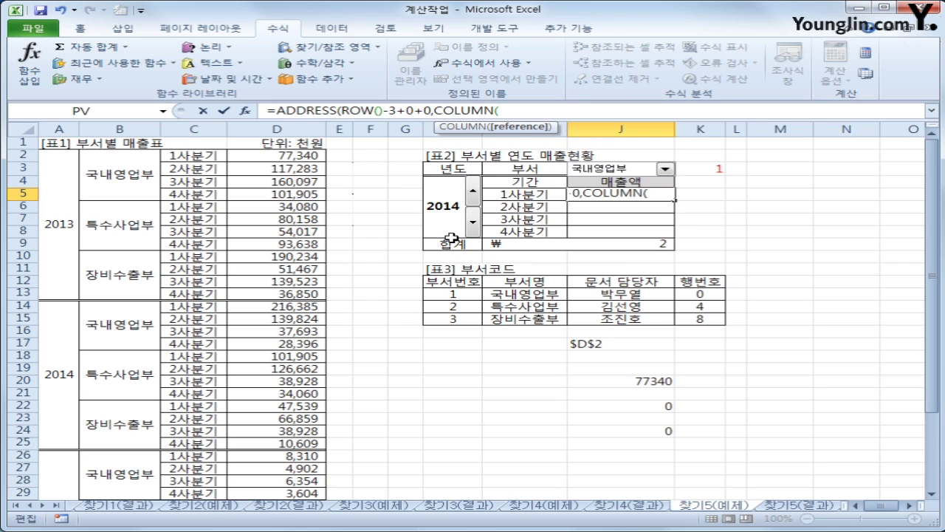
text()-)
text(6))
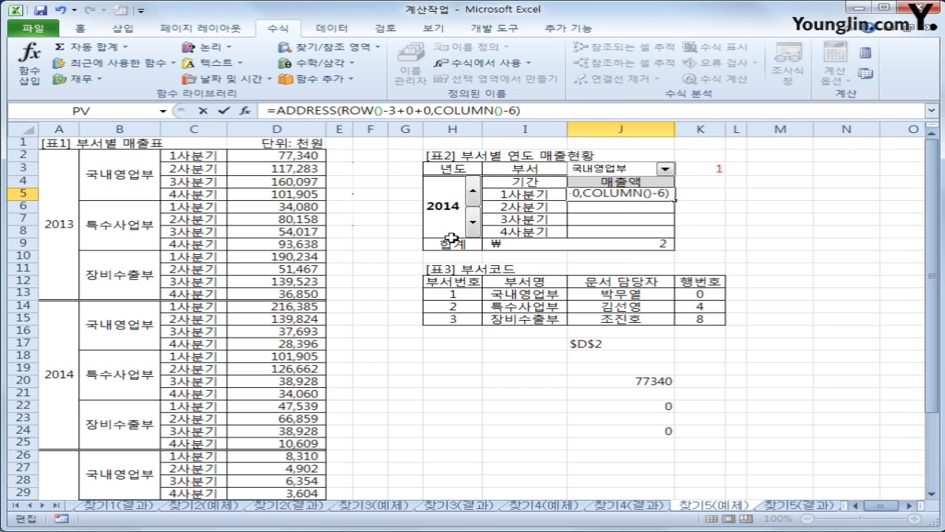
key(Return)
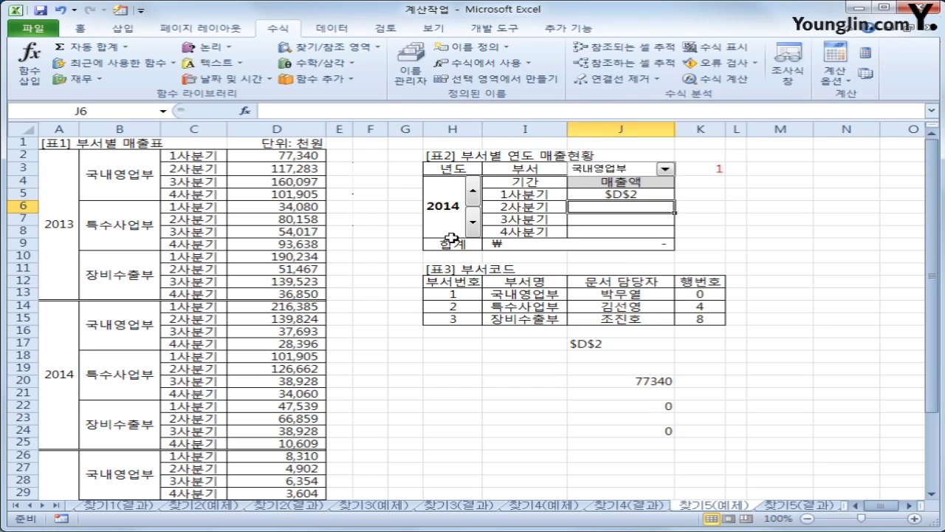
Step: Nest the ADDRESS formula in J5 inside INDIRECT to return the referenced cell's value
key(Up)
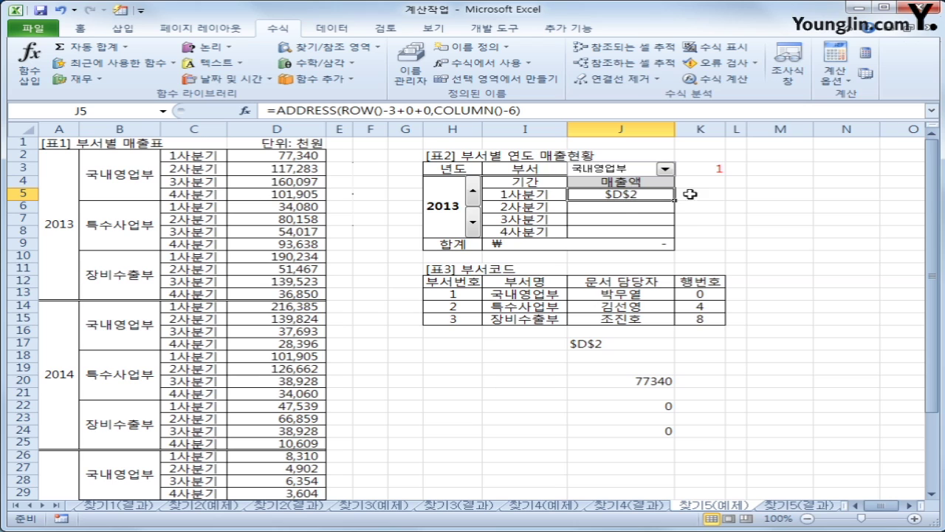
click(272, 110)
text(ind)
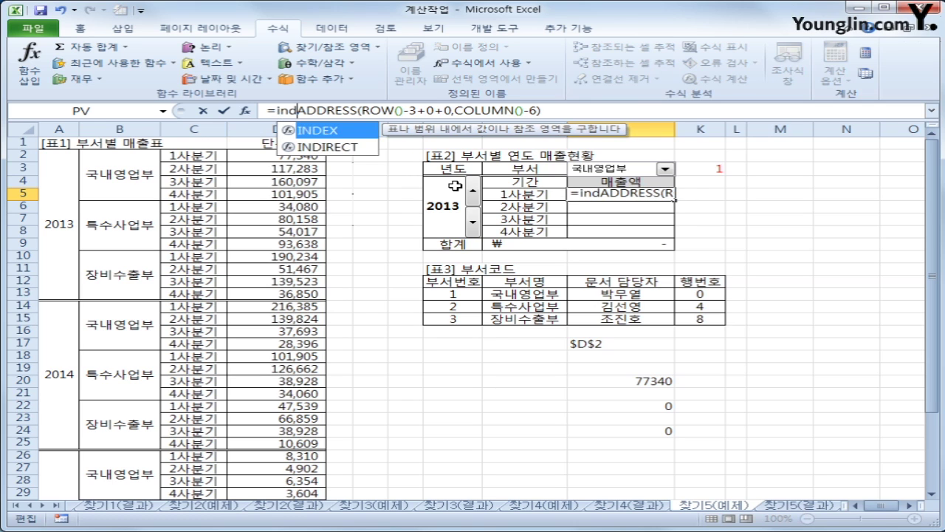
key(Down)
key(Tab)
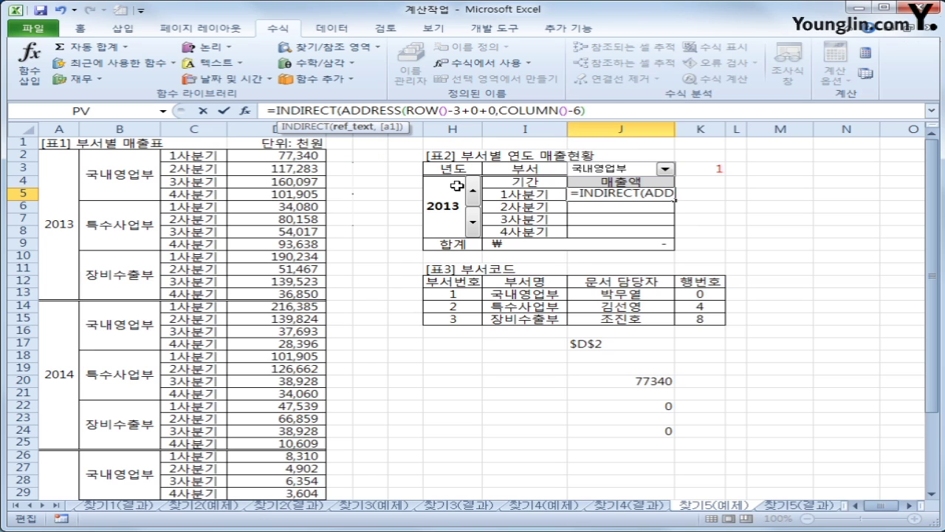
click(600, 113)
text())
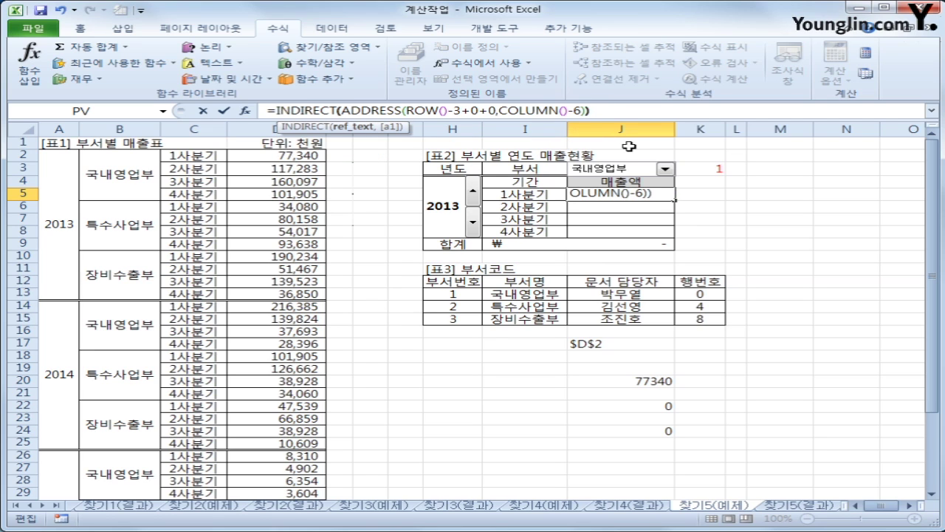
key(Return)
Step: Fill the INDIRECT formula from J5 down to J8 for the remaining quarters
key(Up)
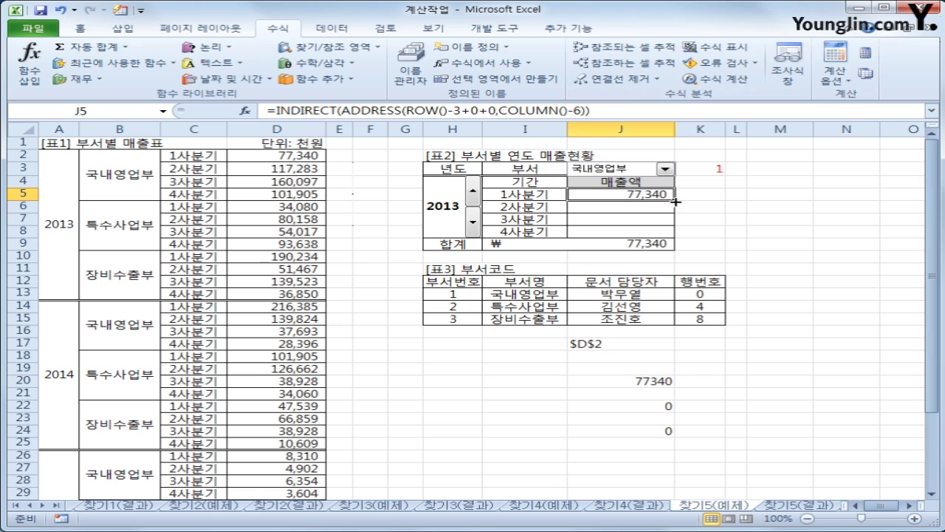
drag(676, 201, 672, 235)
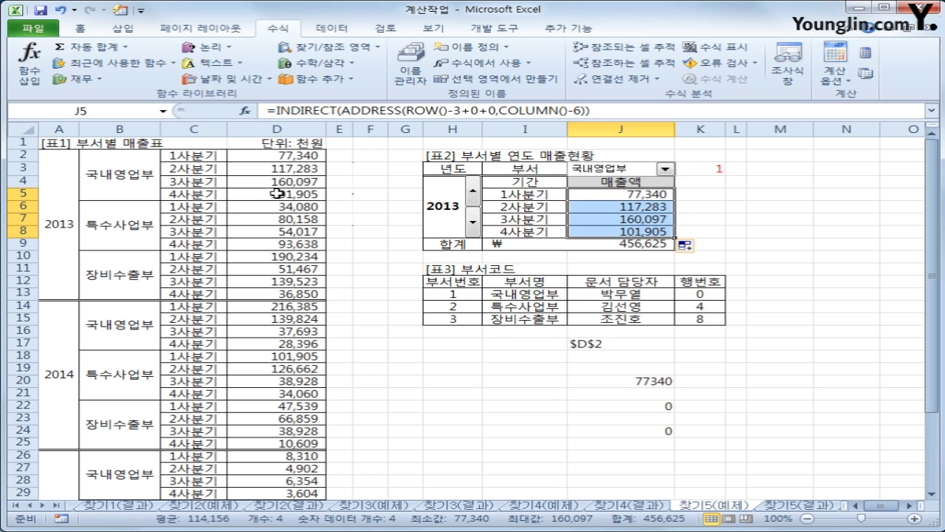
click(621, 195)
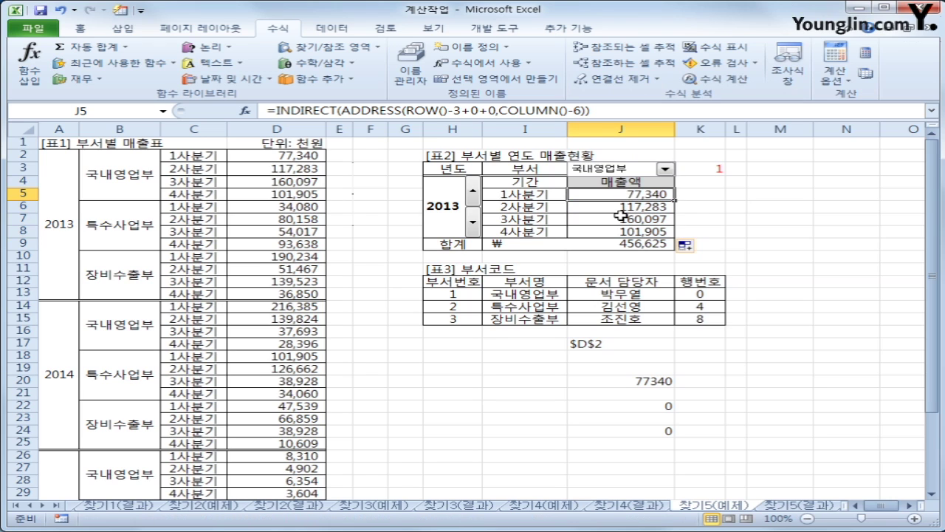
Step: Review the two zero placeholders in the ADDRESS row argument of the J5 formula, leaving the formula as is
click(473, 110)
double_click(492, 110)
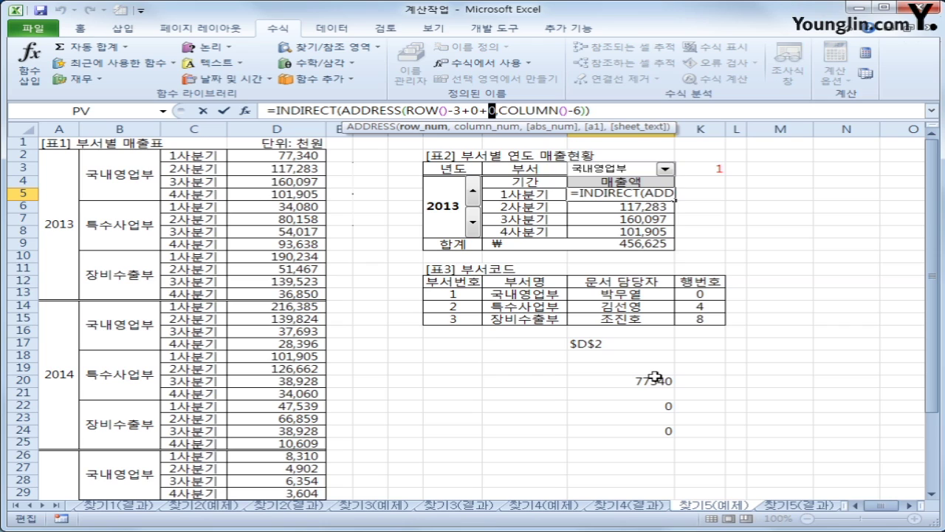
key(Return)
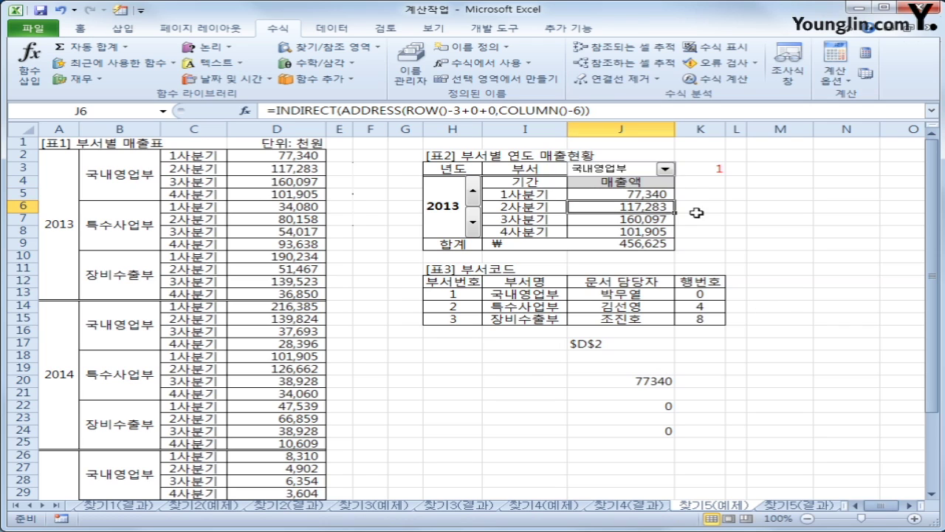
Step: Test the department selector with 특수사업부 and 장비수출부 and the year spinner, then return to 국내영업부 and 2013
click(619, 174)
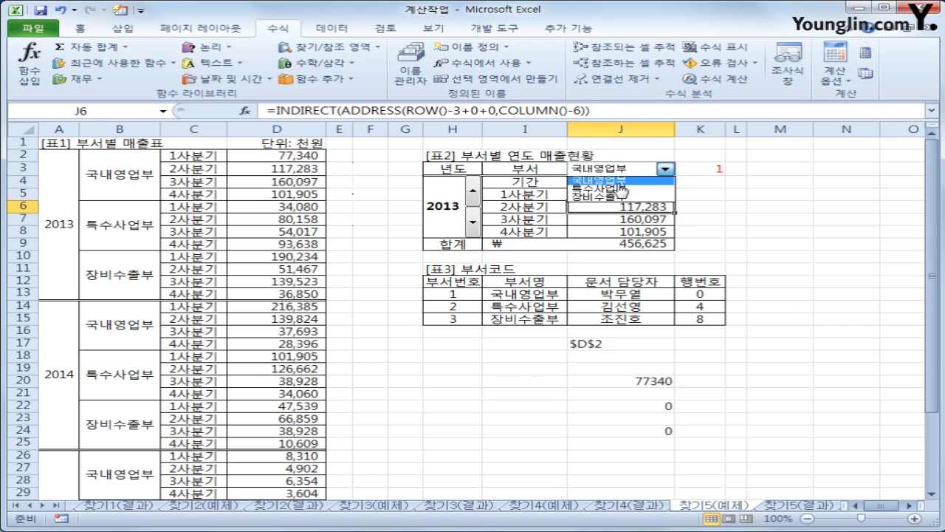
click(620, 189)
click(667, 170)
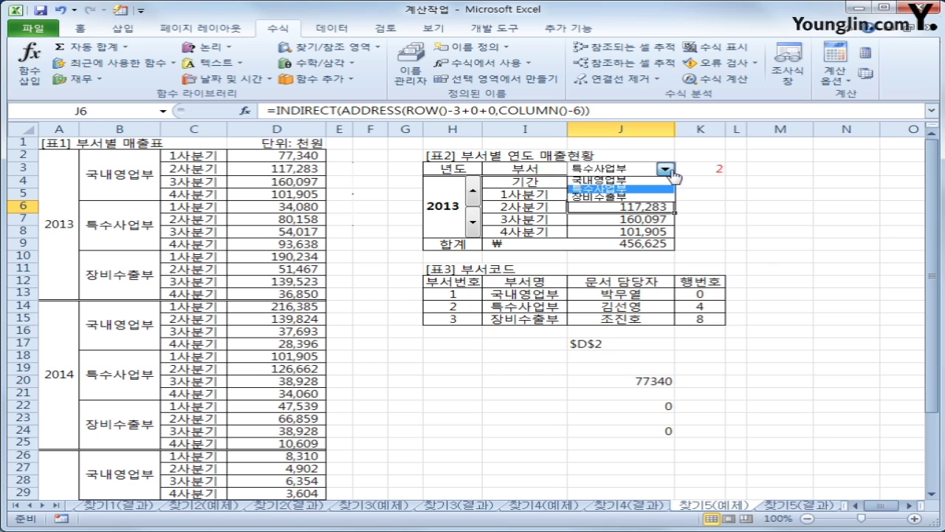
click(597, 197)
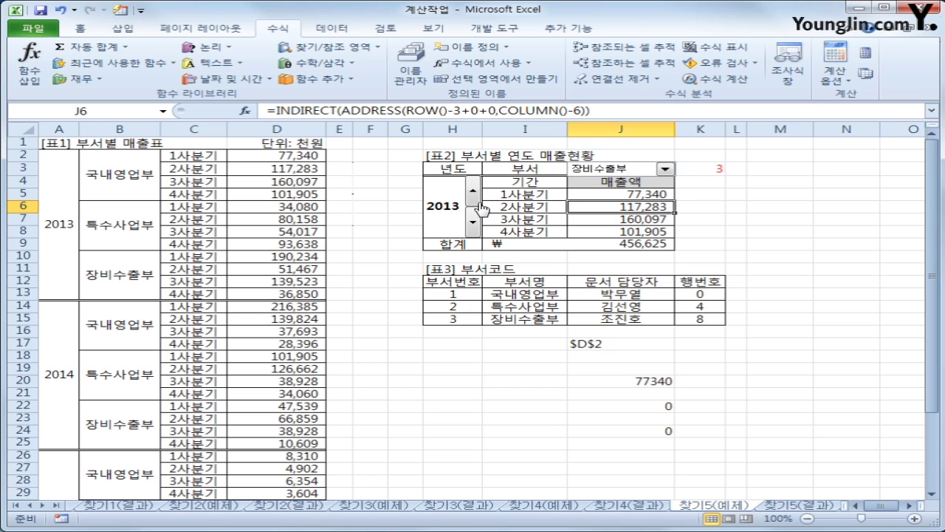
click(479, 204)
click(479, 203)
click(474, 226)
click(666, 169)
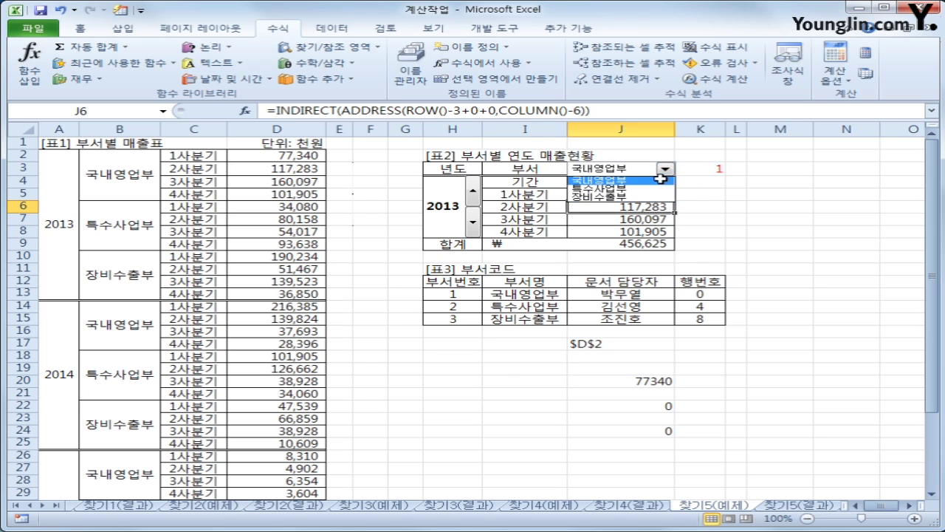
click(660, 180)
Step: Examine the row argument ROW()-3+0+0 and the column argument COLUMN()-6 within the J5 formula
click(640, 196)
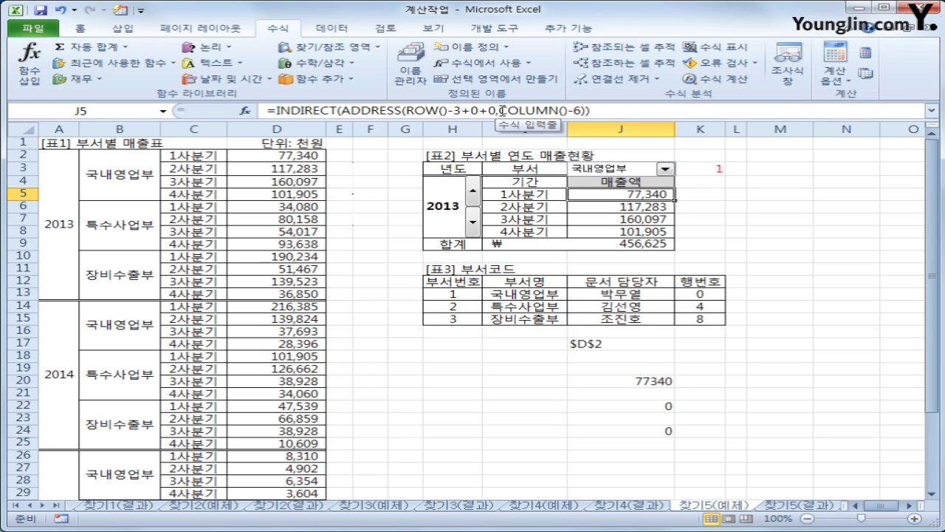
drag(500, 110, 566, 110)
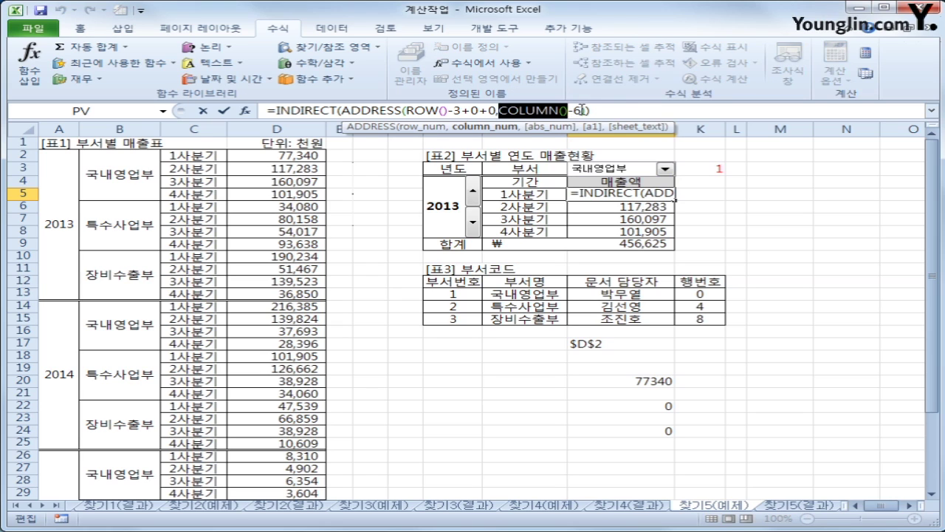
click(580, 110)
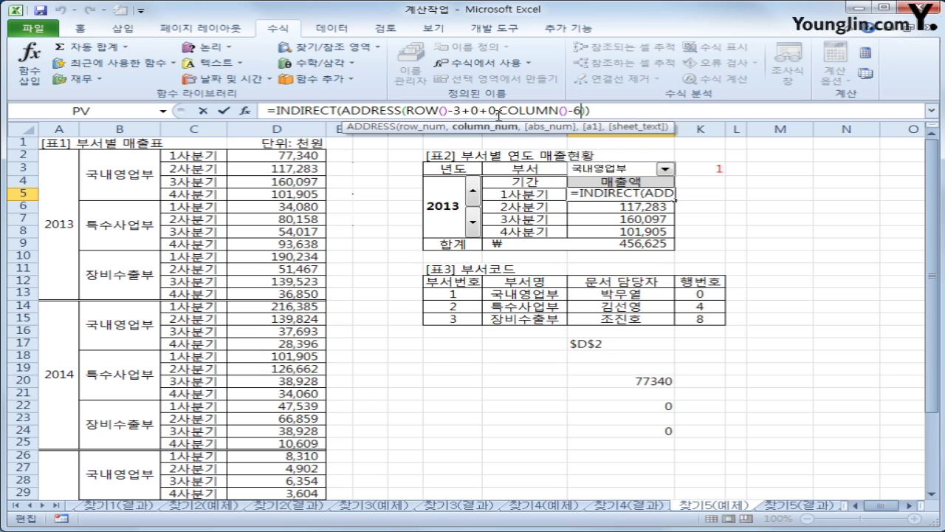
drag(497, 111, 408, 110)
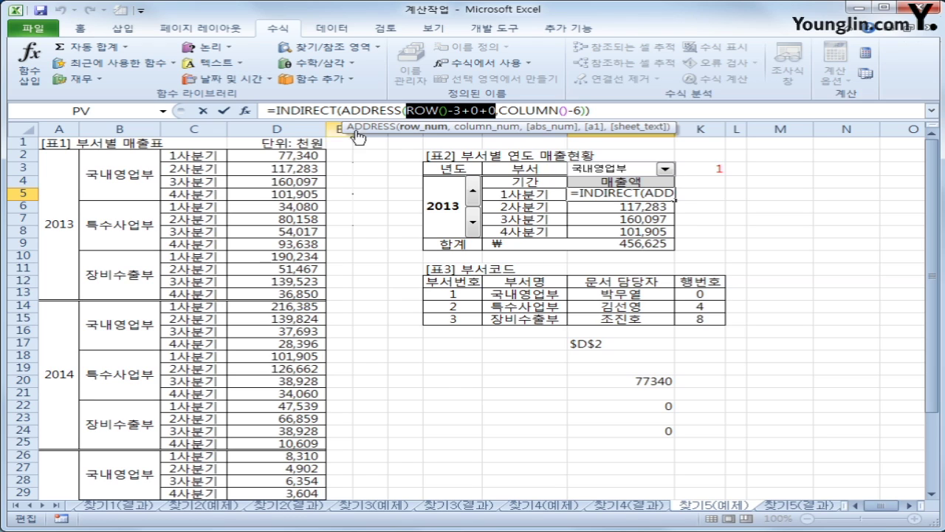
click(463, 110)
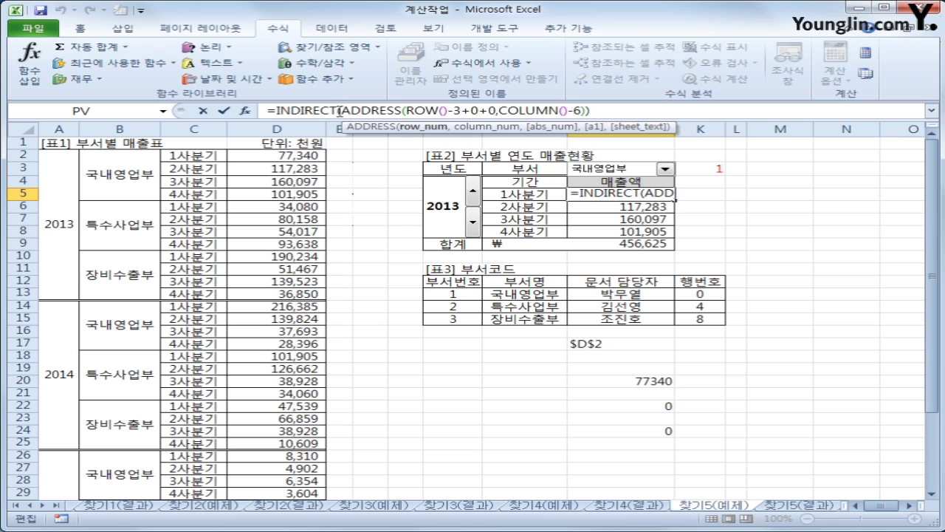
drag(343, 110, 582, 111)
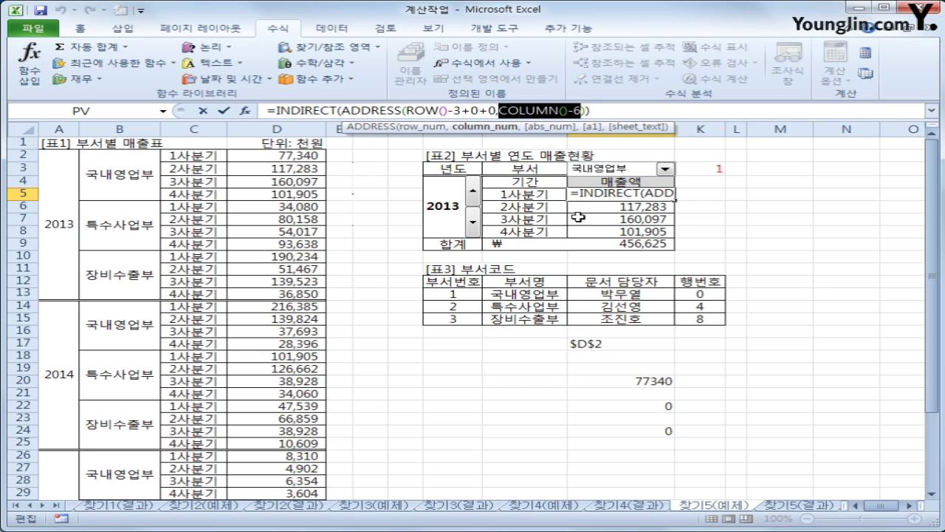
key(ctrl+Return)
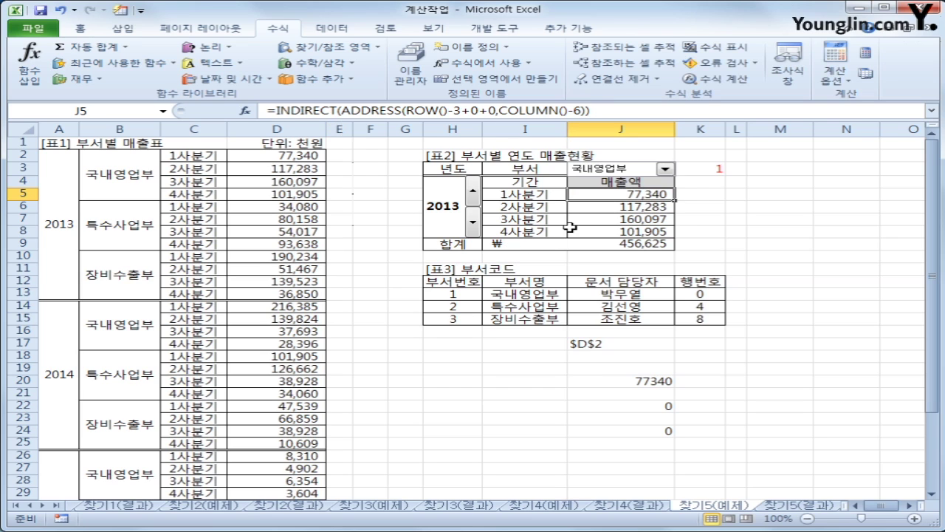
click(473, 204)
click(473, 231)
Step: Replace the first zero in J5's ADDRESS row argument with a VLOOKUP of K3 in the absolute range $H$13:$K$15
double_click(474, 111)
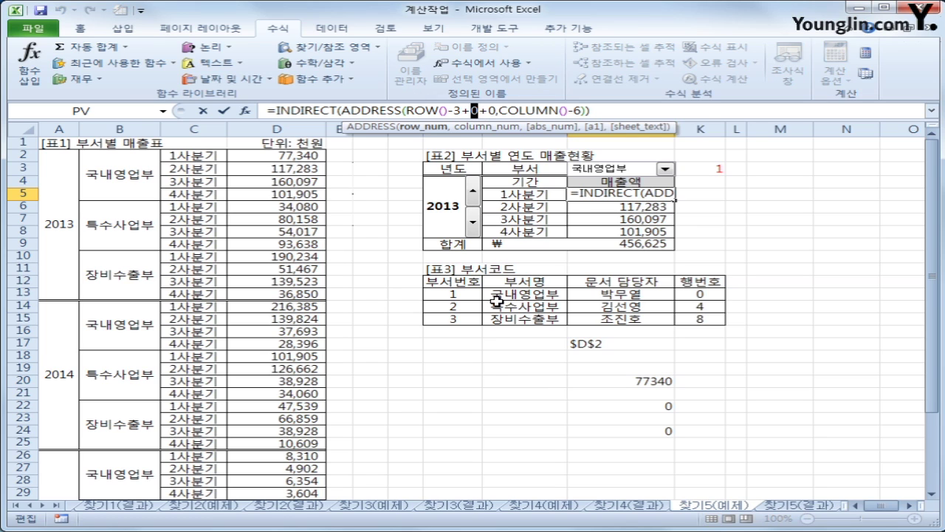
text(vl)
key(Tab)
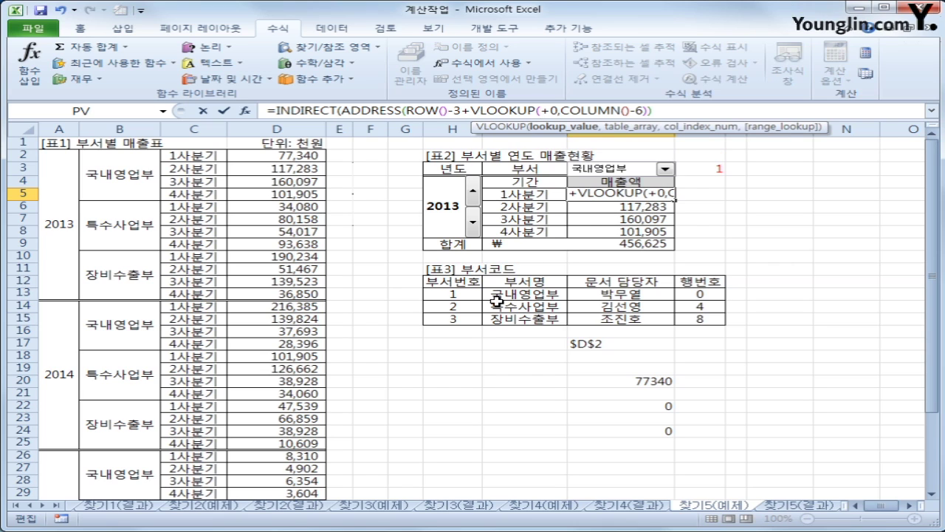
click(701, 169)
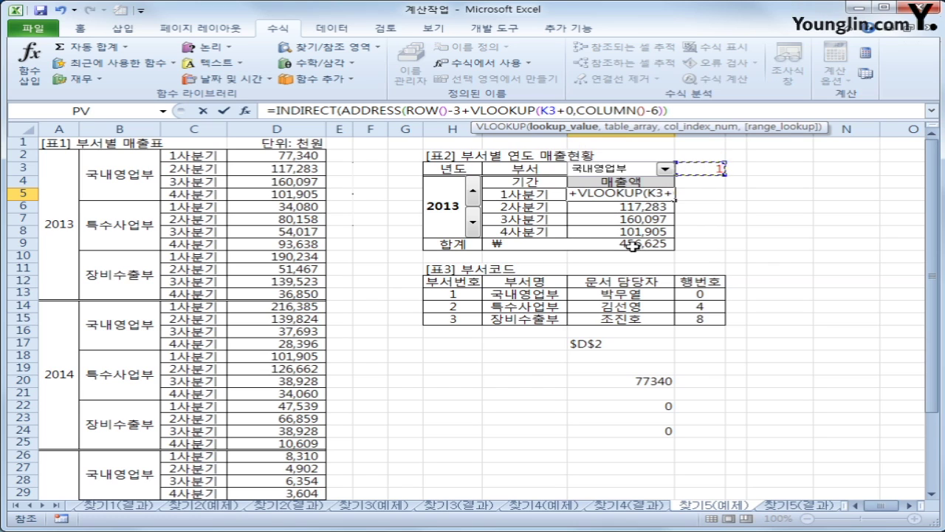
text(,)
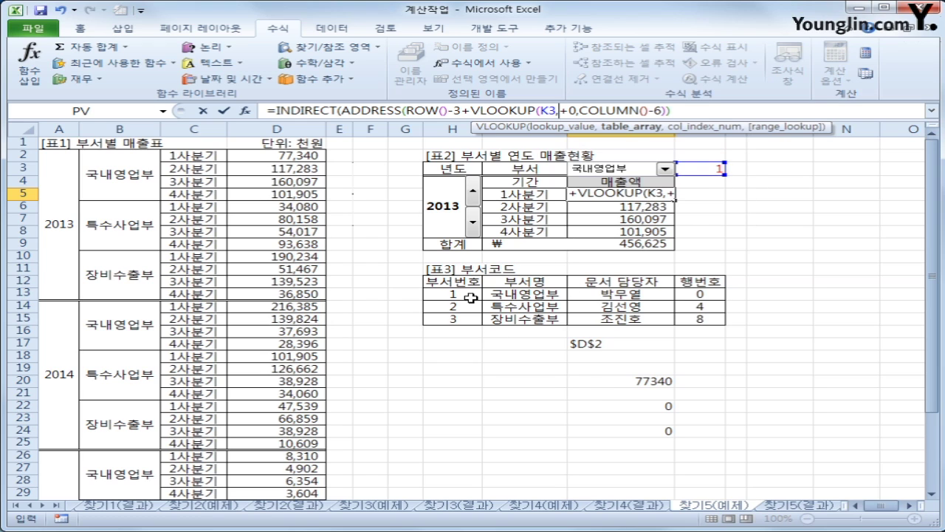
drag(465, 294, 678, 319)
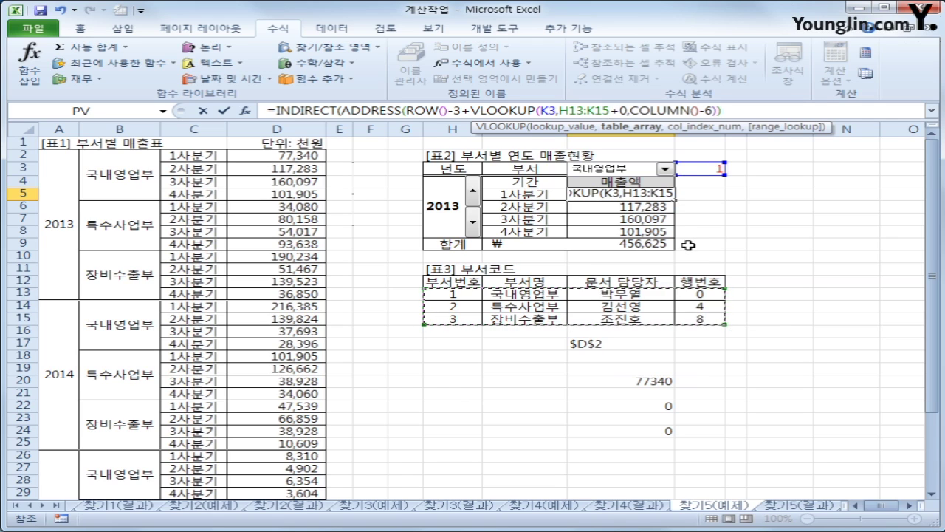
key(F4)
text(,)
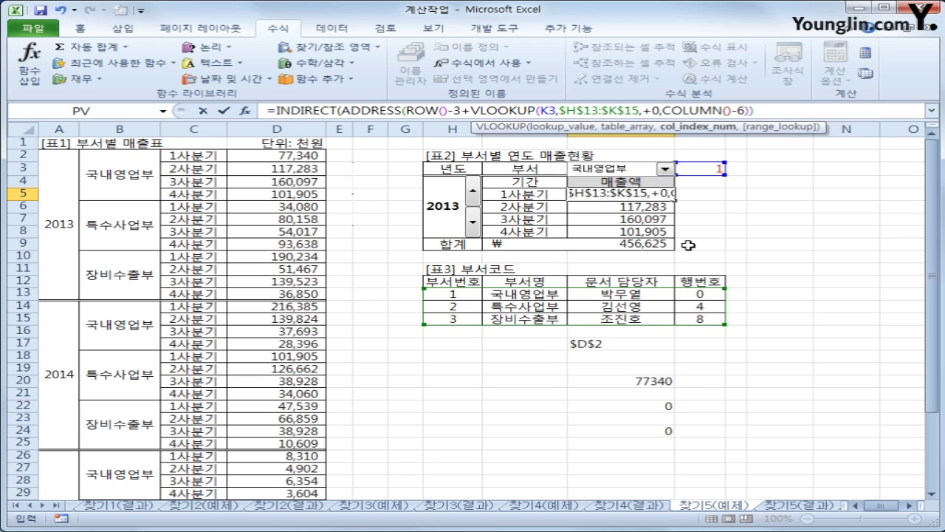
Step: Complete the VLOOKUP with column index 4 and match type 0, and fill the J5 formula down to J8
text(4)
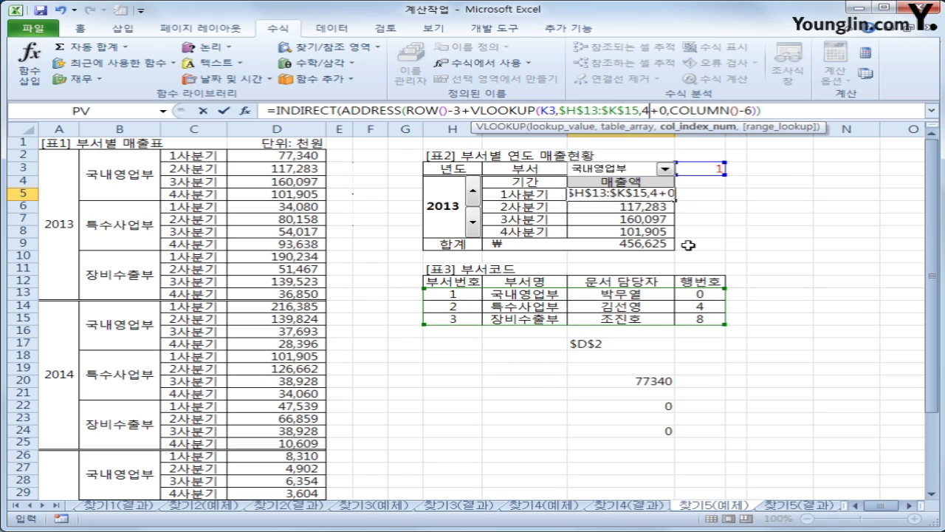
text(,)
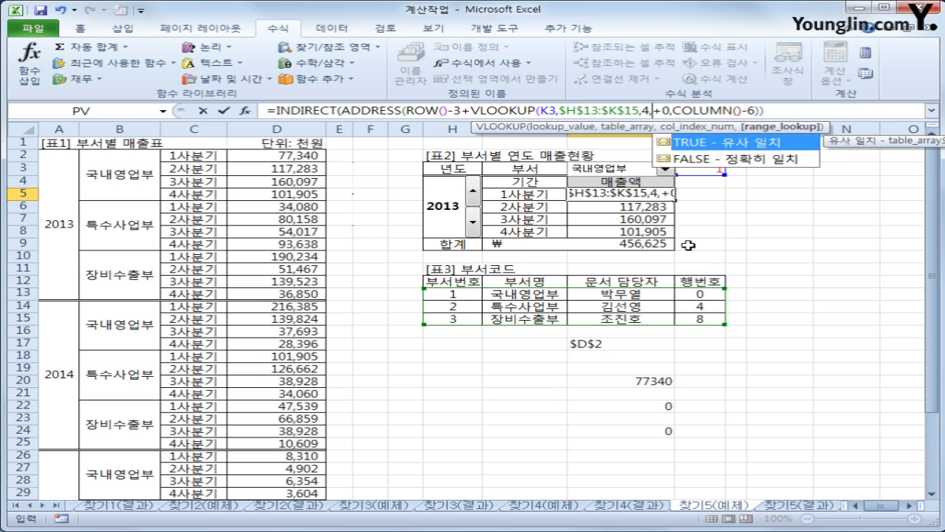
text(0)
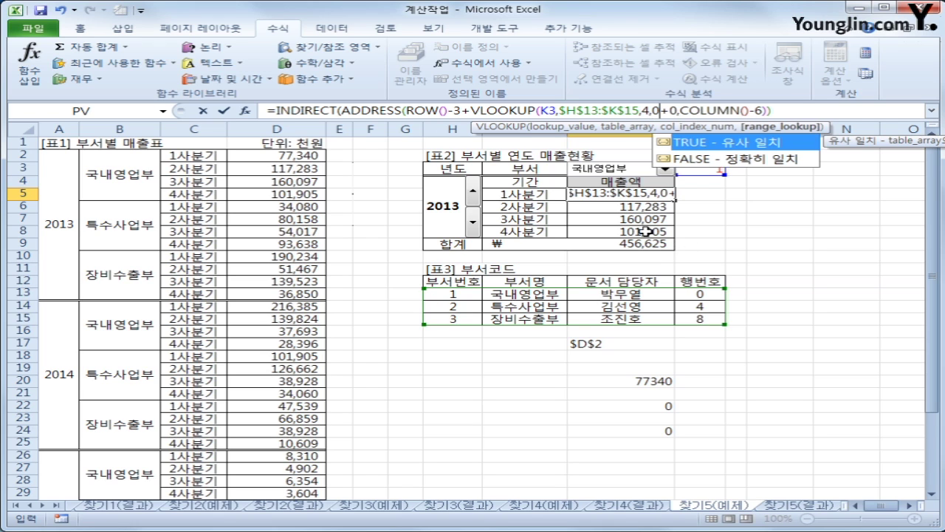
text())
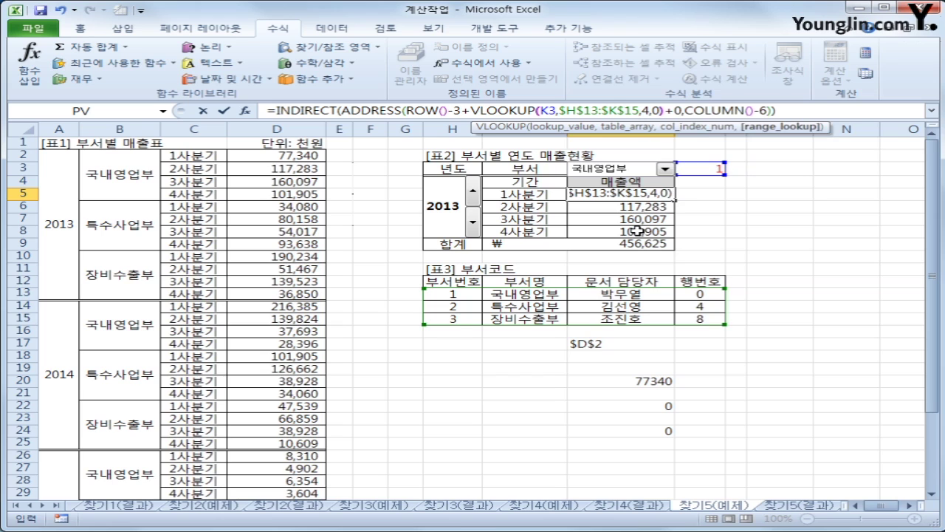
key(Return)
key(Up)
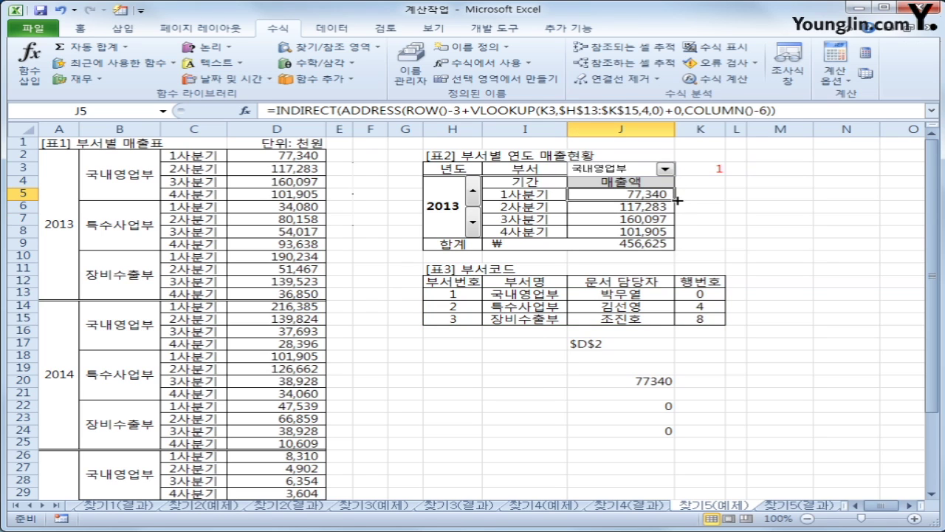
drag(674, 200, 674, 233)
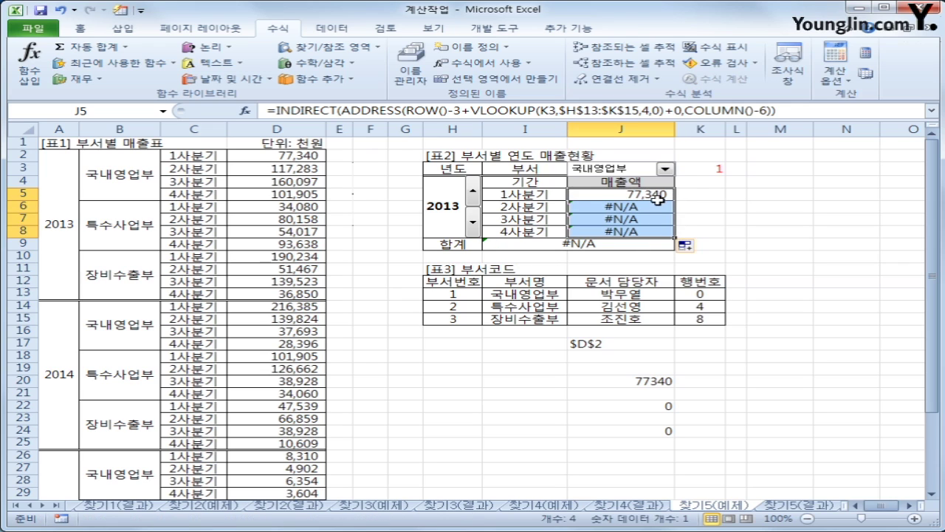
click(657, 195)
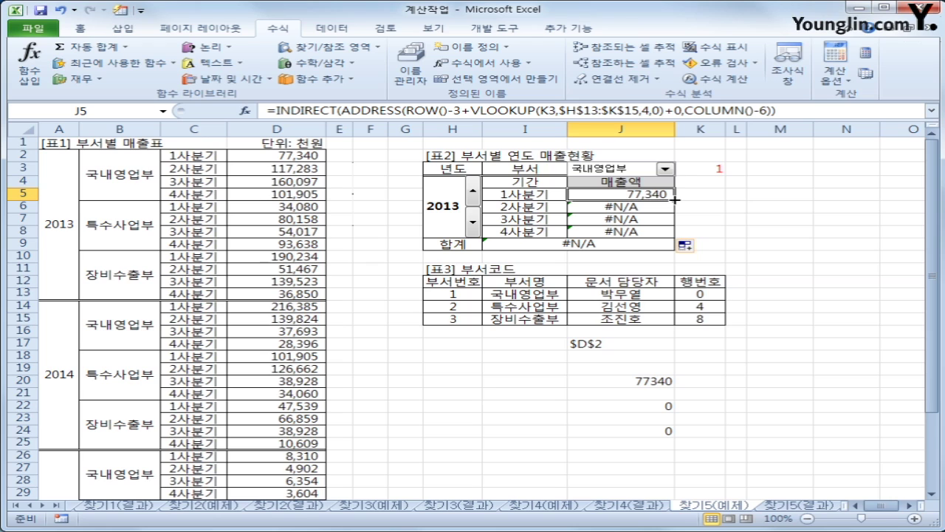
Step: Test the J5 formula by switching the department to 특수사업부 and 장비수출부 and back to 국내영업부
click(666, 169)
click(662, 194)
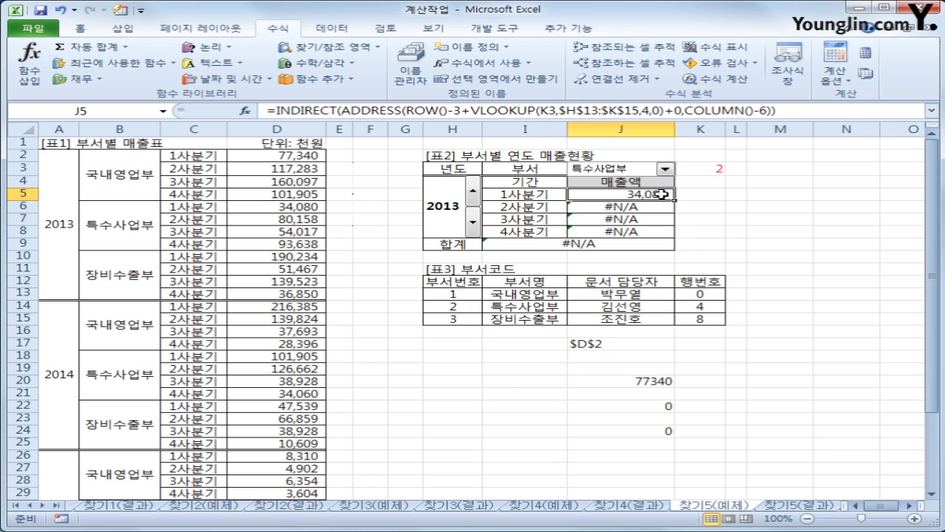
click(666, 168)
click(650, 206)
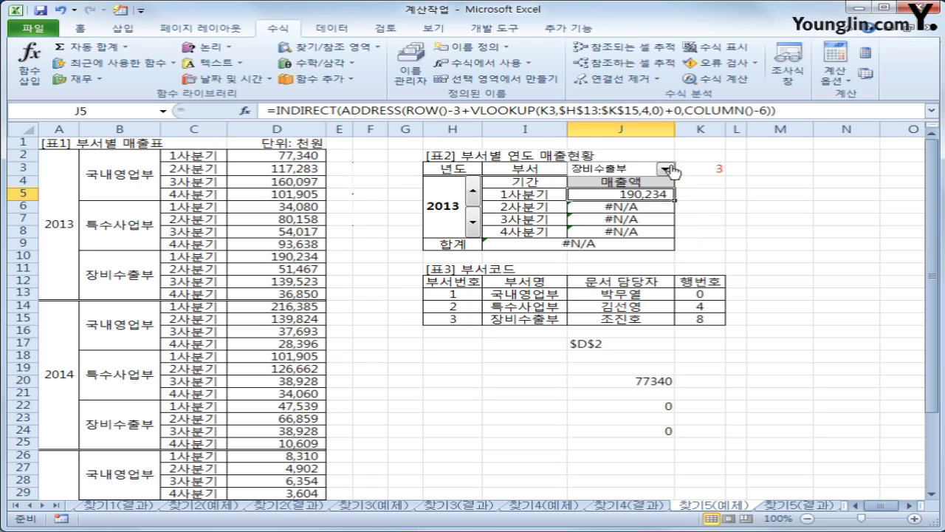
click(667, 169)
click(663, 180)
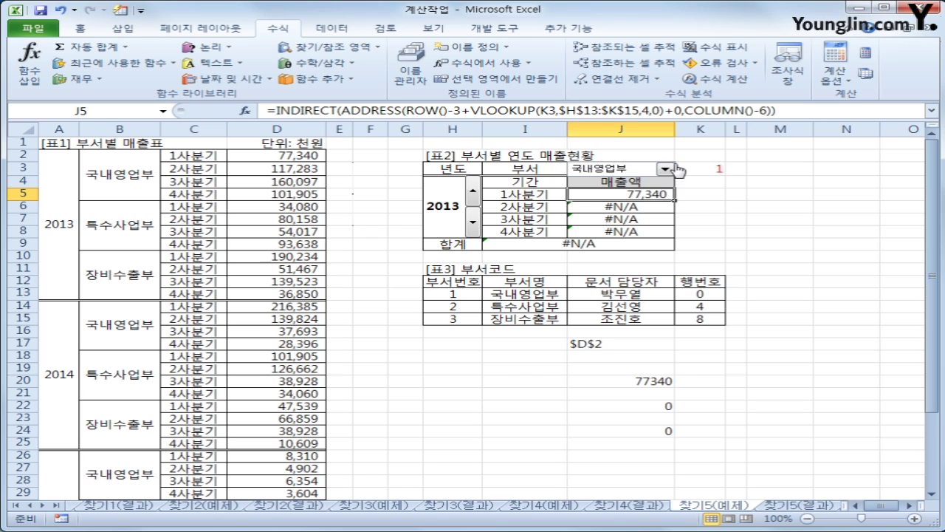
Step: Make the VLOOKUP lookup value in J5 absolute as $K$3 and refill the formula down to J8
drag(673, 214, 670, 235)
click(658, 197)
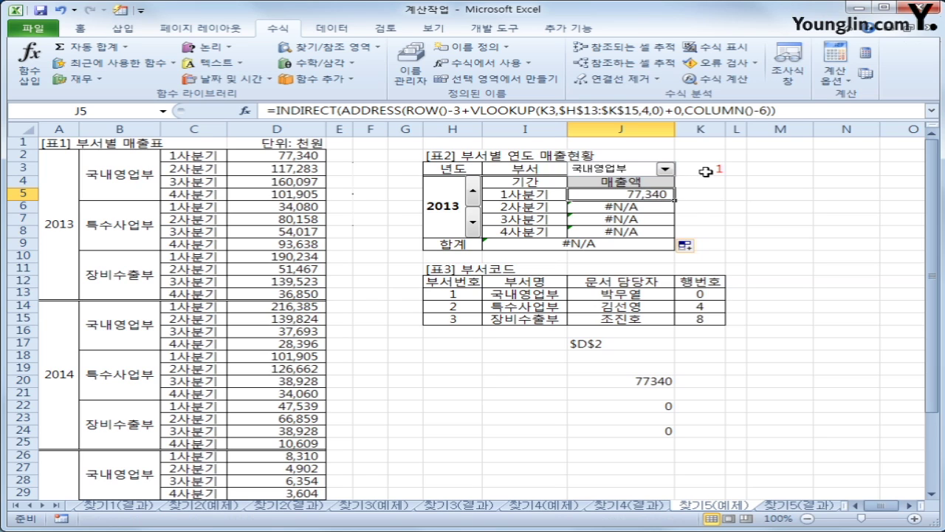
click(555, 111)
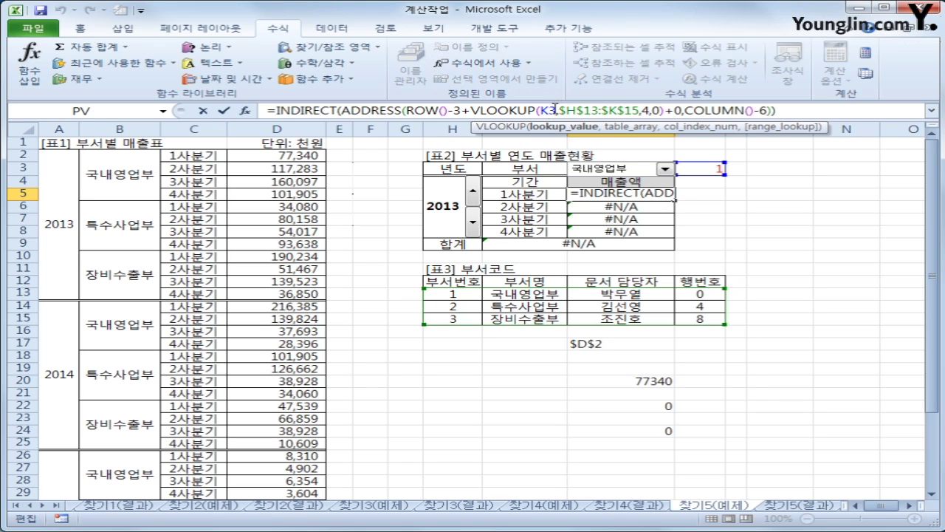
key(F4)
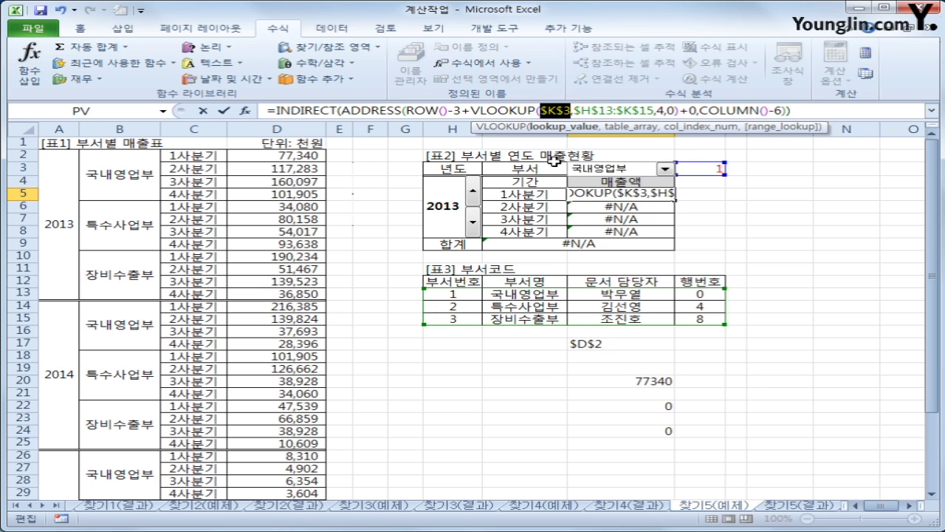
key(Return)
click(633, 194)
drag(674, 200, 674, 233)
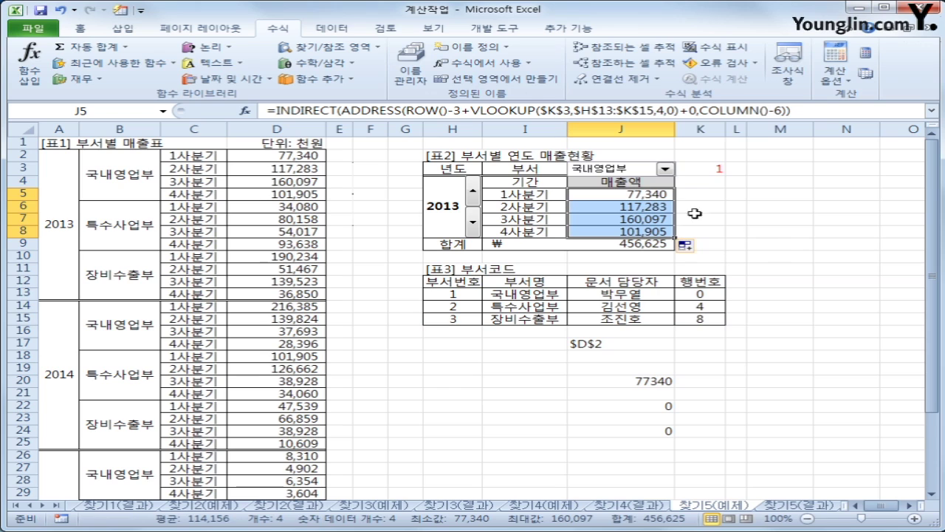
Step: Compare the results for 특수사업부 and 장비수출부 with their 2013 sales in column D, and set the department back to 국내영업부
click(650, 201)
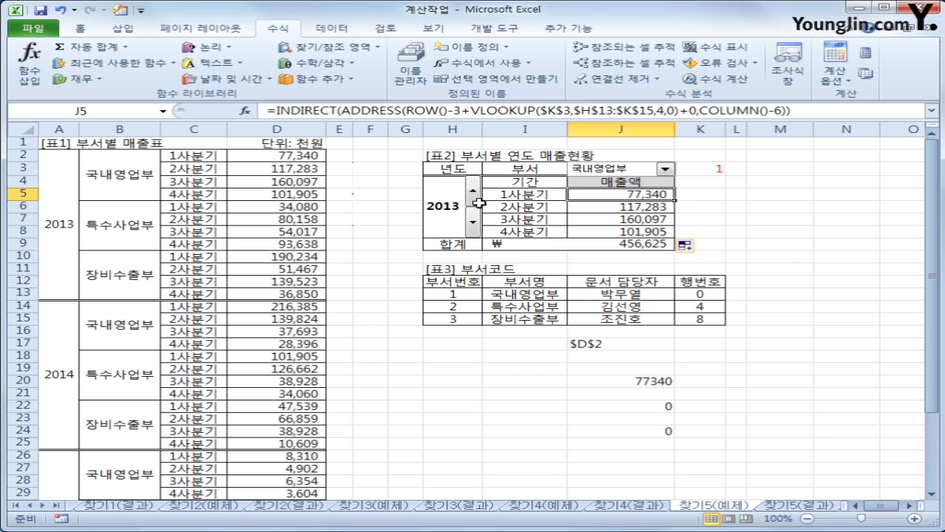
click(279, 153)
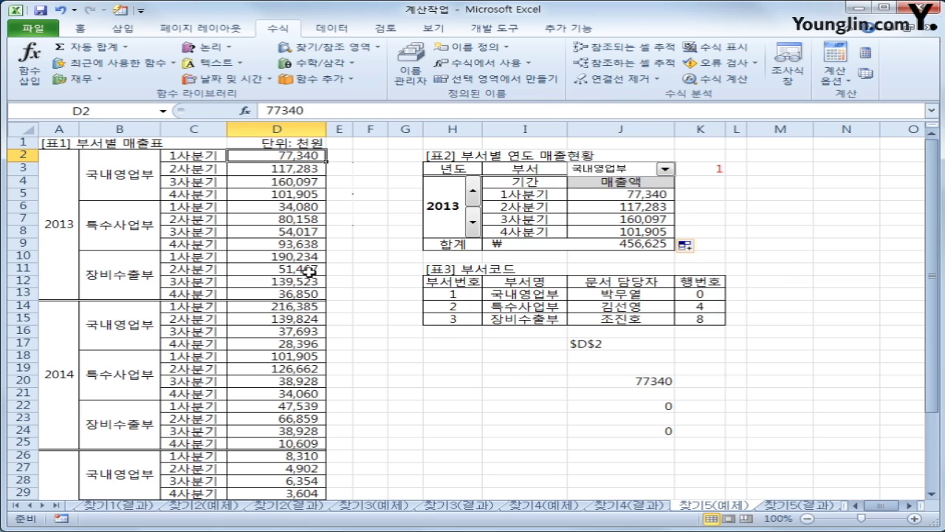
click(665, 168)
click(649, 189)
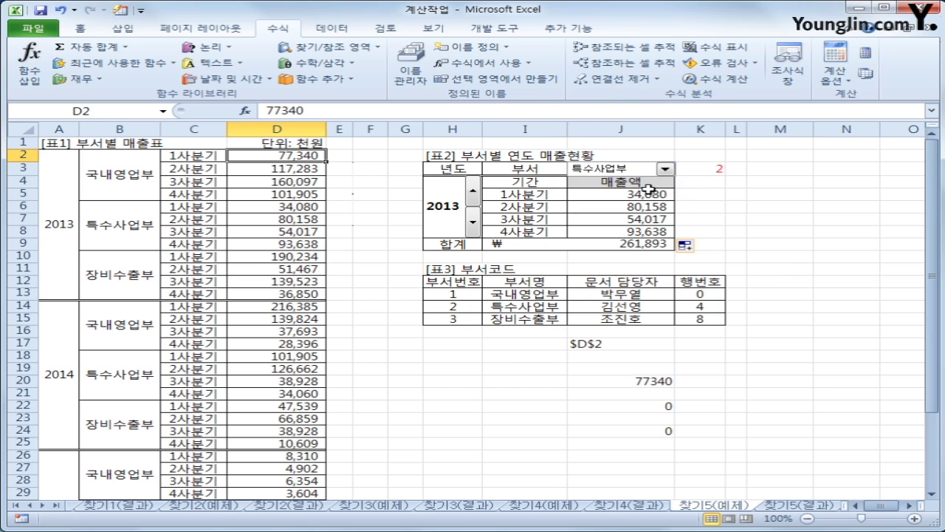
drag(298, 207, 297, 250)
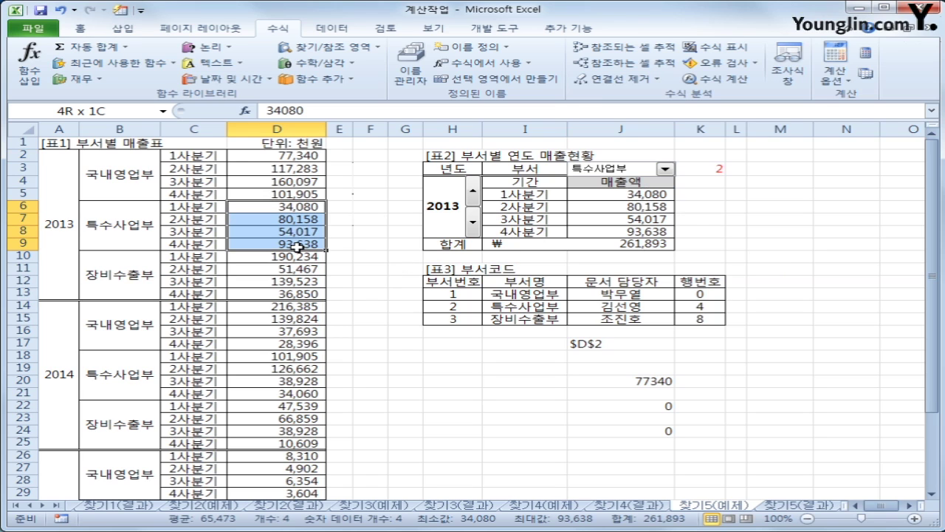
click(665, 169)
click(648, 201)
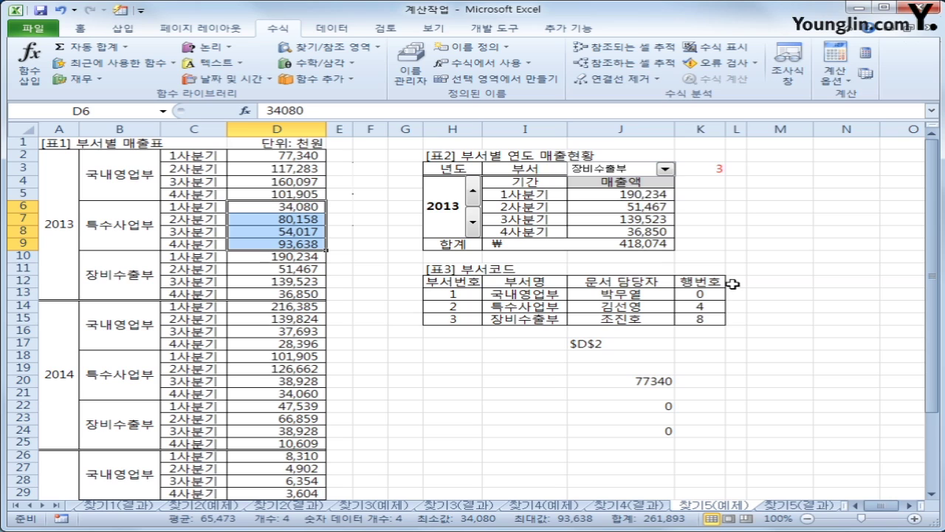
drag(299, 259, 294, 293)
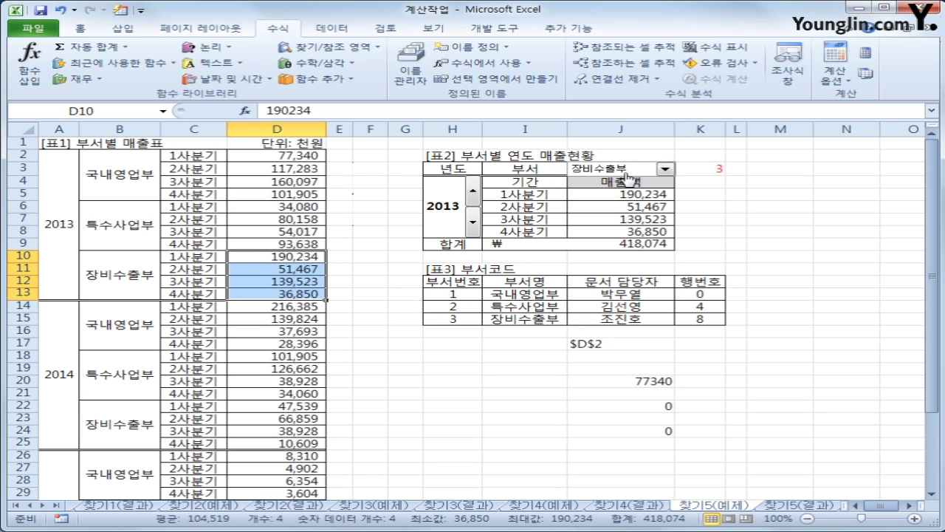
click(665, 170)
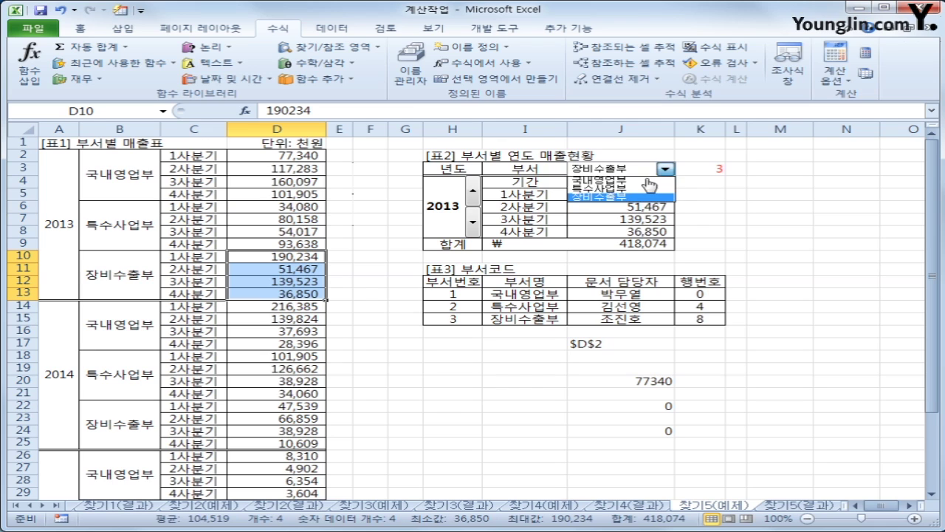
click(639, 180)
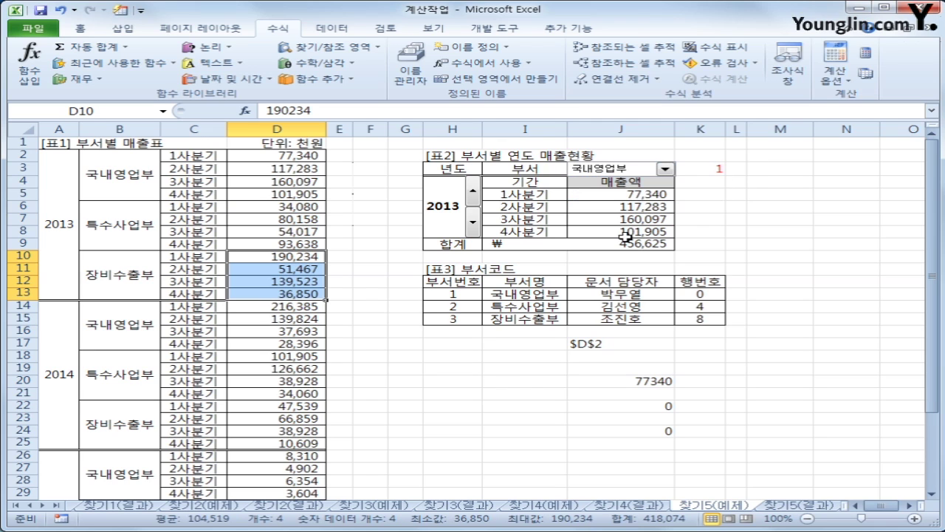
Step: Replace the final 0 in J5's ADDRESS row argument with an IF that returns 0 when H4=2013
click(639, 198)
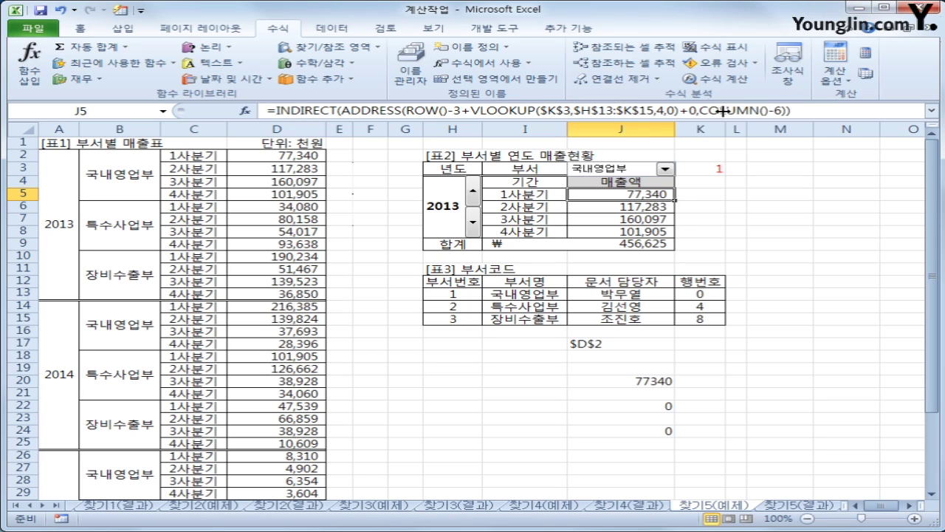
double_click(693, 110)
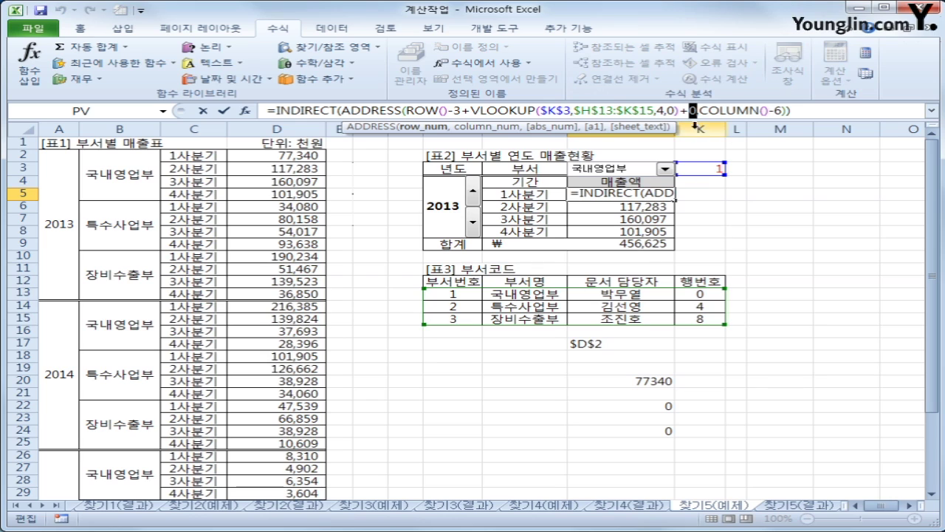
text(if()
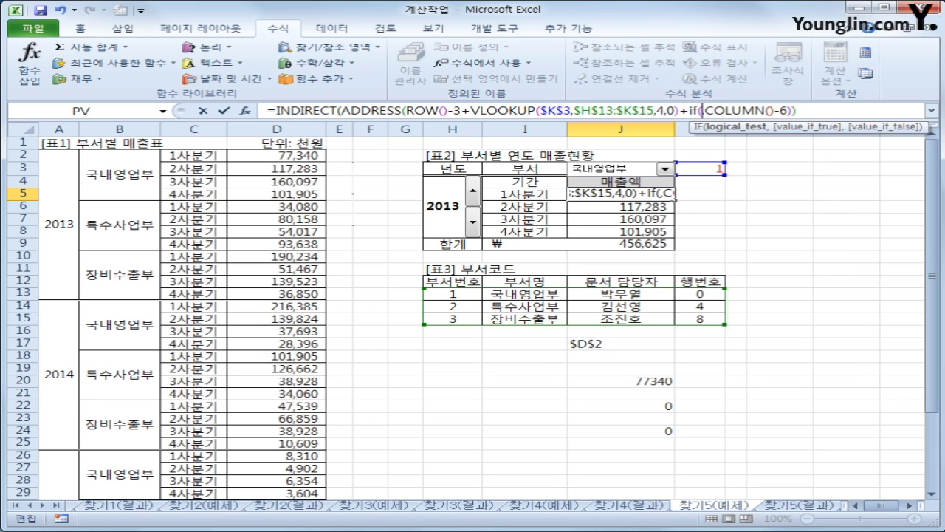
click(446, 221)
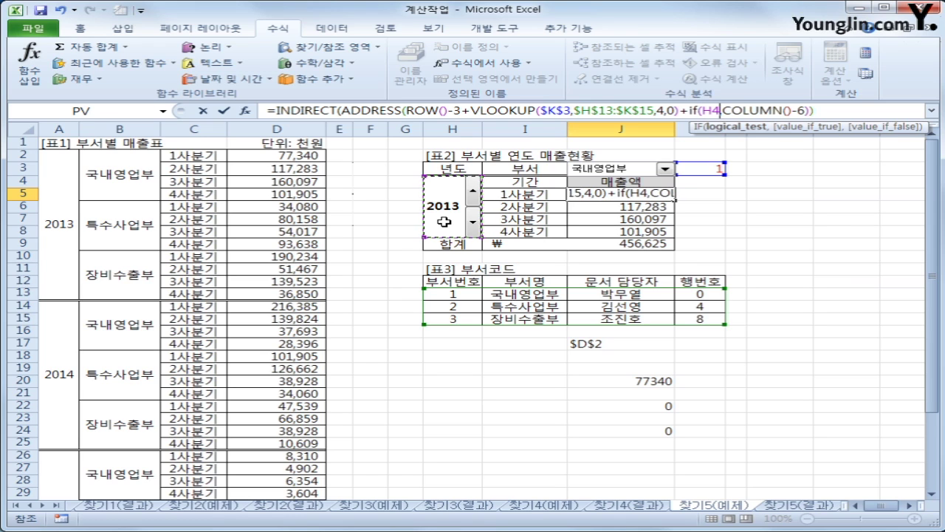
text(=2013)
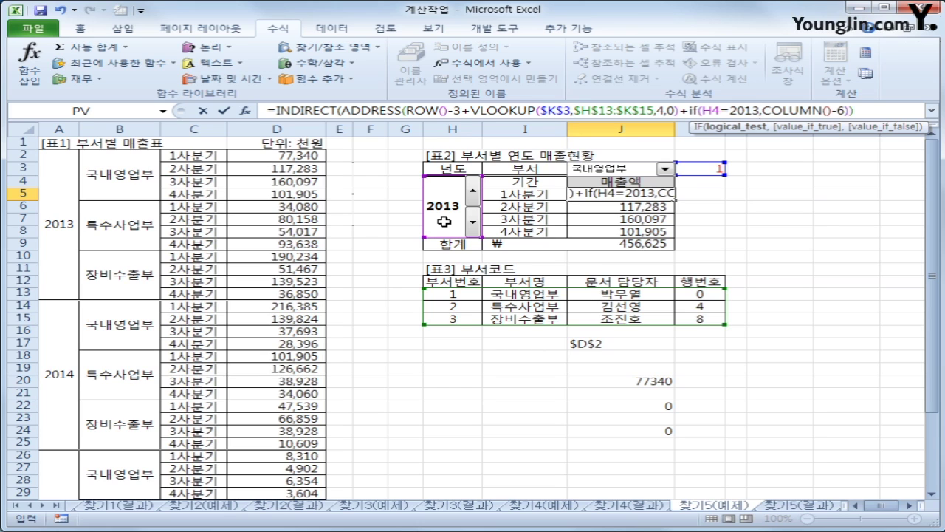
text(,0,)
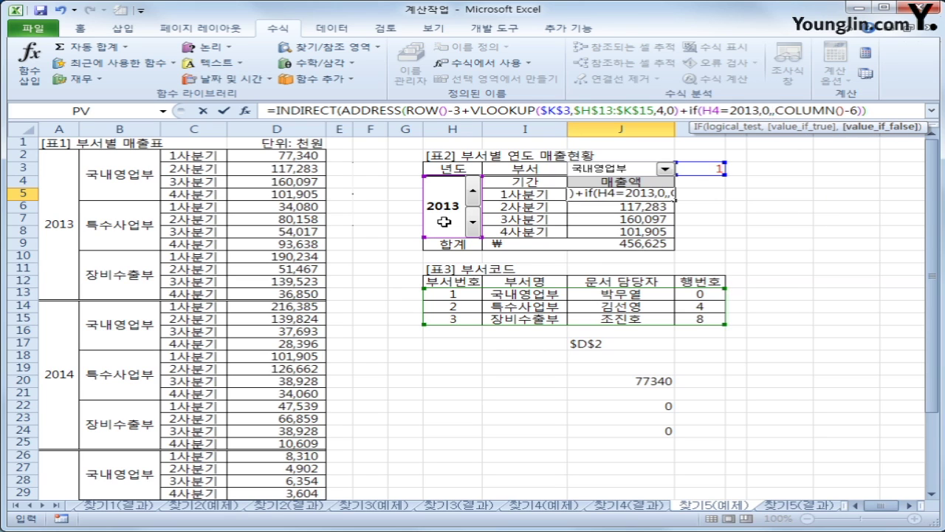
Step: Nest IF(H4=2014,12,24) as the false value of the year test in J5, and fill the formula down to J8
text(if()
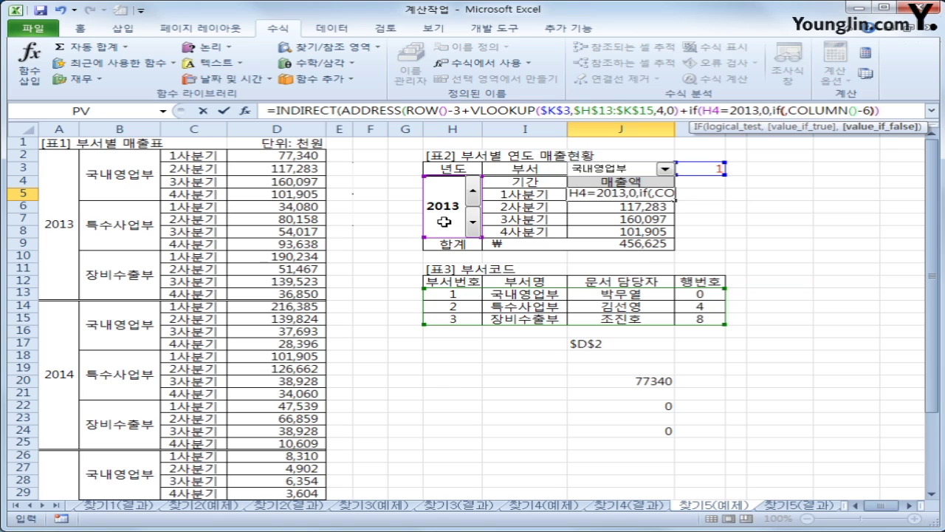
click(444, 222)
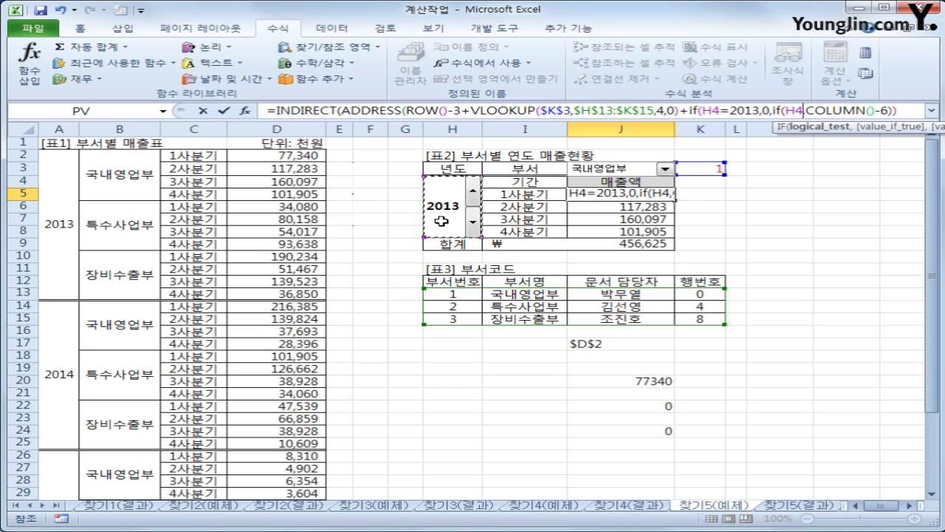
text(=2014)
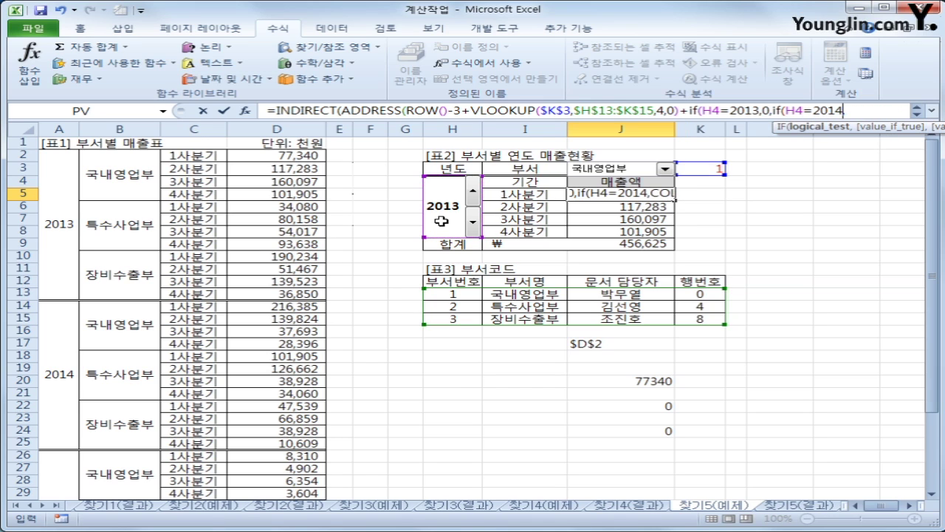
text(,12,)
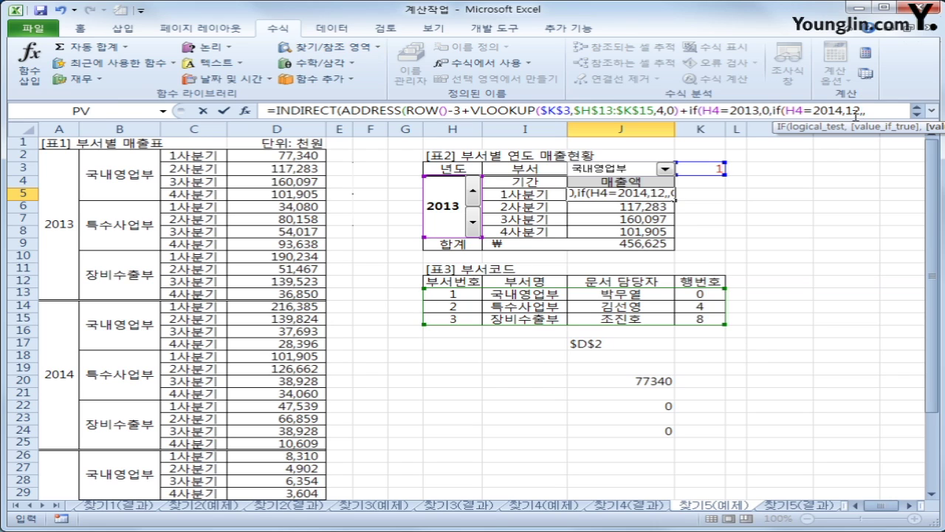
text(,24)
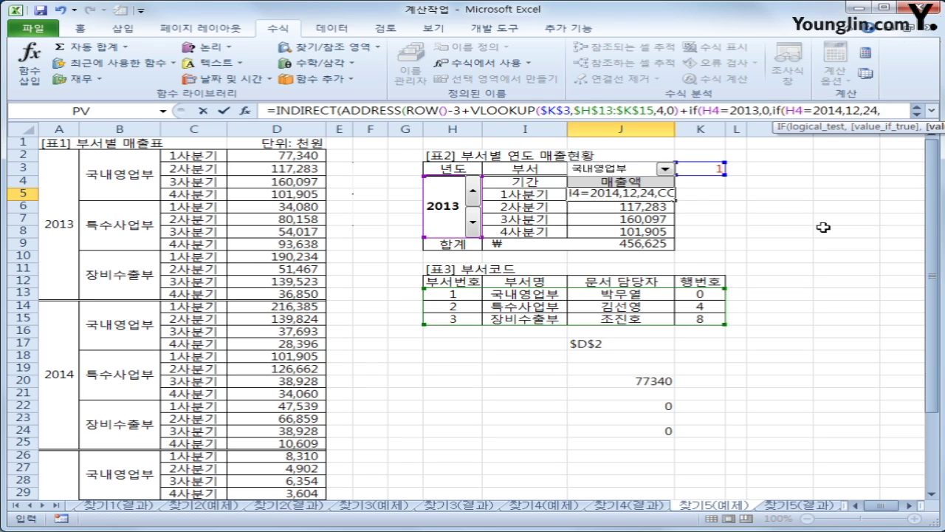
text())
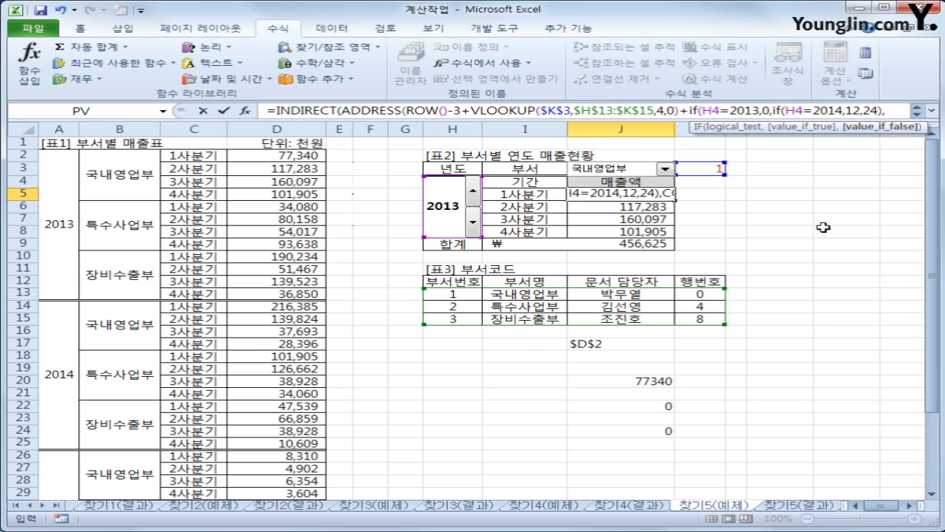
text())
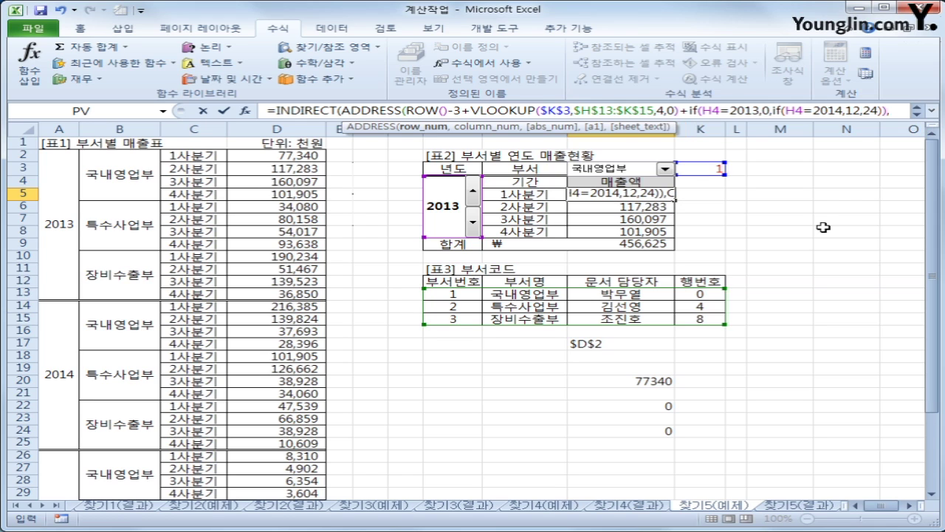
key(ctrl+Return)
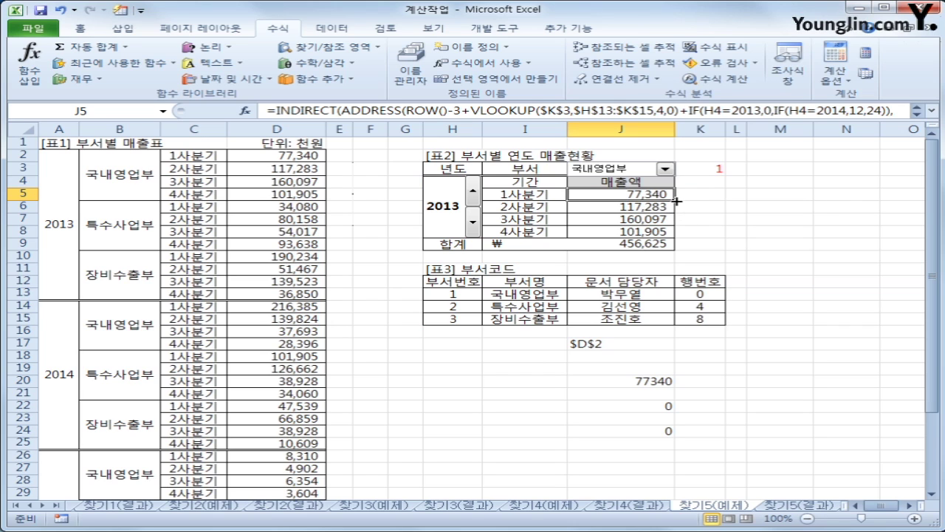
drag(677, 201, 676, 235)
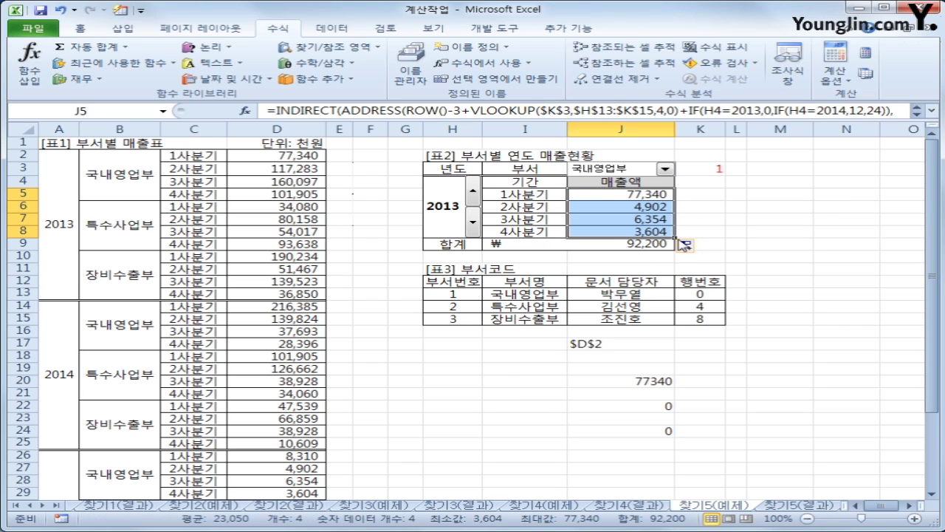
Step: Expand the formula bar to show the whole J5 formula and check its year reference against cell H4
click(640, 198)
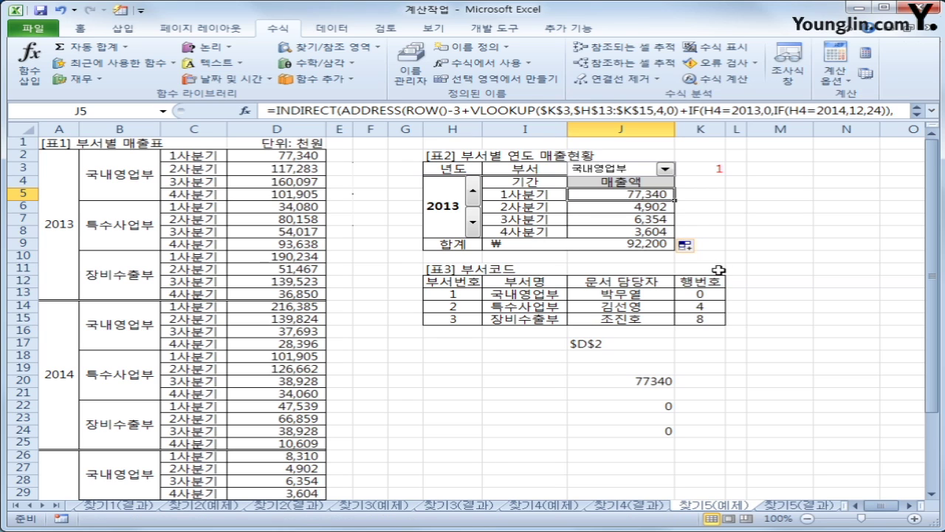
click(932, 111)
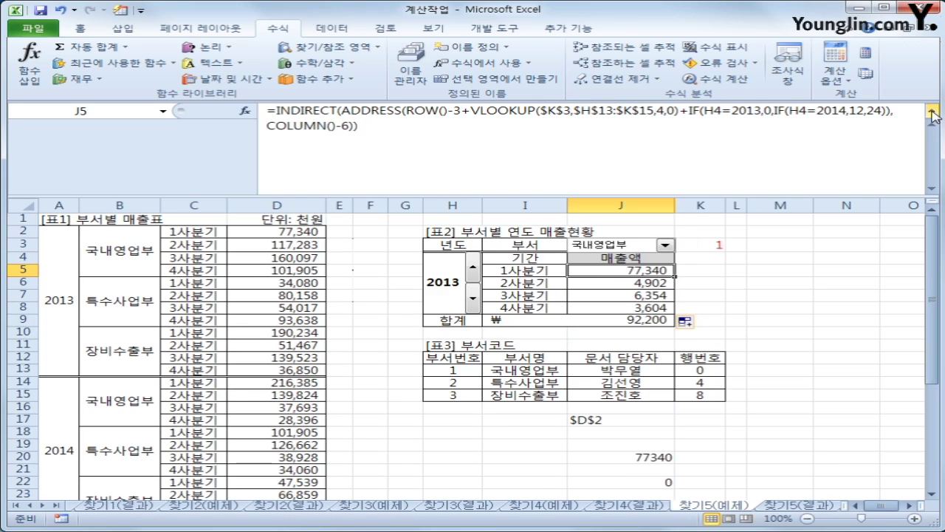
click(723, 111)
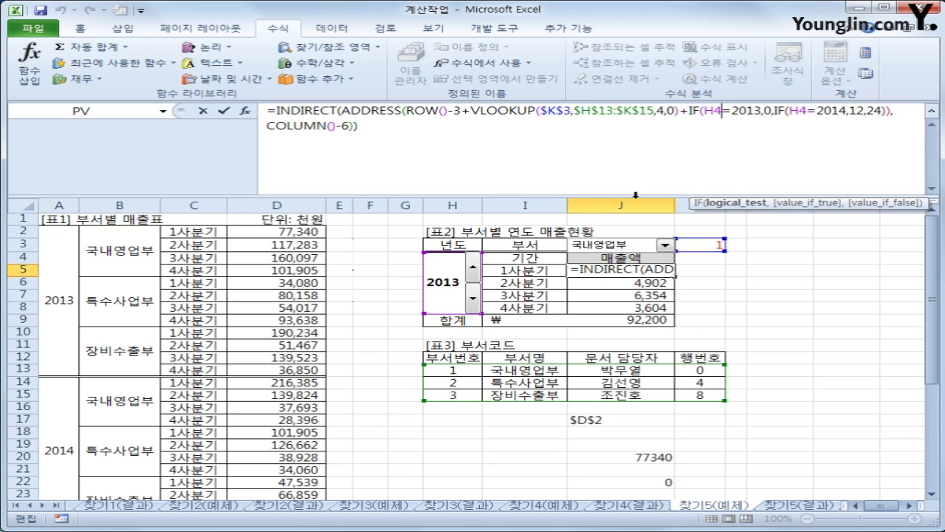
click(443, 284)
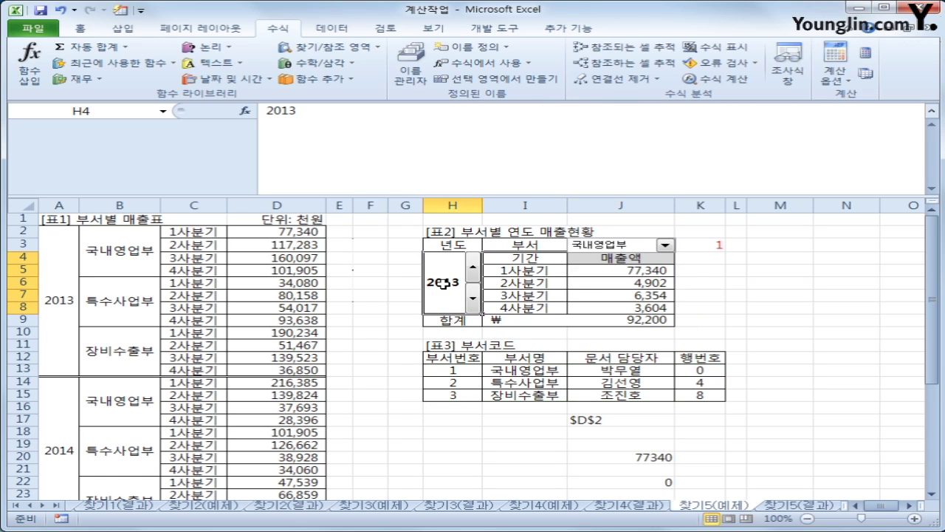
click(585, 271)
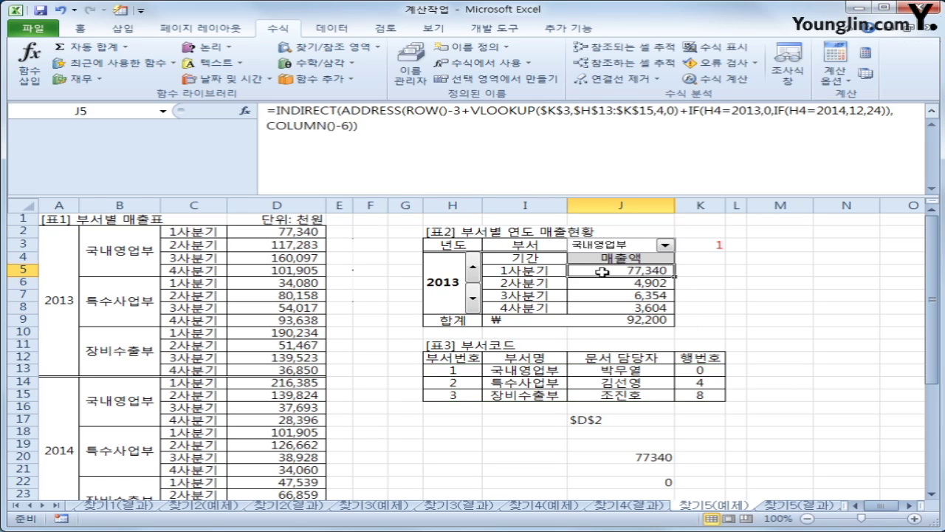
Step: Refill J5 down to J8 and compare the year references in the copied formulas with the one in J5
drag(677, 278, 675, 317)
click(665, 287)
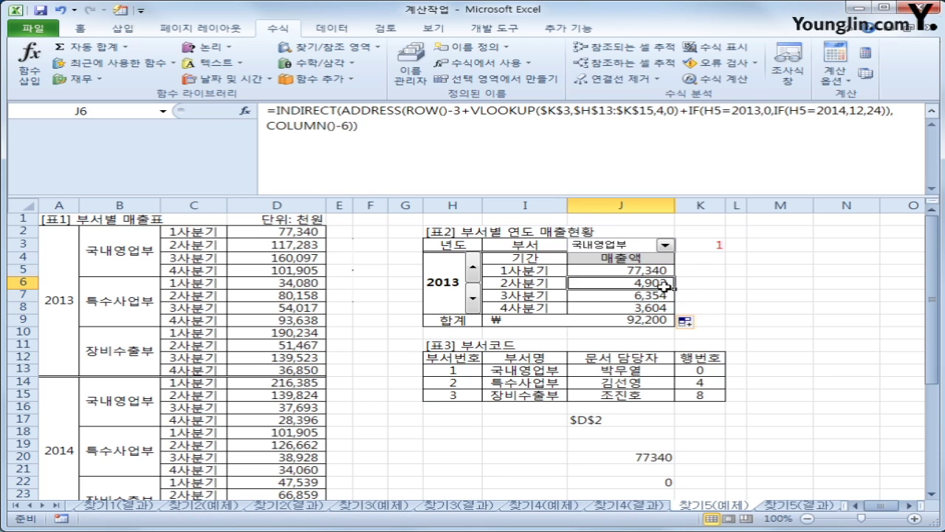
click(660, 296)
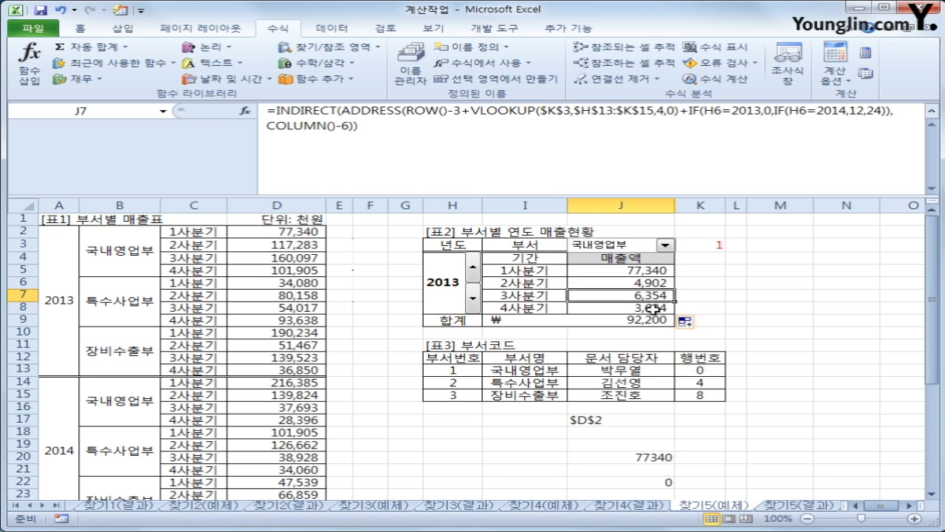
click(656, 309)
click(652, 274)
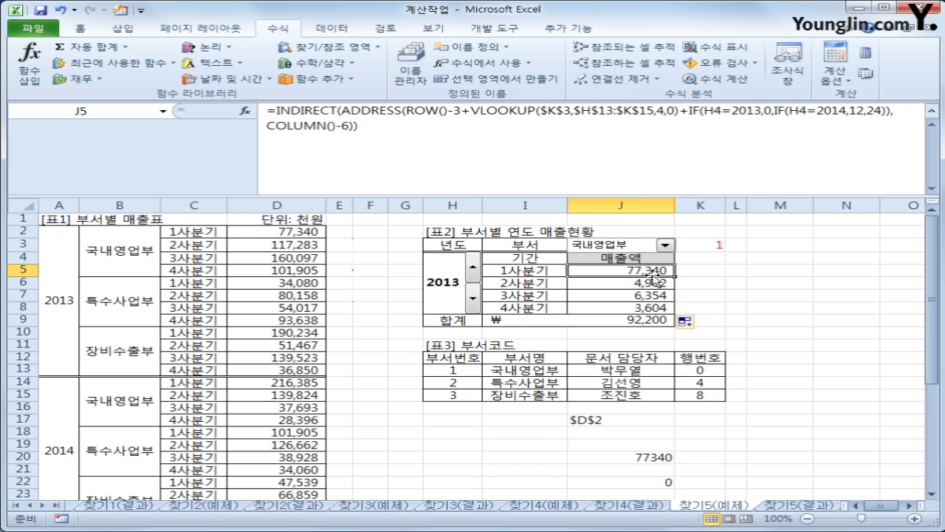
click(441, 286)
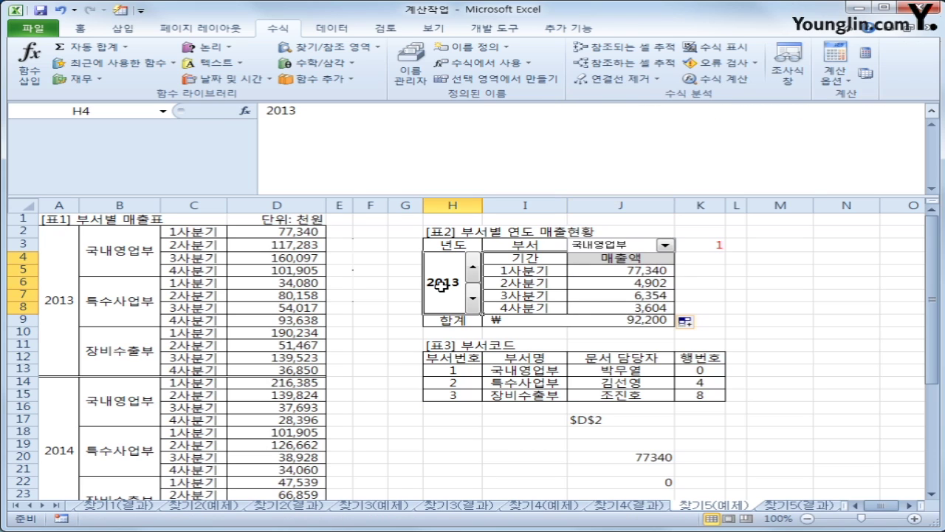
click(640, 272)
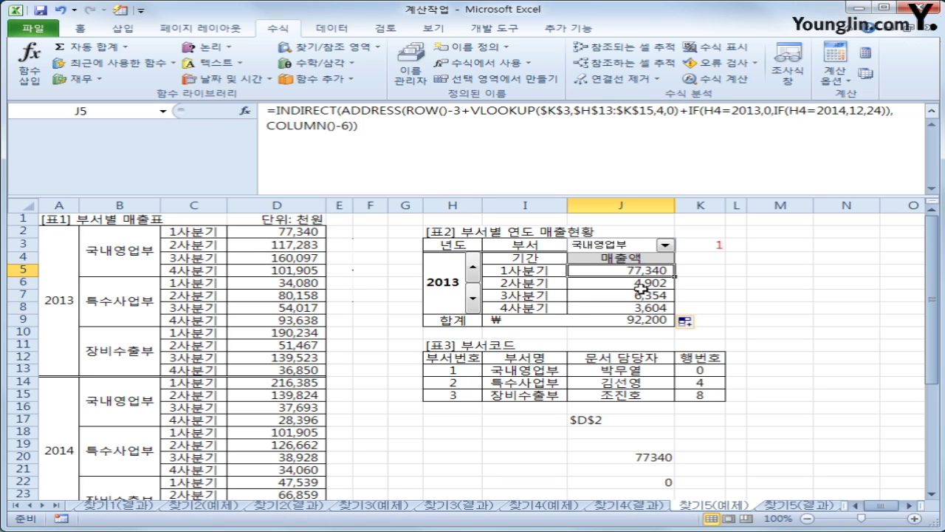
Step: Make both H4 references in J5's nested IF absolute as $H$4 and refill the formula down to J8
double_click(712, 110)
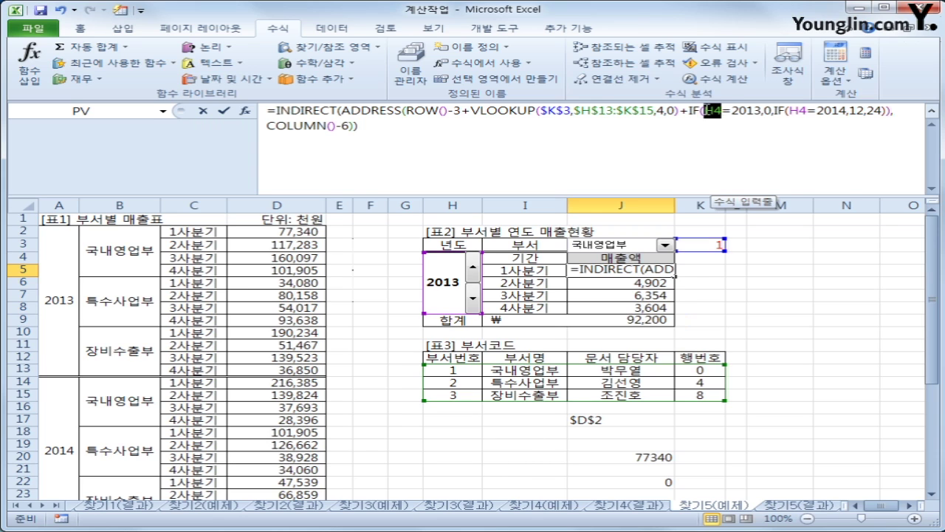
key(F4)
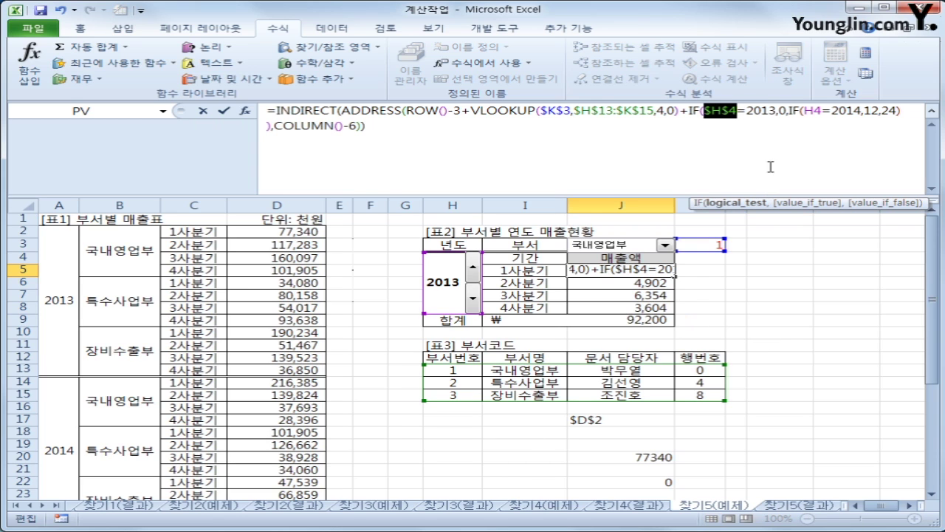
double_click(817, 111)
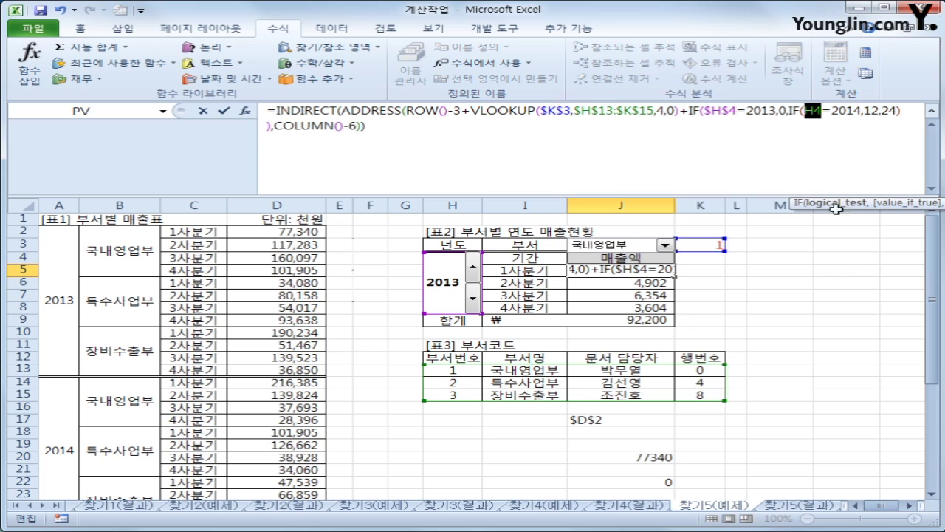
key(F4)
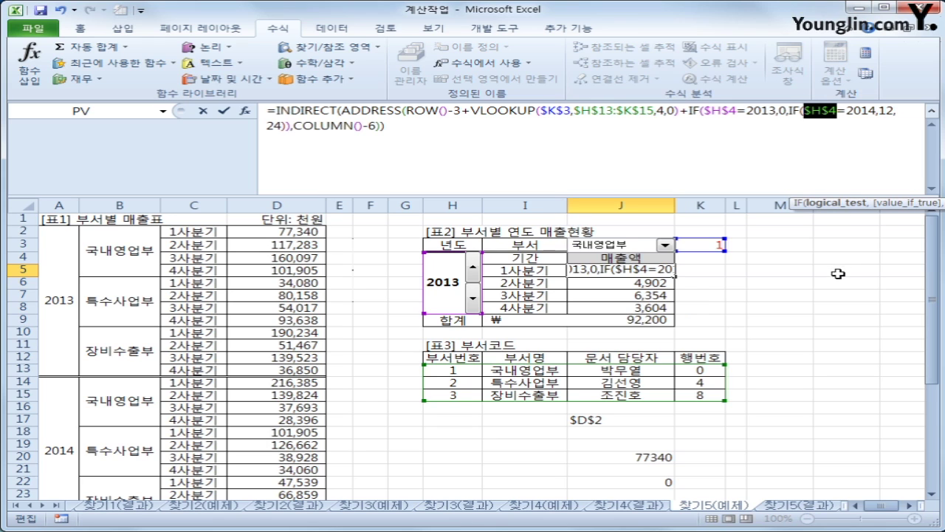
key(Return)
click(648, 271)
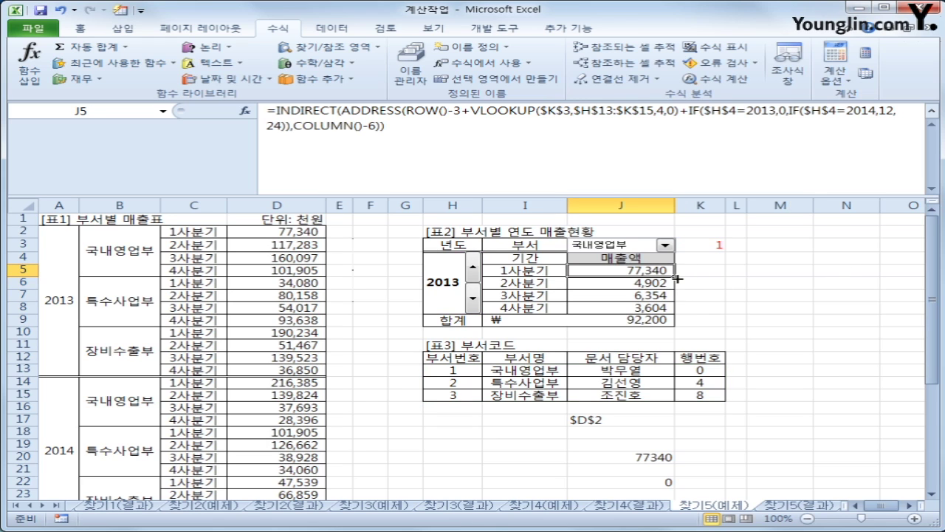
drag(675, 276, 670, 317)
click(735, 307)
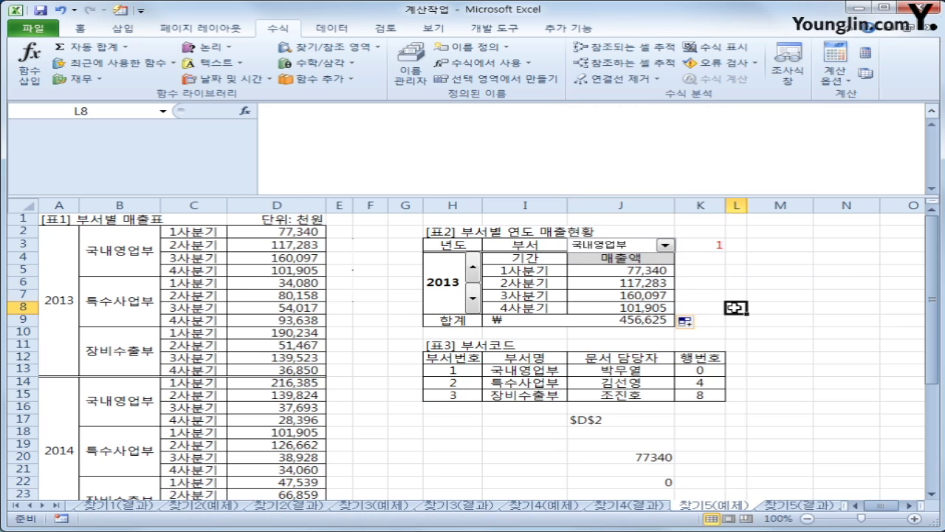
Step: Collapse the formula bar and check the 2013 results for 특수사업부 and 장비수출부, returning the department to 국내영업부
click(653, 277)
click(934, 114)
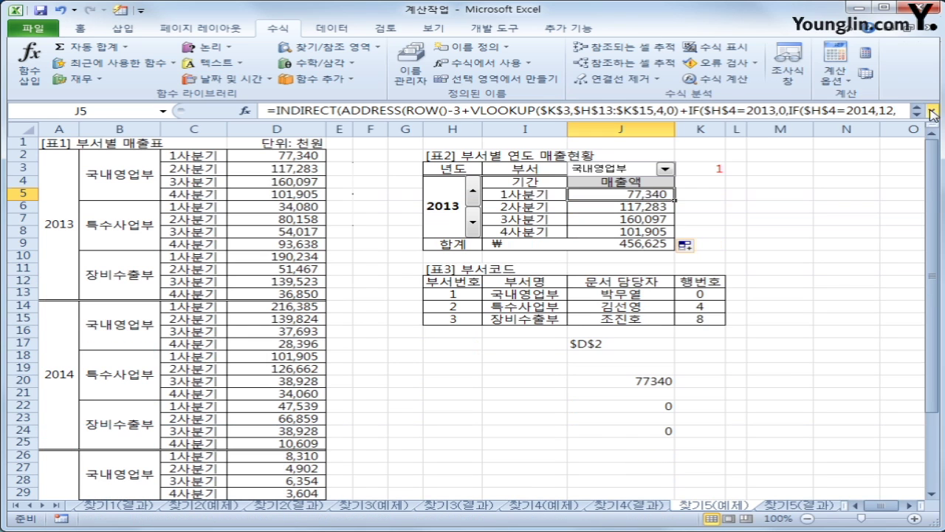
click(666, 169)
click(661, 188)
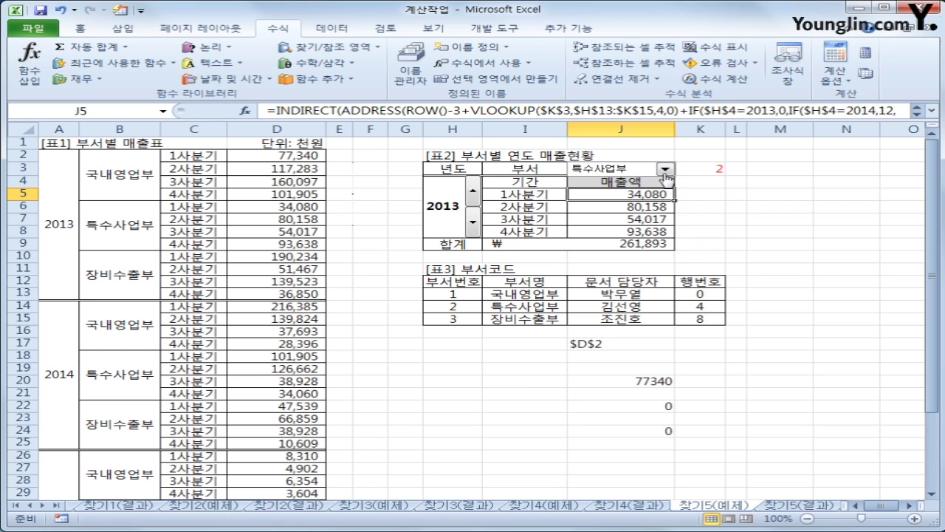
click(666, 169)
click(652, 197)
click(666, 169)
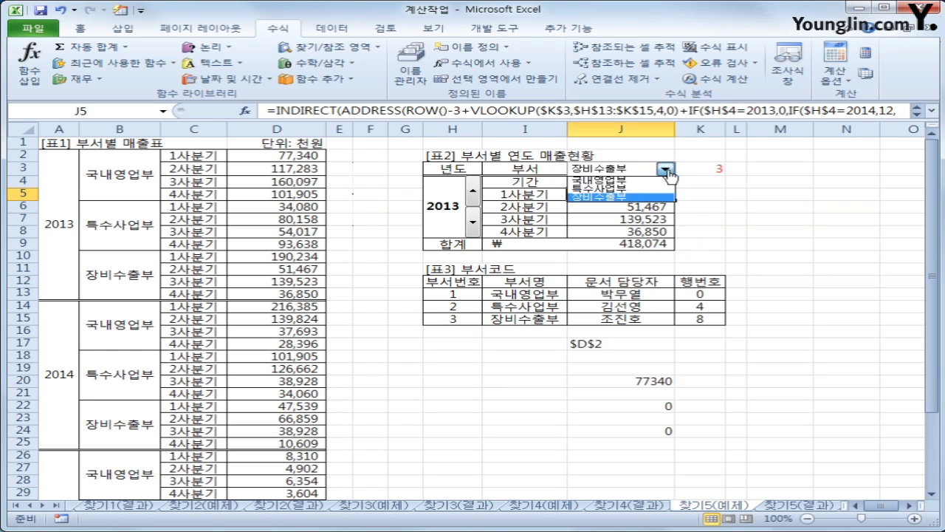
click(624, 179)
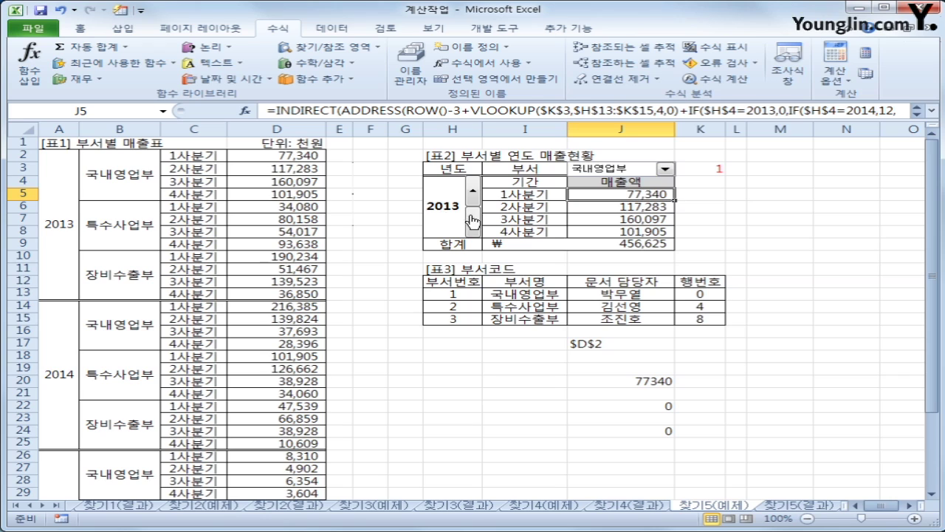
Step: Set the [표2] year to 2014 and compare the quarterly results with 국내영업부's 2014 sales in D14:D17
click(473, 195)
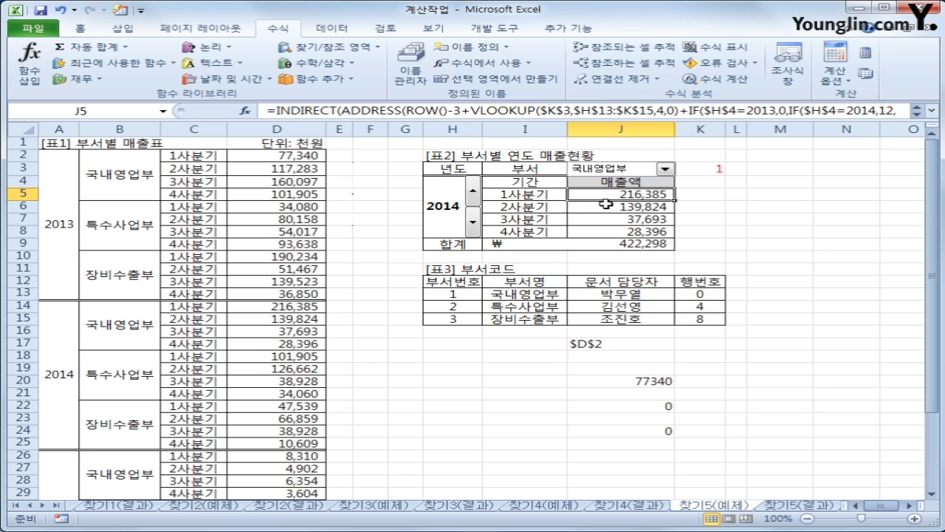
click(274, 307)
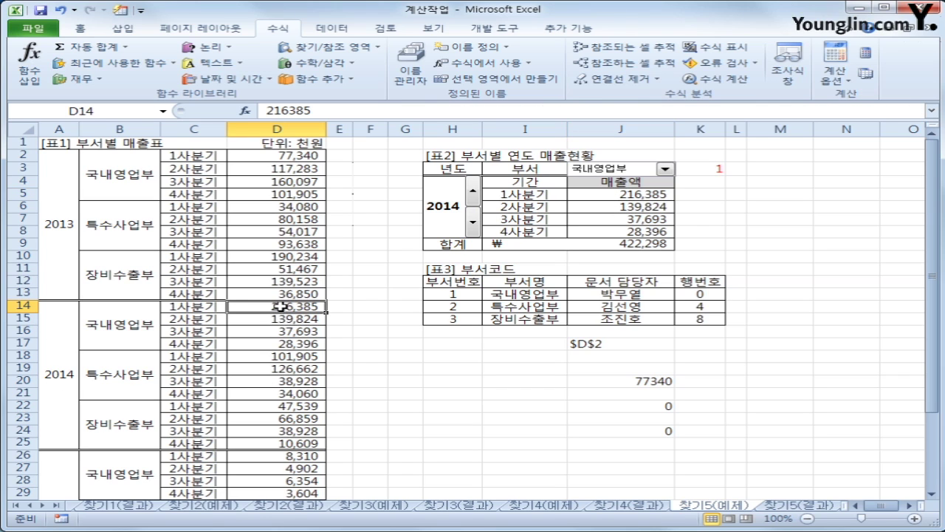
drag(280, 307, 265, 344)
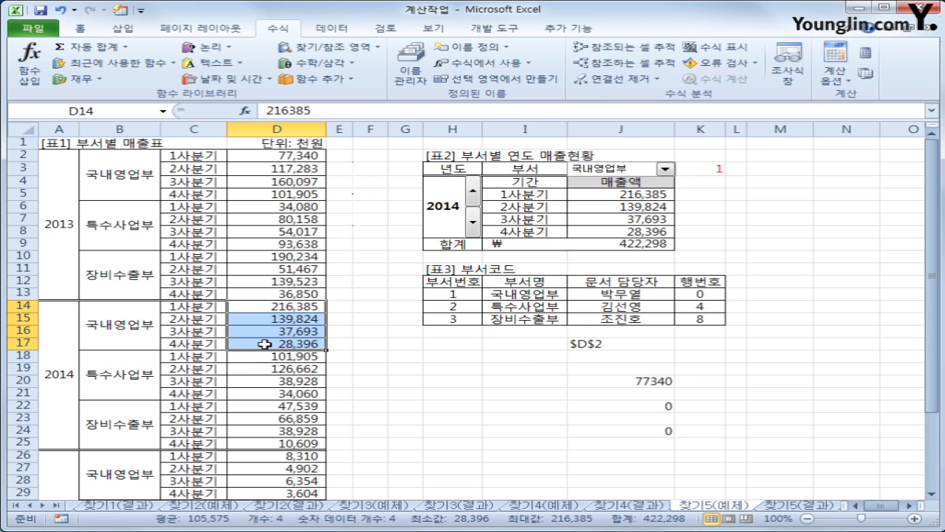
Step: Set the [표2] year to 2015 and compare the quarterly results with 국내영업부's 2015 sales in D26:D29
click(473, 197)
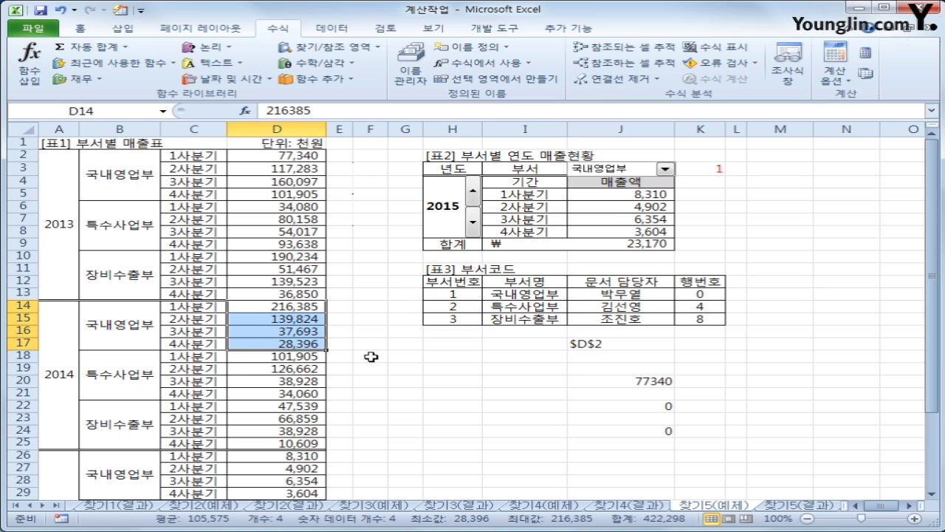
click(285, 455)
drag(284, 455, 279, 492)
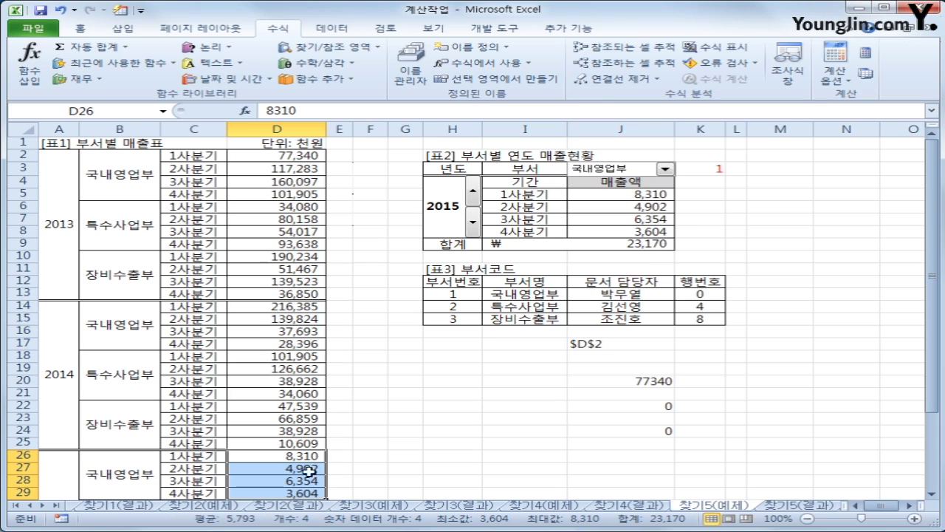
click(736, 219)
Step: Expand the formula bar to review J5's complete formula and its referenced ranges, leaving it unchanged, and collapse the bar again
click(666, 193)
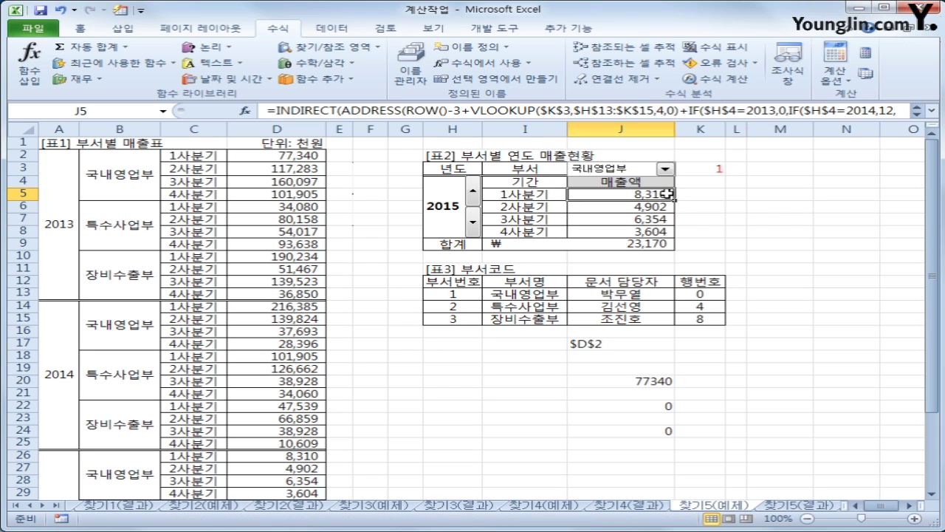
click(932, 111)
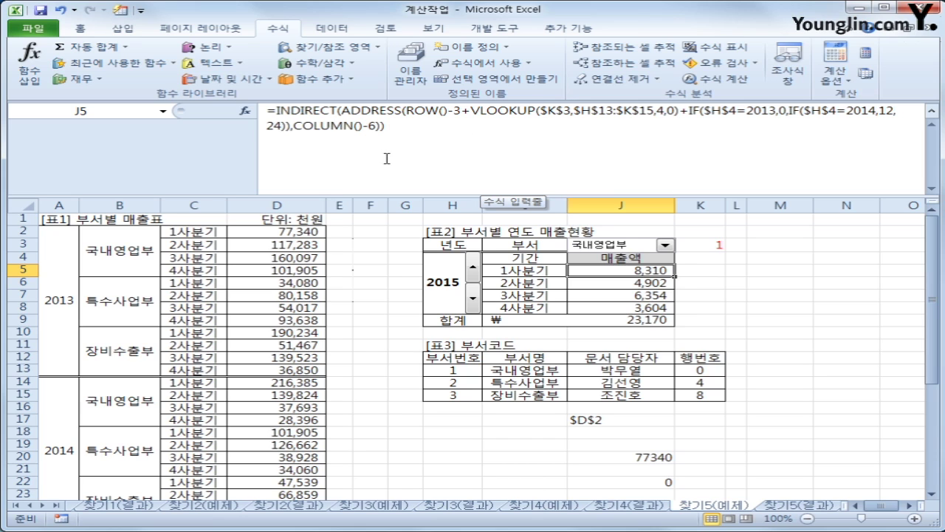
click(409, 129)
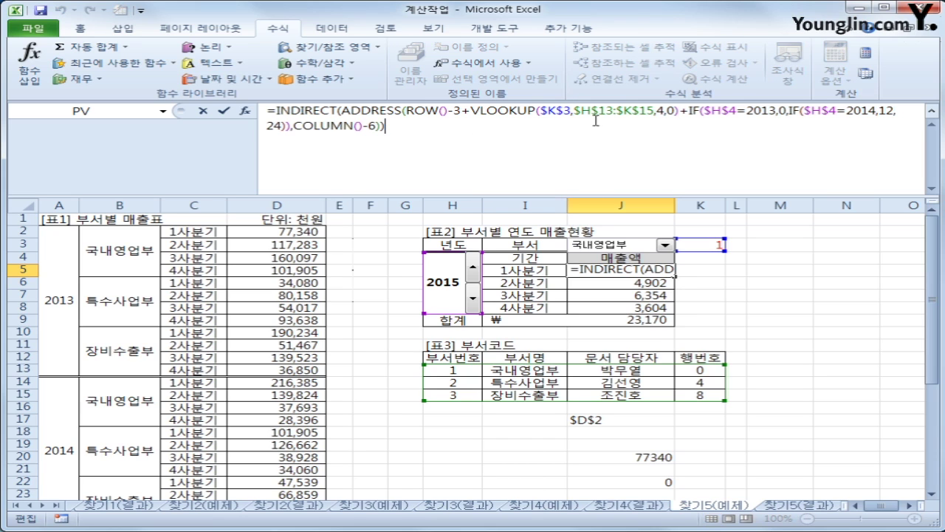
key(ctrl+Return)
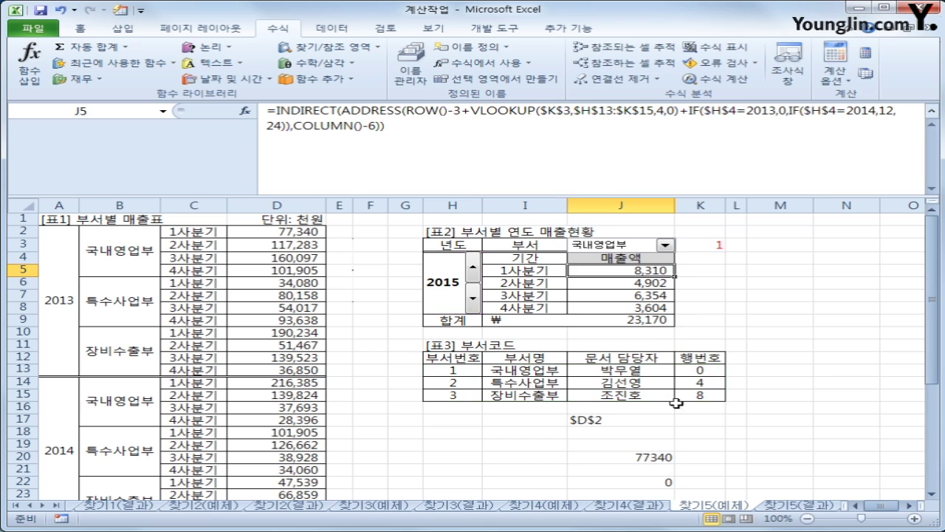
click(933, 115)
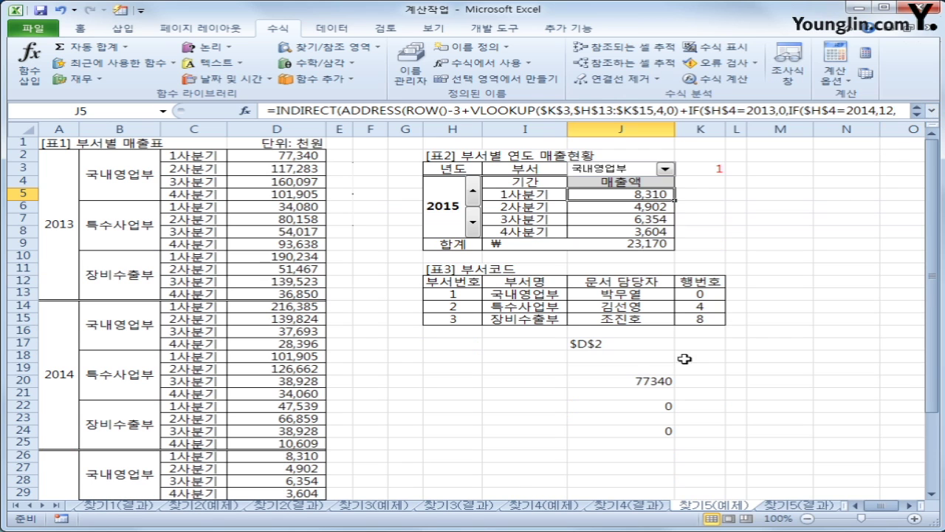
Step: Review the practice INDIRECT formula in J20 and the address in J17 against the finished formula in J5
click(634, 381)
click(629, 344)
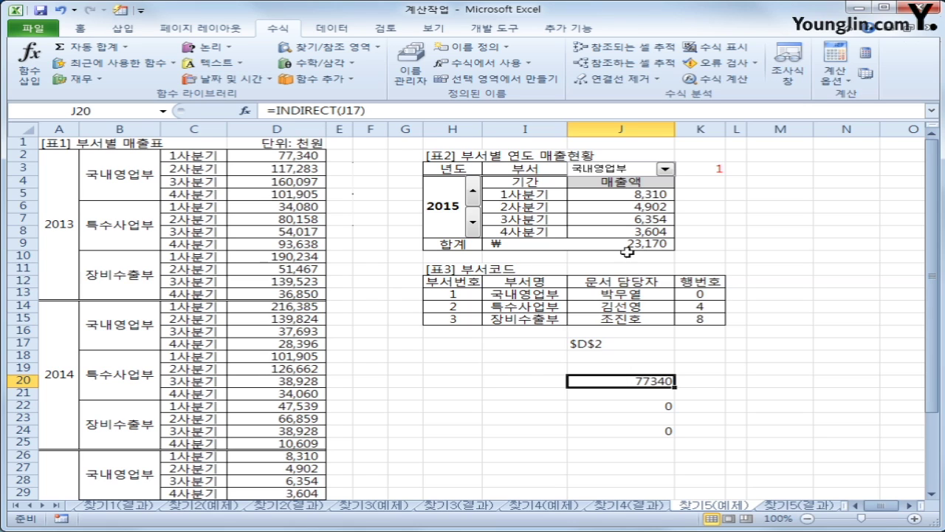
click(626, 195)
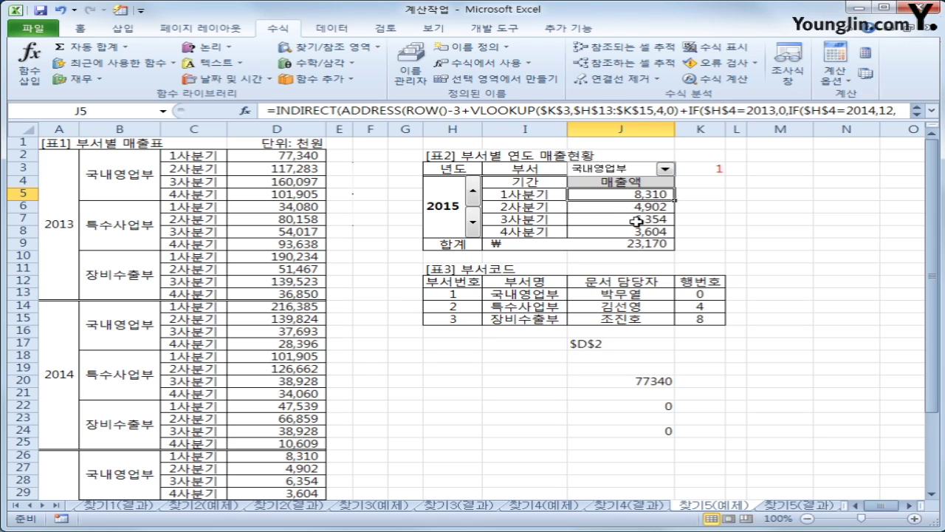
Step: Compare the finished 찾기5(예제) sheet with the 찾기5(결과) answer sheet, ending on 찾기5(결과)
click(785, 508)
click(650, 508)
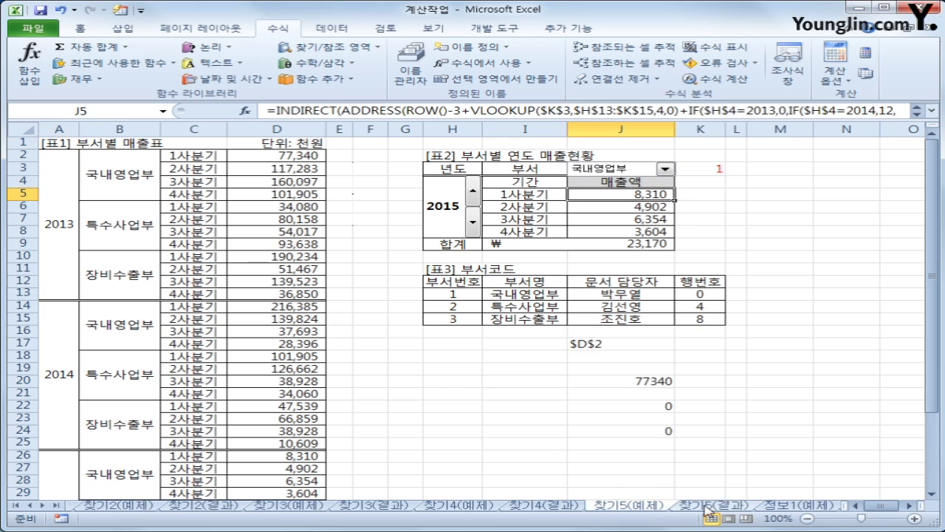
click(709, 508)
click(635, 508)
click(716, 509)
click(619, 508)
click(702, 508)
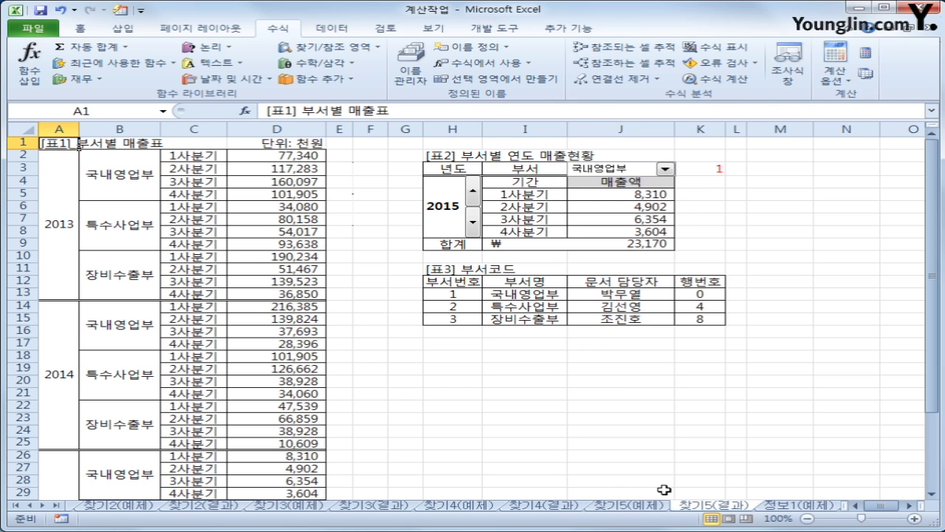